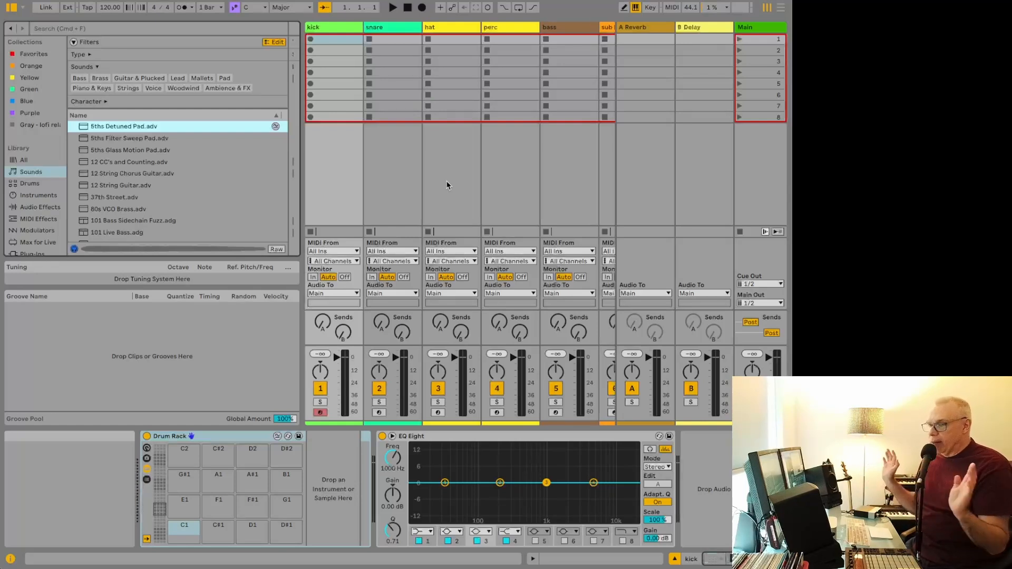
# Search the sound libraries folder for "deep house".
pyautogui.click(72, 28)
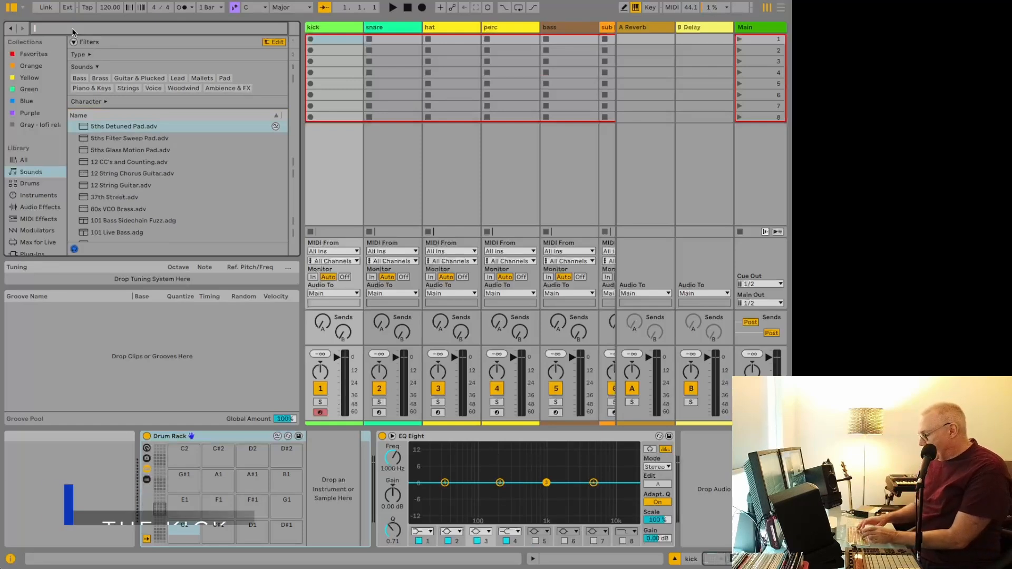
pyautogui.write('kick')
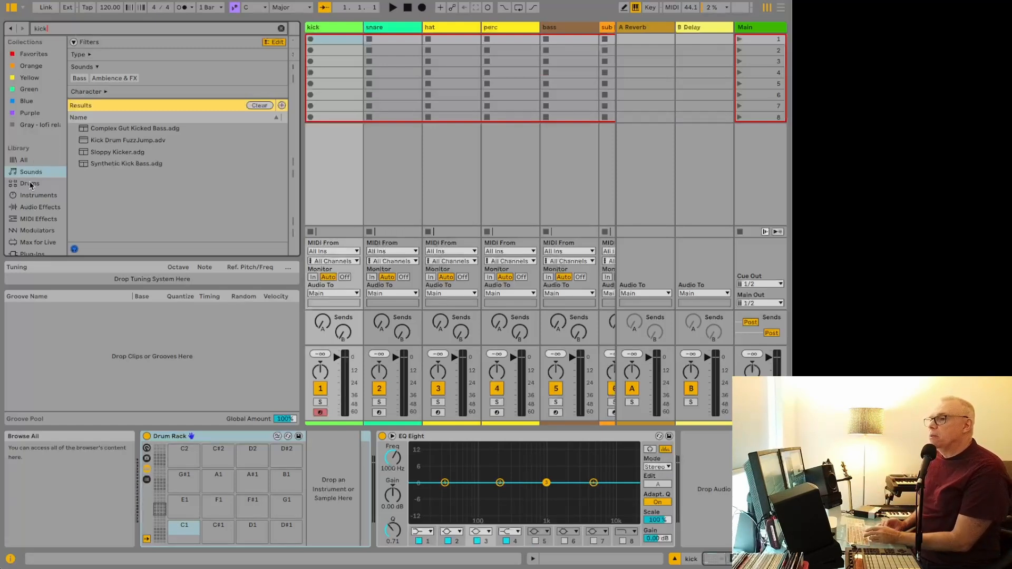
pyautogui.scroll(-7, 37, 185)
pyautogui.click(29, 214)
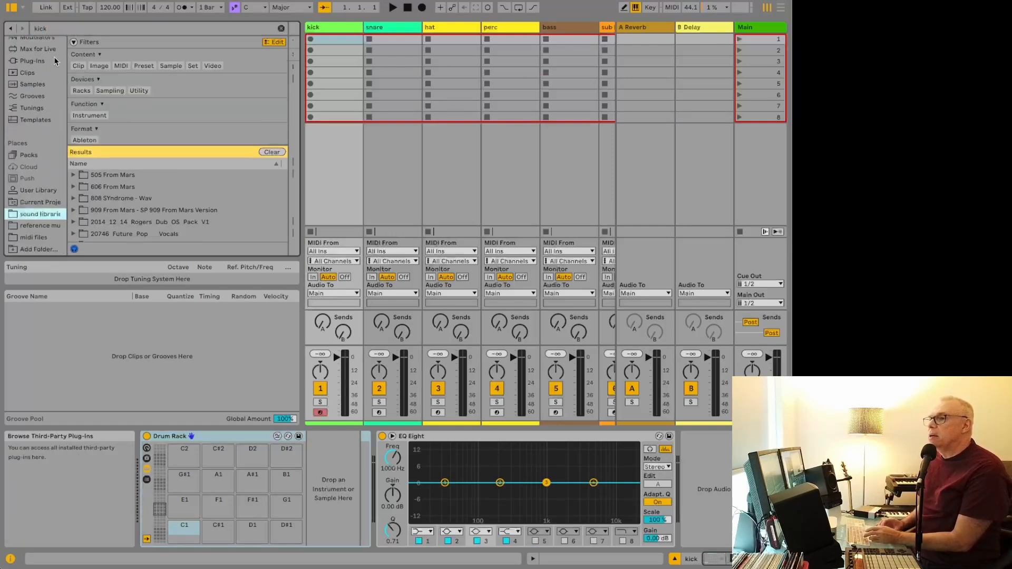
pyautogui.click(53, 29)
pyautogui.write('deep hou')
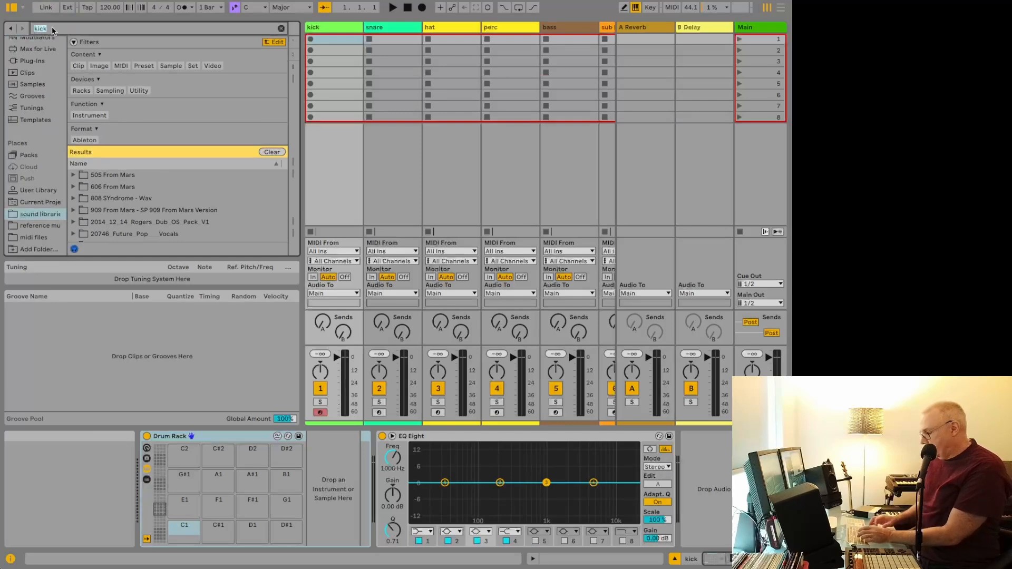
pyautogui.write('se')
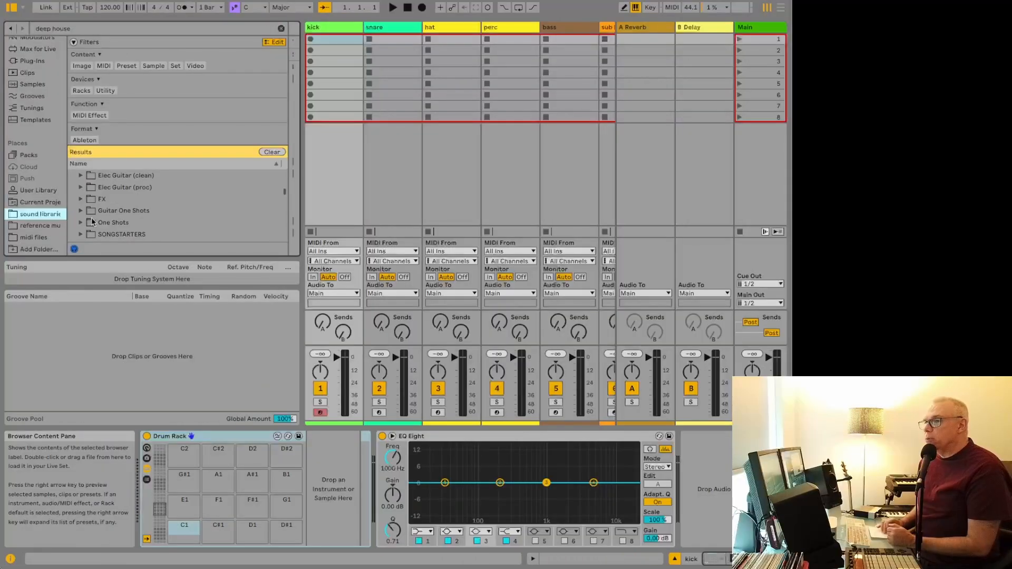
# Expand the Kicks folder inside One Shots and audition several of the kick samples from 03 to 07.
pyautogui.click(80, 223)
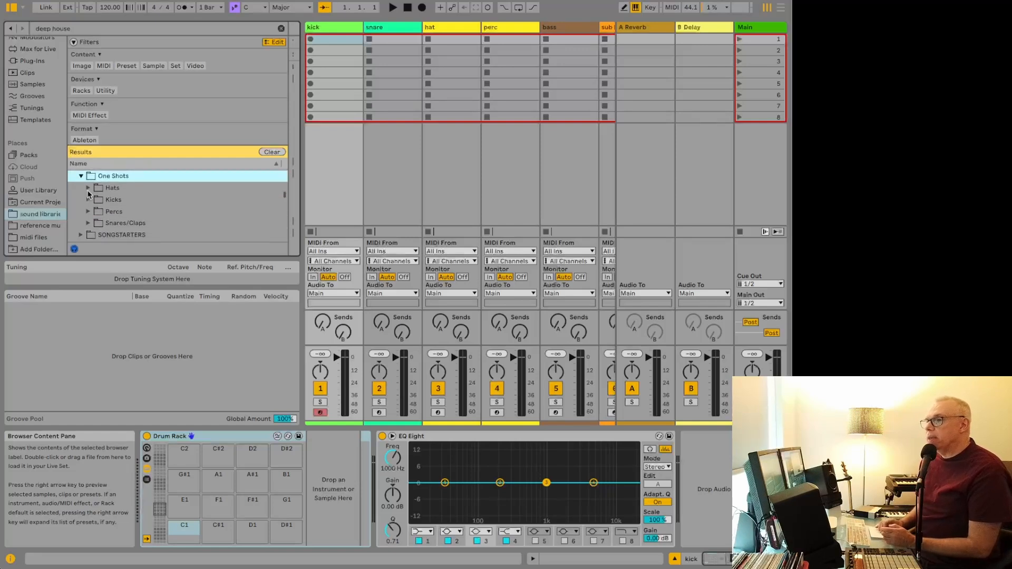
pyautogui.click(89, 200)
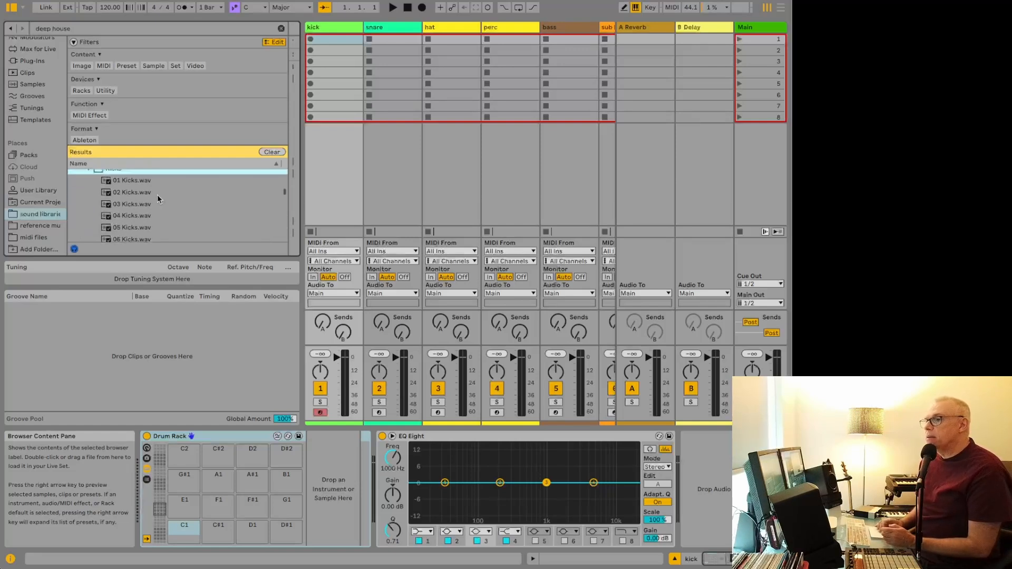
pyautogui.click(146, 206)
pyautogui.click(141, 228)
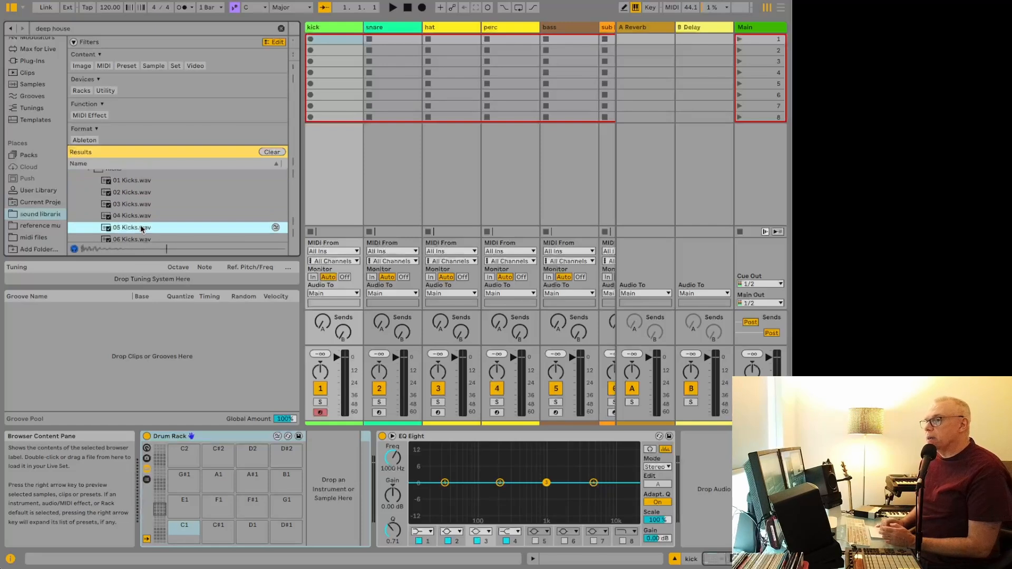
pyautogui.click(140, 227)
pyautogui.click(126, 206)
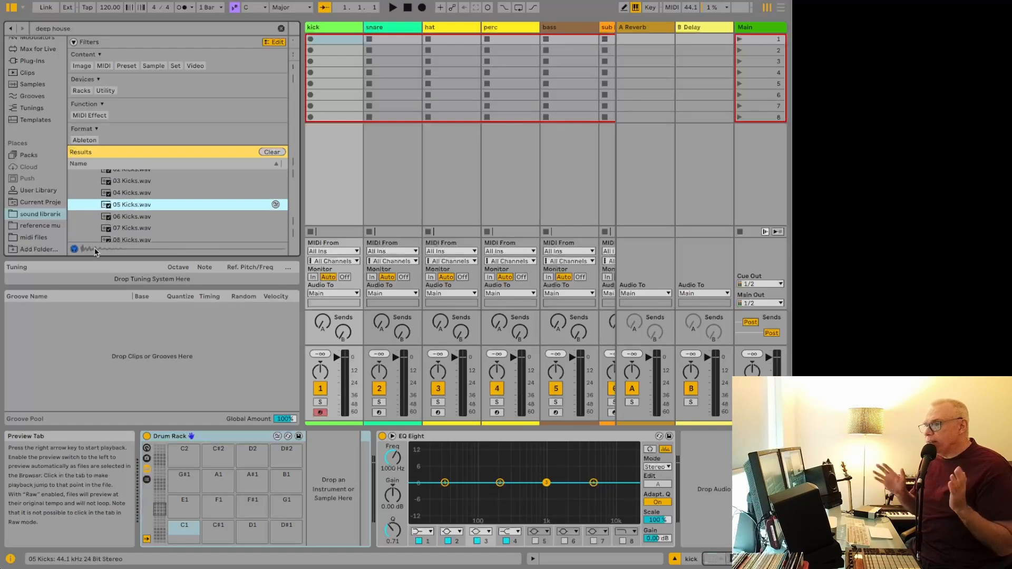
pyautogui.click(128, 216)
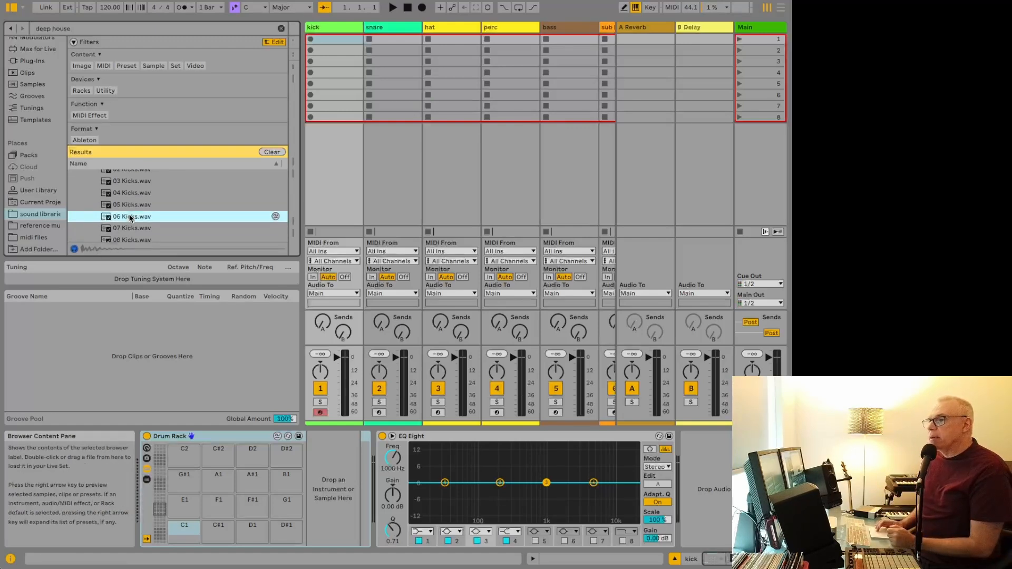
pyautogui.click(129, 230)
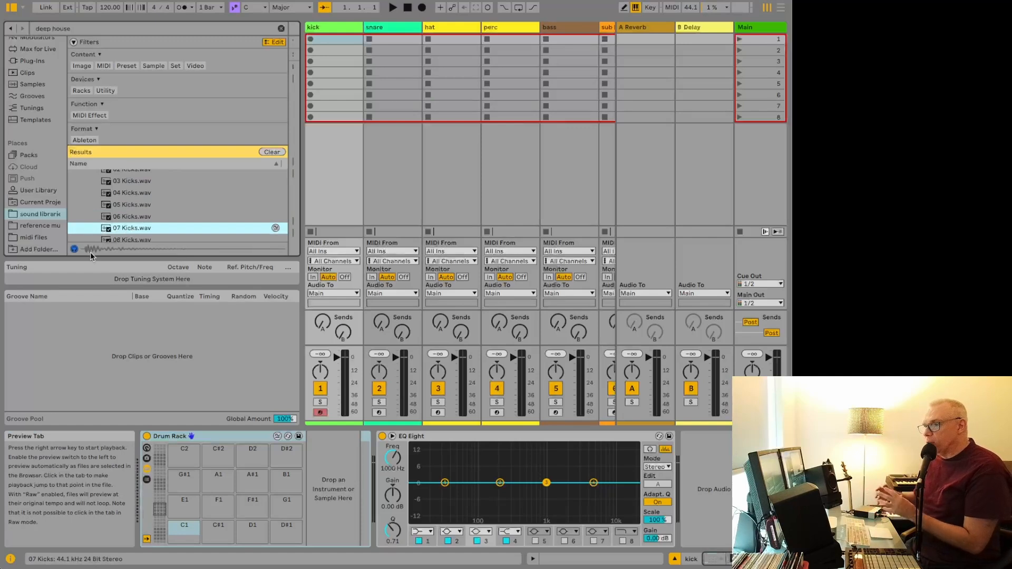
pyautogui.click(124, 193)
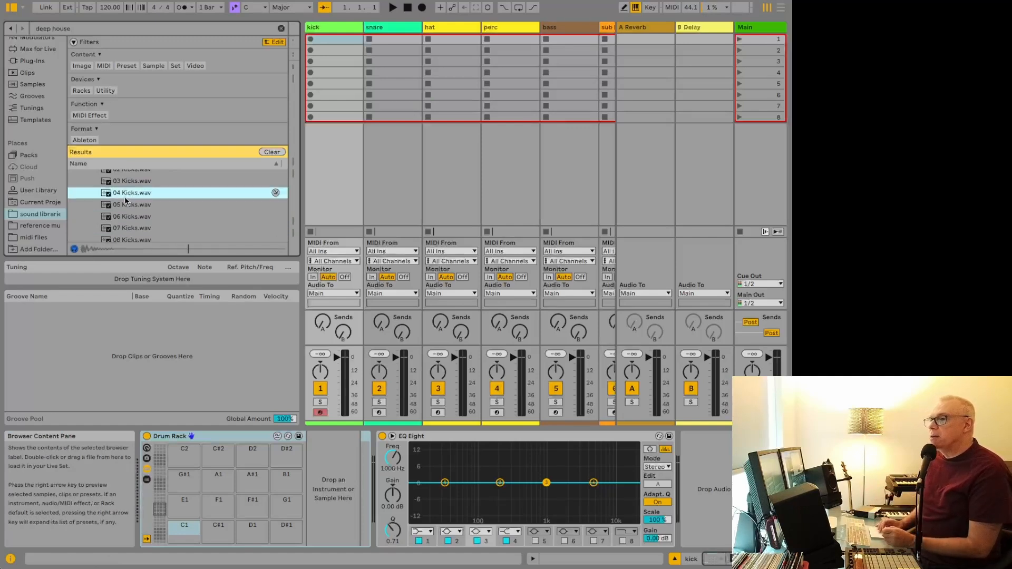
pyautogui.click(122, 182)
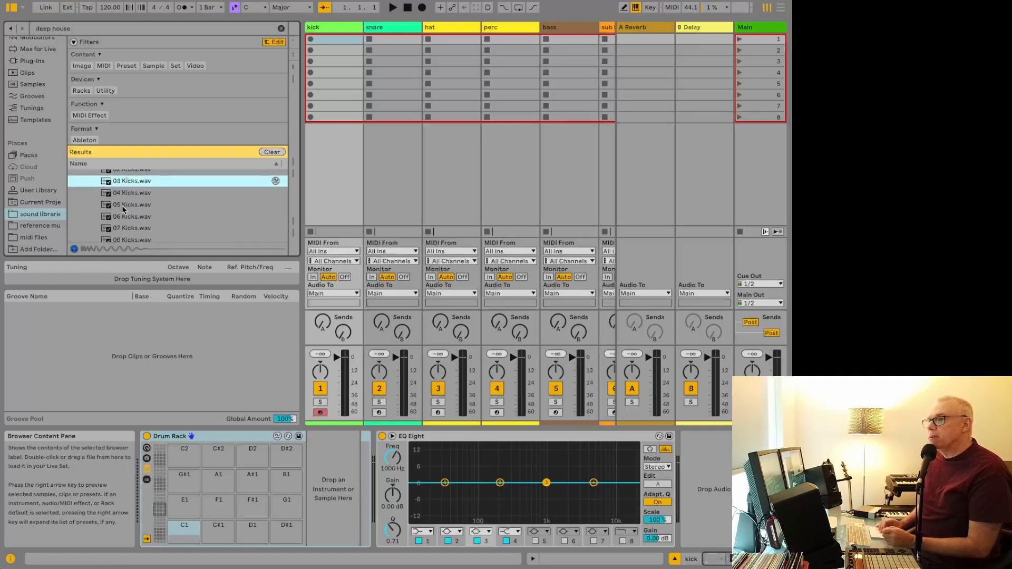
# Load 05 Kicks.wav onto the kick track's C1 drum pad and record a two-bar clip with a kick on every beat.
pyautogui.click(122, 205)
pyautogui.moveTo(124, 210); pyautogui.dragTo(176, 527)
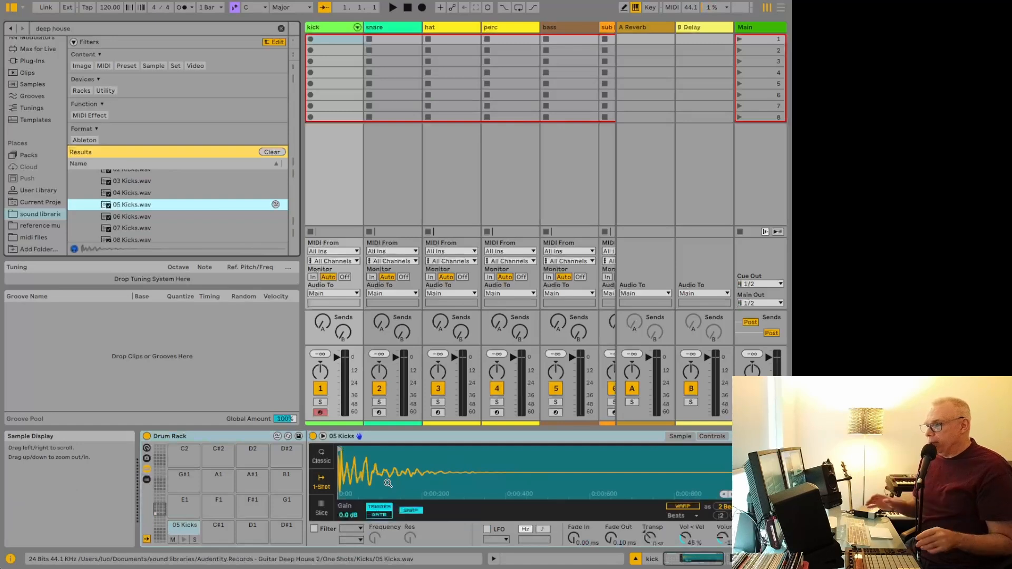
pyautogui.press('a')
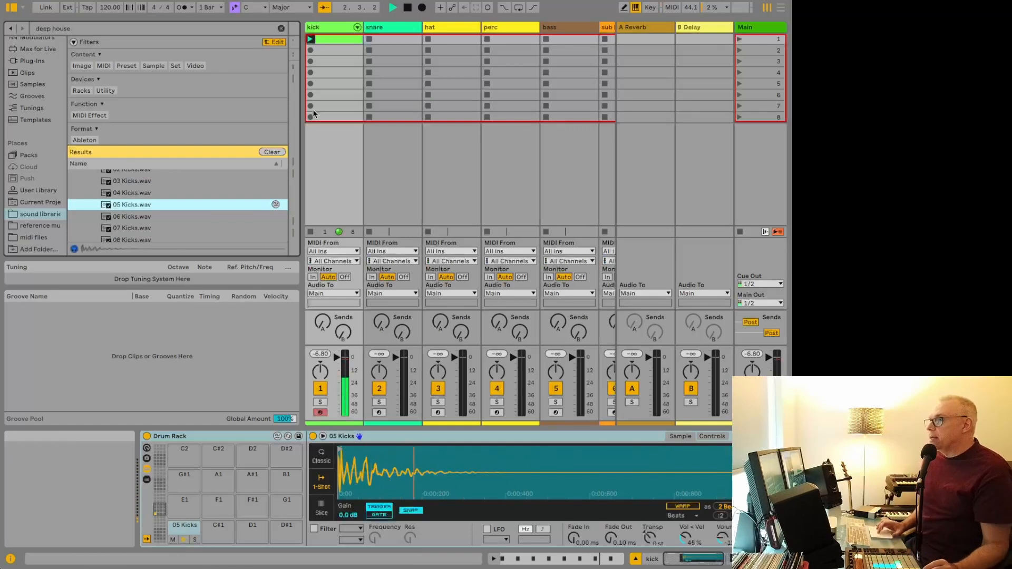
pyautogui.click(328, 39)
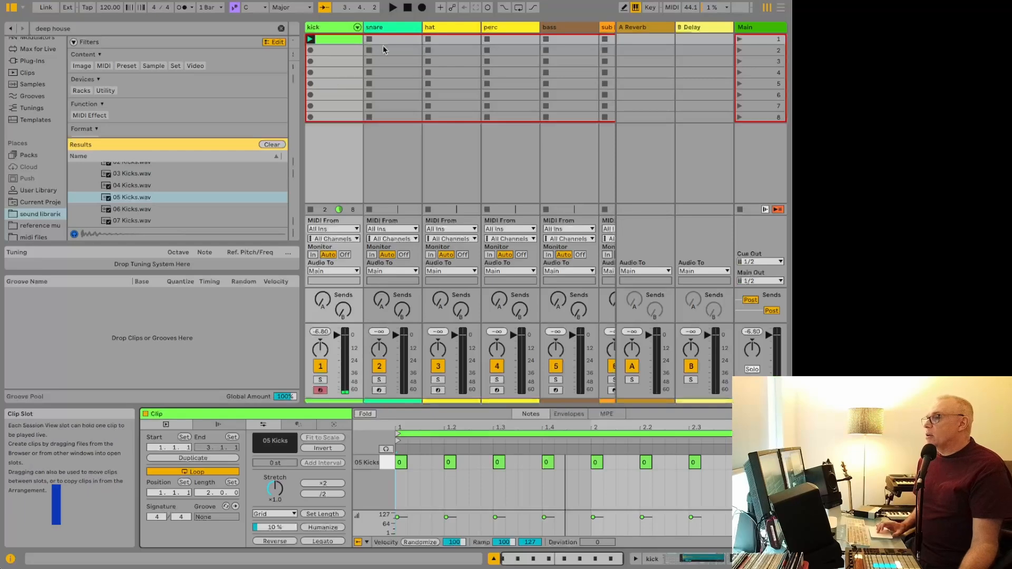
# Select the hat track and search the sound libraries for "hat".
pyautogui.click(432, 30)
pyautogui.click(191, 30)
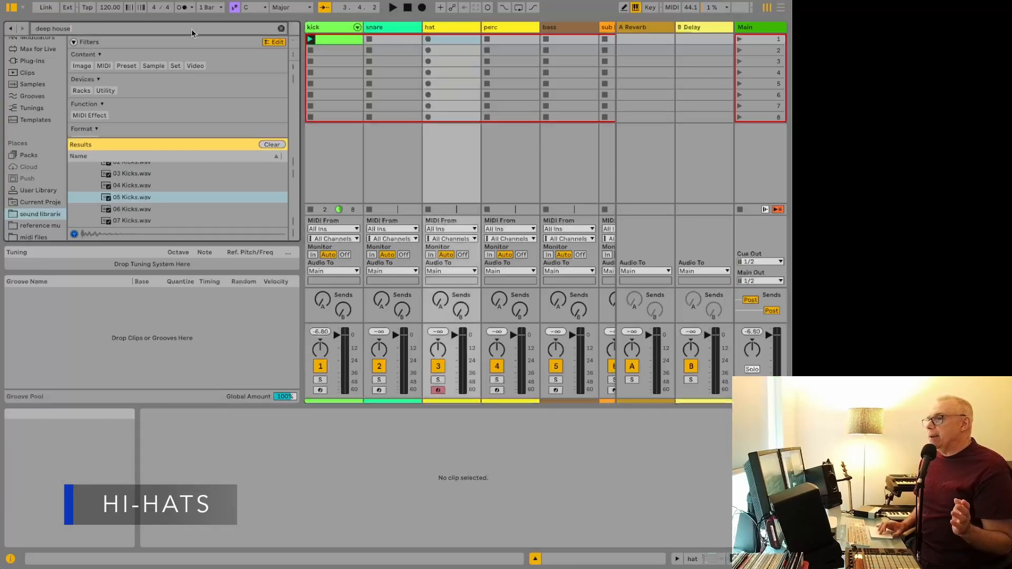
pyautogui.write('hat')
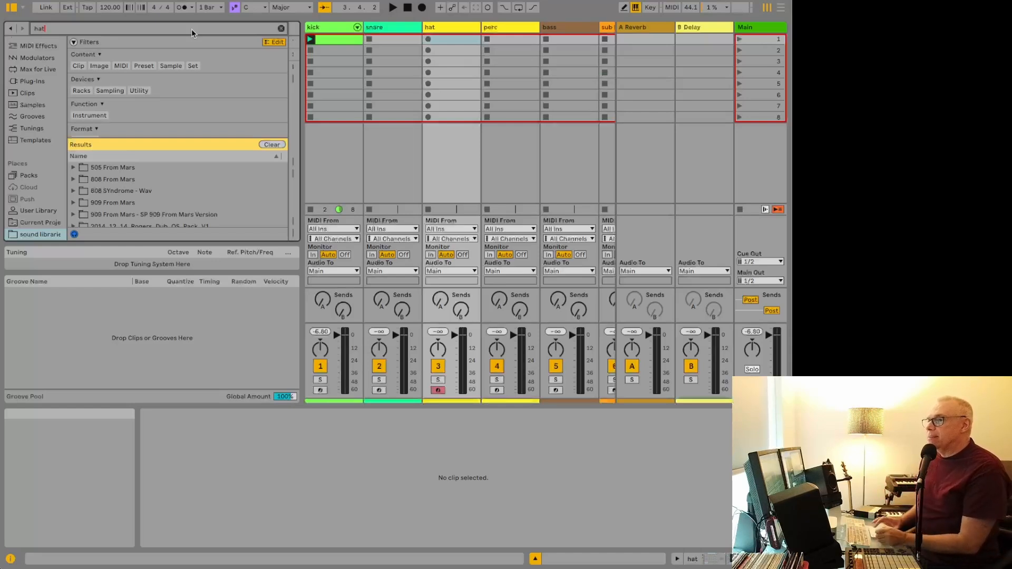
pyautogui.scroll(-3, 97, 210)
pyautogui.scroll(1, 98, 212)
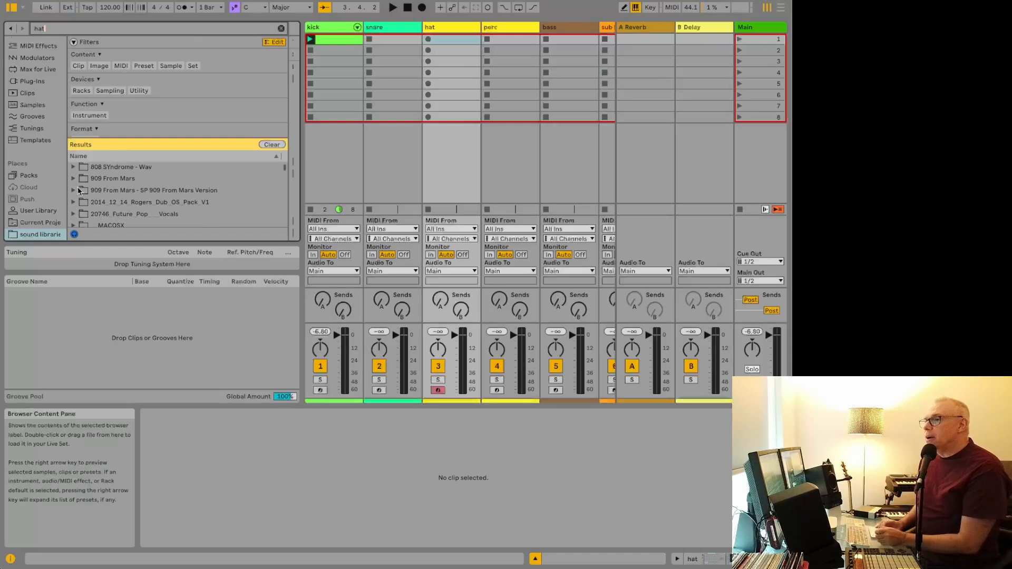
pyautogui.scroll(-2, 78, 191)
pyautogui.scroll(-8, 78, 191)
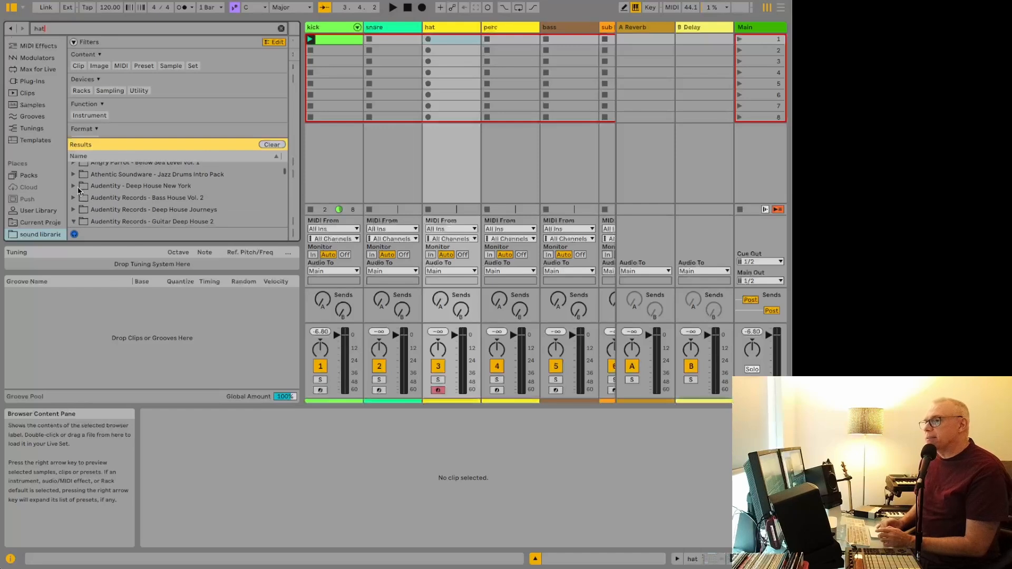
# Browse the Song Kits of Audentity - Deep House New York and audition Hats.wav from Track 2 G (124) Drive By.
pyautogui.click(73, 191)
pyautogui.click(83, 198)
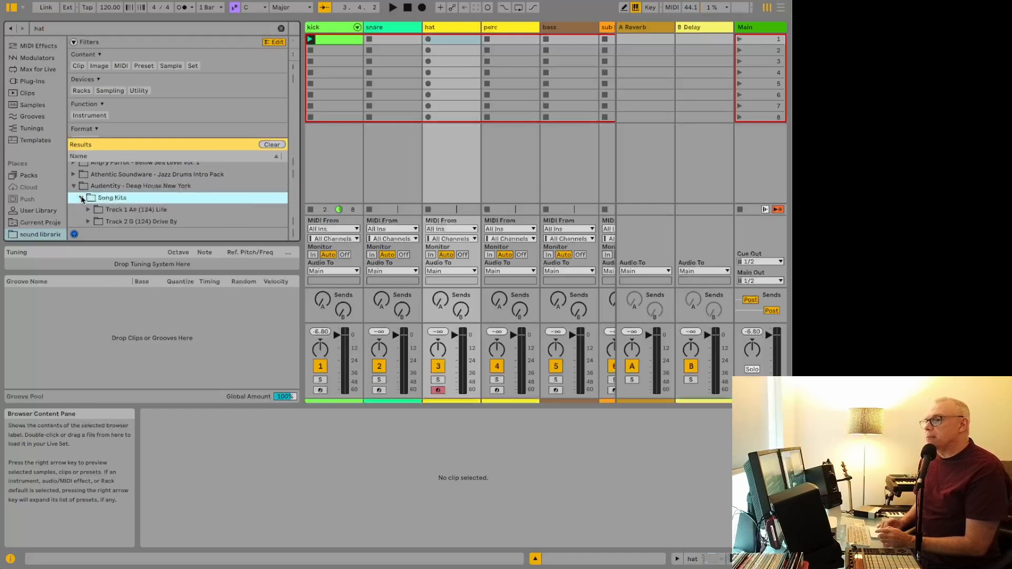
pyautogui.click(89, 206)
pyautogui.scroll(-1, 86, 197)
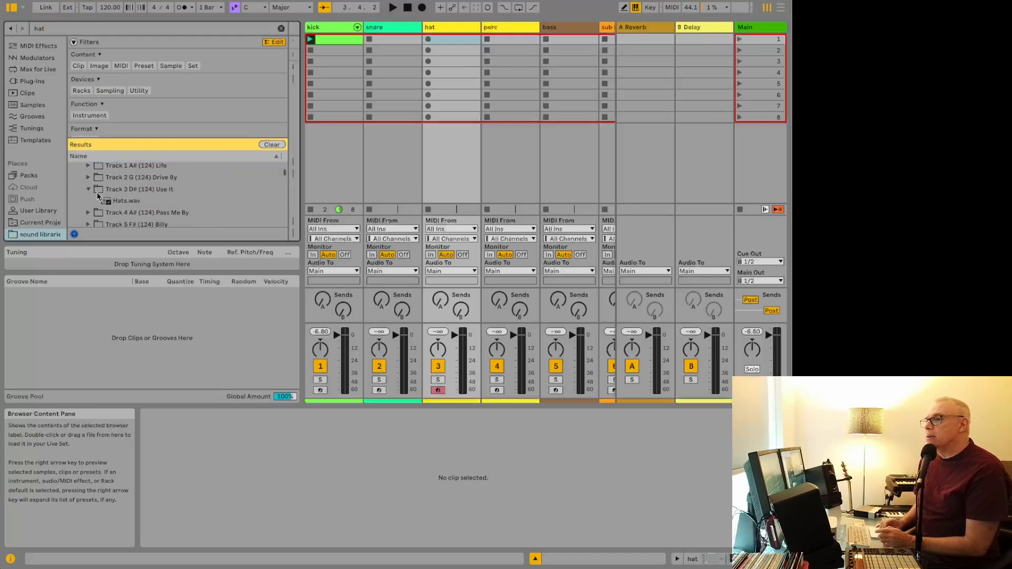
pyautogui.click(88, 178)
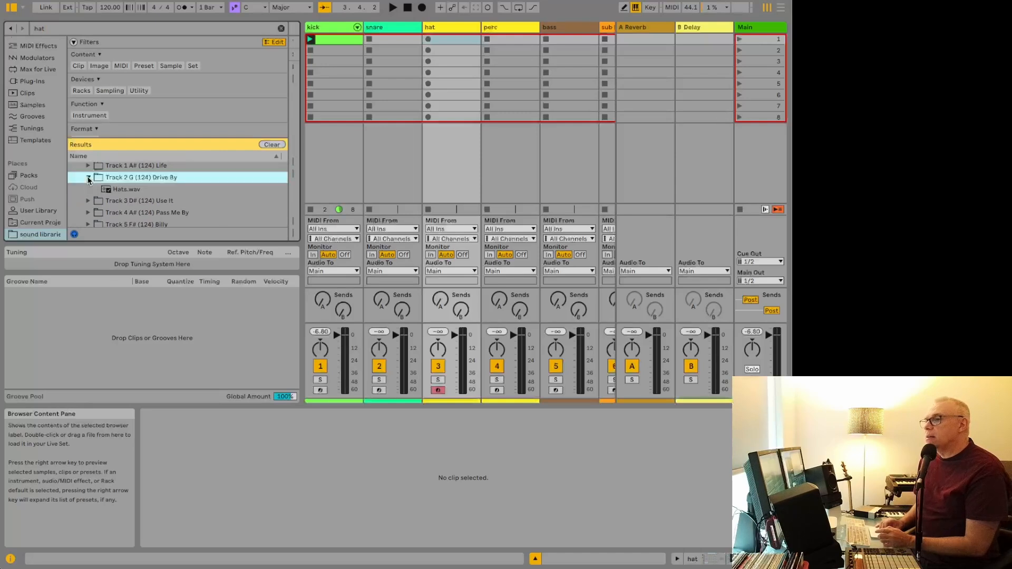
pyautogui.click(118, 191)
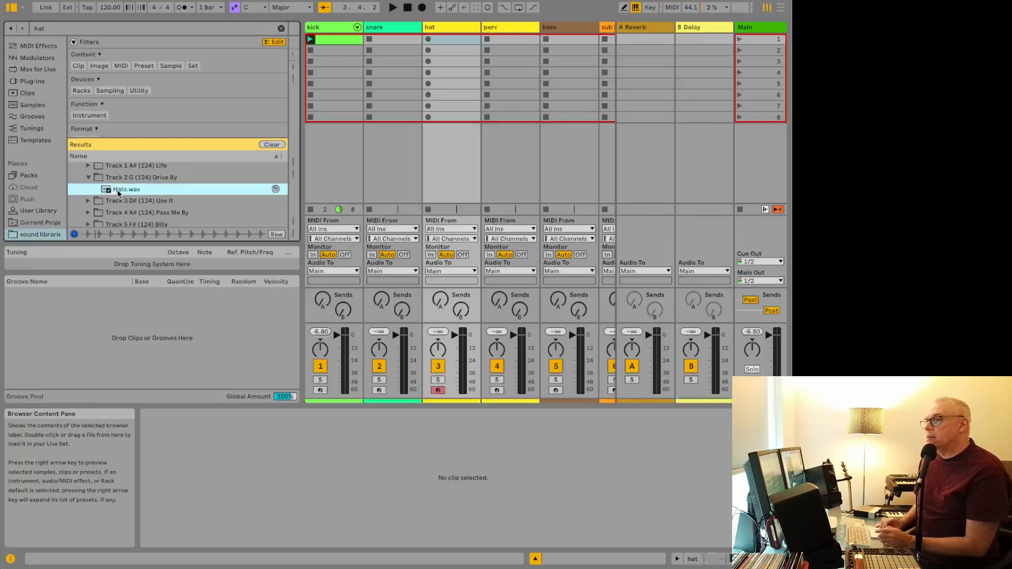
# Load Hats.wav from the Track 2 G (124) Drive By folder onto the C1 pad of the hat track's Drum Rack.
pyautogui.click(88, 202)
pyautogui.click(88, 178)
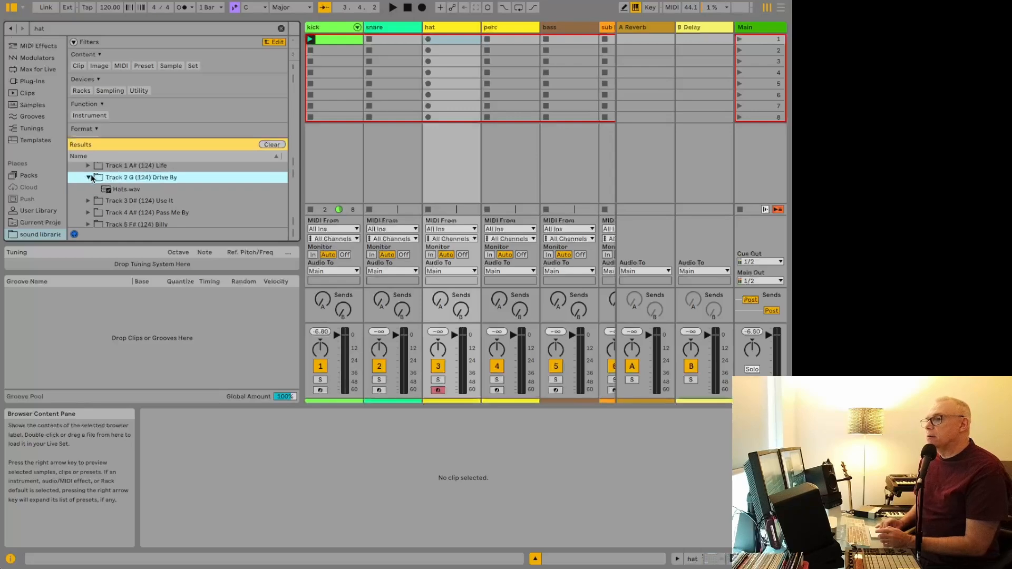
pyautogui.click(113, 189)
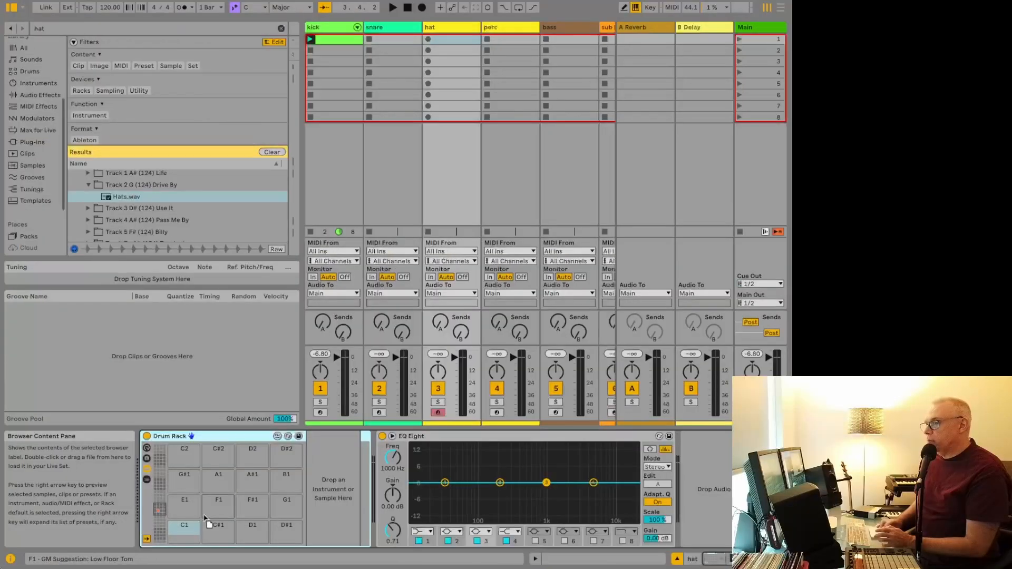
pyautogui.click(182, 526)
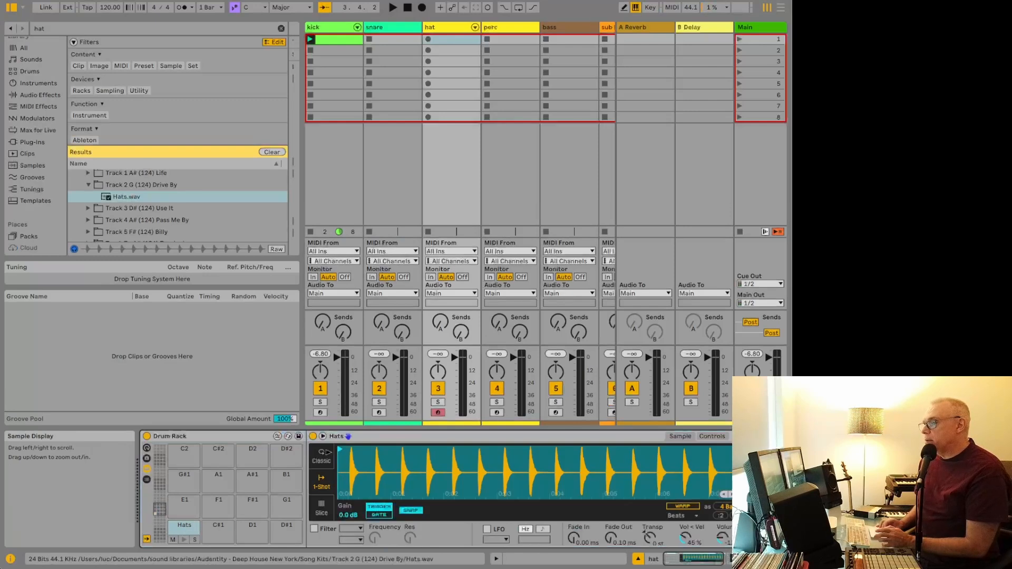
# Trim the Hats sample to the opening part of its first hit using the start and end markers.
pyautogui.moveTo(350, 450)
pyautogui.mouseDown()
pyautogui.moveTo(392, 467)
pyautogui.moveTo(386, 449)
pyautogui.mouseUp()
pyautogui.hscroll(-4, 392, 466)
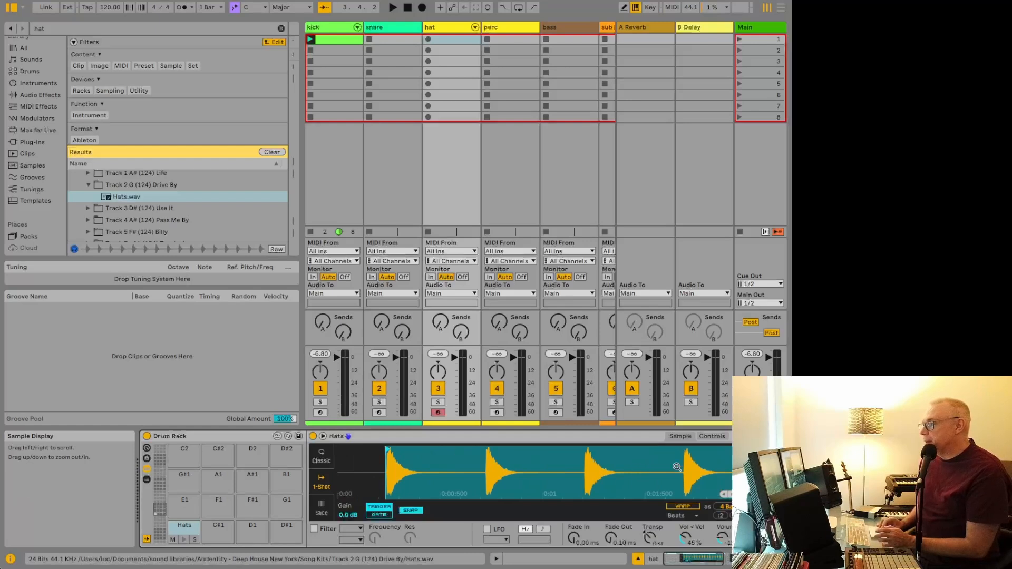
pyautogui.hscroll(6, 729, 460)
pyautogui.hscroll(4, 729, 459)
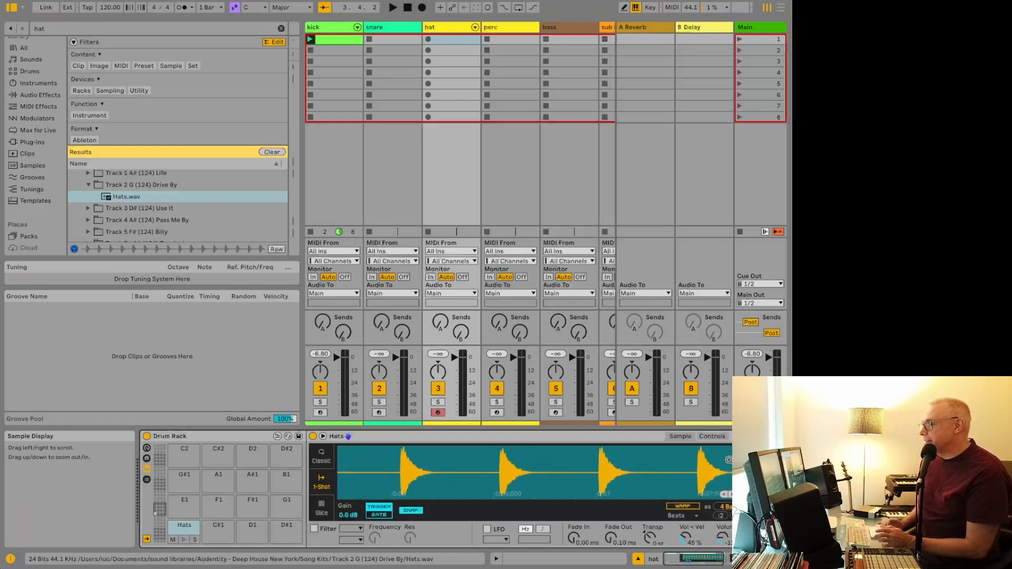
pyautogui.moveTo(743, 450)
pyautogui.mouseDown()
pyautogui.moveTo(362, 450)
pyautogui.moveTo(477, 470)
pyautogui.moveTo(543, 470)
pyautogui.moveTo(429, 450)
pyautogui.moveTo(438, 450)
pyautogui.mouseUp()
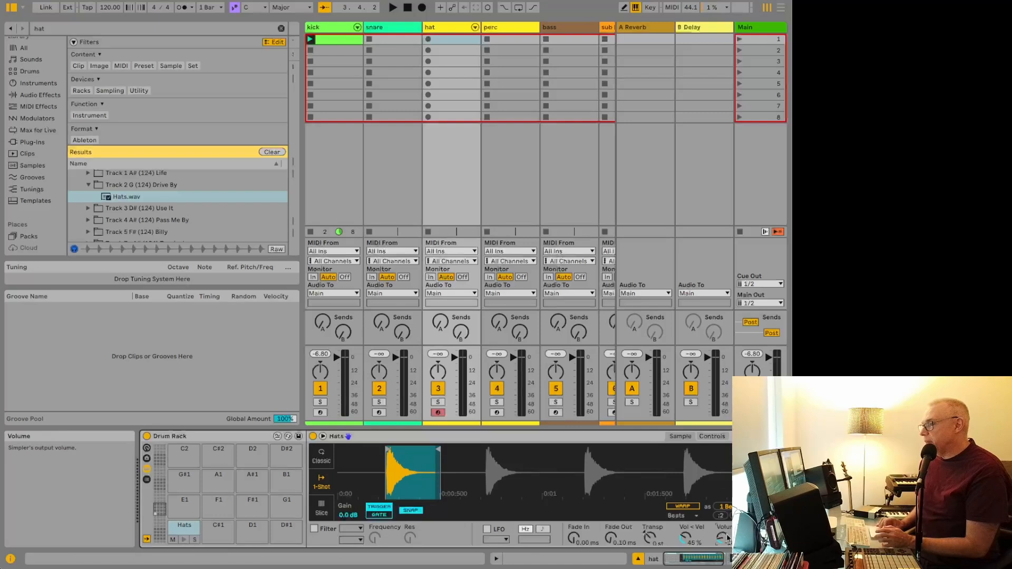
pyautogui.moveTo(438, 450); pyautogui.dragTo(403, 450)
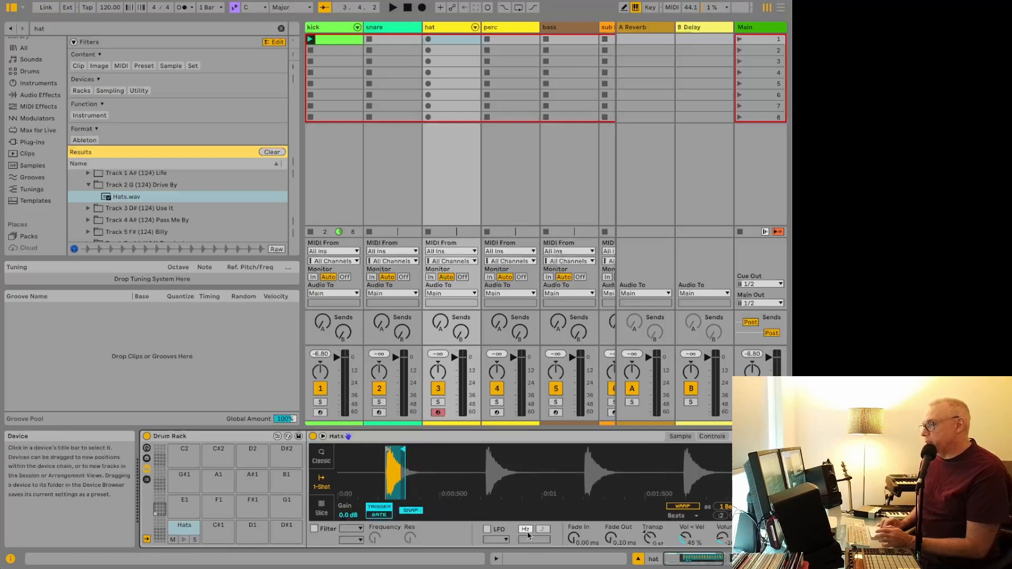
# Set the Hats sample's fade-out to 39.3 ms.
pyautogui.moveTo(612, 538); pyautogui.dragTo(612, 520)
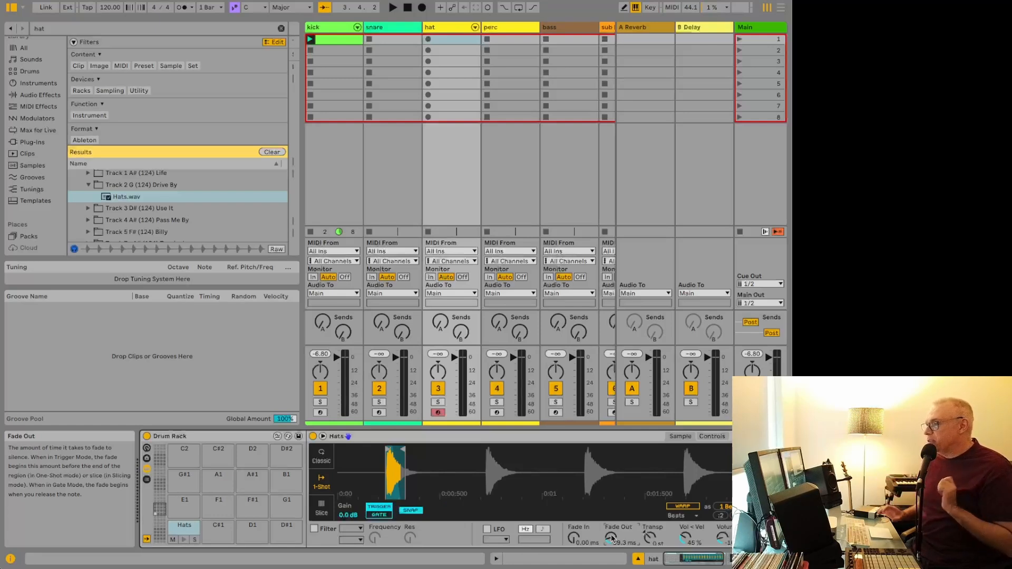
pyautogui.moveTo(639, 463); pyautogui.dragTo(453, 466)
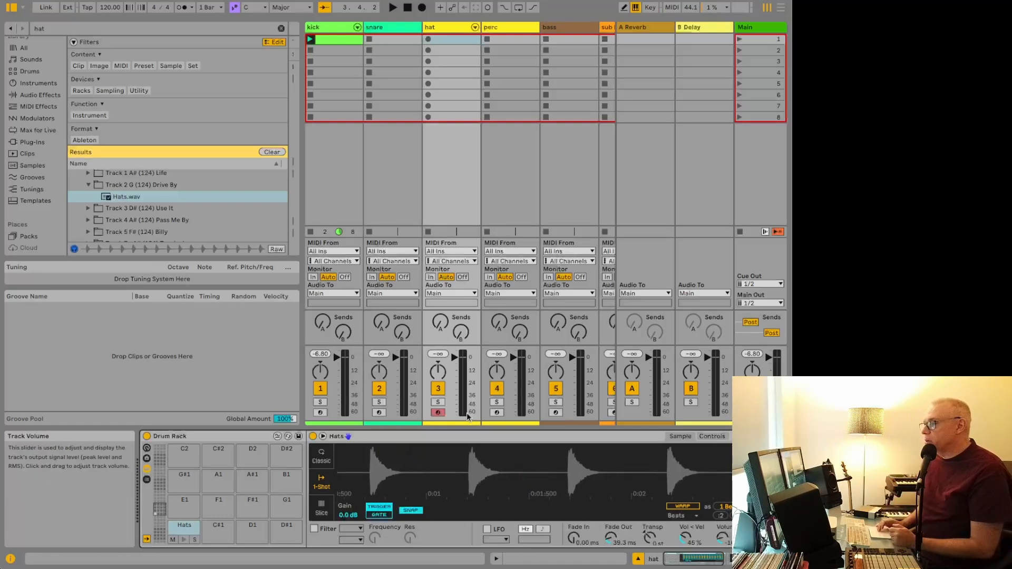
pyautogui.hscroll(-4, 453, 466)
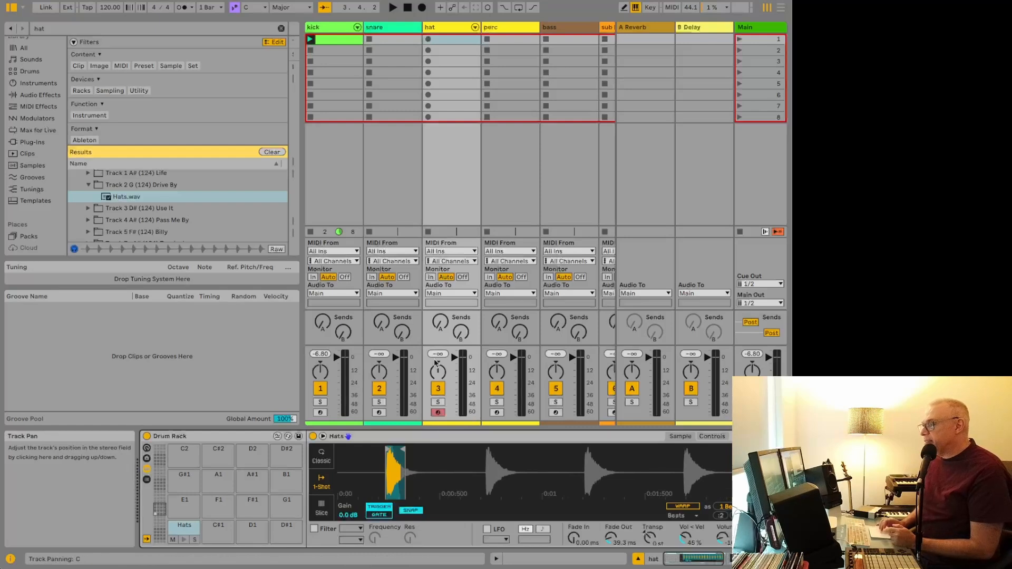
# Select the snare track and search the sound library for "snare clap".
pyautogui.click(374, 28)
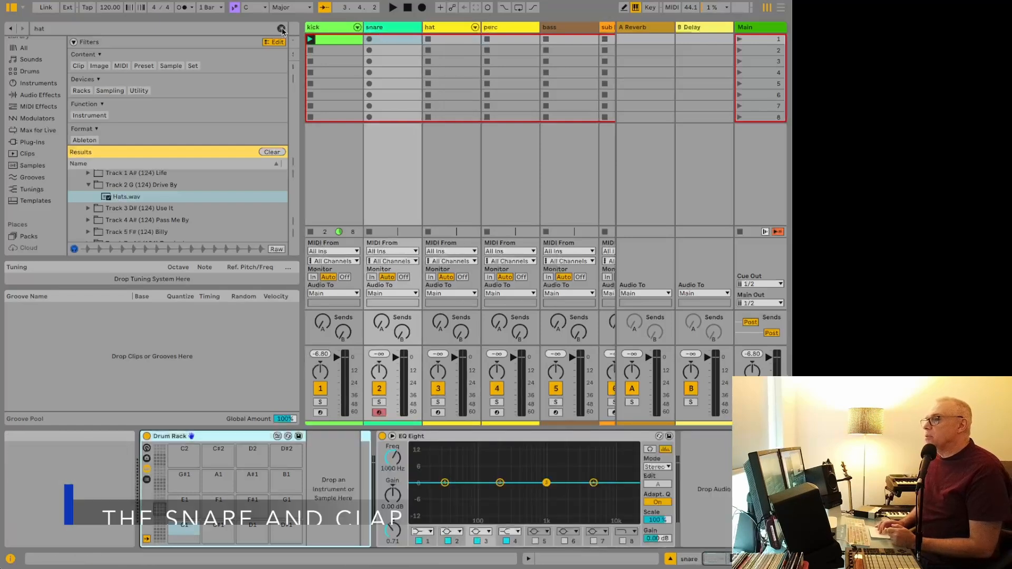
pyautogui.click(229, 28)
pyautogui.press('BackSpace')
pyautogui.press('BackSpace')
pyautogui.press('BackSpace')
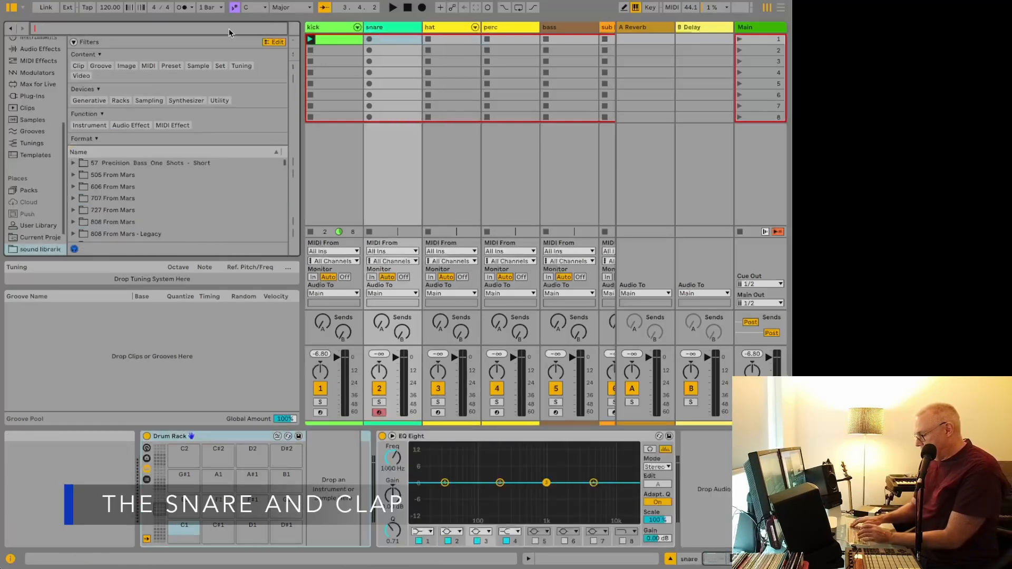
pyautogui.write('snare clap')
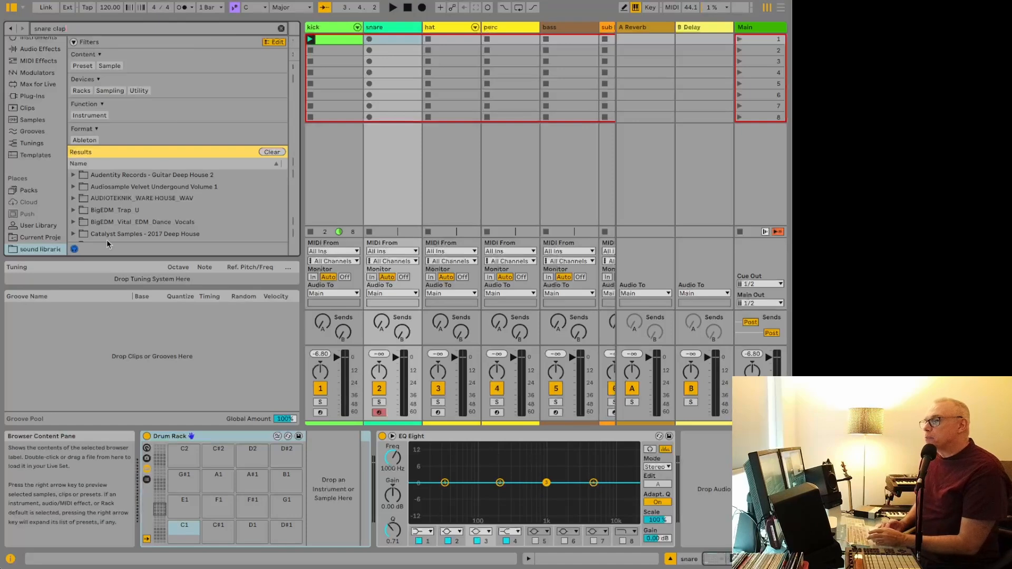
# Audition snares in the AUDIOTEKNIK_WARE HOUSE_WAV SNARES_CLAPS folder and load AT_WH_SNCP_07.wav onto the C1 pad of the snare track's Drum Rack.
pyautogui.click(73, 199)
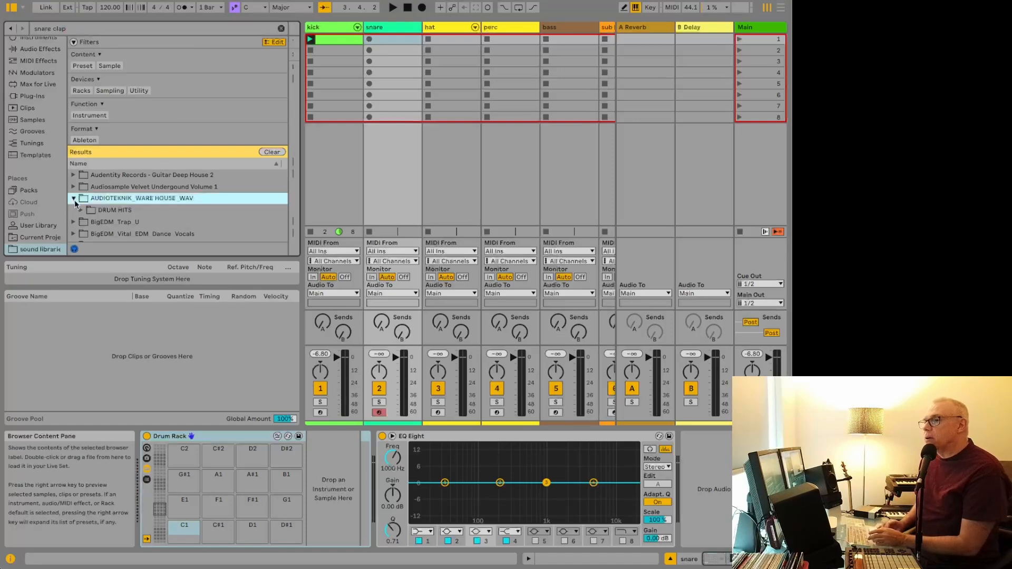
pyautogui.click(79, 211)
pyautogui.click(87, 222)
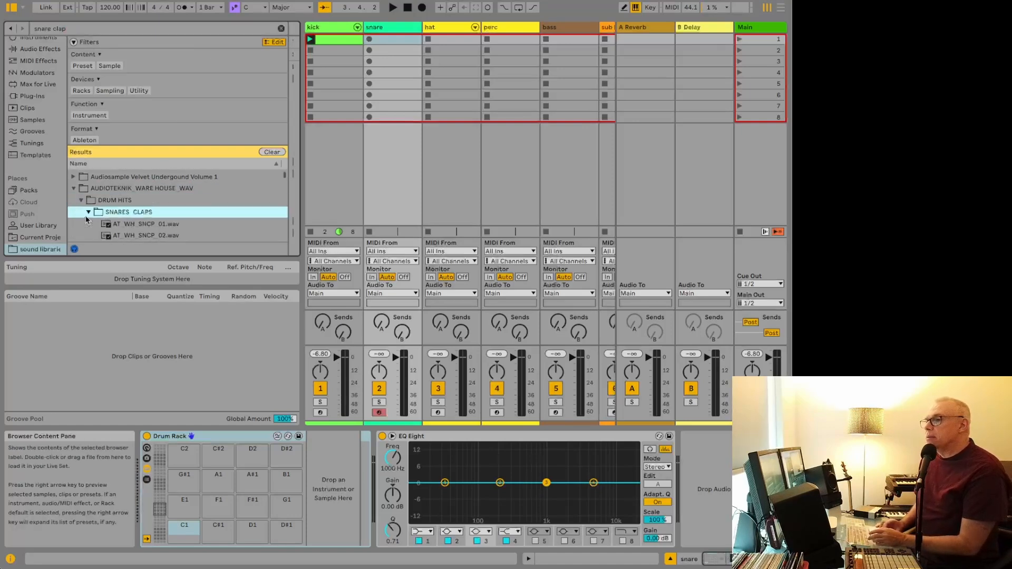
pyautogui.click(120, 227)
pyautogui.scroll(-3, 126, 219)
pyautogui.click(131, 212)
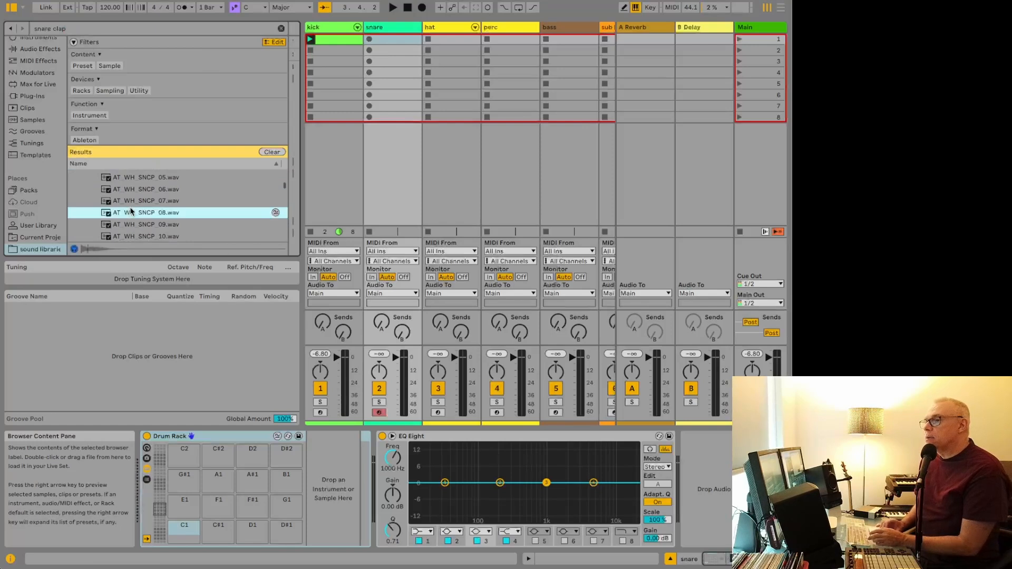
pyautogui.click(124, 202)
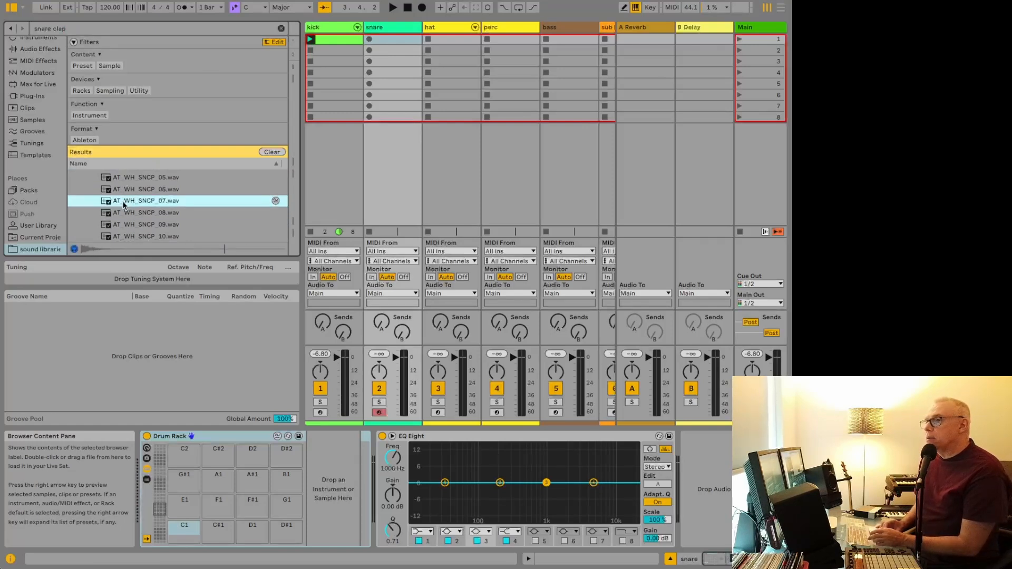
pyautogui.moveTo(127, 279); pyautogui.dragTo(185, 525)
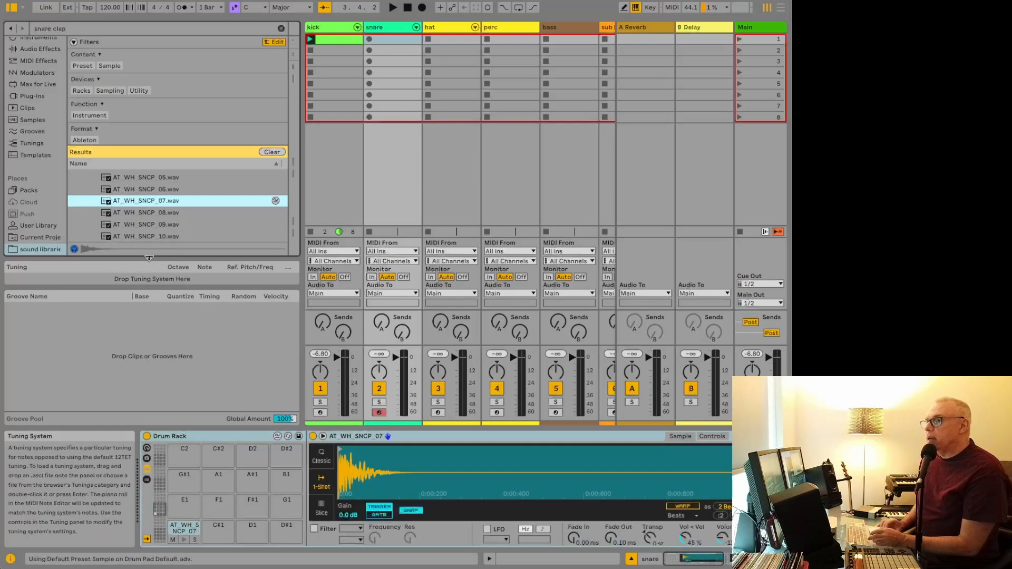
# Load CSS046_CLAP_05.wav from the Chop Shop-Deep Tech Mood CLAP AND SNARE one shots onto the E1 pad of the snare track's Drum Rack.
pyautogui.scroll(-5, 137, 222)
pyautogui.scroll(5, 137, 223)
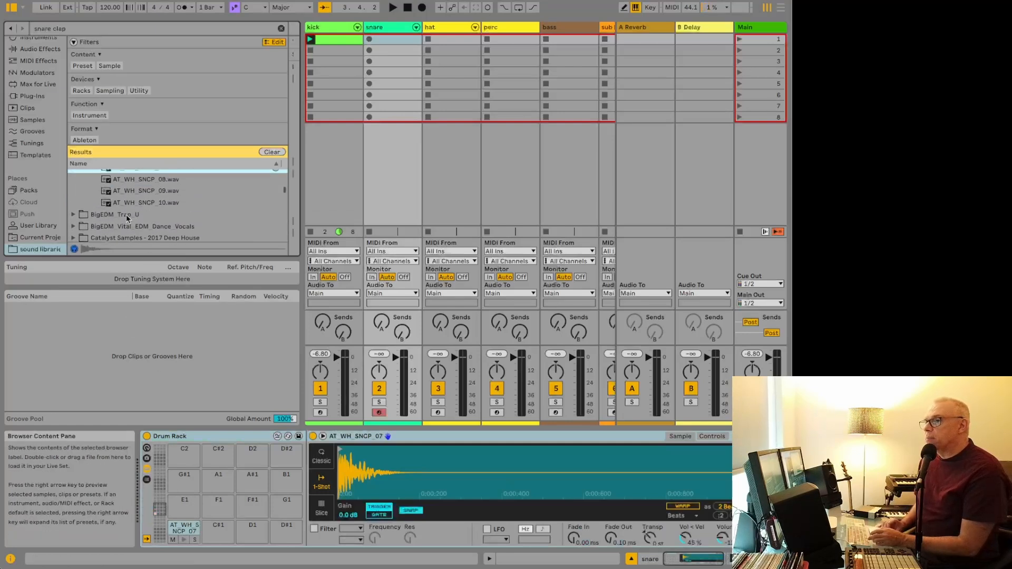
pyautogui.scroll(-6, 94, 215)
pyautogui.click(75, 198)
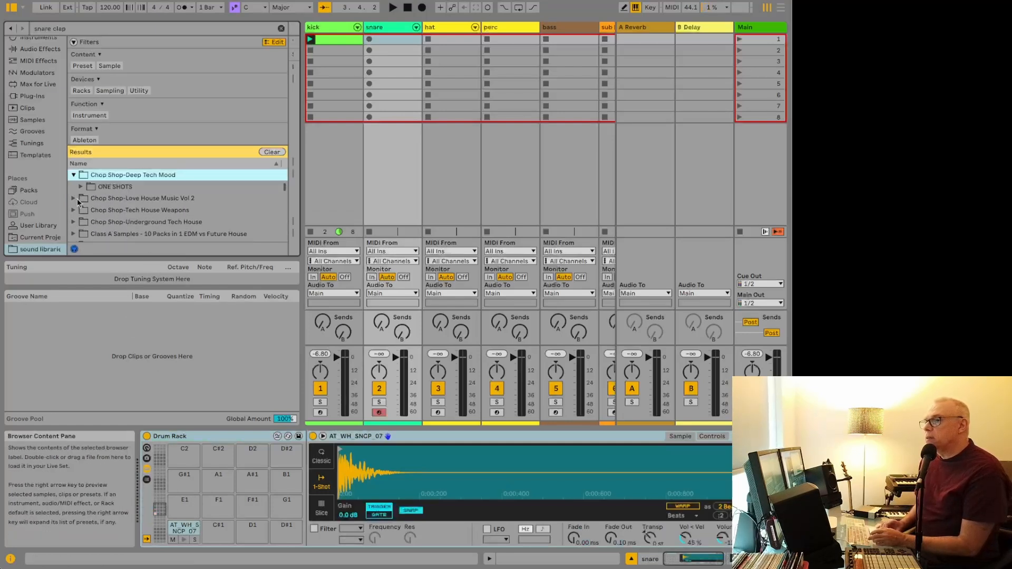
pyautogui.click(81, 187)
pyautogui.click(89, 198)
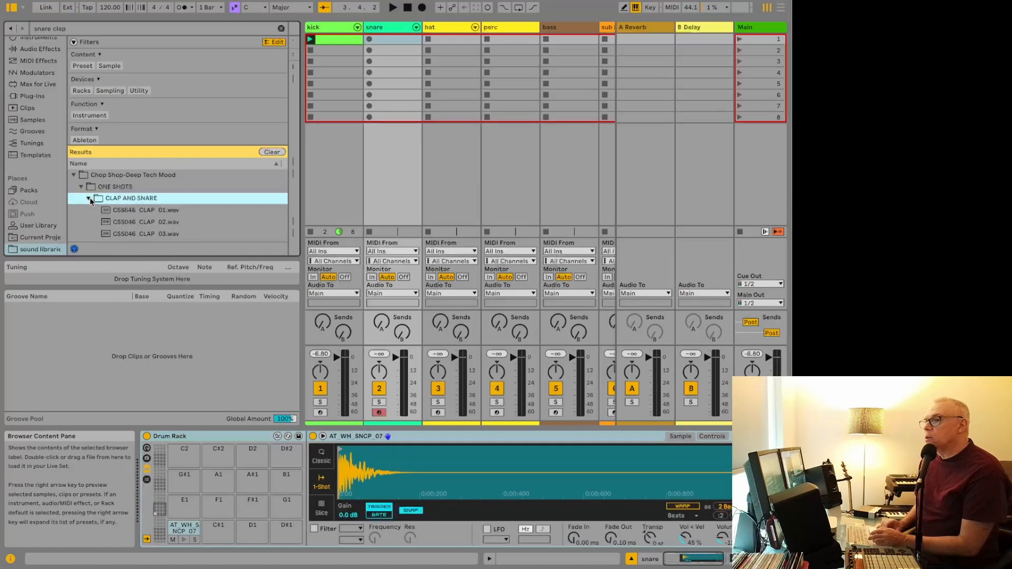
pyautogui.scroll(-3, 124, 219)
pyautogui.click(138, 200)
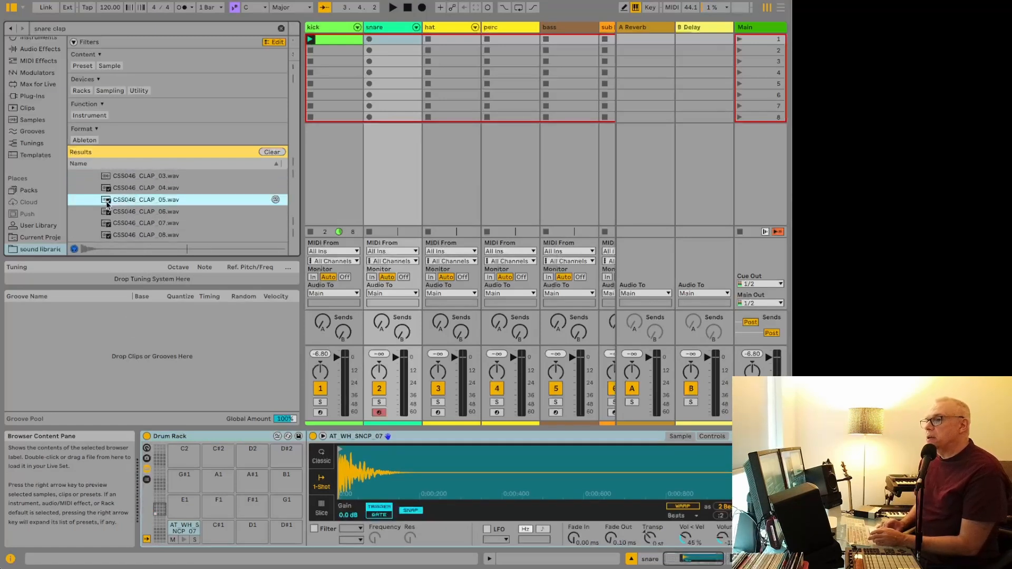
pyautogui.scroll(1, 110, 204)
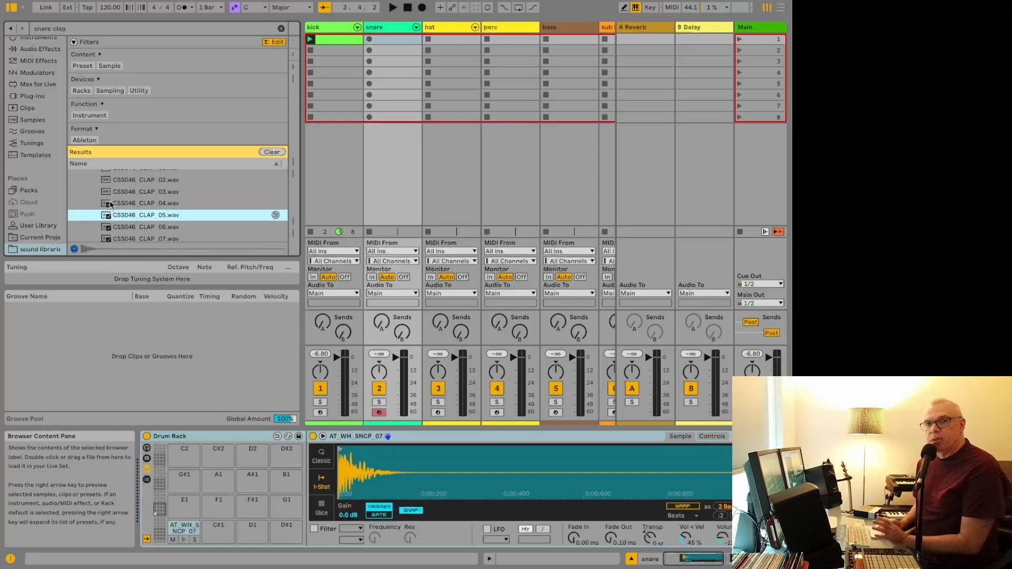
pyautogui.moveTo(175, 215); pyautogui.dragTo(183, 503)
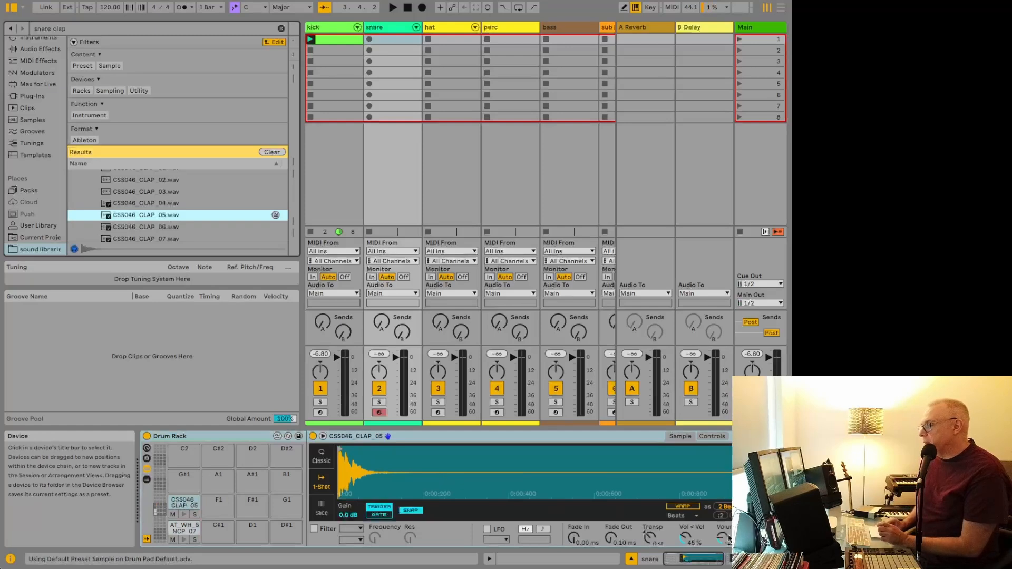
# Select the AT_WH_SNCP_07 pad and lower the snare track's volume fader to just above the 12 dB mark.
pyautogui.click(718, 538)
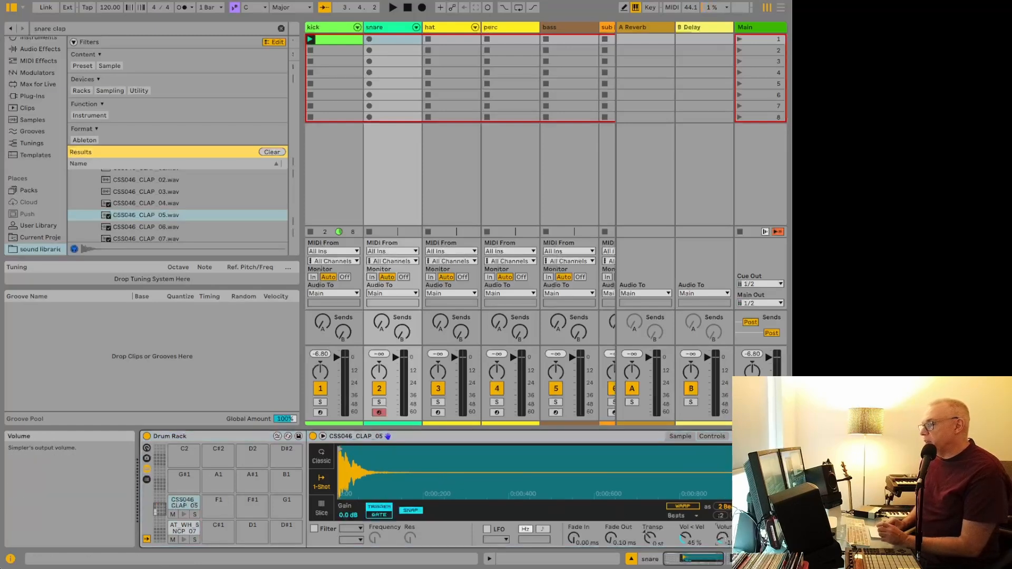
pyautogui.moveTo(240, 554)
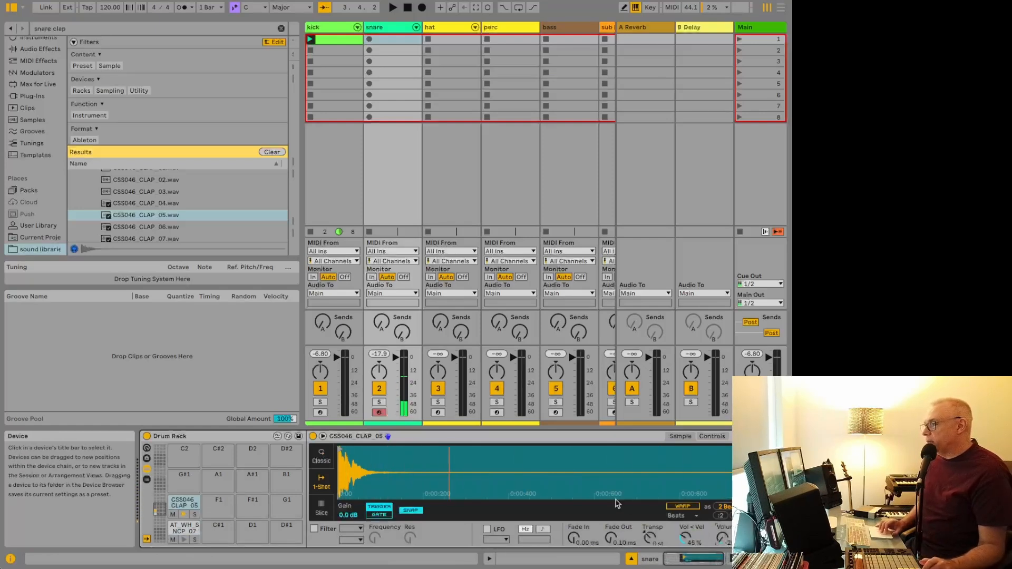
pyautogui.click(183, 526)
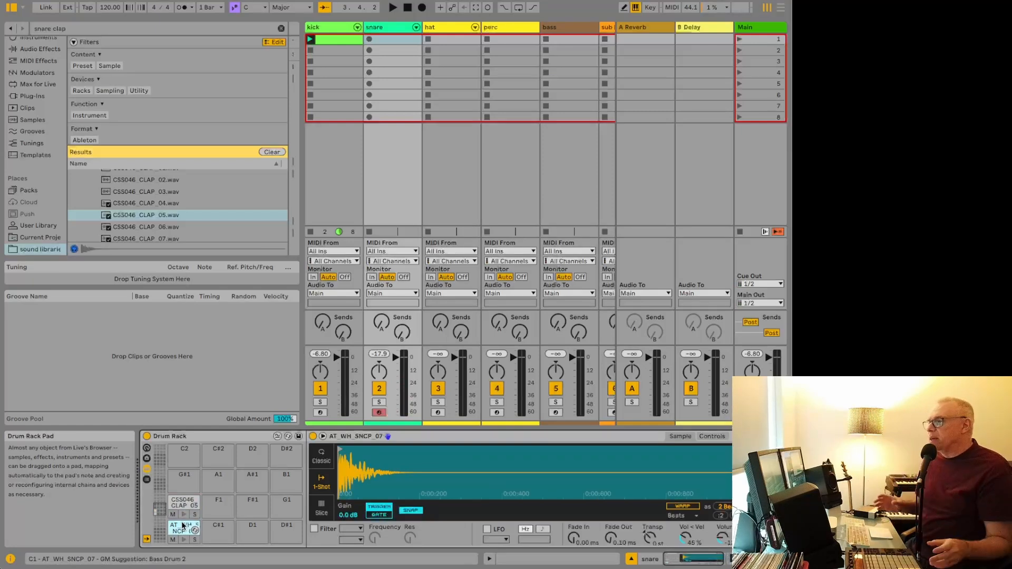
pyautogui.click(183, 526)
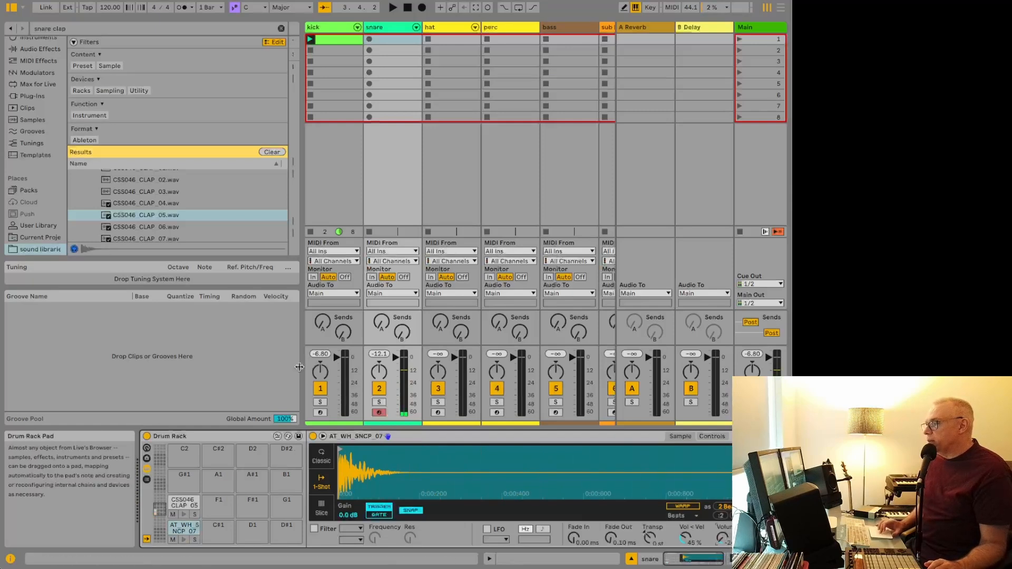
pyautogui.moveTo(396, 369); pyautogui.dragTo(396, 368)
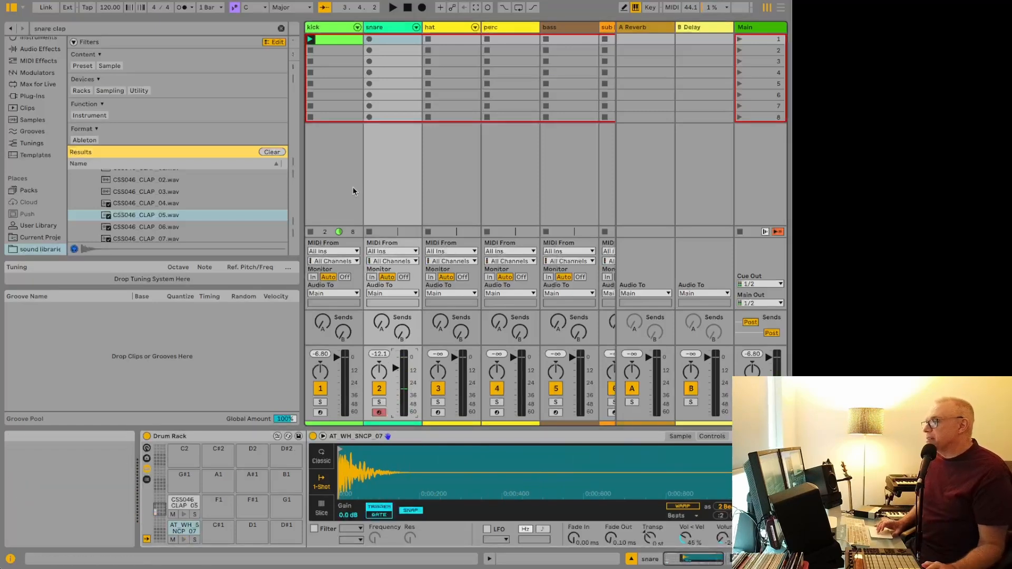
# Select the 11 Audio track and search the sound library for "top loop".
pyautogui.hscroll(2, 381, 116)
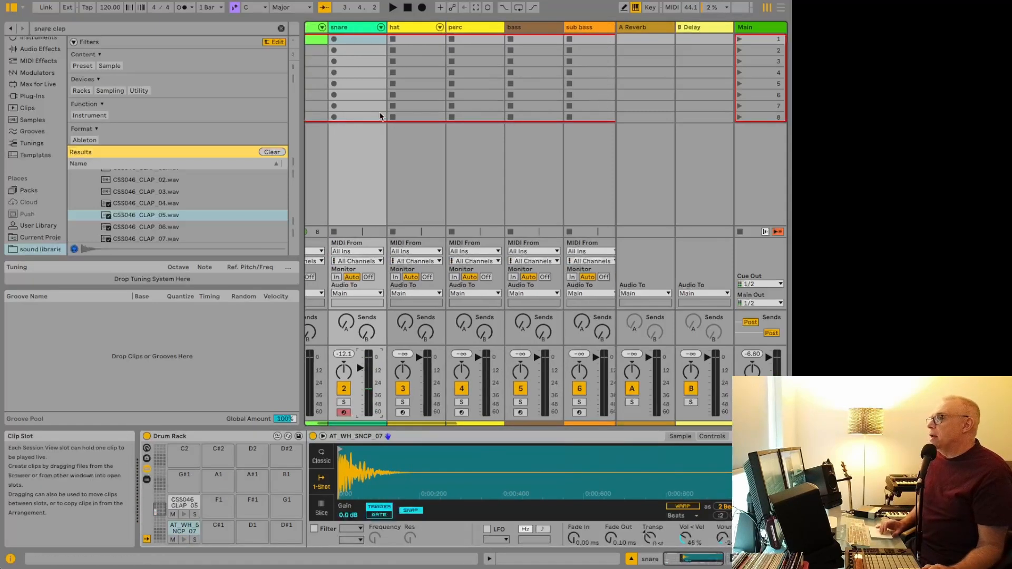
pyautogui.click(473, 32)
pyautogui.hscroll(6, 473, 31)
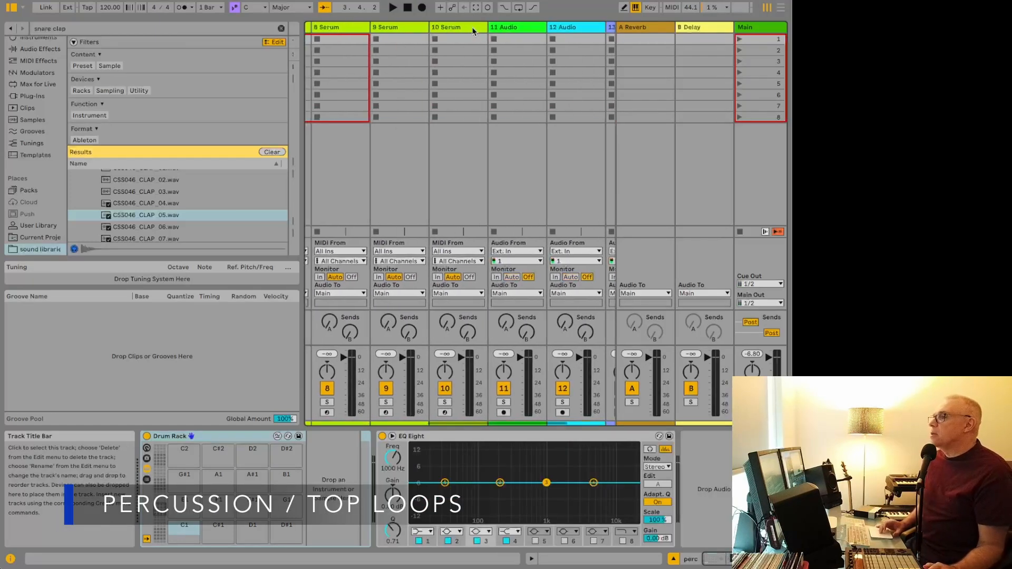
pyautogui.click(517, 27)
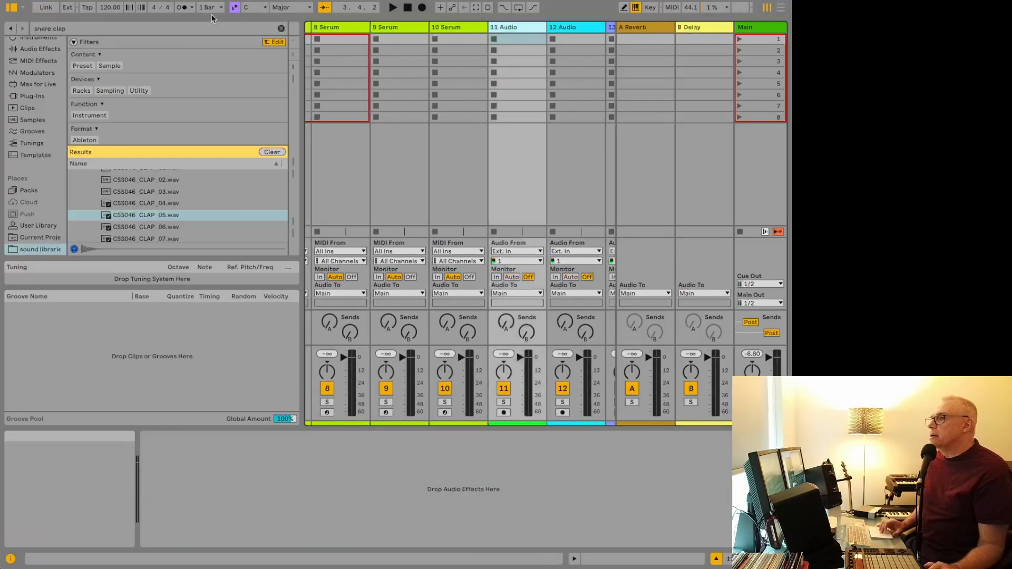
pyautogui.hotkey('ctrl', 'f')
pyautogui.write('top')
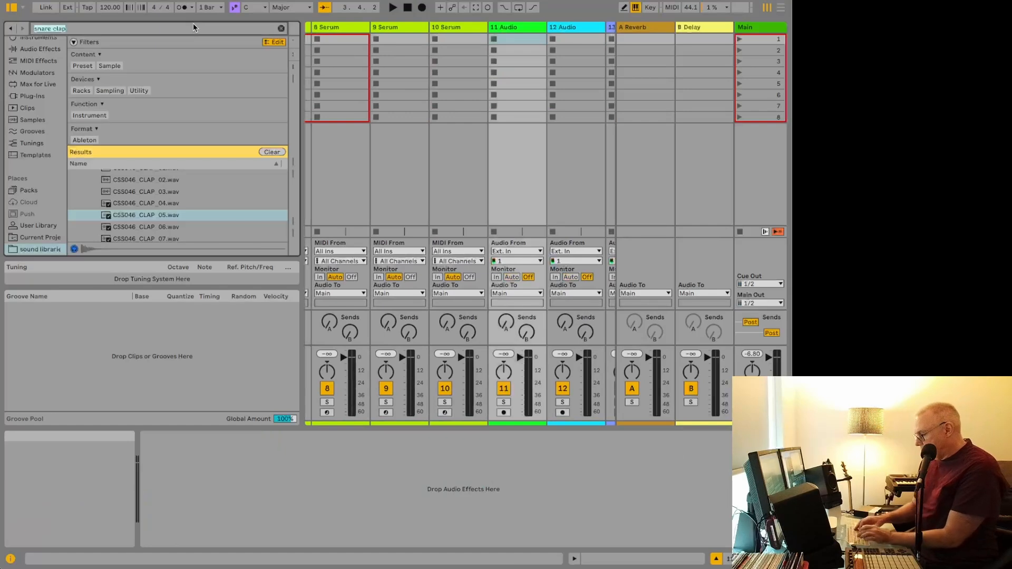
pyautogui.write(' loop')
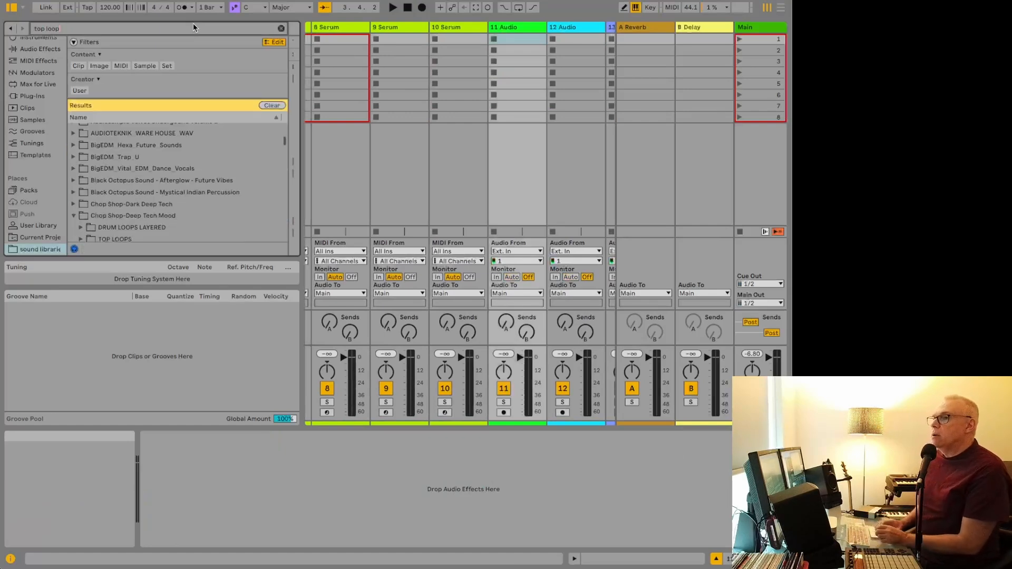
# Audition the Chop Shop-Dark Deep Tech top loops, place Top_124bpm_07.wav in the first clip slot of 11 Audio and launch it.
pyautogui.click(72, 204)
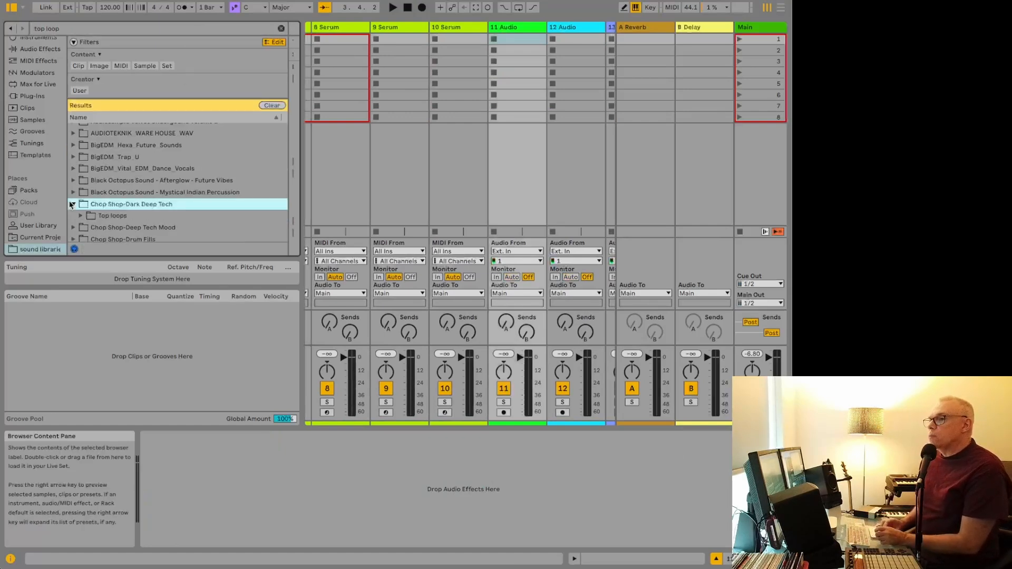
pyautogui.click(79, 206)
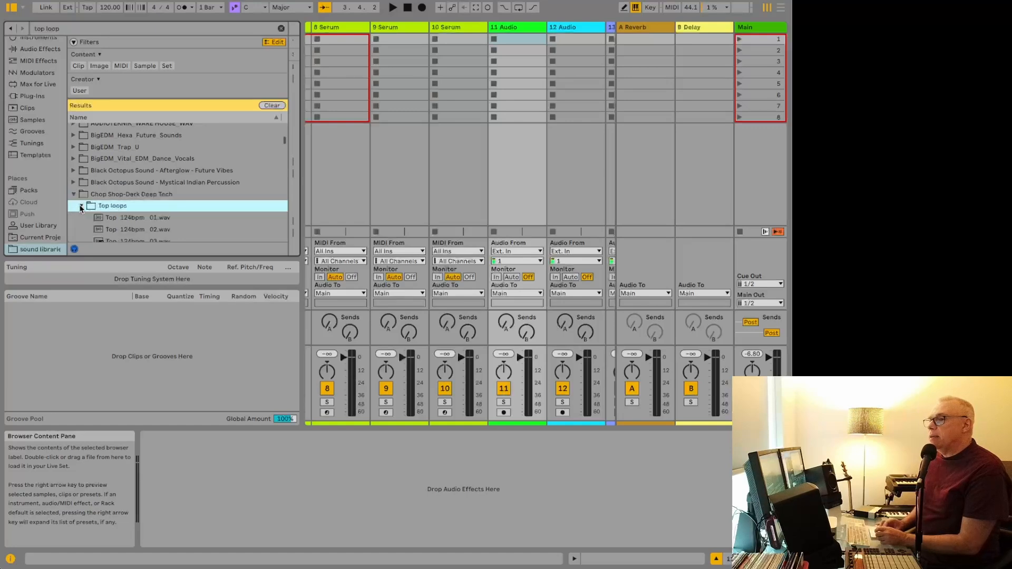
pyautogui.click(120, 187)
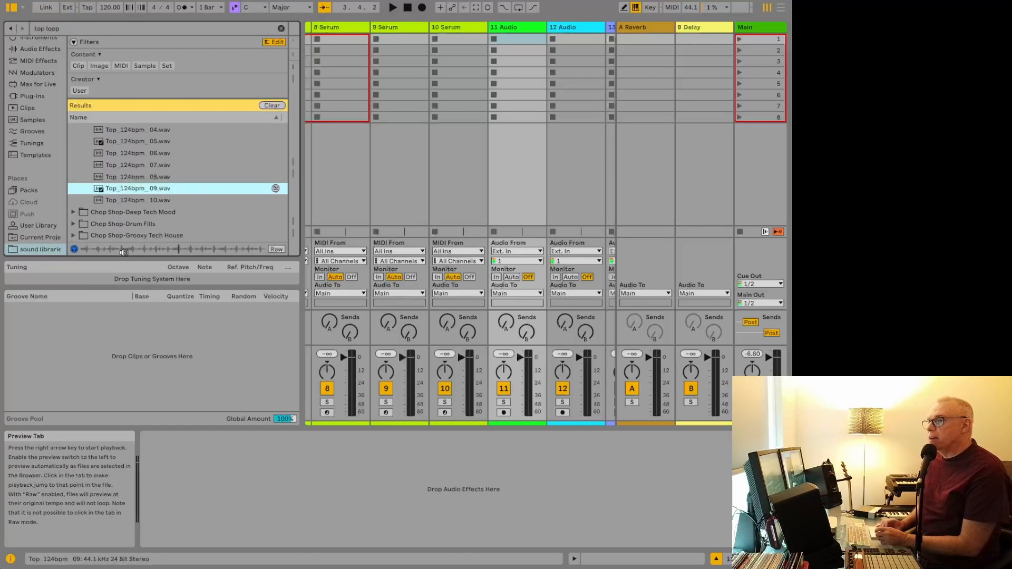
pyautogui.click(120, 177)
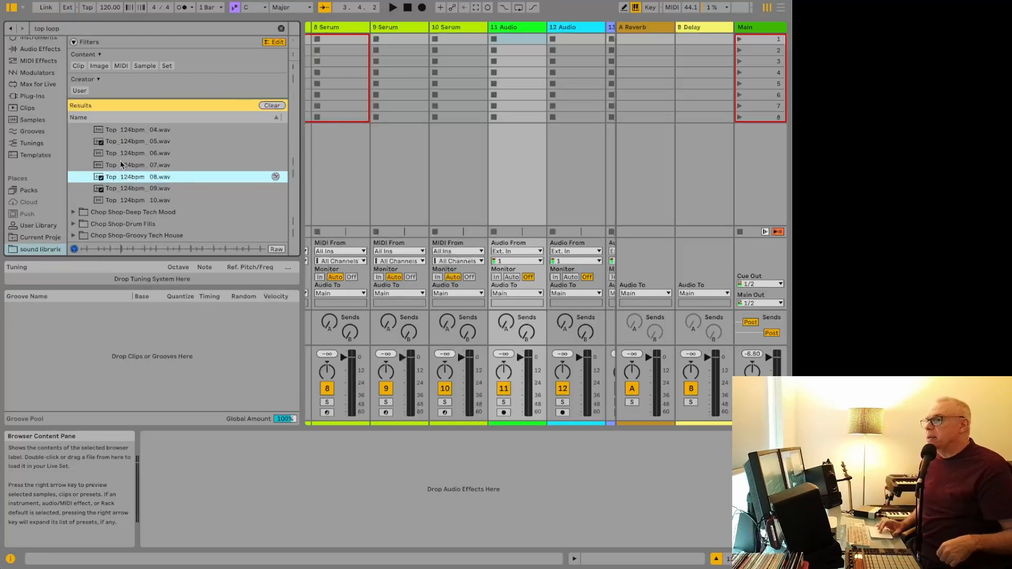
pyautogui.click(120, 165)
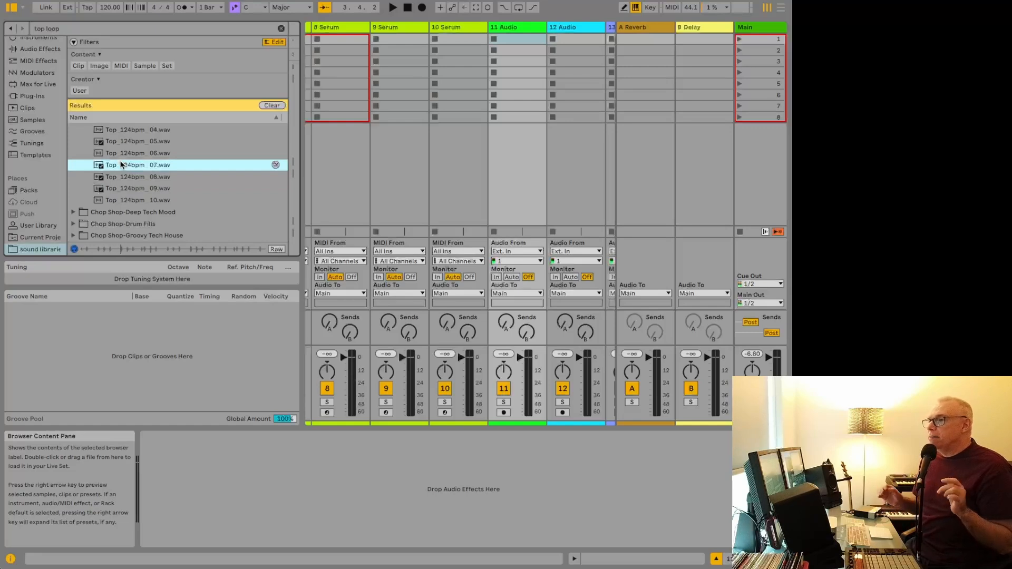
pyautogui.moveTo(120, 165); pyautogui.dragTo(497, 48)
pyautogui.click(493, 40)
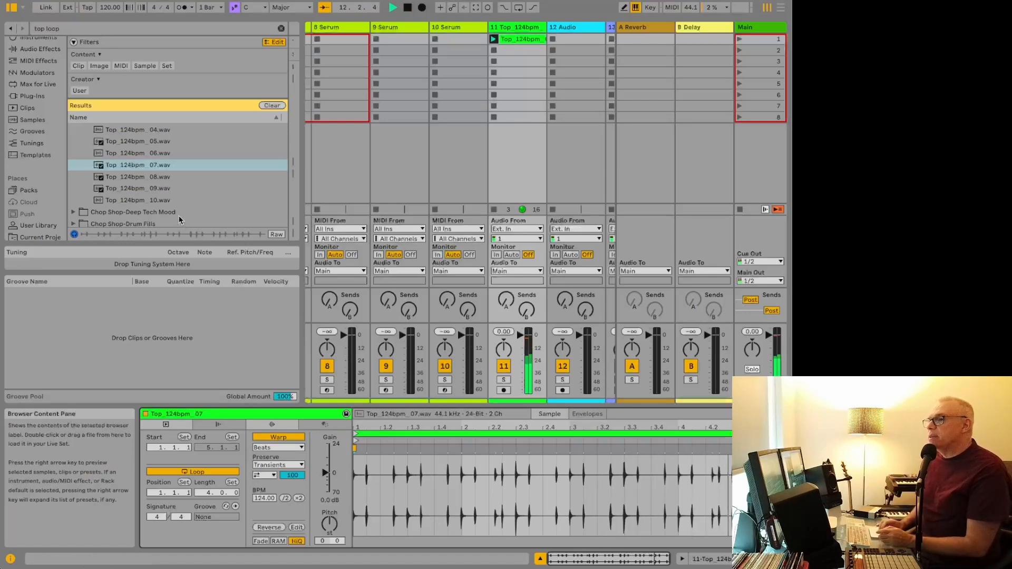
# Browse the Construction_Kits of Glitchedtones - Reggaeton Pop and audition the drum top loop from RP_Kit_2_Diamond_Gm_95_BPM.
pyautogui.scroll(-5, 137, 194)
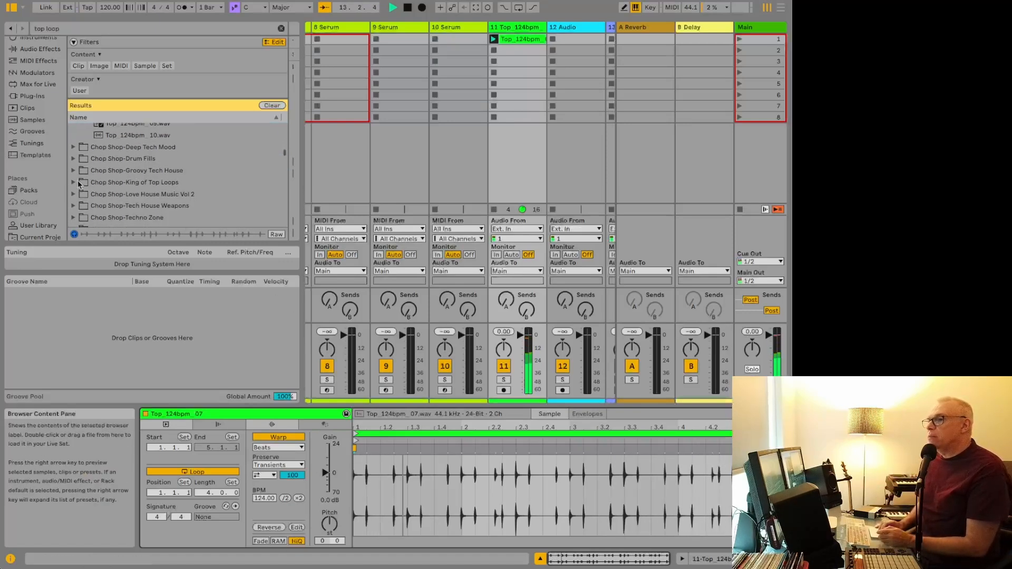
pyautogui.scroll(-5, 78, 217)
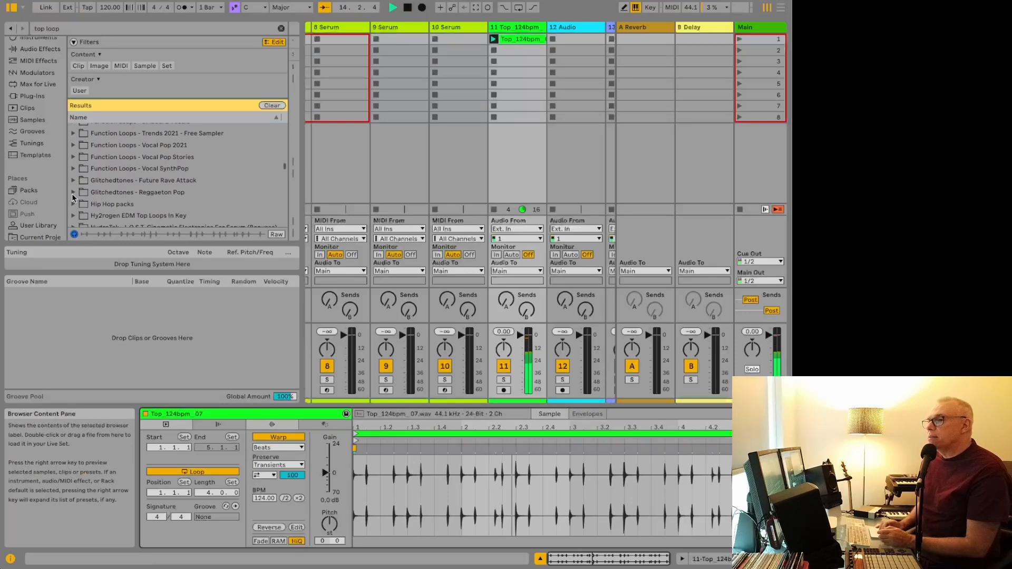
pyautogui.click(80, 141)
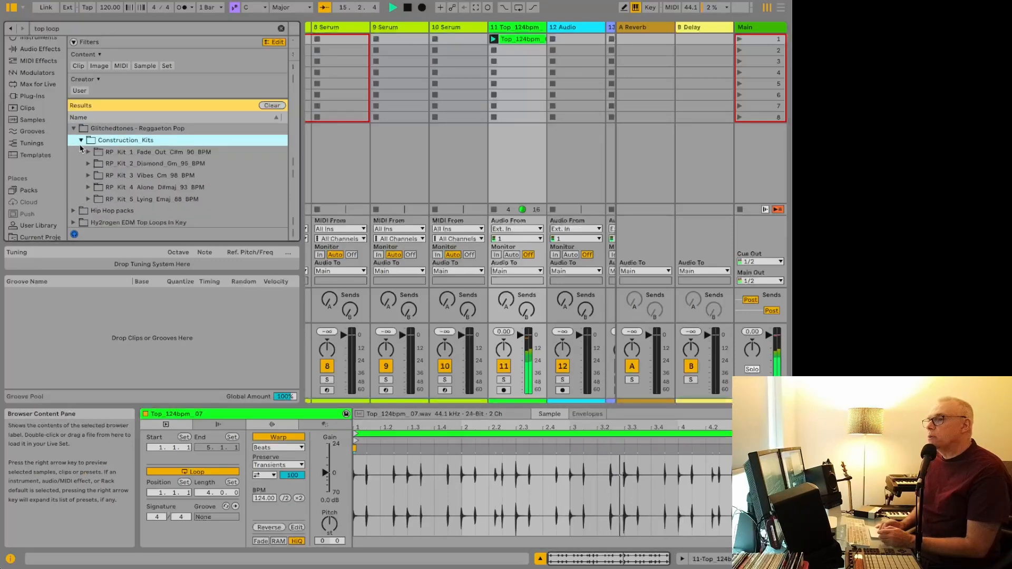
pyautogui.click(93, 164)
pyautogui.click(96, 175)
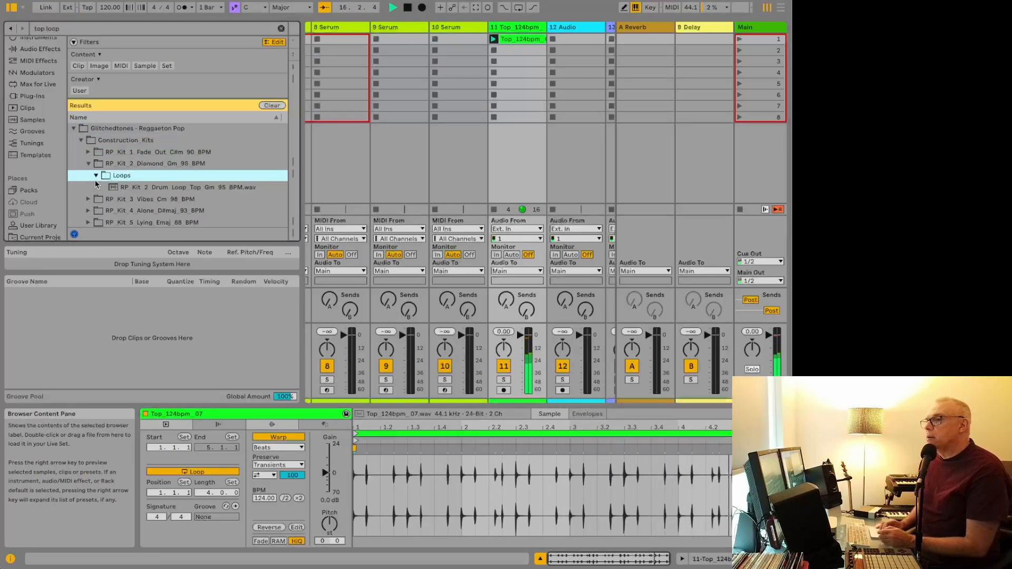
pyautogui.click(134, 189)
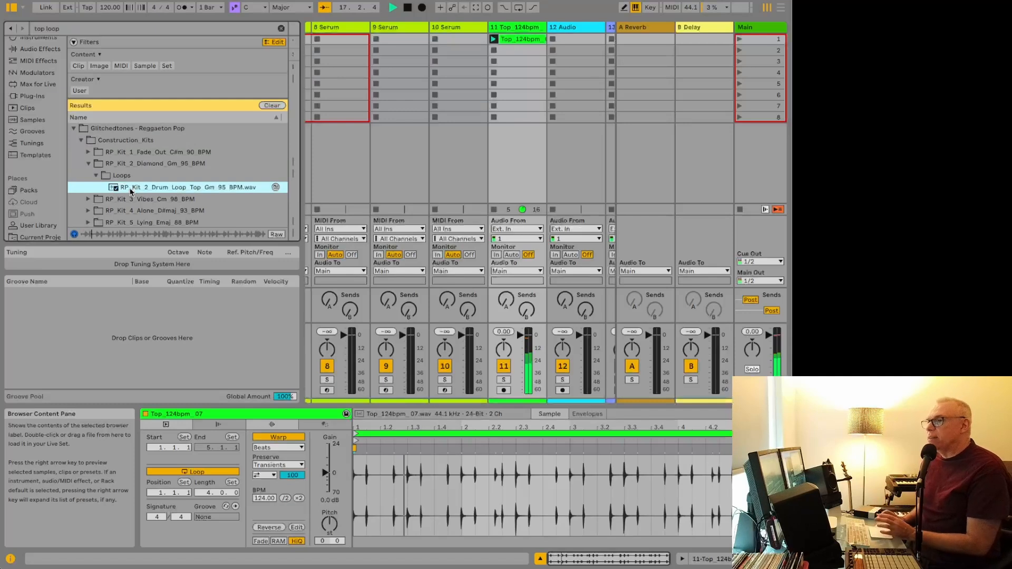
# Place and launch RP_Kit_4_Drum_Loop_1_Top_D#maj_93_BPM.wav on 12 Audio and lower the faders of tracks 11 and 12 to about the 24 and 36 dB marks.
pyautogui.scroll(-2, 106, 179)
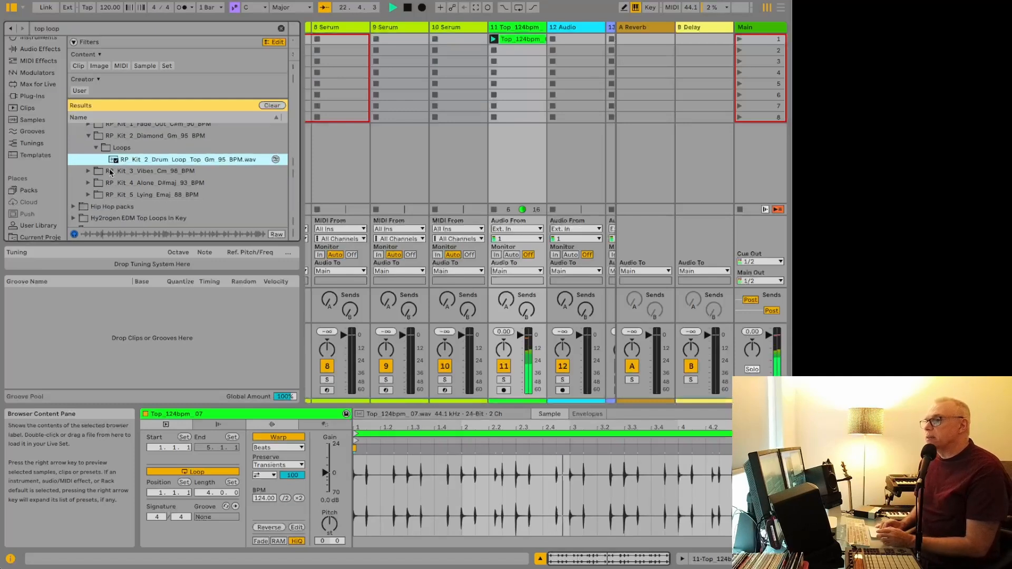
pyautogui.click(90, 179)
pyautogui.click(130, 185)
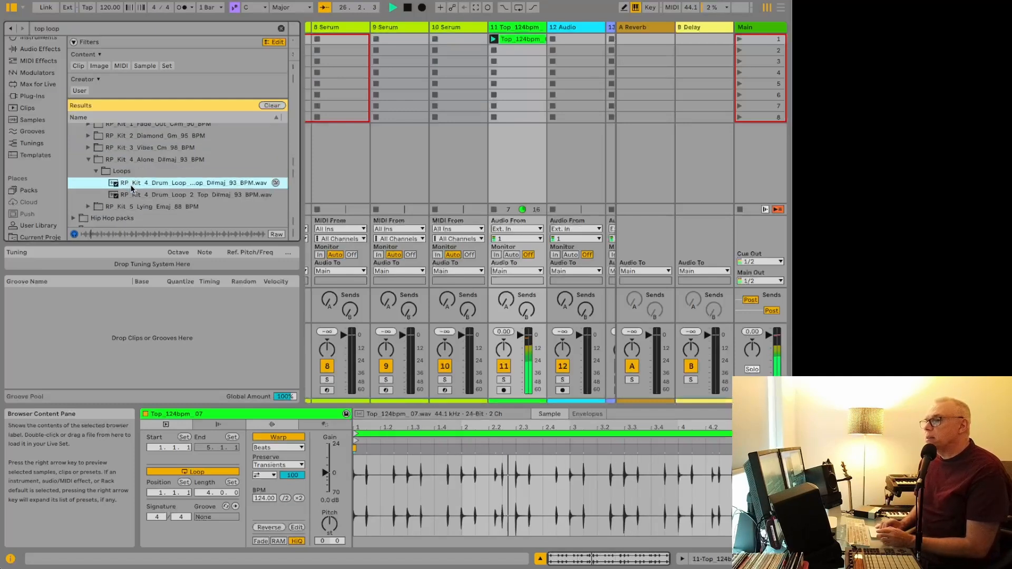
pyautogui.moveTo(131, 184); pyautogui.dragTo(574, 158)
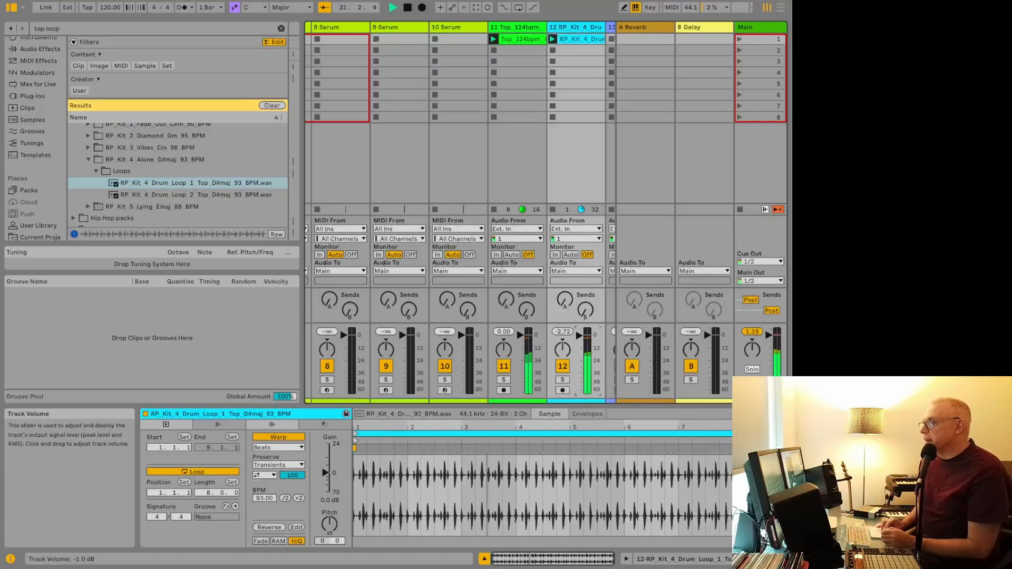
pyautogui.moveTo(579, 341); pyautogui.dragTo(579, 364)
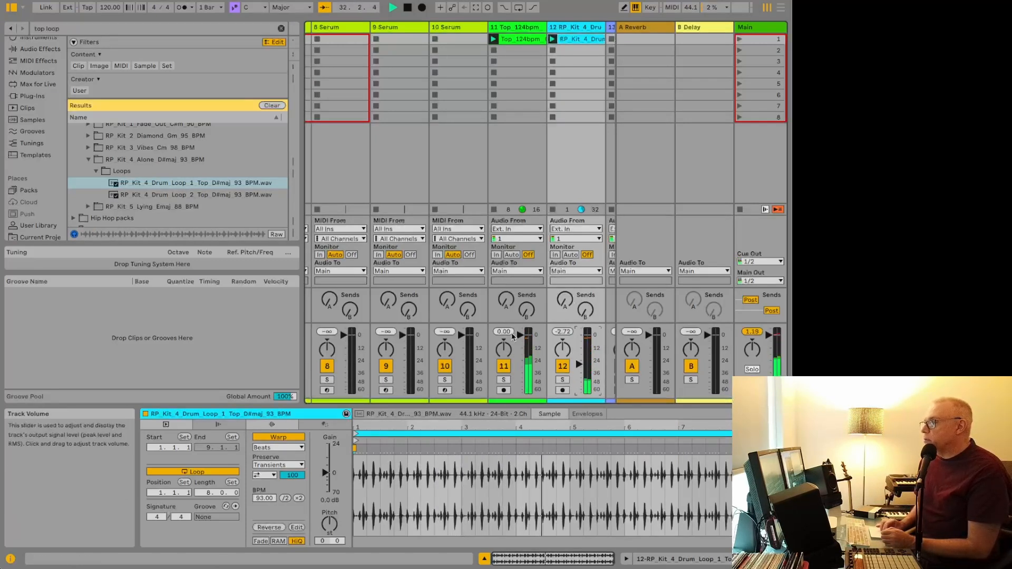
pyautogui.moveTo(521, 335); pyautogui.dragTo(579, 370)
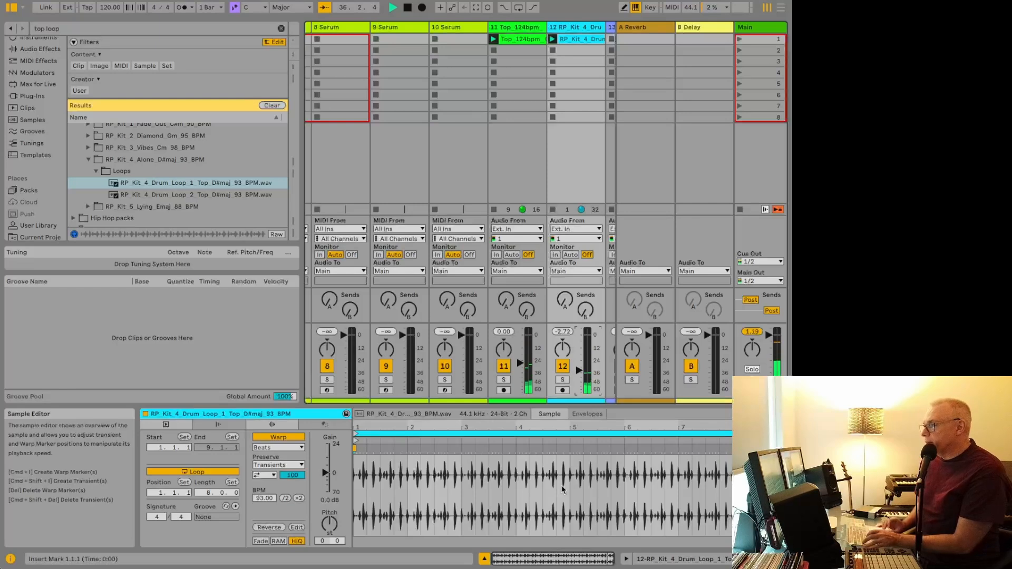
# Group the two top loop tracks, 11 Top_124bpm_07 and 12 RP_Kit_4_Drum_Loop_1, into one group track.
pyautogui.click(526, 28)
pyautogui.press('Right')
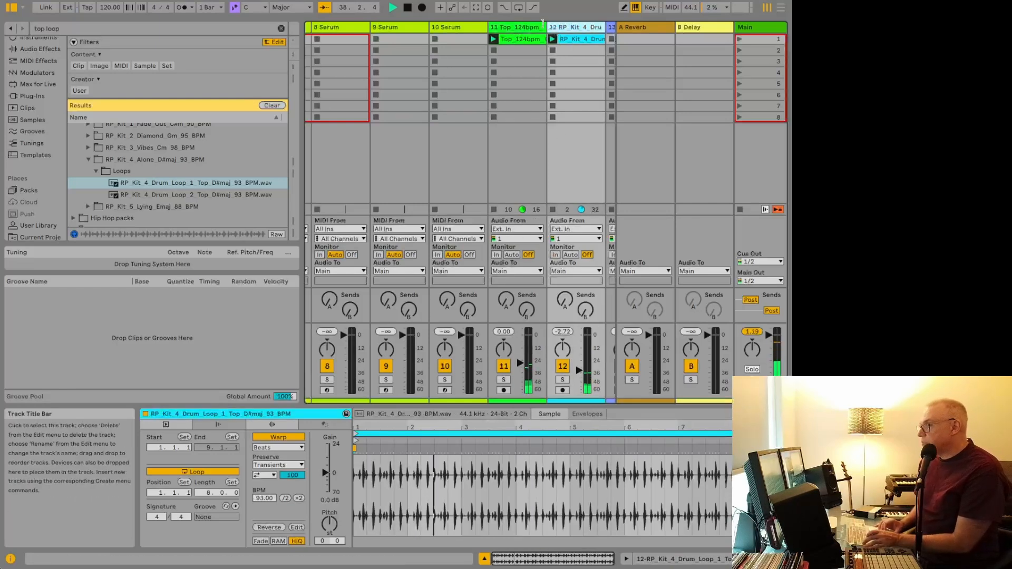
pyautogui.keyDown('shift'); pyautogui.click(531, 26); pyautogui.keyUp('shift')
pyautogui.rightClick(531, 26)
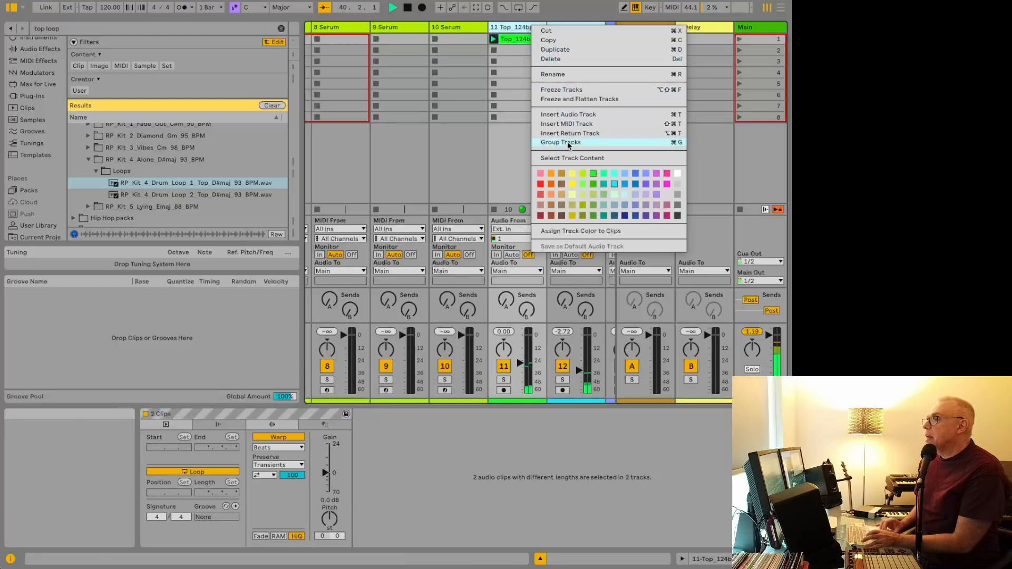
pyautogui.click(561, 85)
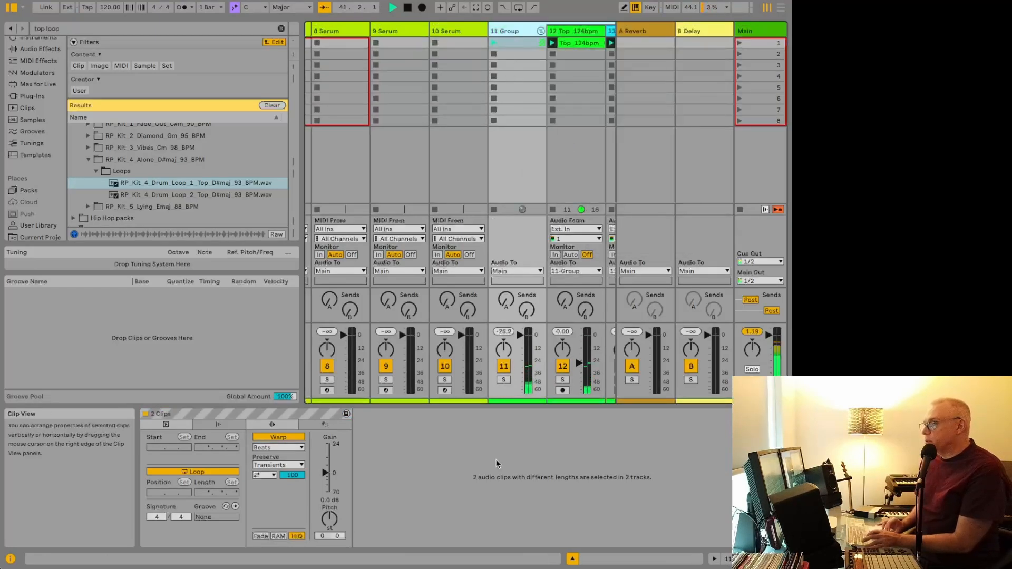
# Search the audio effects for "glue", add a Glue Compressor to the top loop group and set its threshold to about -34.3 dB.
pyautogui.hotkey('shift', 'Tab')
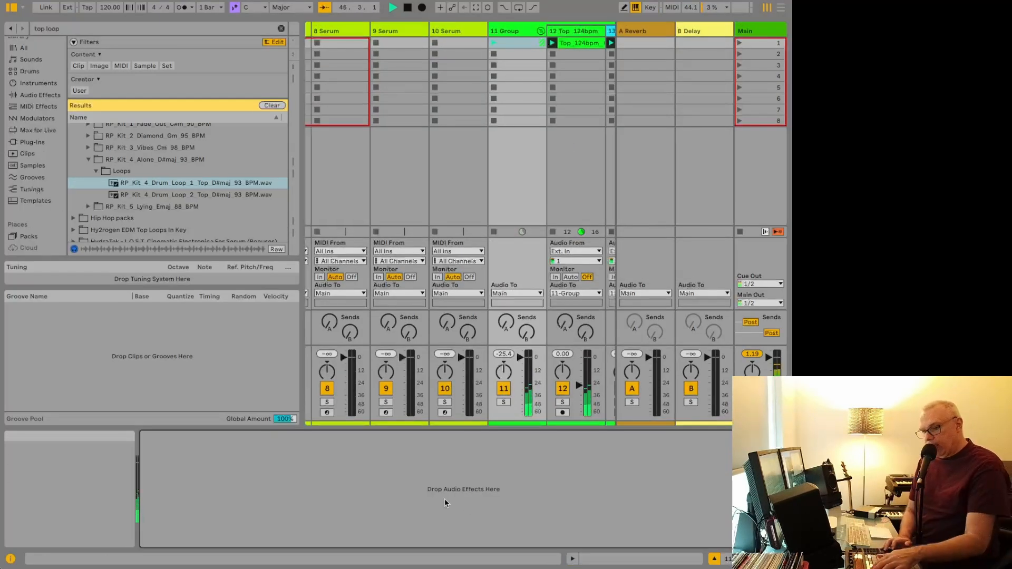
pyautogui.click(188, 31)
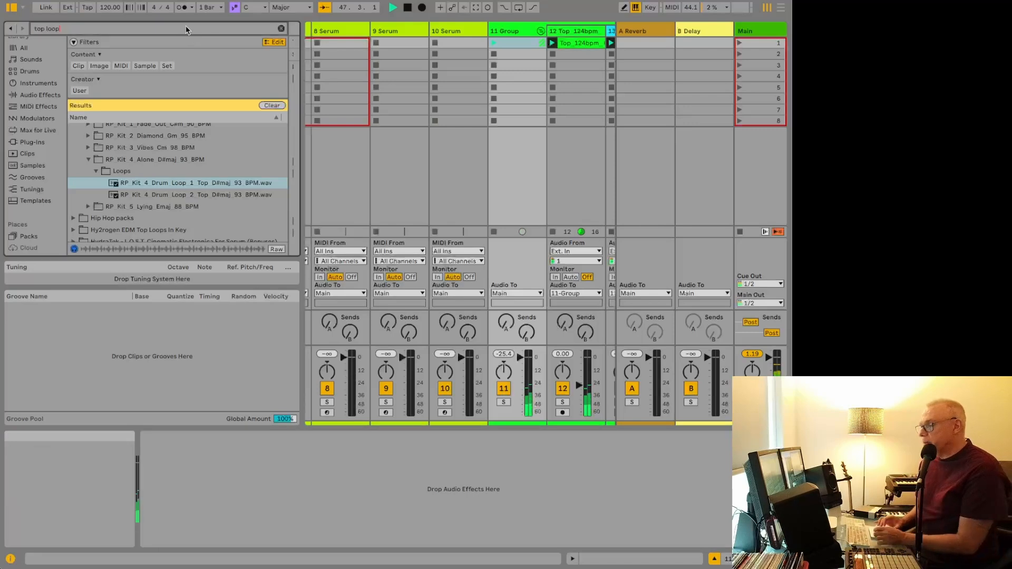
pyautogui.write('glue')
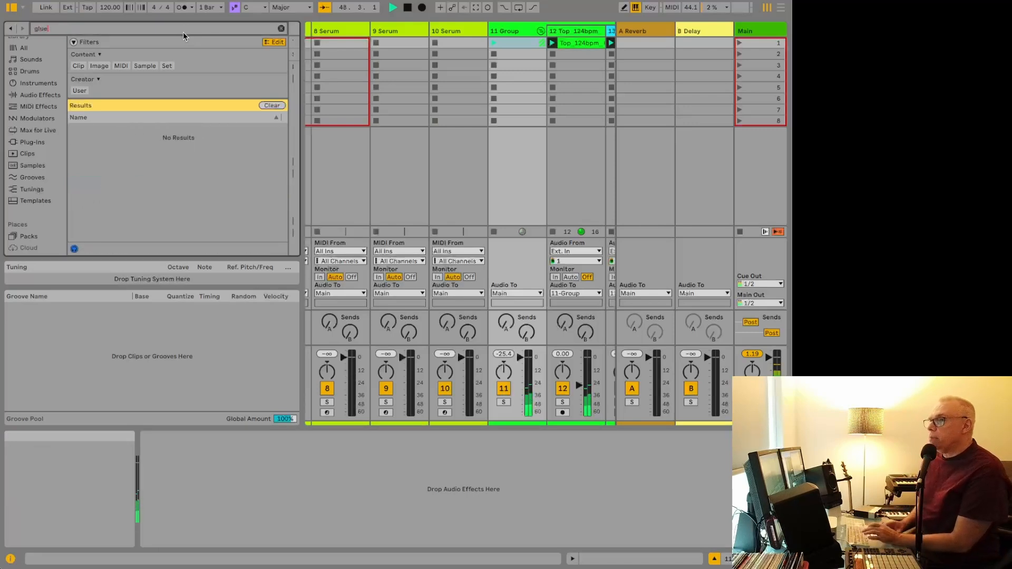
pyautogui.click(42, 96)
pyautogui.moveTo(100, 176); pyautogui.dragTo(238, 477)
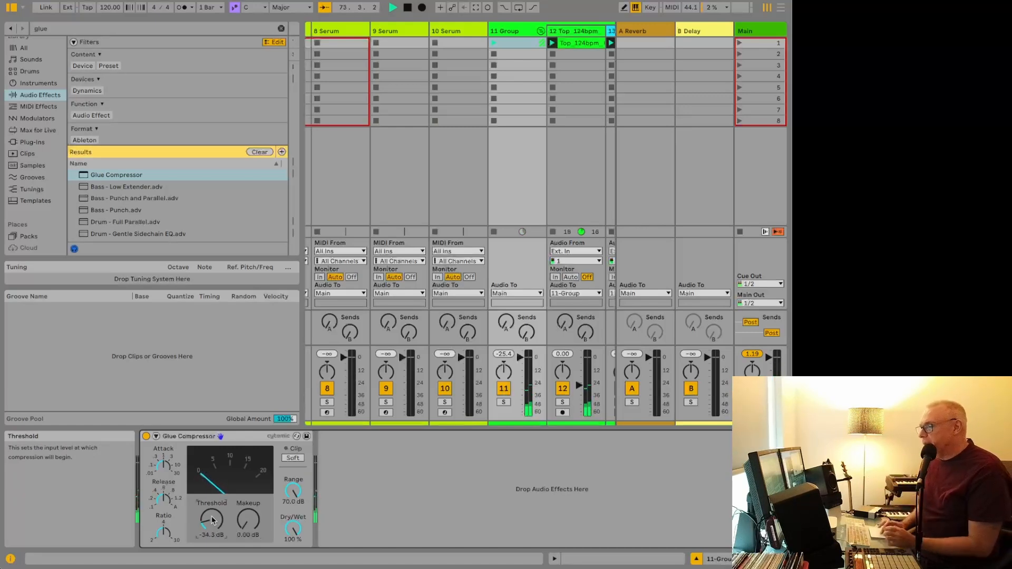
# Add a Compressor after the Glue Compressor, sidechain it from the hat track and lower its threshold to about -9.61 dB.
pyautogui.click(346, 501)
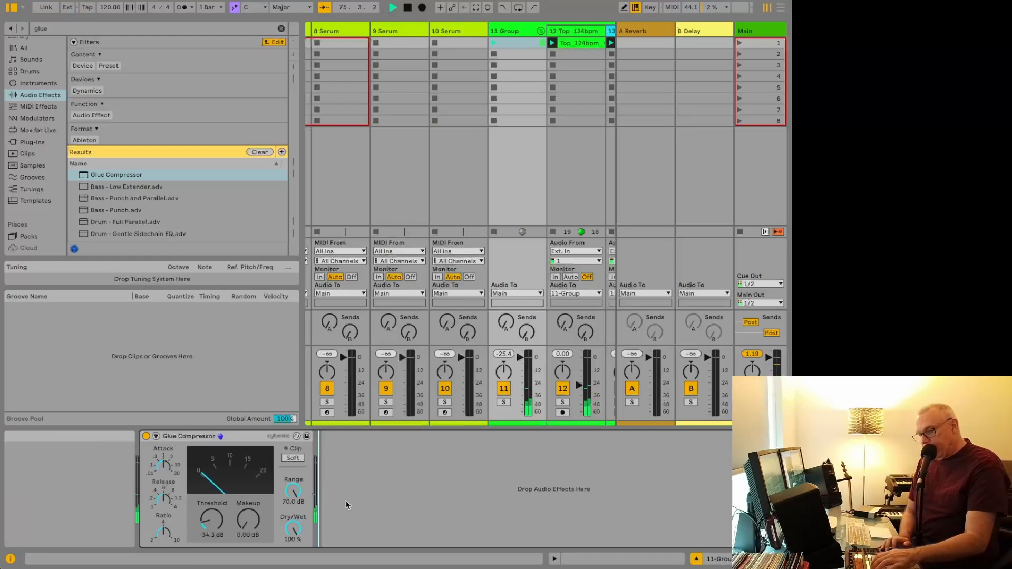
pyautogui.press('q')
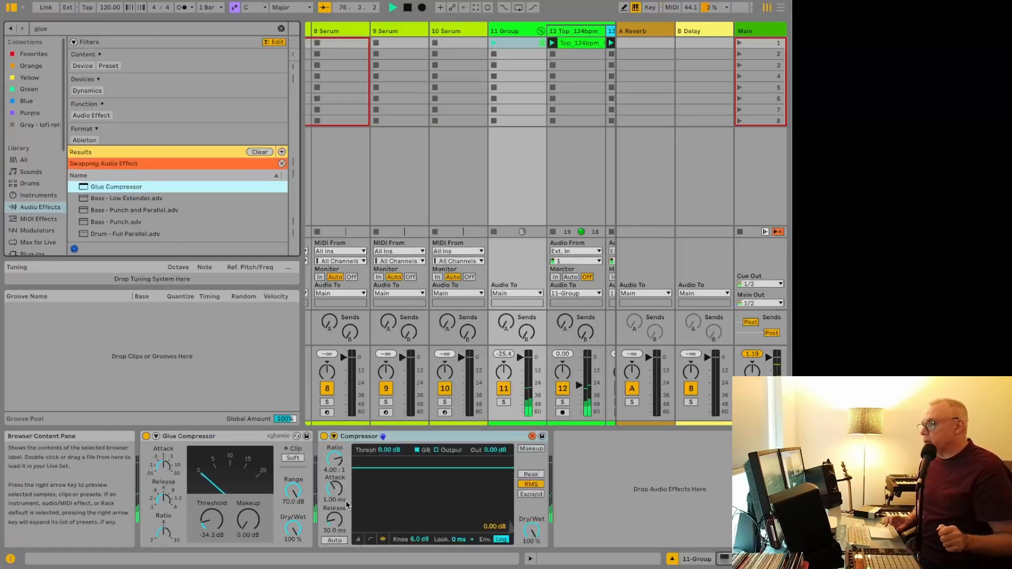
pyautogui.click(339, 453)
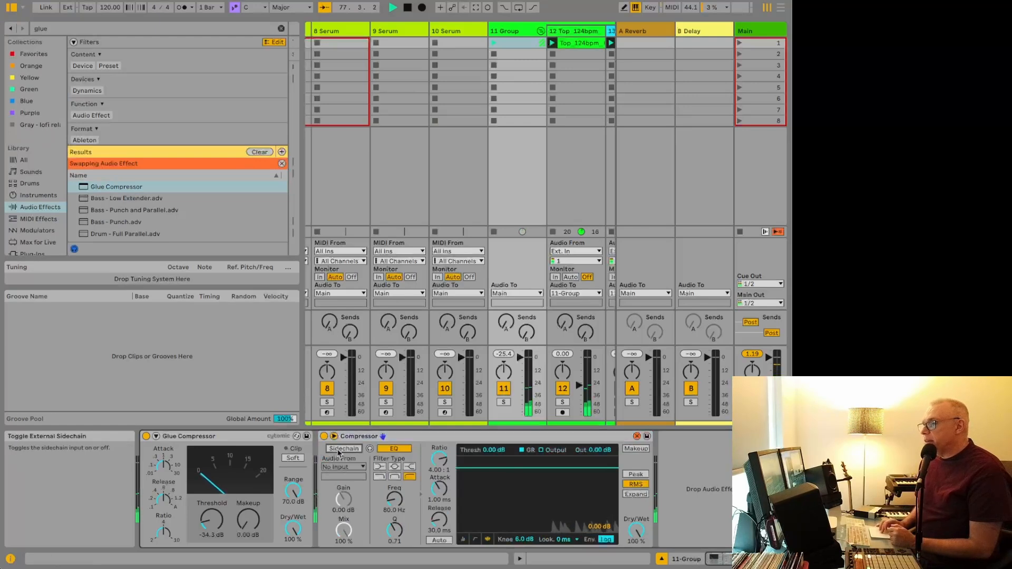
pyautogui.click(343, 467)
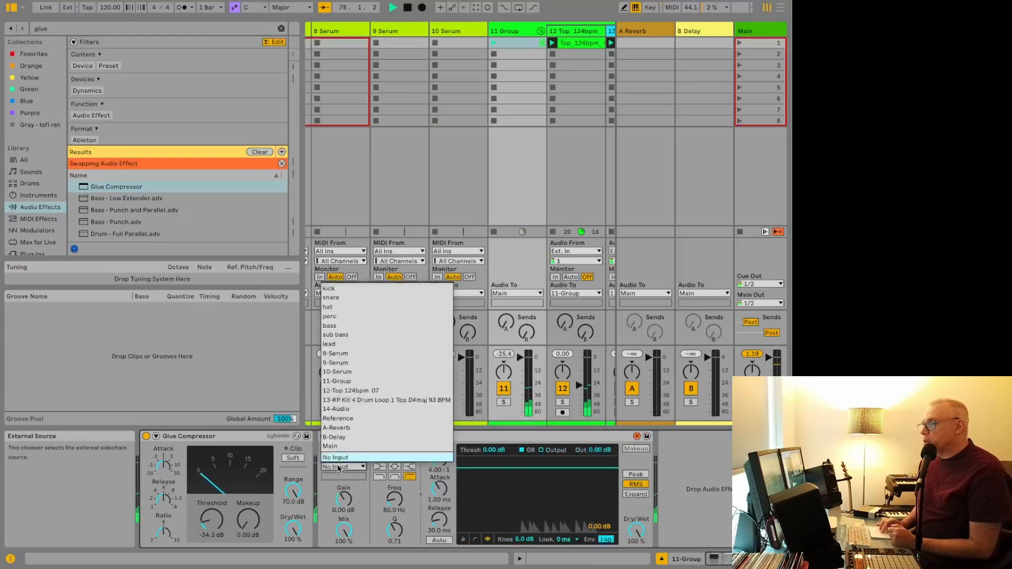
pyautogui.click(342, 307)
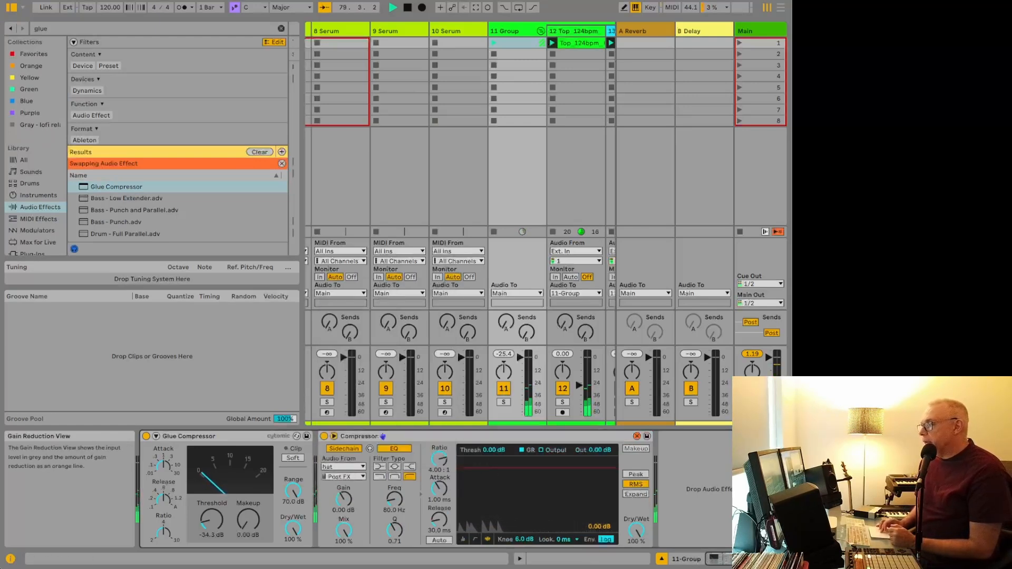
pyautogui.moveTo(491, 467); pyautogui.dragTo(491, 486)
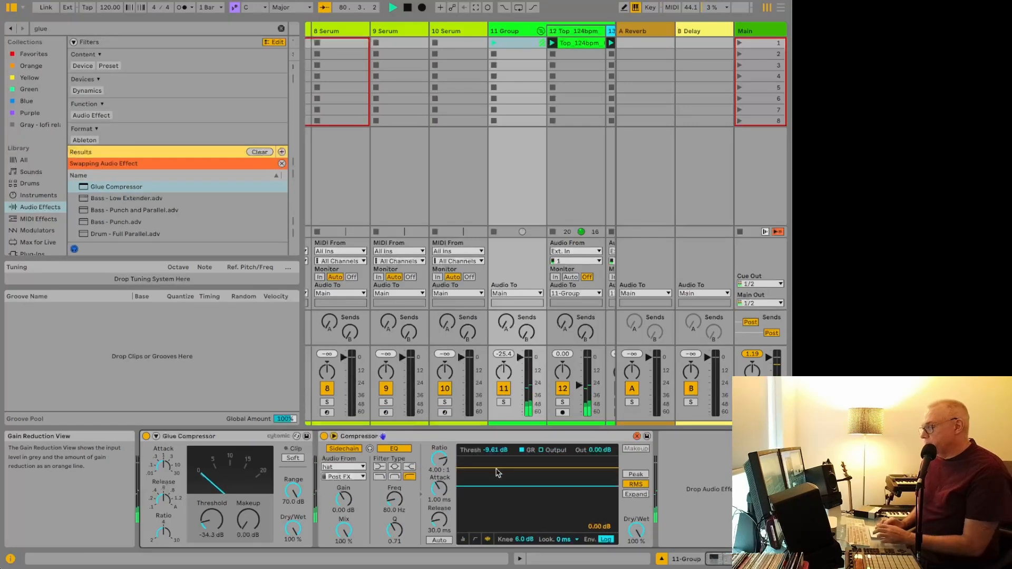
# Stop playback, create a one-bar clip in the hat track's first slot with off-beat Hats notes and launch it.
pyautogui.press('space')
pyautogui.hscroll(-6, 408, 171)
pyautogui.hscroll(-2, 408, 171)
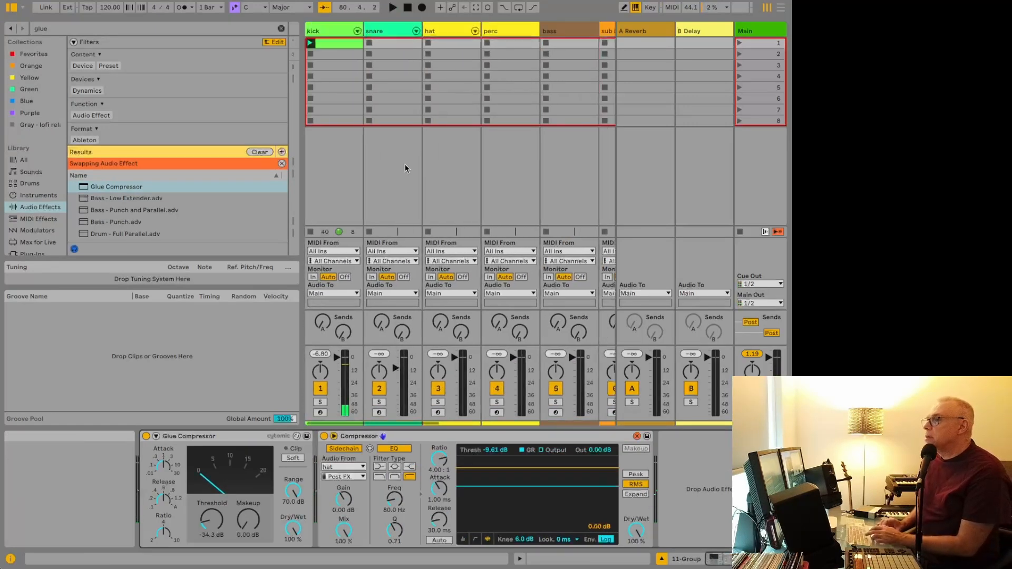
pyautogui.click(444, 45)
pyautogui.doubleClick(444, 44)
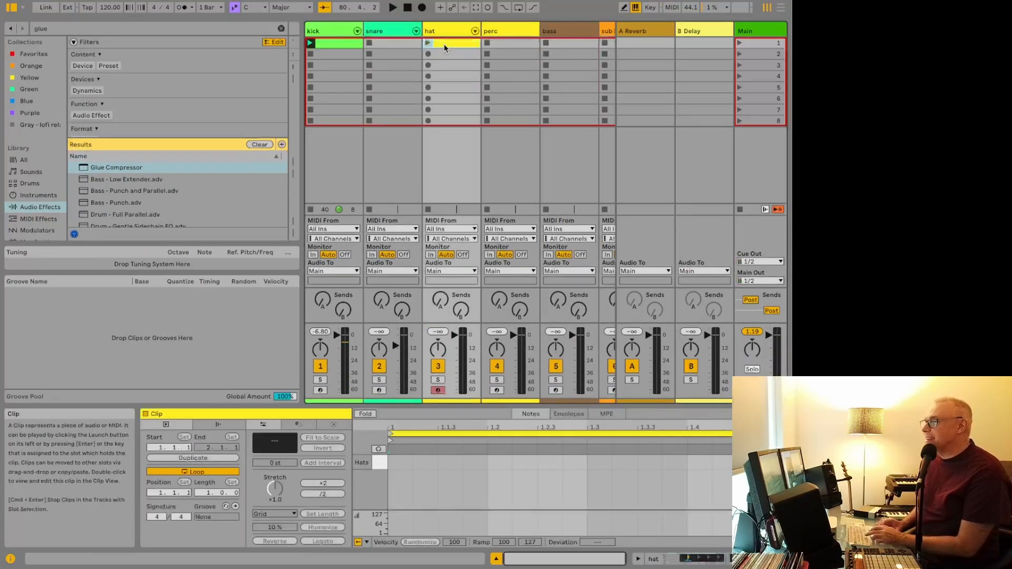
pyautogui.press('Return')
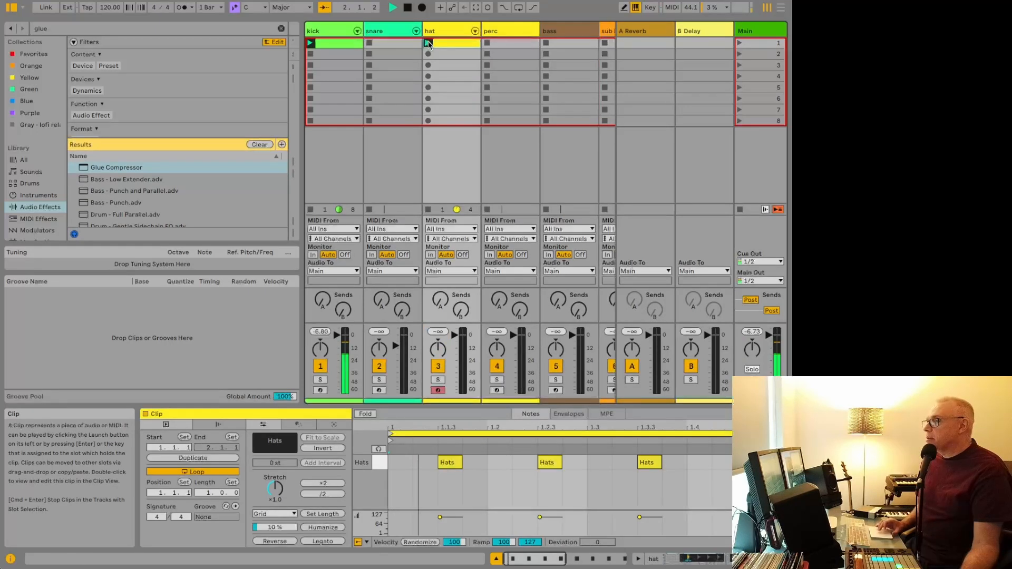
# Create a one-bar clip in the snare track's first slot with AT_WH_SNCP_07 and CSS046_CLAP_05 hits on beats 2 and 4.
pyautogui.click(391, 32)
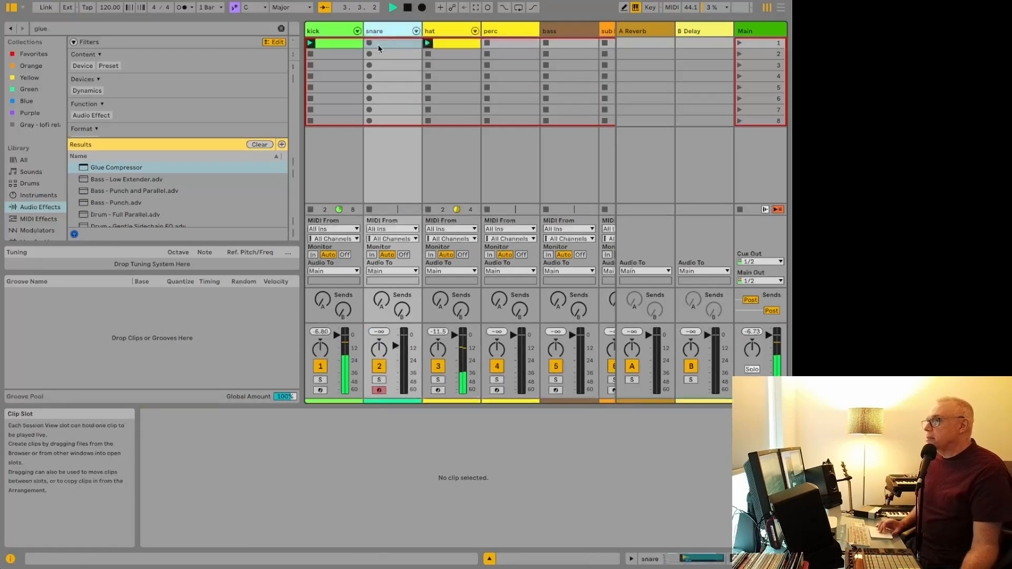
pyautogui.doubleClick(380, 43)
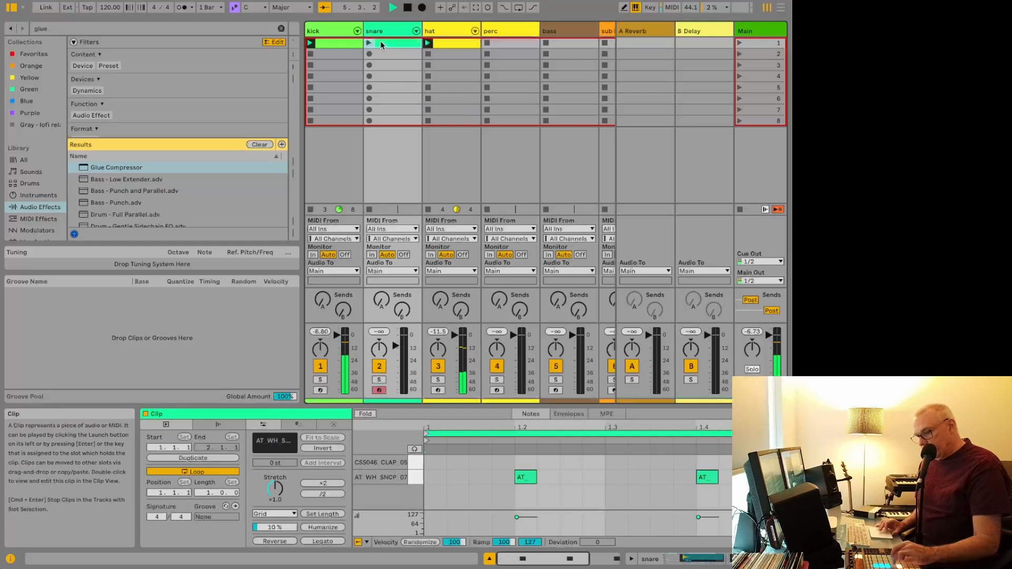
pyautogui.hscroll(9, 552, 52)
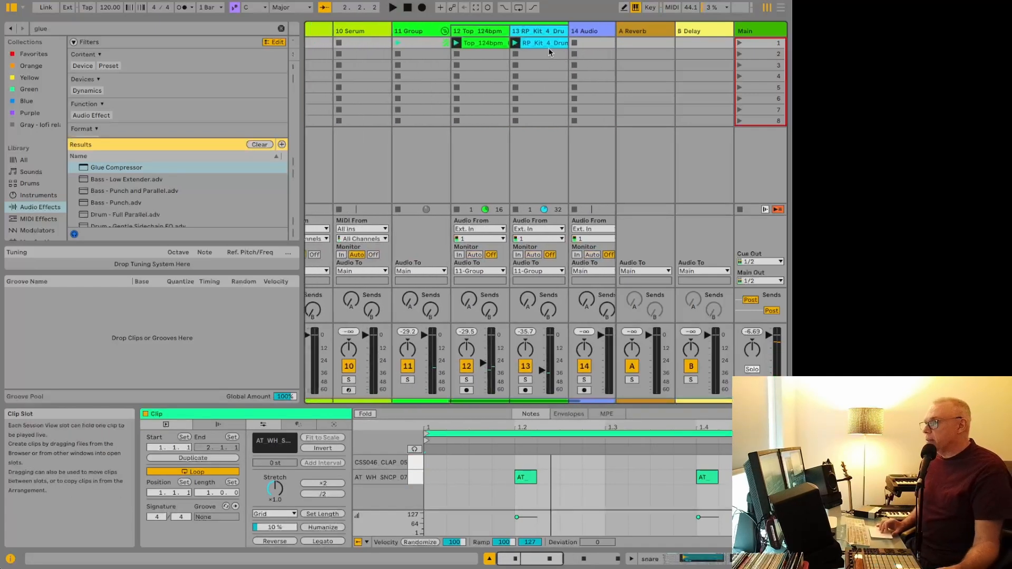
pyautogui.hscroll(-9, 456, 82)
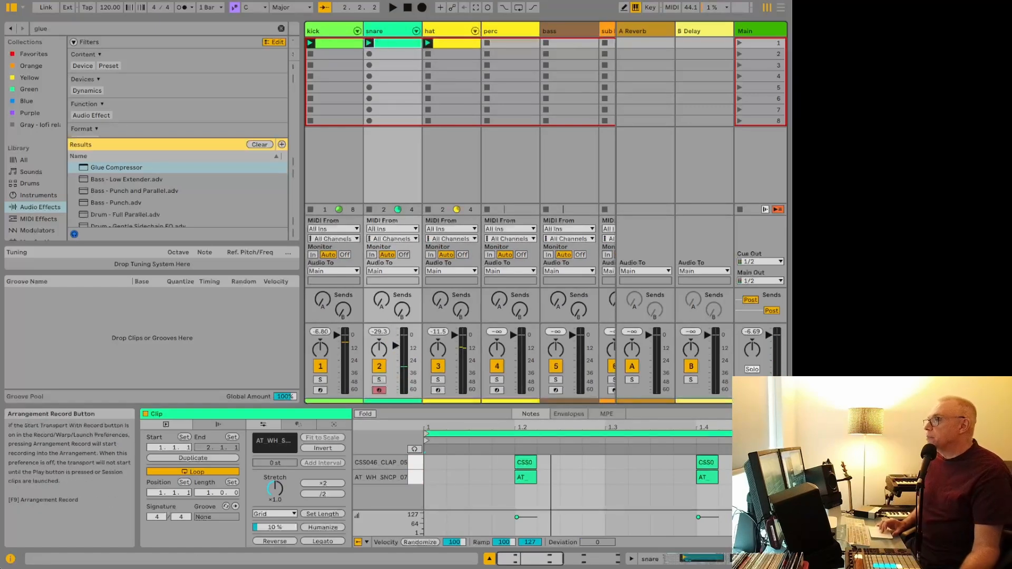
# During playback, set the top loop group's Compressor to threshold -40.3 dB, ratio inf:1, attack 0.01 ms and release 58.2 ms.
pyautogui.hscroll(2, 512, 30)
pyautogui.hscroll(8, 511, 30)
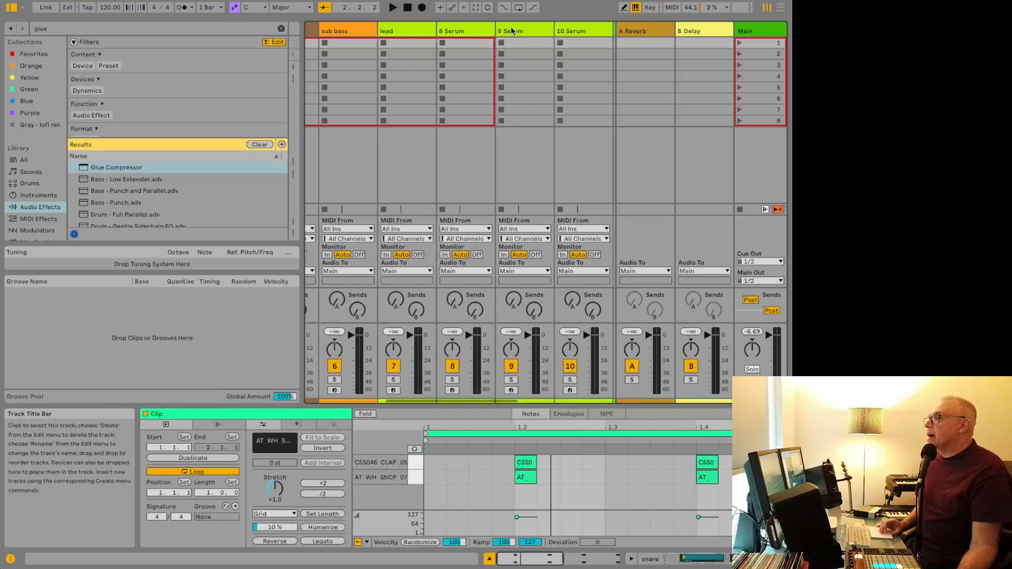
pyautogui.hscroll(1, 511, 30)
pyautogui.click(460, 30)
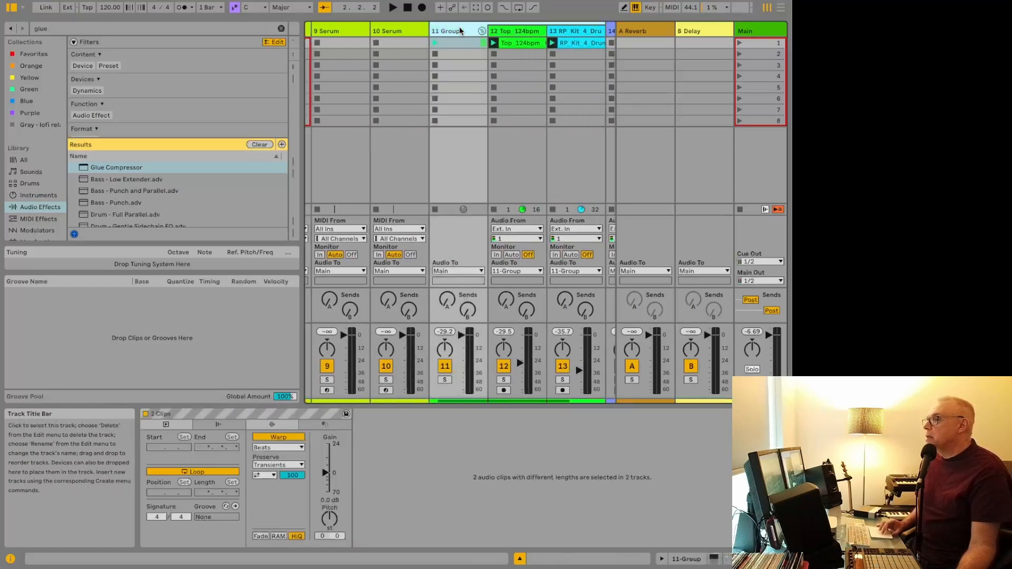
pyautogui.click(681, 560)
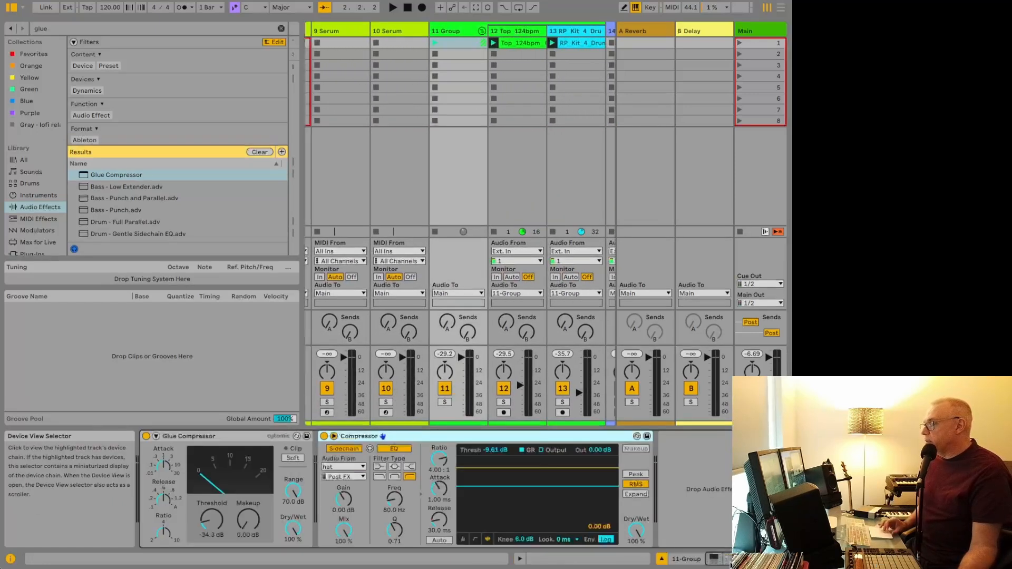
pyautogui.press('space')
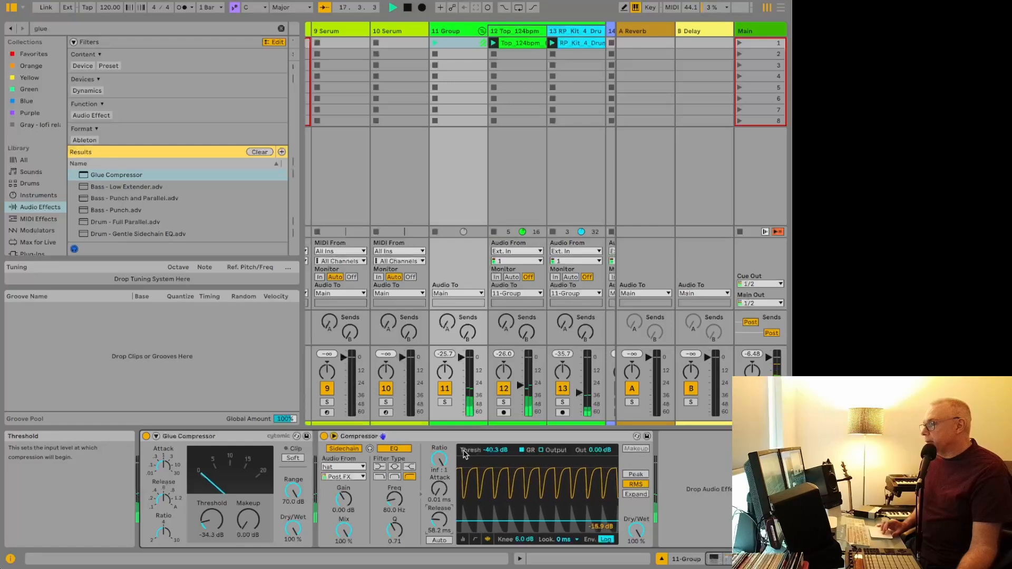
pyautogui.click(447, 132)
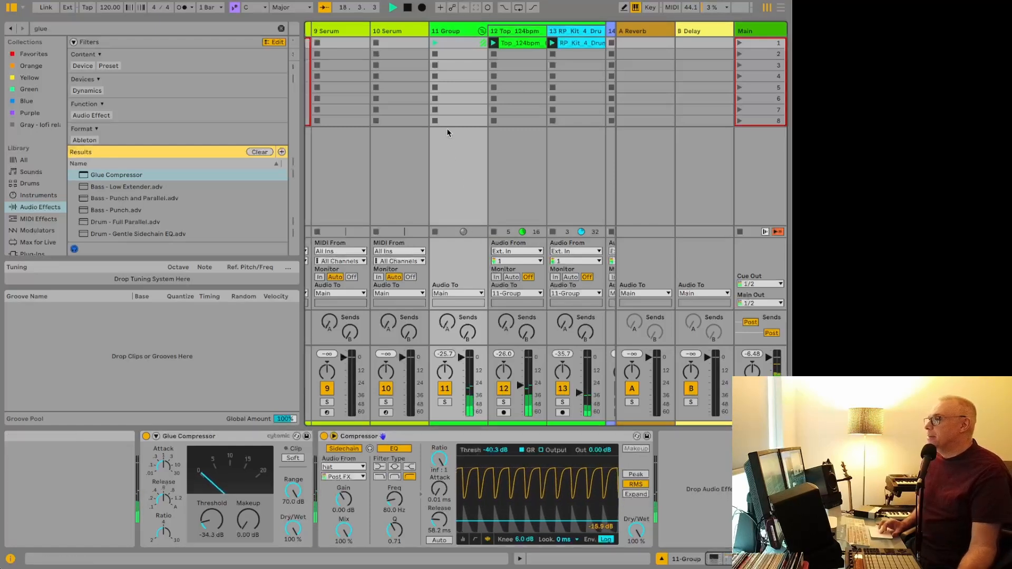
# Open Serum on the bass track and load the Analog wavetable Basic Shapes into oscillator A.
pyautogui.hscroll(-8, 447, 132)
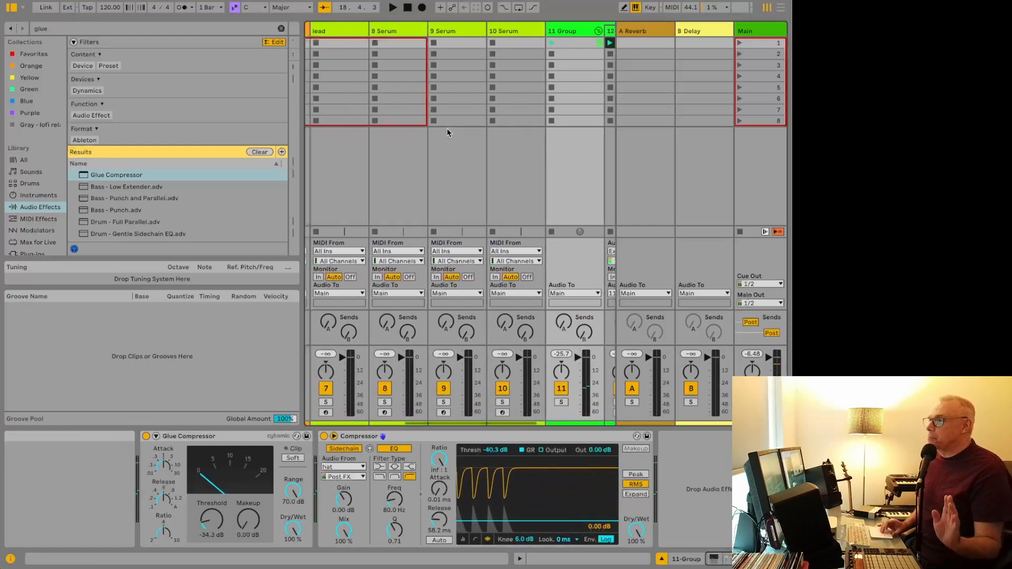
pyautogui.click(555, 30)
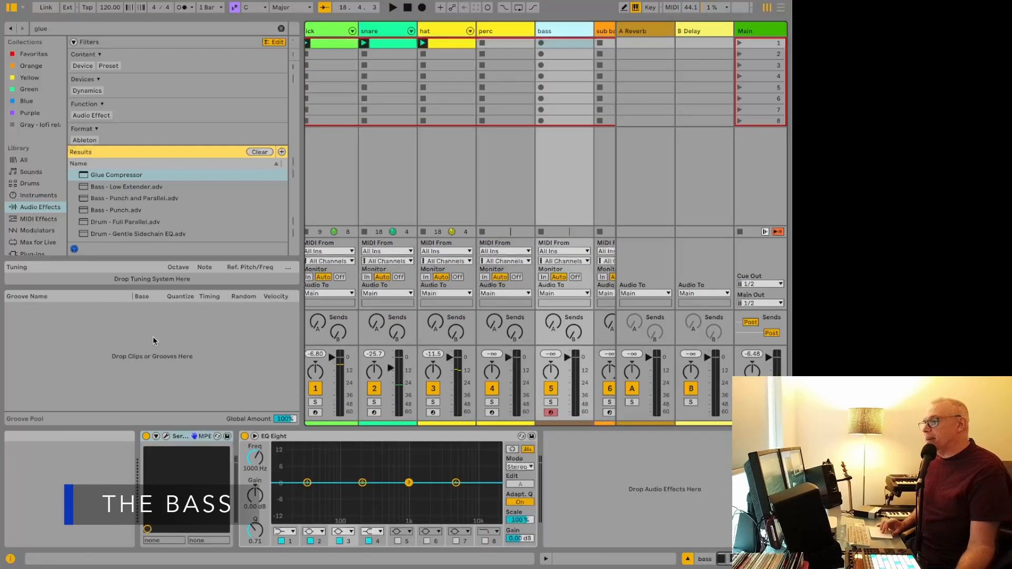
pyautogui.click(166, 437)
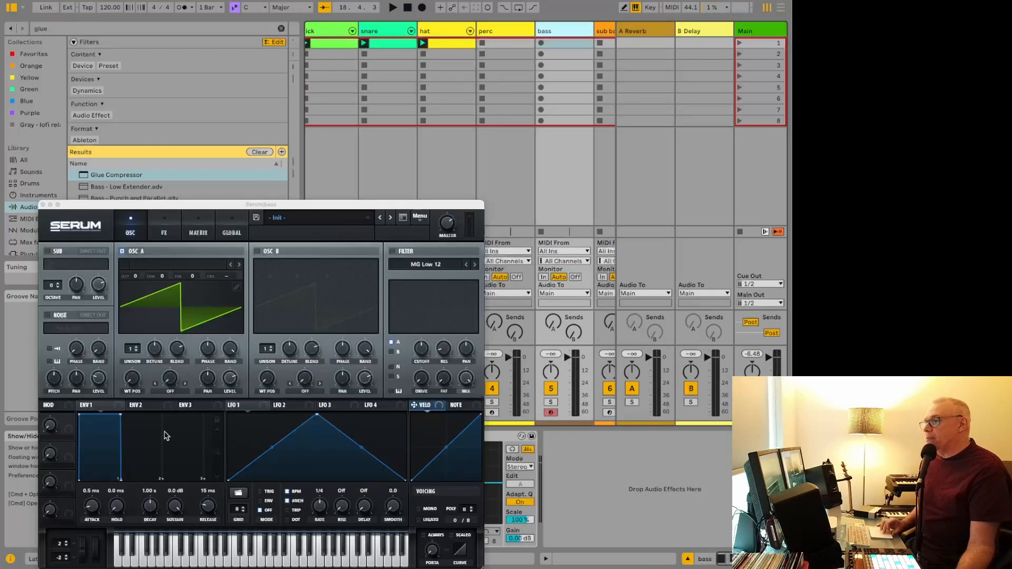
pyautogui.click(148, 268)
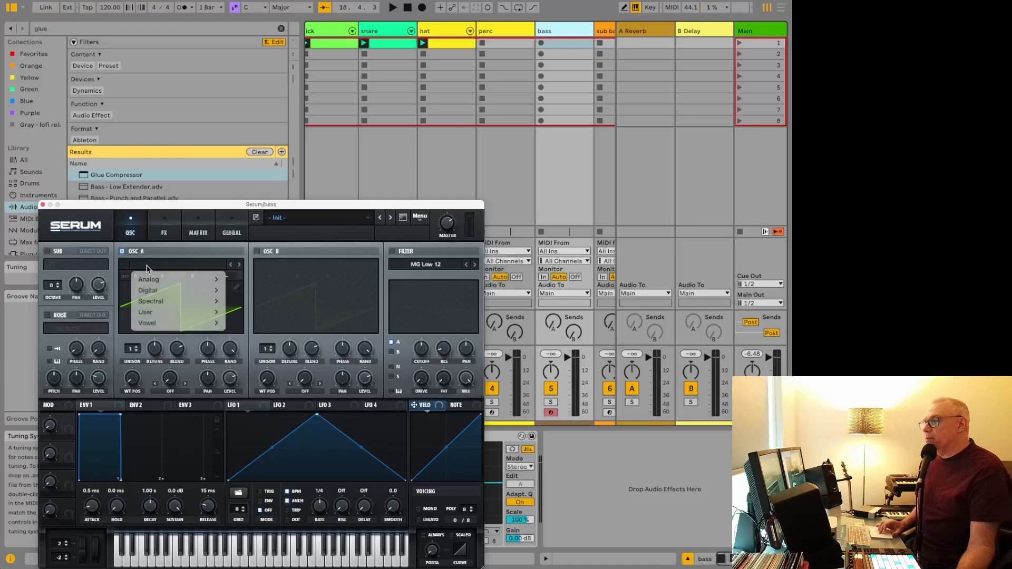
pyautogui.moveTo(147, 281)
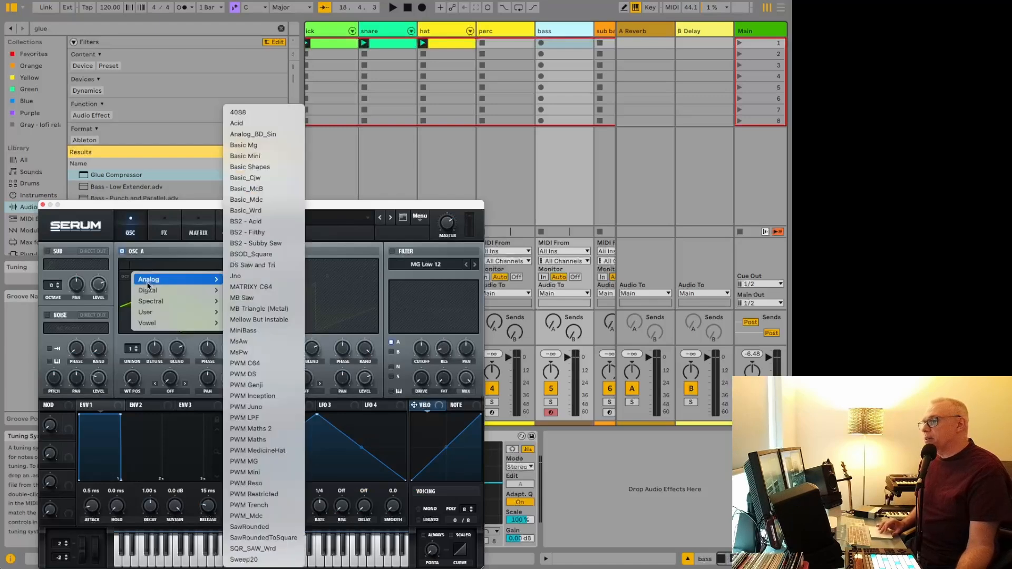
pyautogui.click(249, 168)
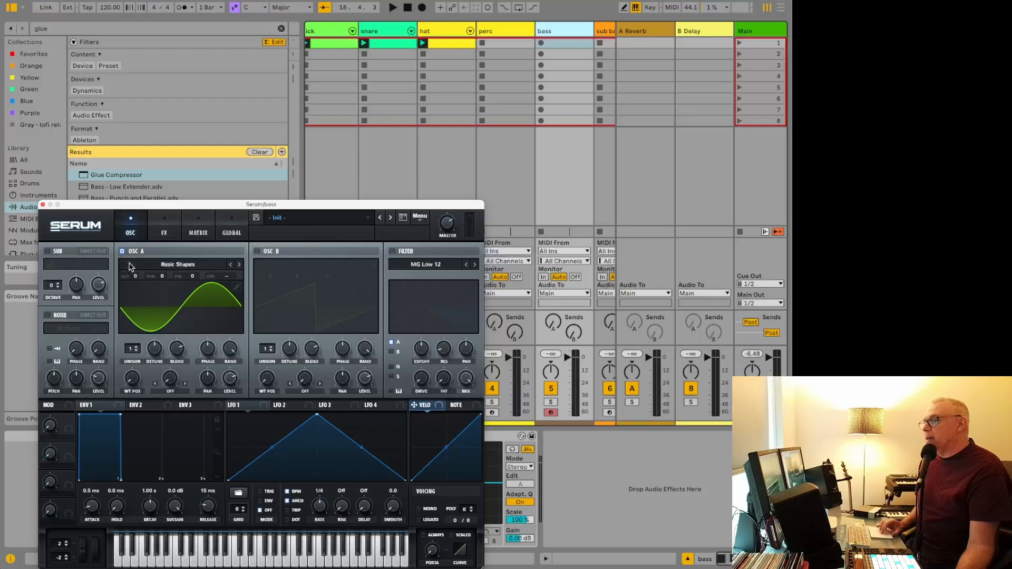
# Turn on Serum's sub oscillator and start playback to hear the bass patch with the beat.
pyautogui.click(47, 251)
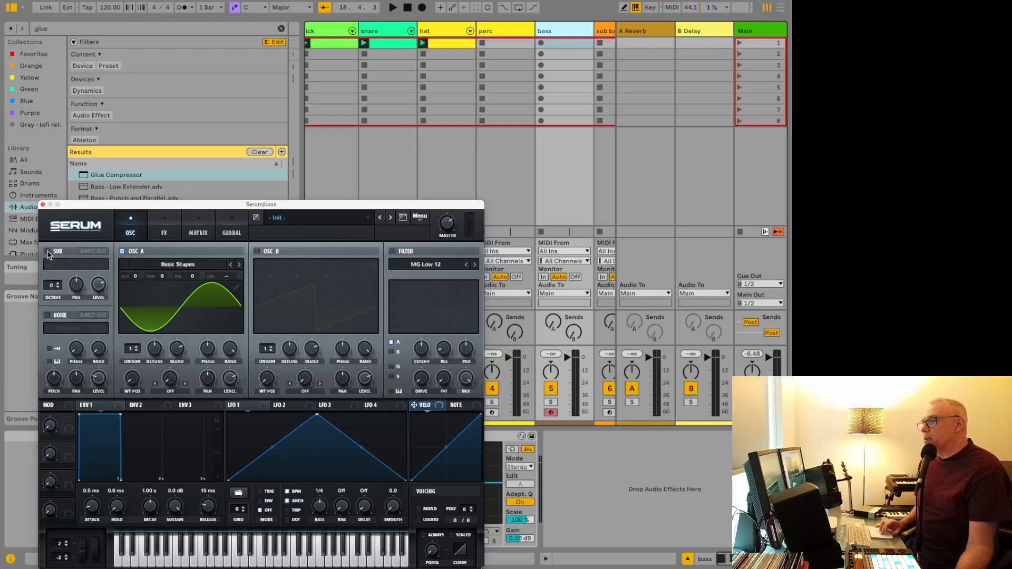
pyautogui.moveTo(100, 296)
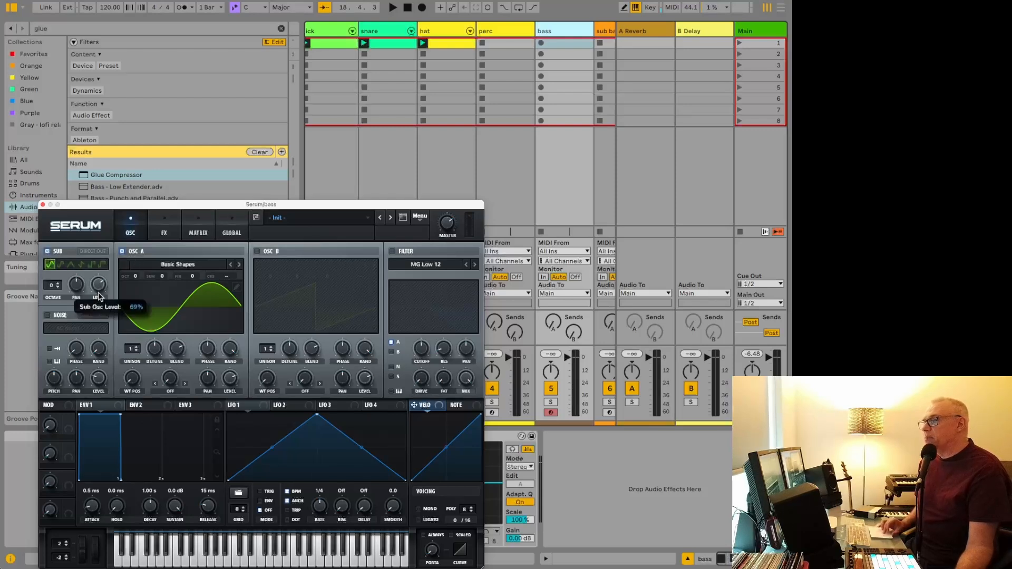
pyautogui.click(559, 457)
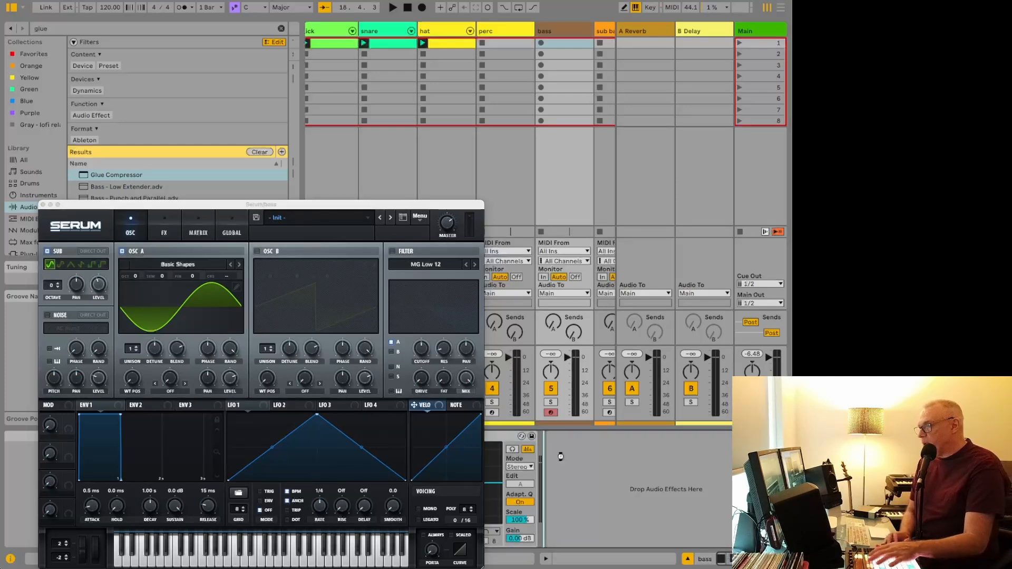
pyautogui.press('q')
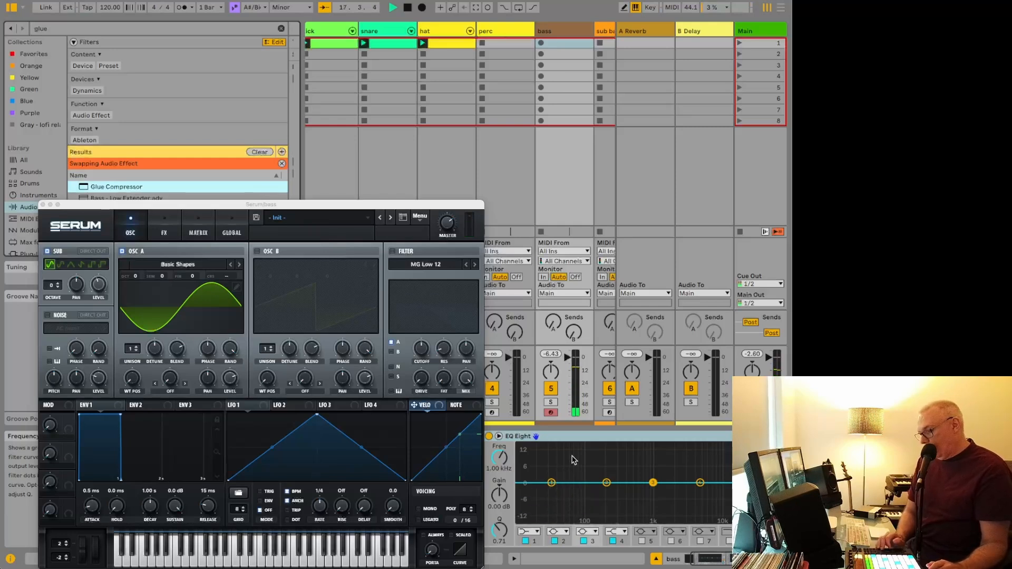
# Set oscillator A to octave -1 and the sub oscillator to octave -2, and lower the sub oscillator's level.
pyautogui.click(136, 278)
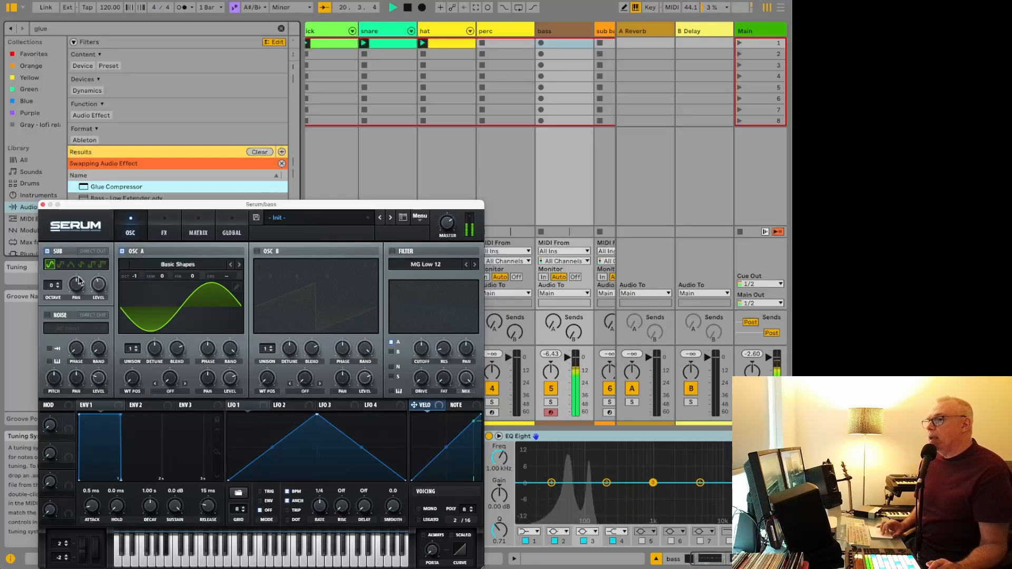
pyautogui.click(57, 288)
pyautogui.click(57, 288)
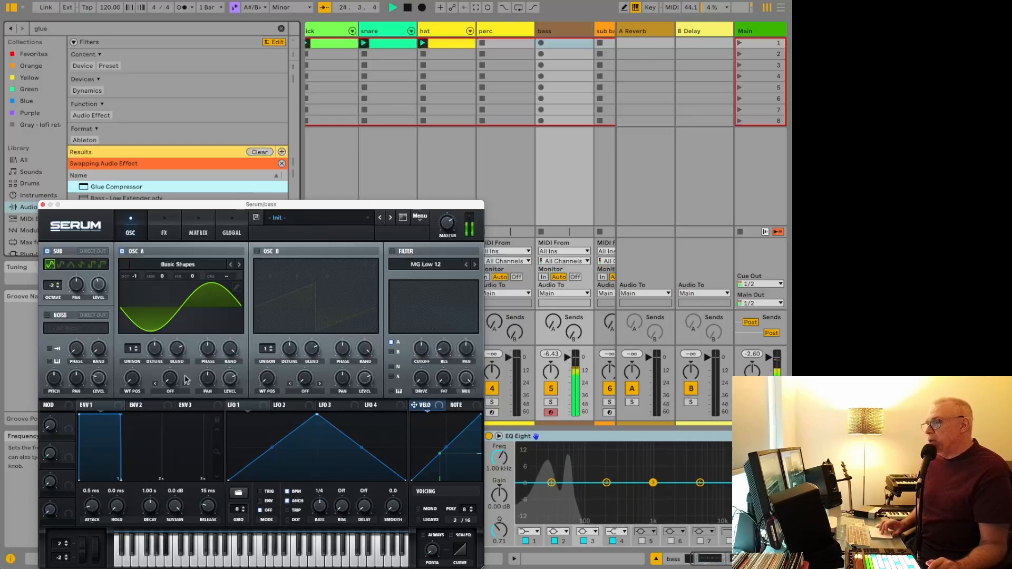
pyautogui.moveTo(97, 289)
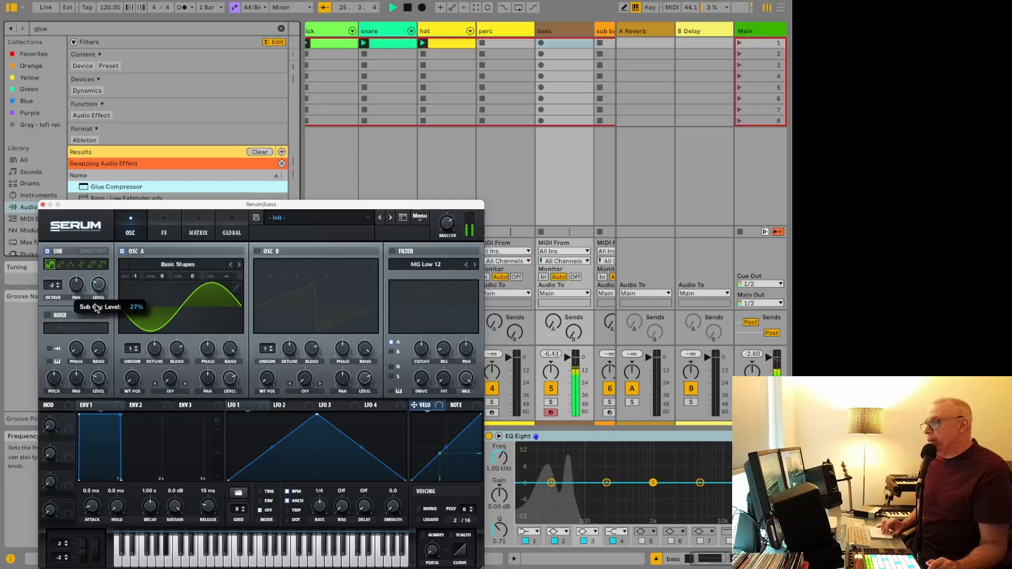
pyautogui.moveTo(96, 309); pyautogui.dragTo(97, 324)
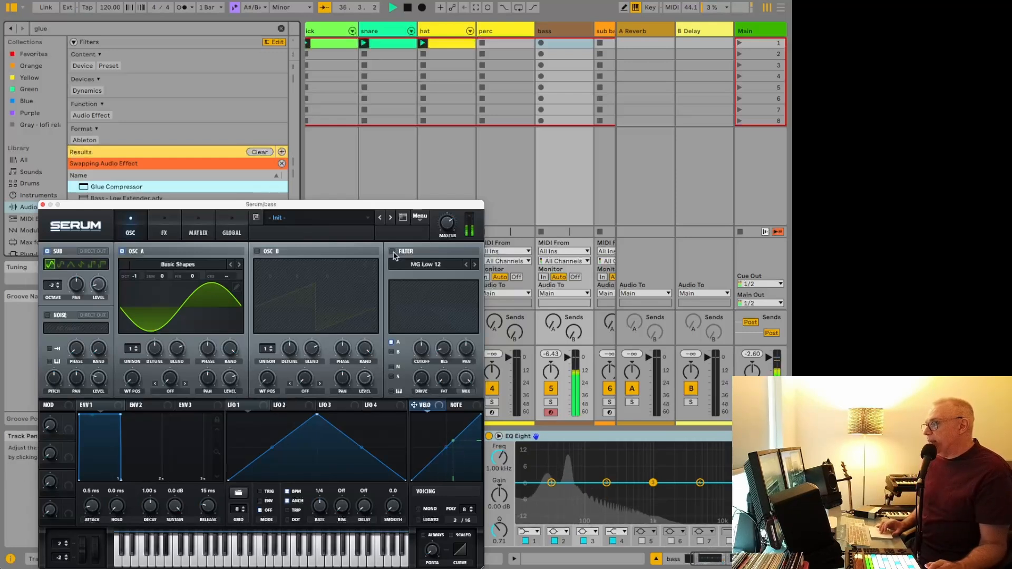
# Turn on Serum's MG Low 12 filter, lower its cutoff slightly and set the polyphony to 1.
pyautogui.click(392, 252)
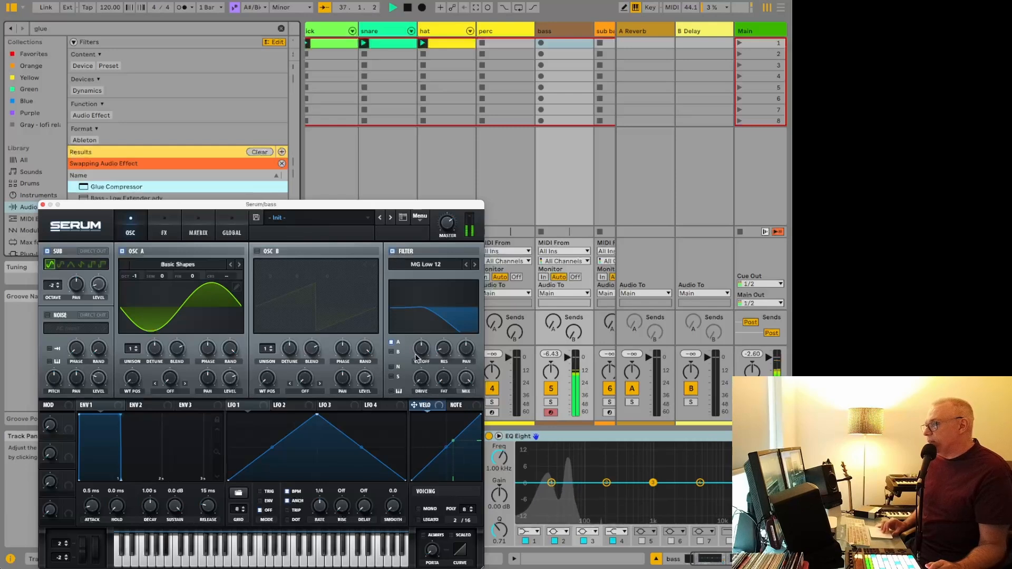
pyautogui.moveTo(424, 355)
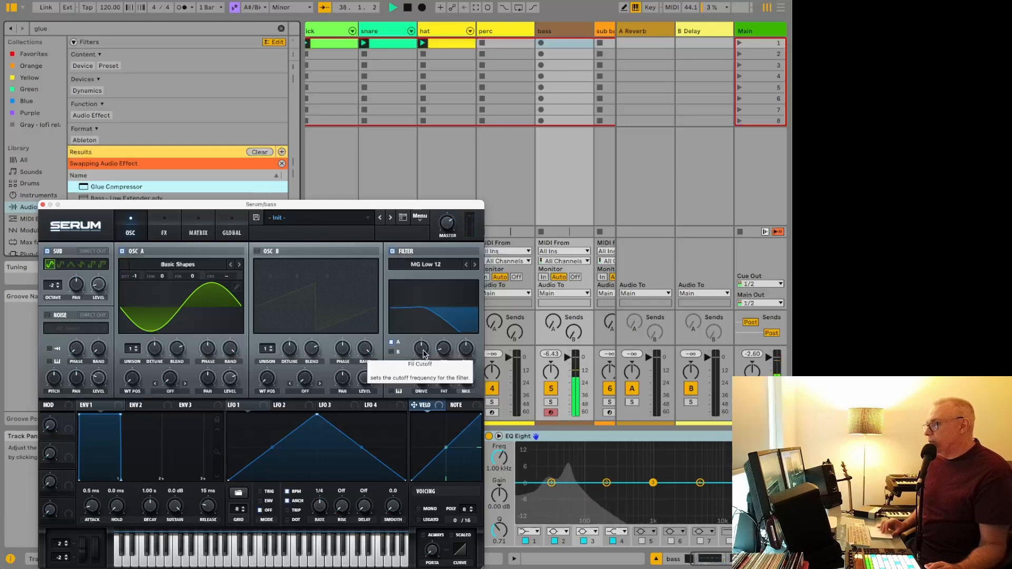
pyautogui.moveTo(423, 356); pyautogui.dragTo(423, 366)
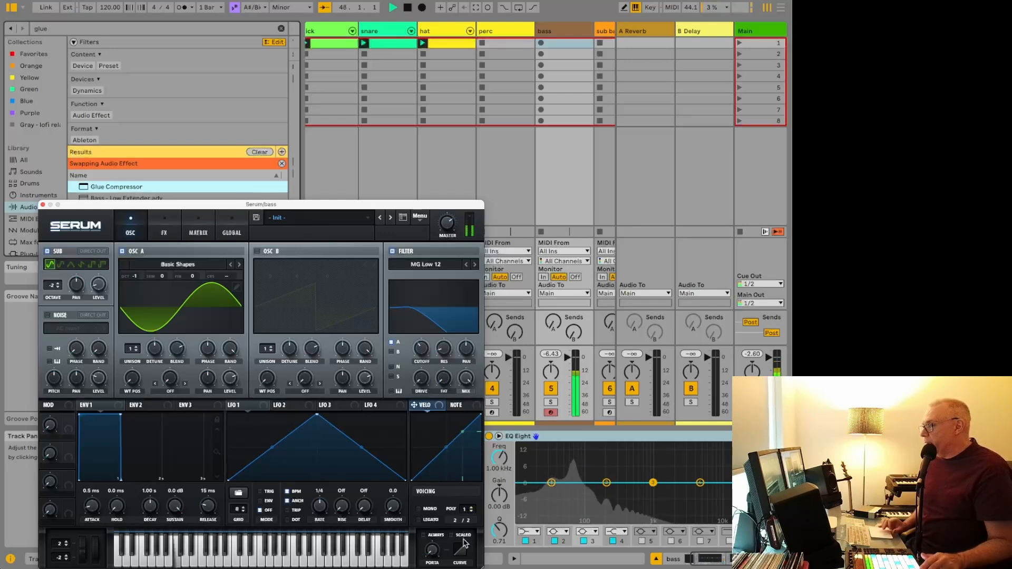
# Record a three-bar bass line into the bass track's first clip slot.
pyautogui.click(542, 43)
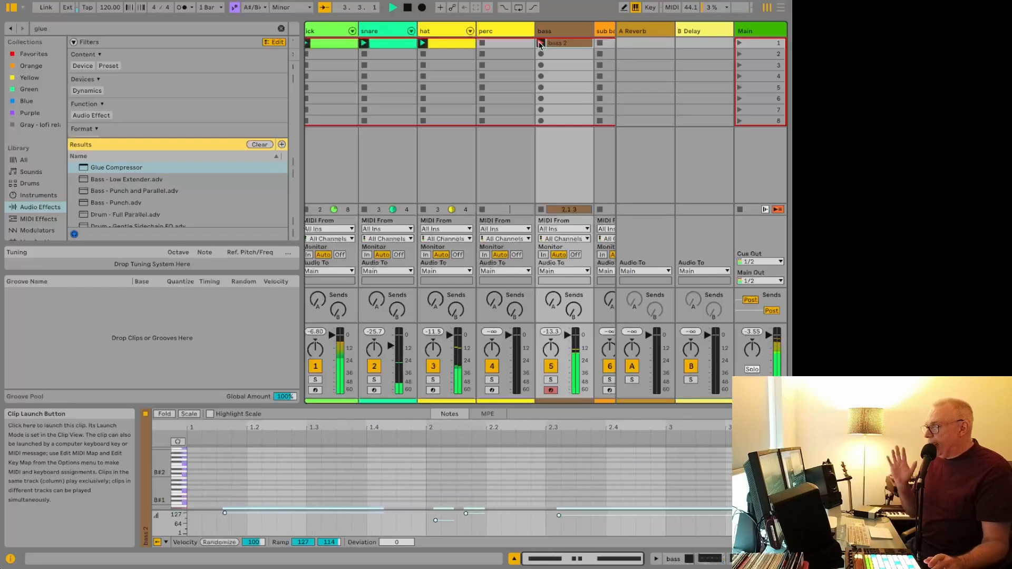
pyautogui.click(541, 45)
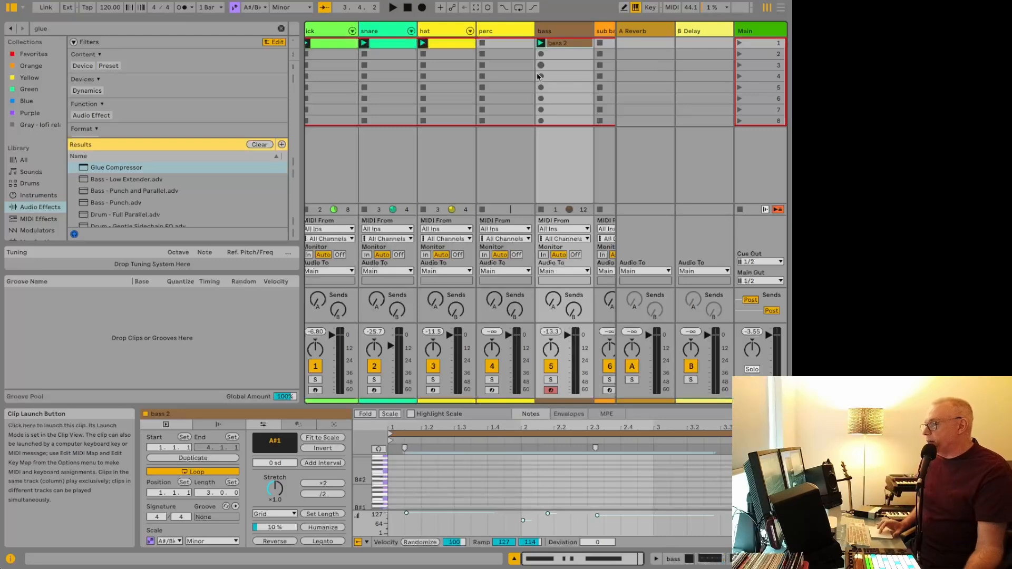
# Move the bass clip's first note to 1.1.1 and its long note in the second bar to 2.3.1.
pyautogui.scroll(-5, 462, 473)
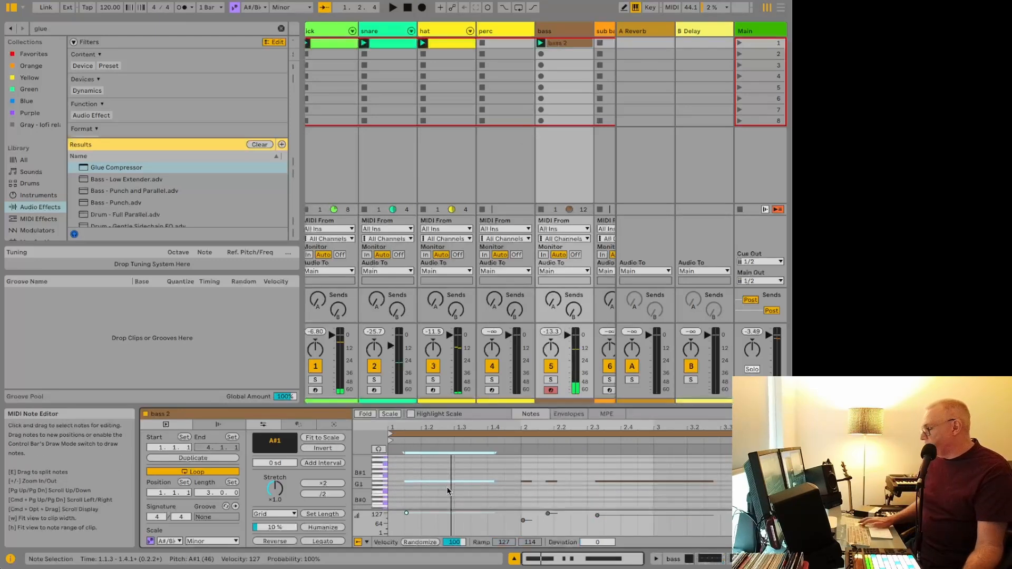
pyautogui.click(447, 486)
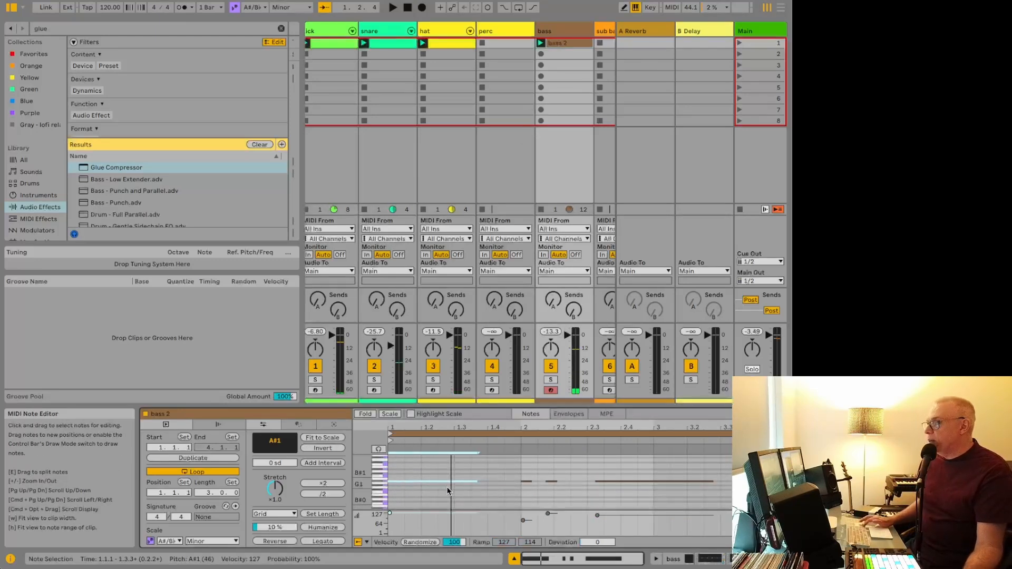
pyautogui.click(616, 482)
pyautogui.press('Left')
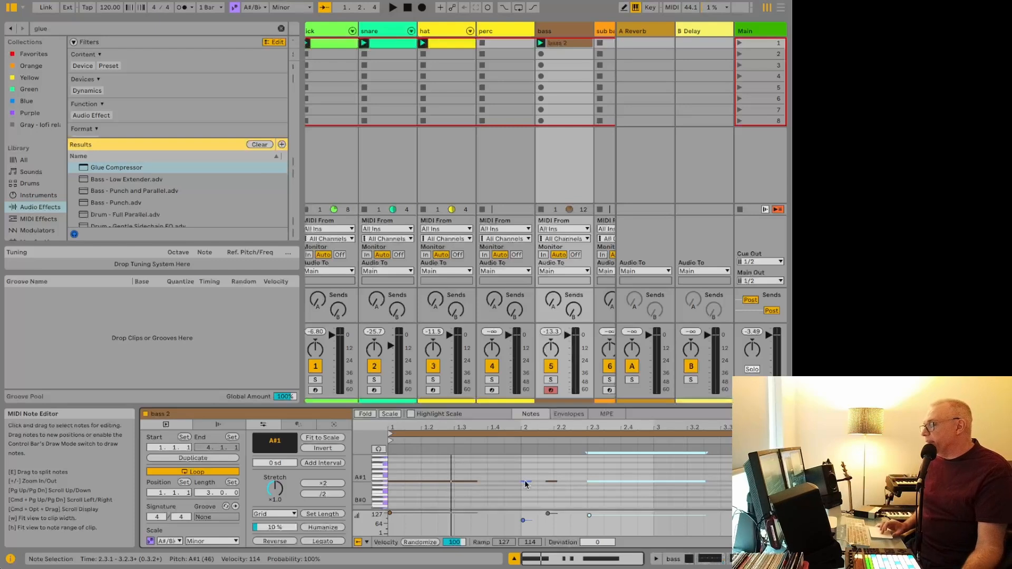
# Add Kickstart 2 to the bass track with the third ducking curve, test it in playback and set the track volume to about -11.7 dB.
pyautogui.click(689, 559)
pyautogui.hscroll(5, 614, 494)
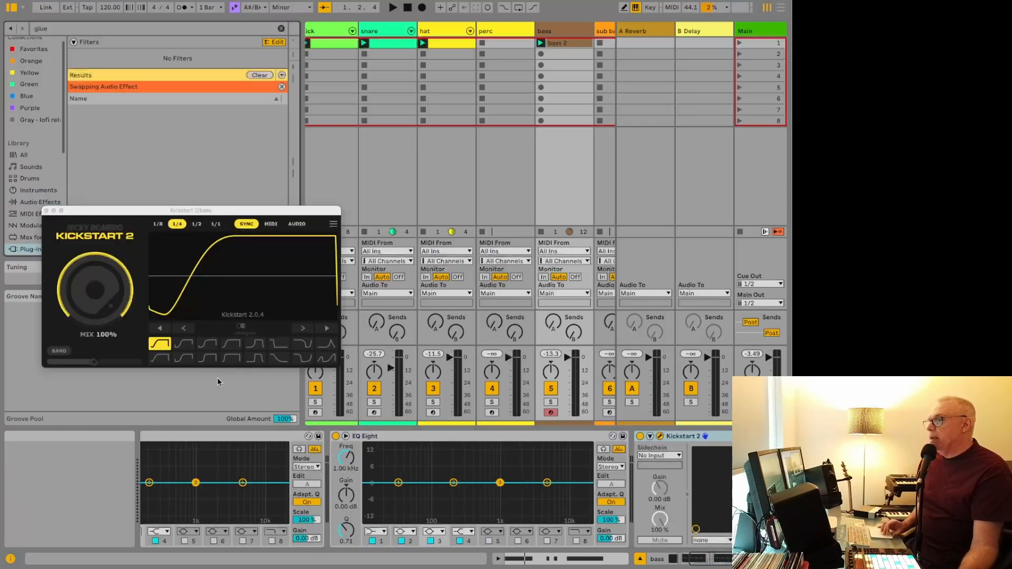
pyautogui.click(207, 344)
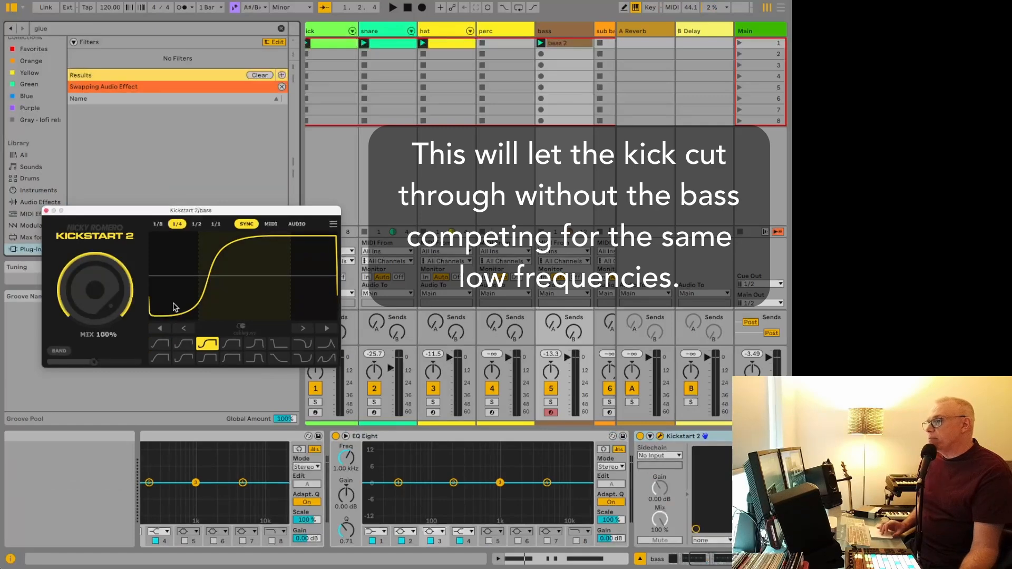
pyautogui.press('space')
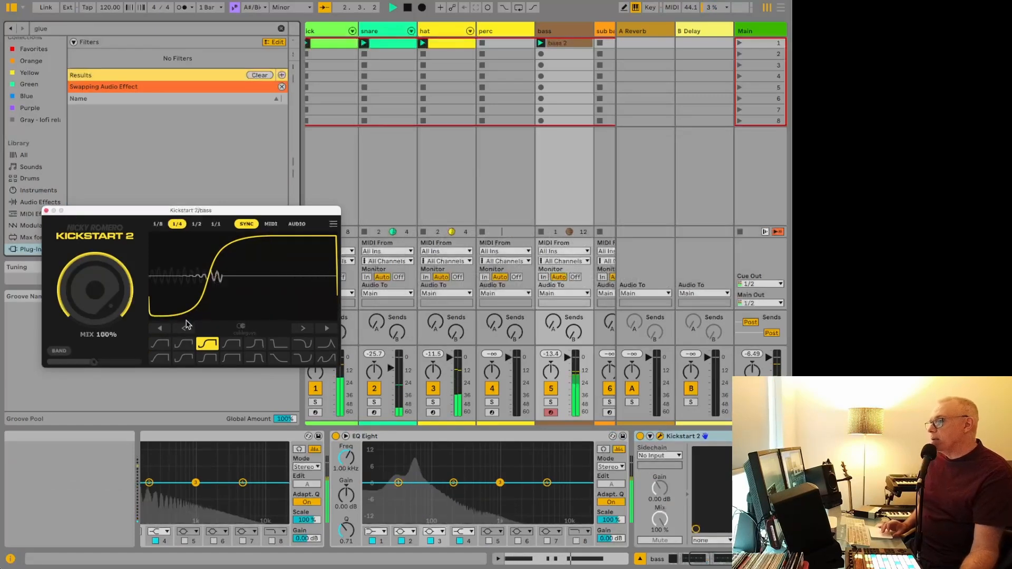
pyautogui.press('space')
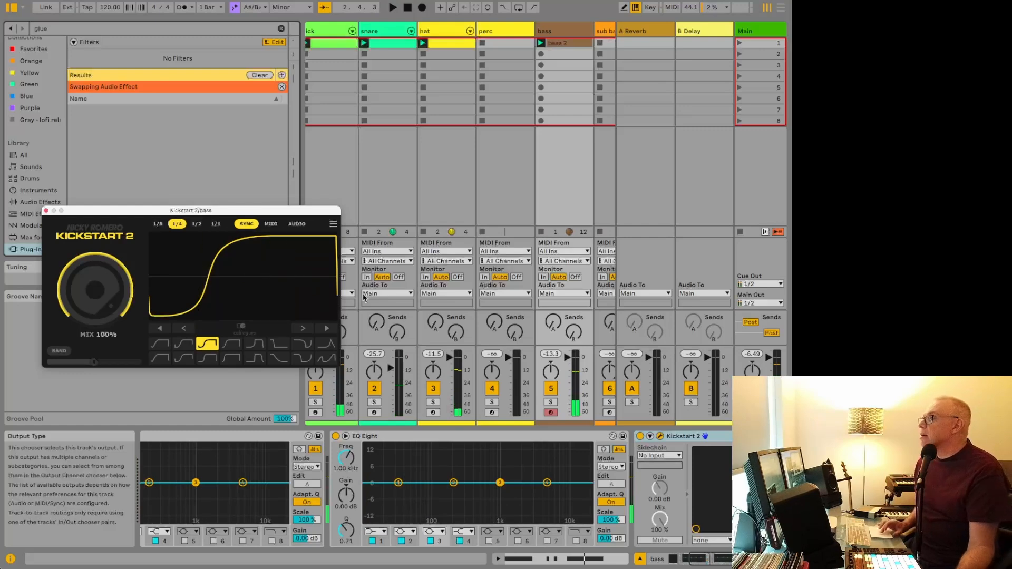
pyautogui.moveTo(568, 358); pyautogui.dragTo(568, 367)
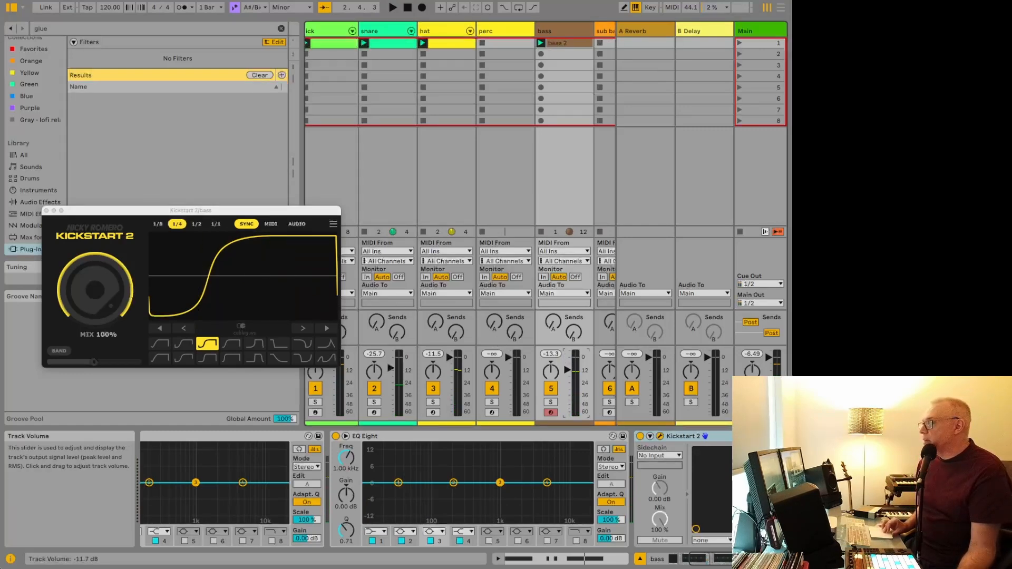
# Select the lead track and search the Sounds library for organ.
pyautogui.hscroll(10, 462, 232)
pyautogui.hscroll(-3, 462, 232)
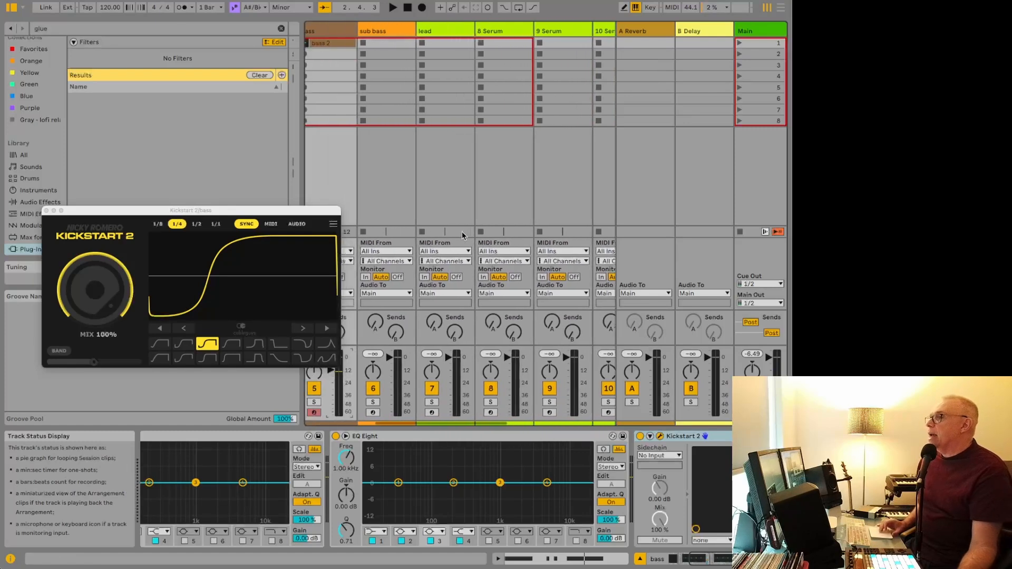
pyautogui.click(384, 65)
pyautogui.click(426, 29)
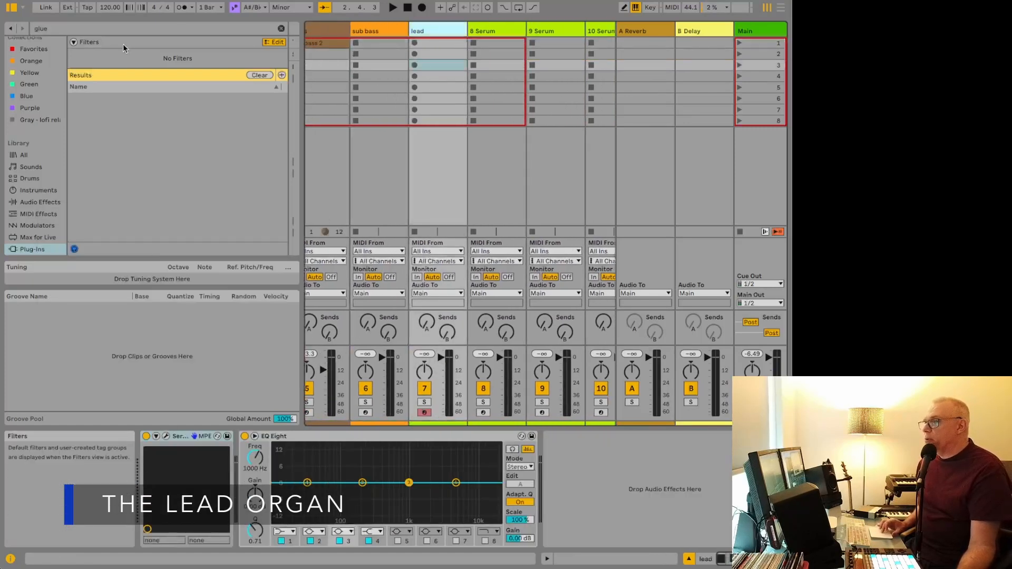
pyautogui.click(109, 27)
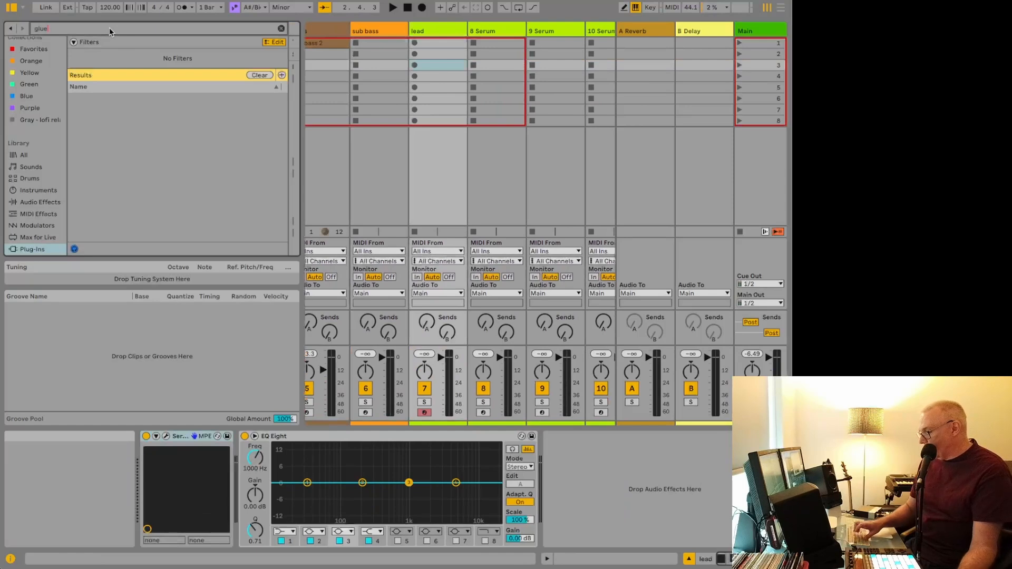
pyautogui.doubleClick(109, 29)
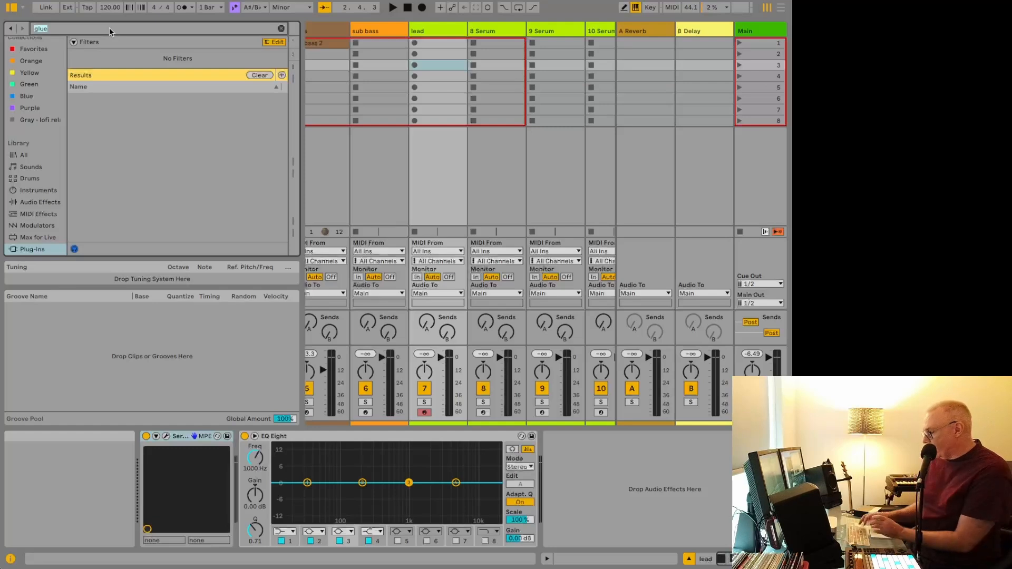
pyautogui.write('organ')
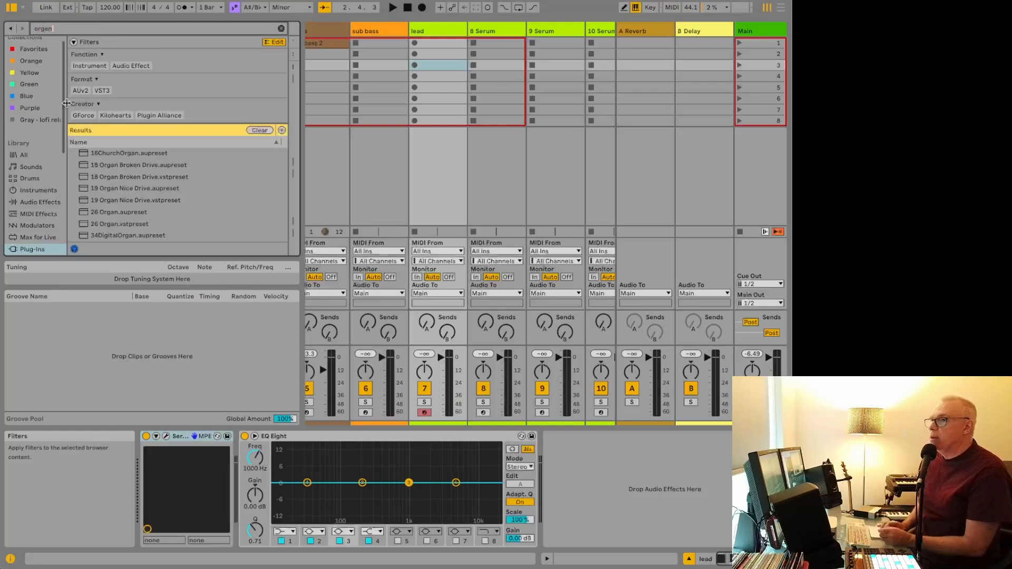
pyautogui.click(36, 164)
# Browse the organ presets and load Organ Plus Synth onto the lead track.
pyautogui.scroll(-5, 115, 173)
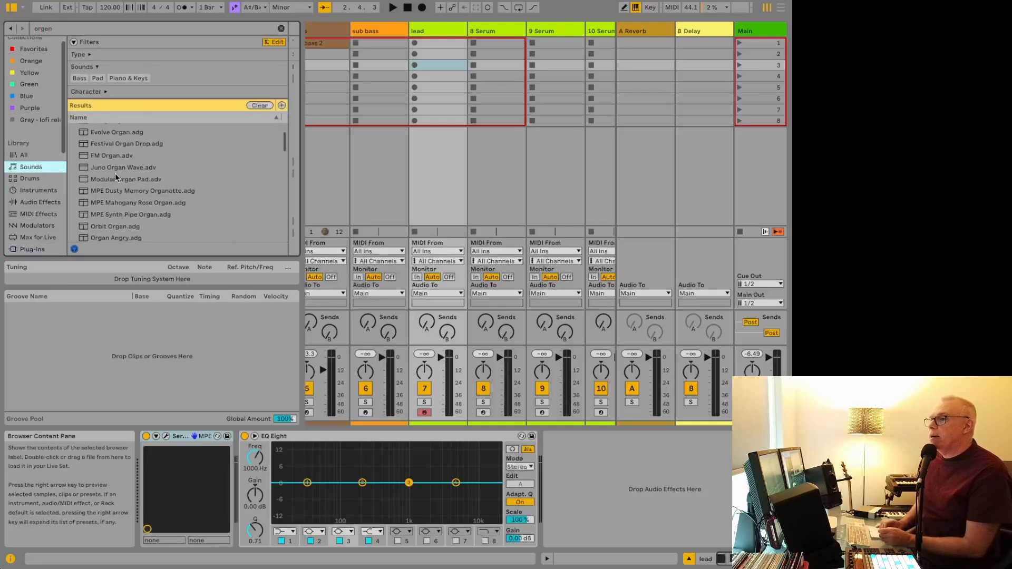
pyautogui.scroll(-1, 115, 174)
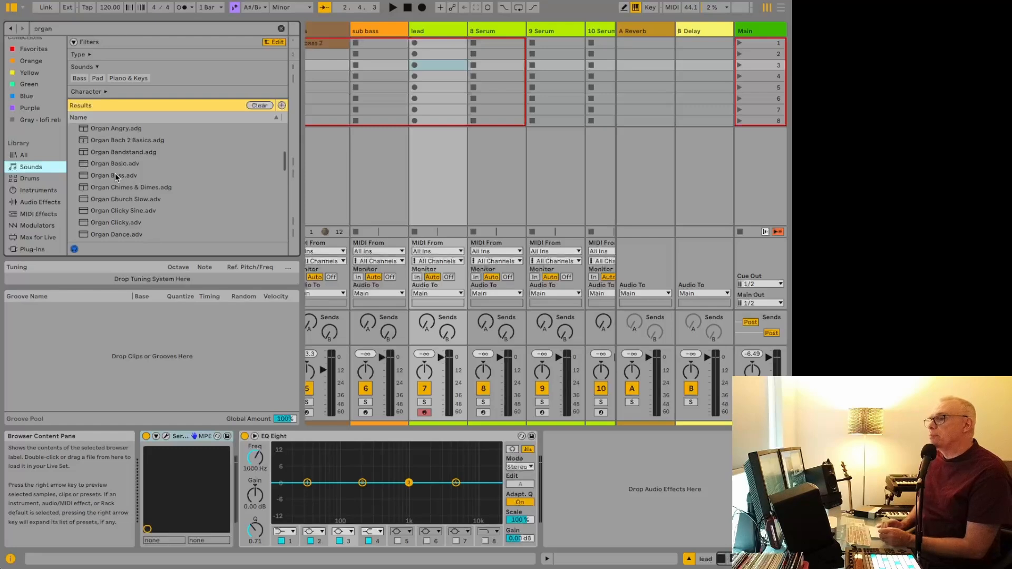
pyautogui.scroll(-3, 114, 170)
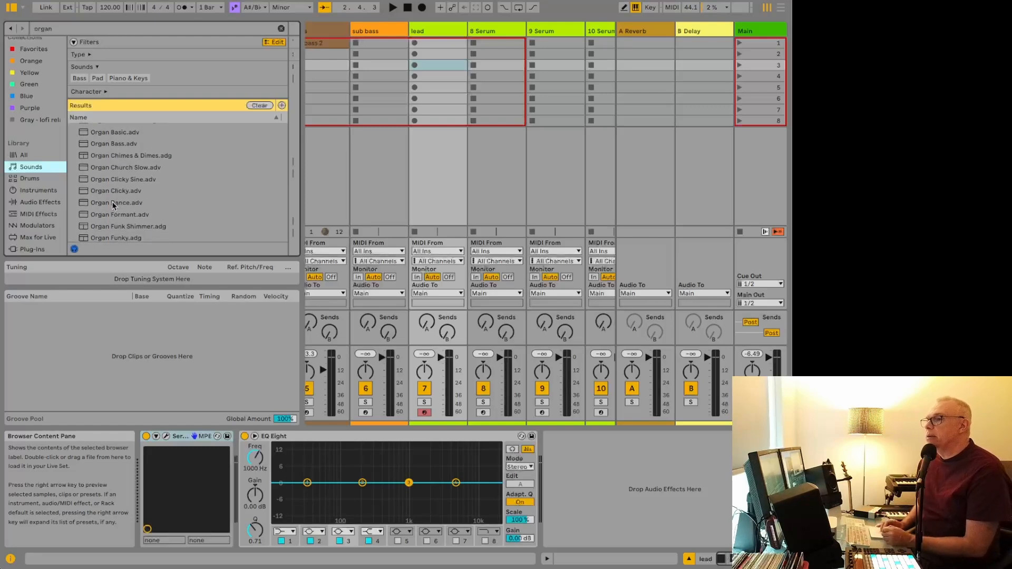
pyautogui.scroll(-4, 112, 203)
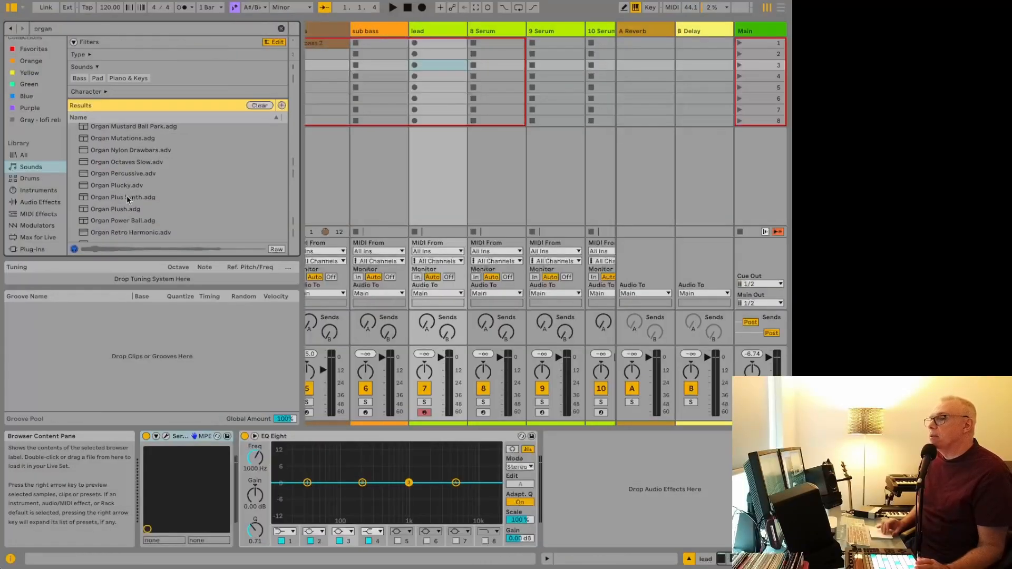
pyautogui.moveTo(125, 195); pyautogui.dragTo(580, 487)
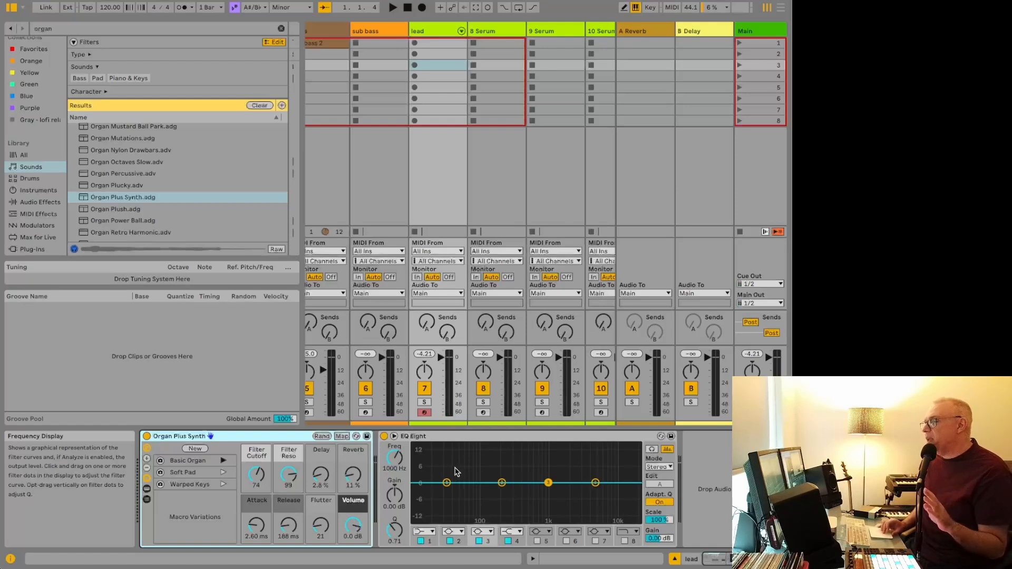
# Preview the Organ Retro Harmonic preset, and load Organ Soft as the lead track's instrument.
pyautogui.scroll(-2, 172, 218)
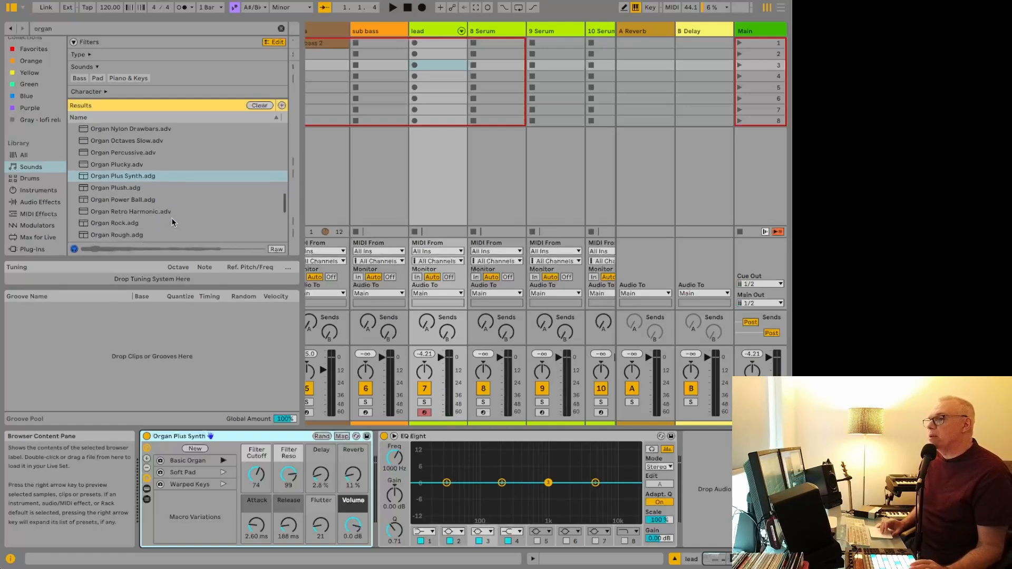
pyautogui.scroll(-1, 136, 209)
pyautogui.click(132, 204)
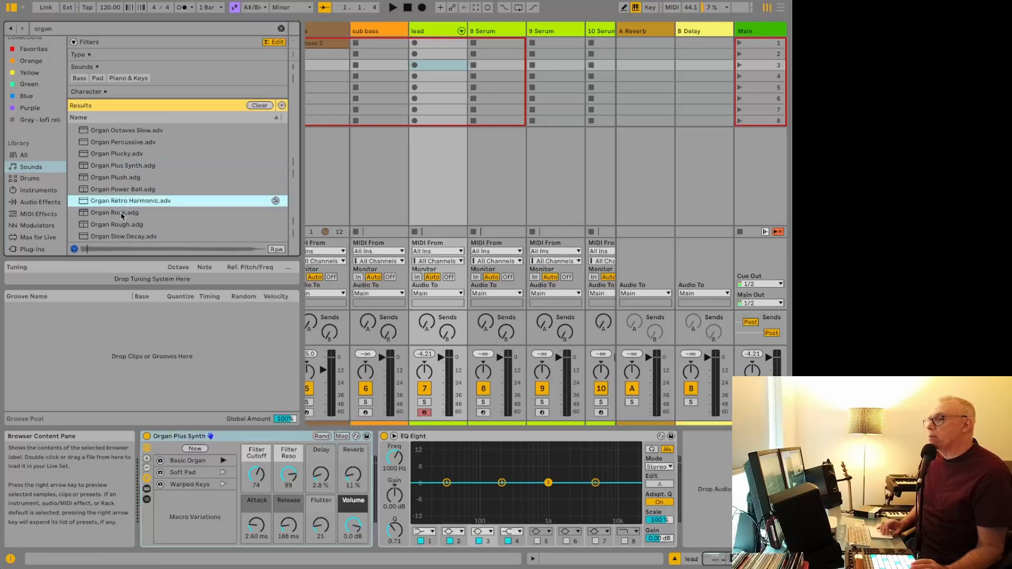
pyautogui.scroll(-3, 122, 217)
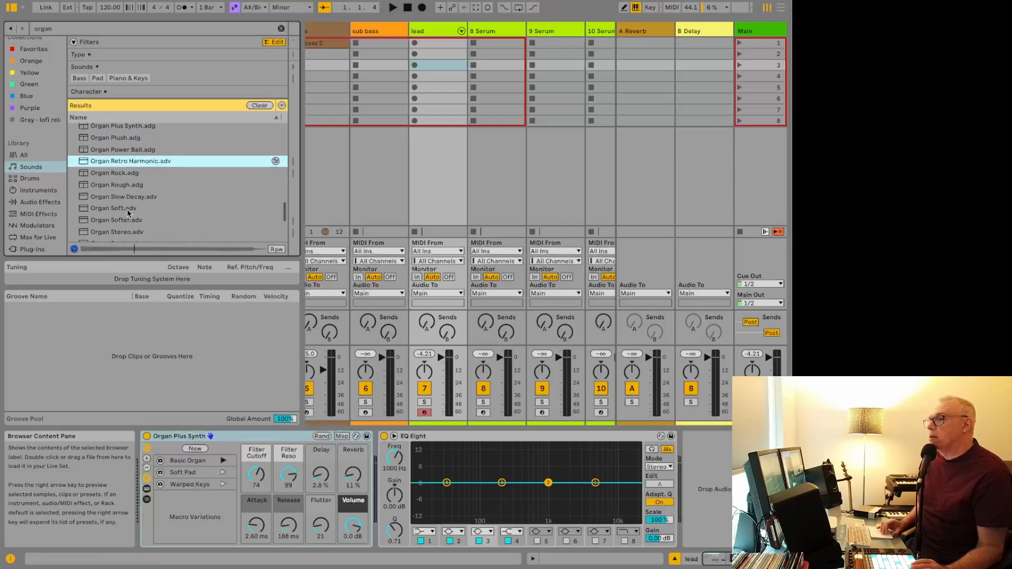
pyautogui.click(128, 209)
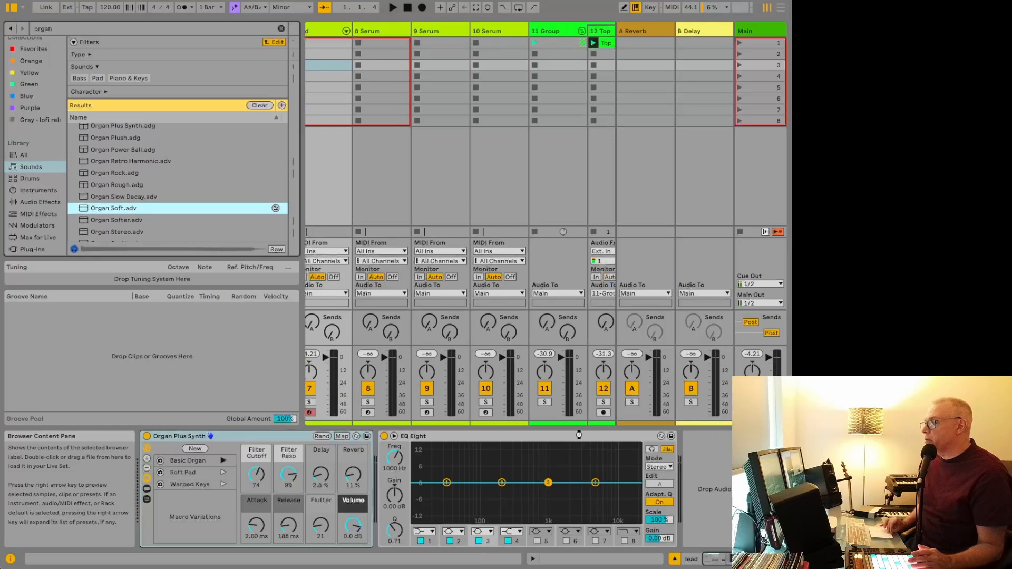
pyautogui.moveTo(579, 435); pyautogui.dragTo(580, 438)
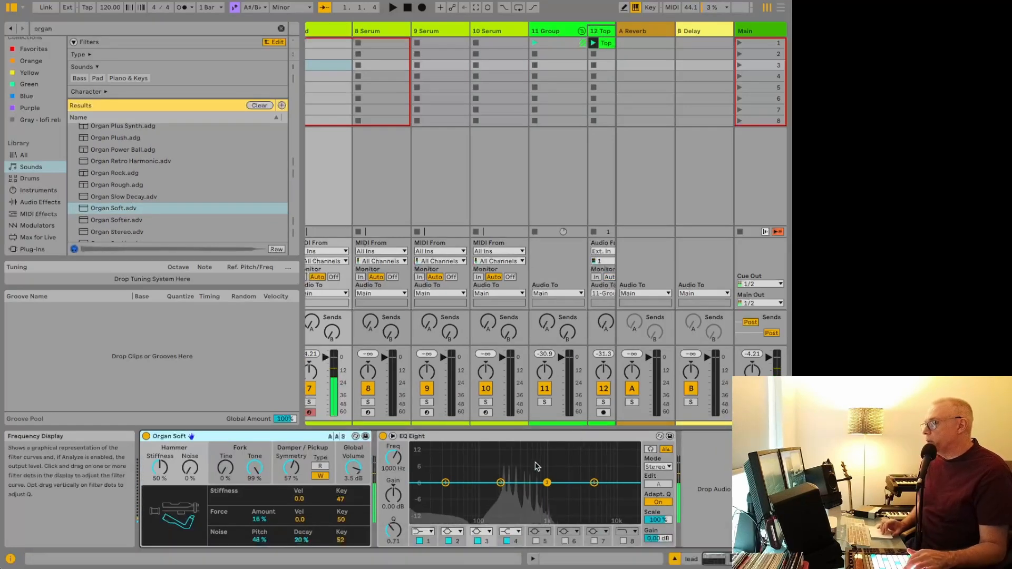
# Set band 1 of the lead track's EQ Eight to a low cut at about 174 Hz.
pyautogui.click(423, 531)
pyautogui.click(419, 468)
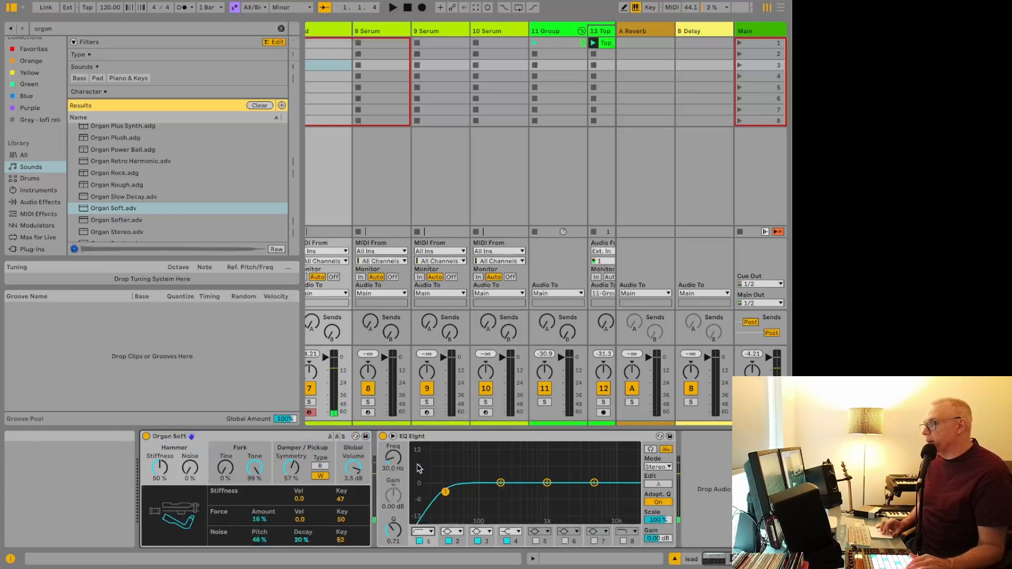
pyautogui.moveTo(445, 492); pyautogui.dragTo(497, 492)
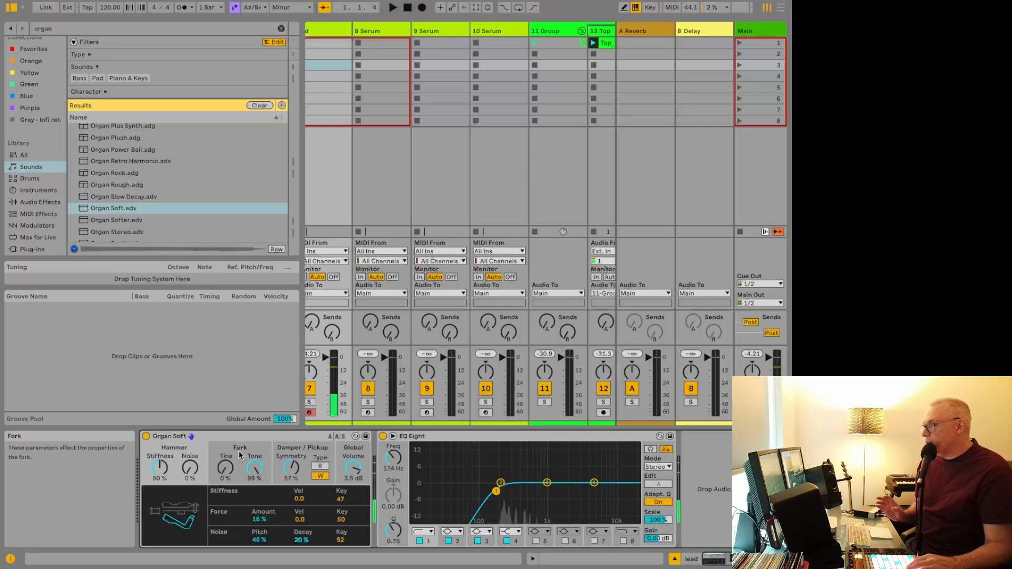
# Record a three-bar organ part into the lead track's first clip slot.
pyautogui.hscroll(-3, 346, 156)
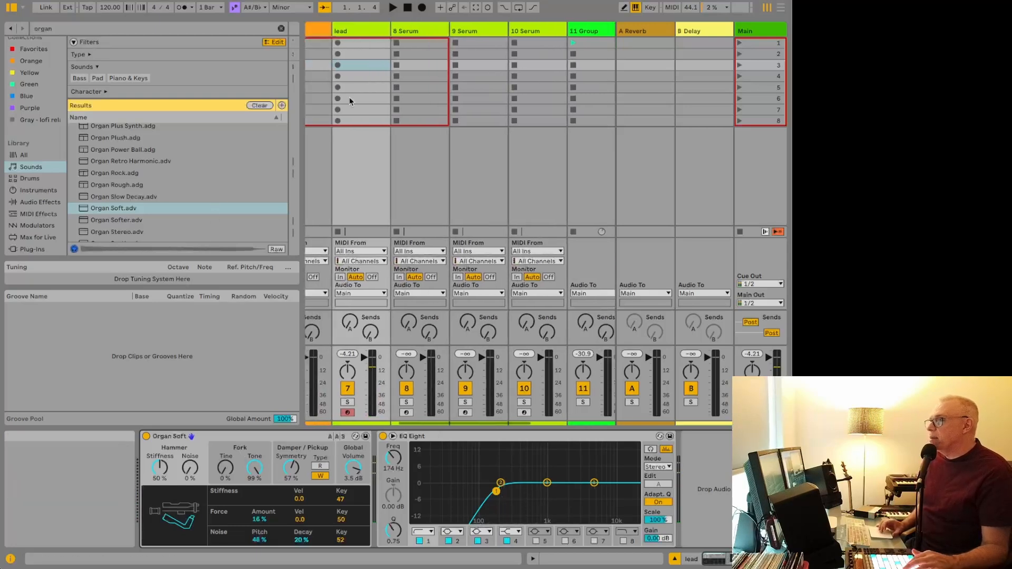
pyautogui.click(336, 44)
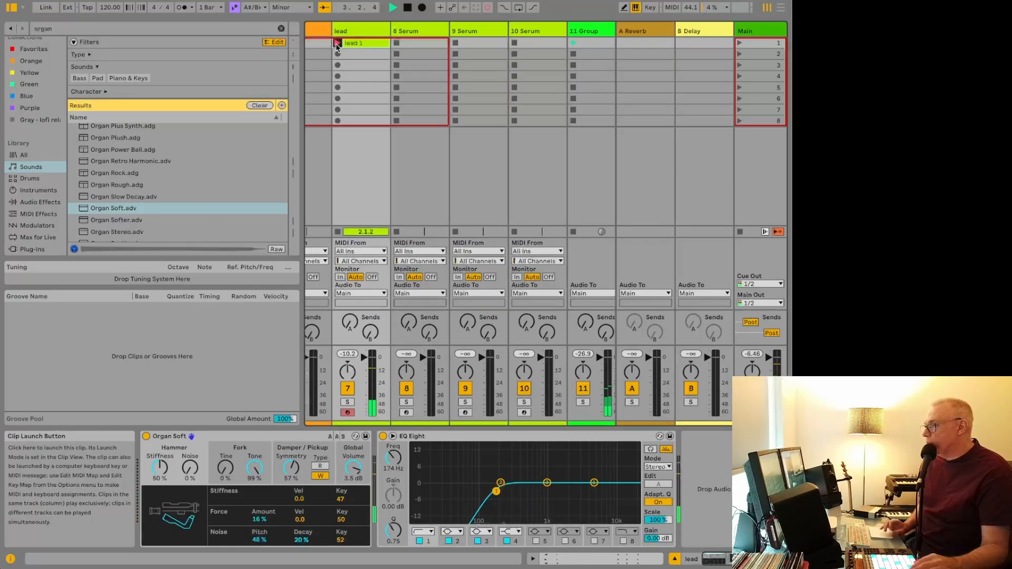
pyautogui.press('space')
# Quantize and shift the lead clip's notes to start at 1.1.1, and align the stray C#3 note to 2.3.3.
pyautogui.click(357, 42)
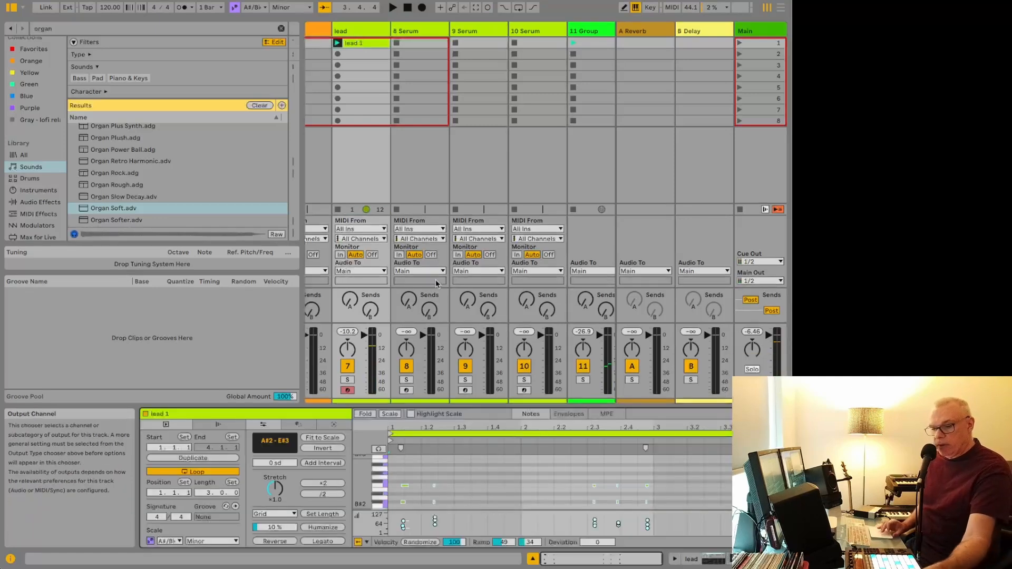
pyautogui.hotkey('ctrl', 'a')
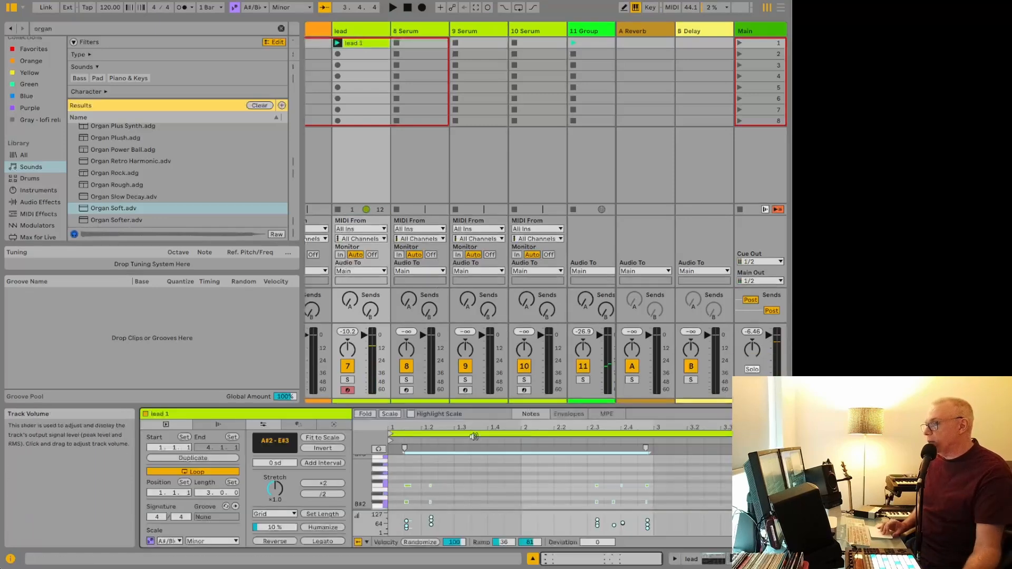
pyautogui.click(407, 468)
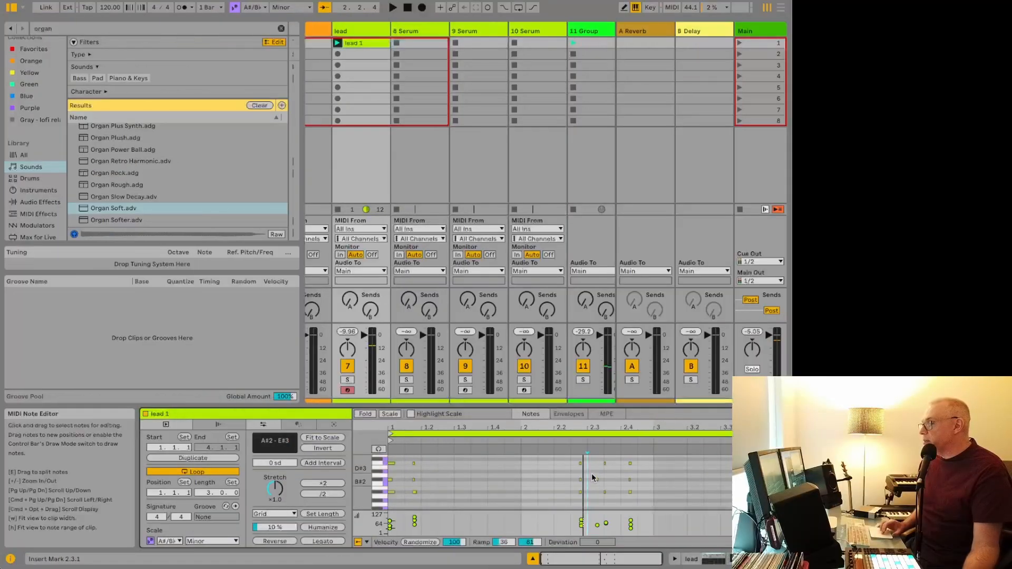
pyautogui.click(596, 478)
pyautogui.moveTo(594, 475); pyautogui.dragTo(600, 484)
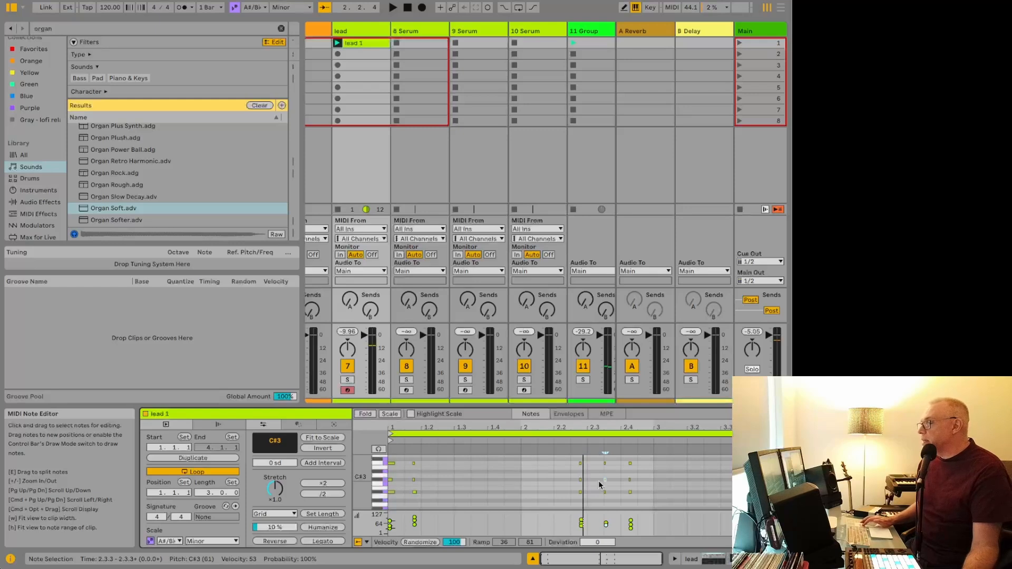
# Play back the lead clip and shorten its loop to two bars.
pyautogui.press('space')
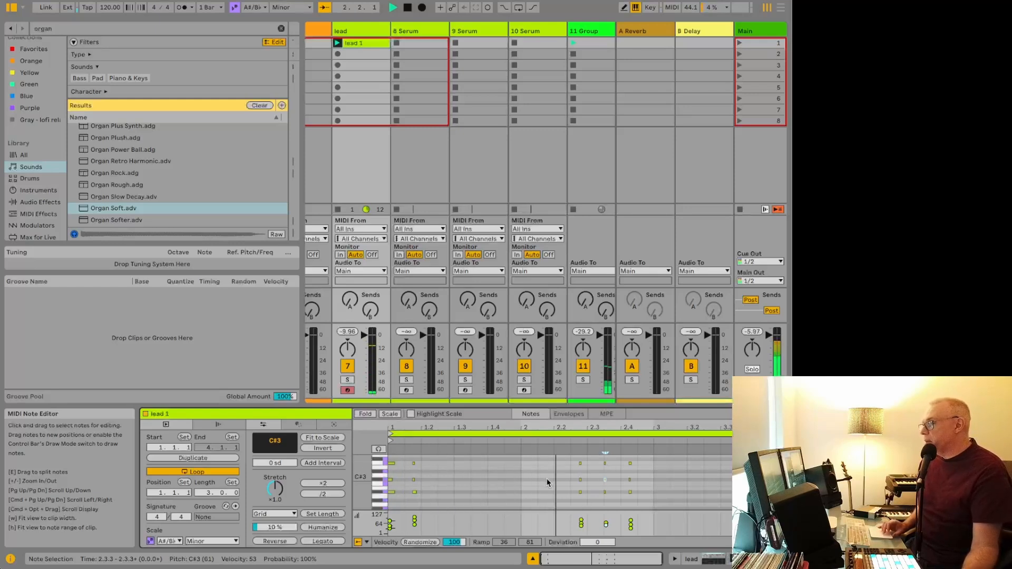
pyautogui.press('space')
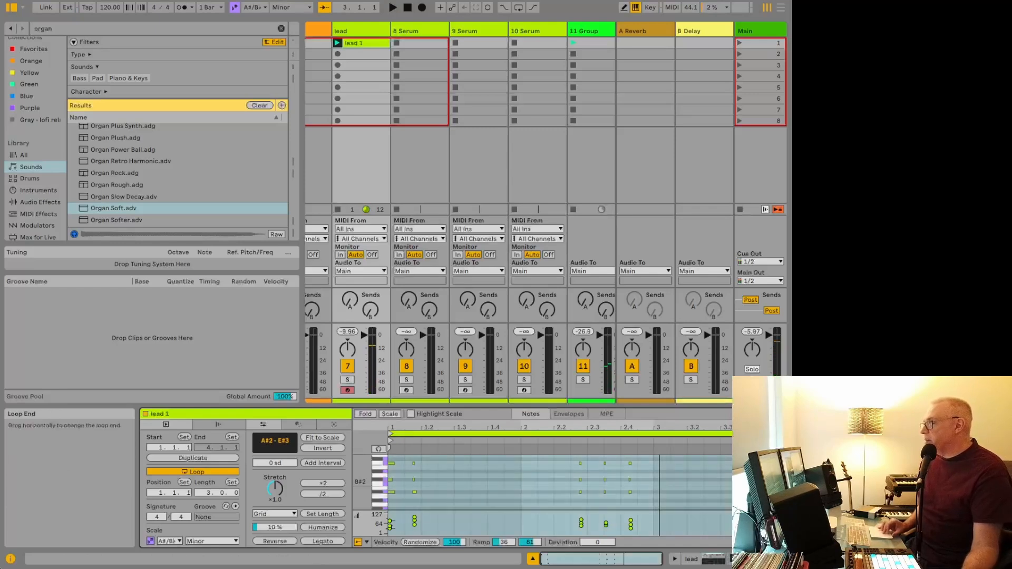
pyautogui.moveTo(791, 447)
pyautogui.mouseDown()
pyautogui.moveTo(640, 446)
pyautogui.moveTo(652, 446)
pyautogui.mouseUp()
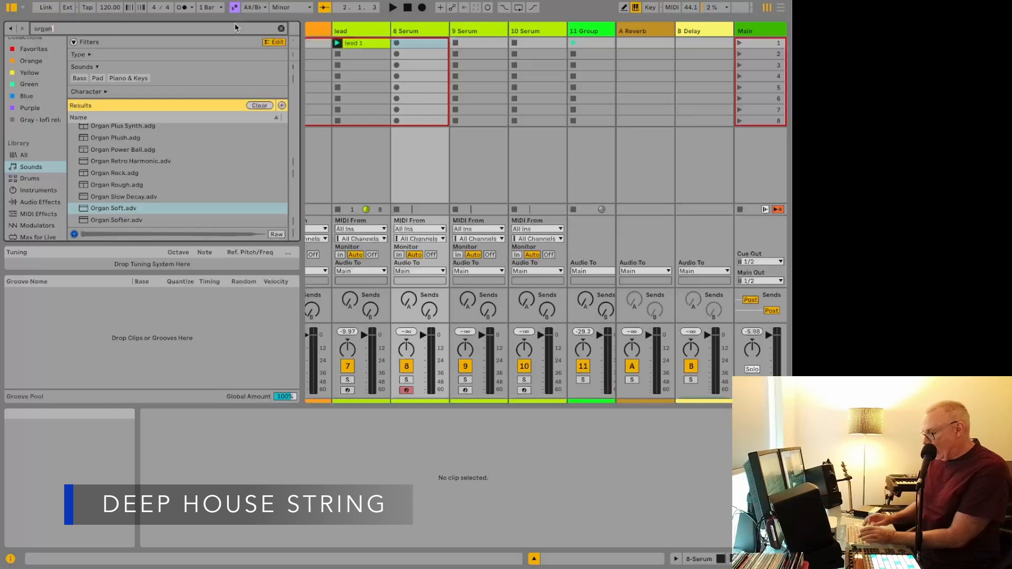
# Search the Sounds library for string legato presets for the 8 Serum track.
pyautogui.press('BackSpace')
pyautogui.press('BackSpace')
pyautogui.press('BackSpace')
pyautogui.press('BackSpace')
pyautogui.press('BackSpace')
pyautogui.write('string')
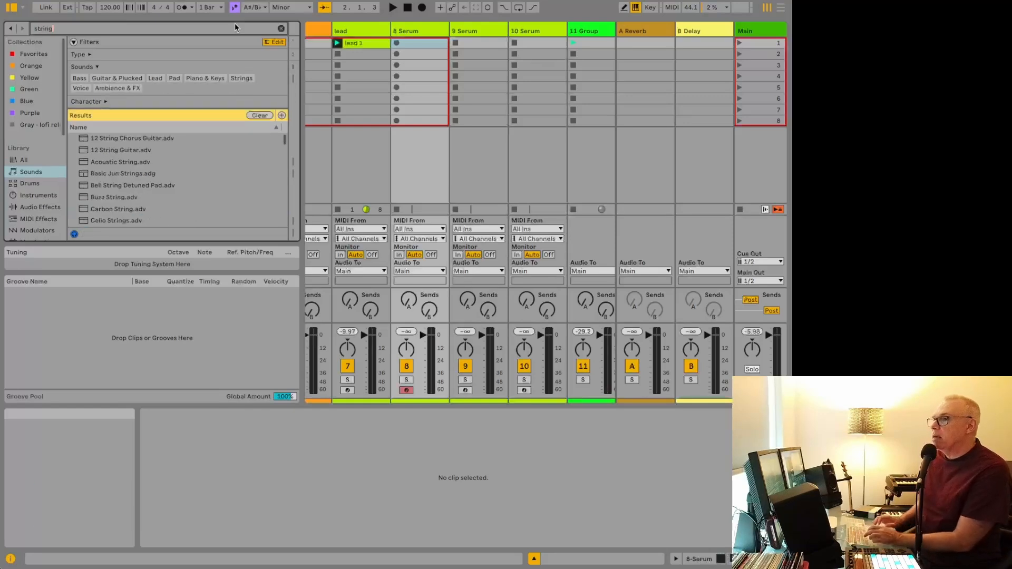
pyautogui.write(' legat')
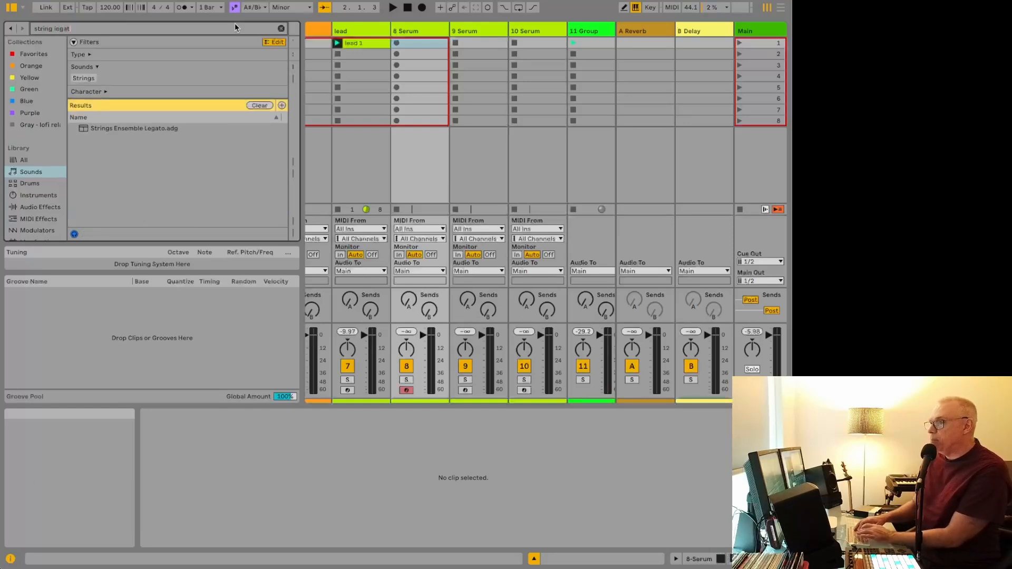
pyautogui.write('o')
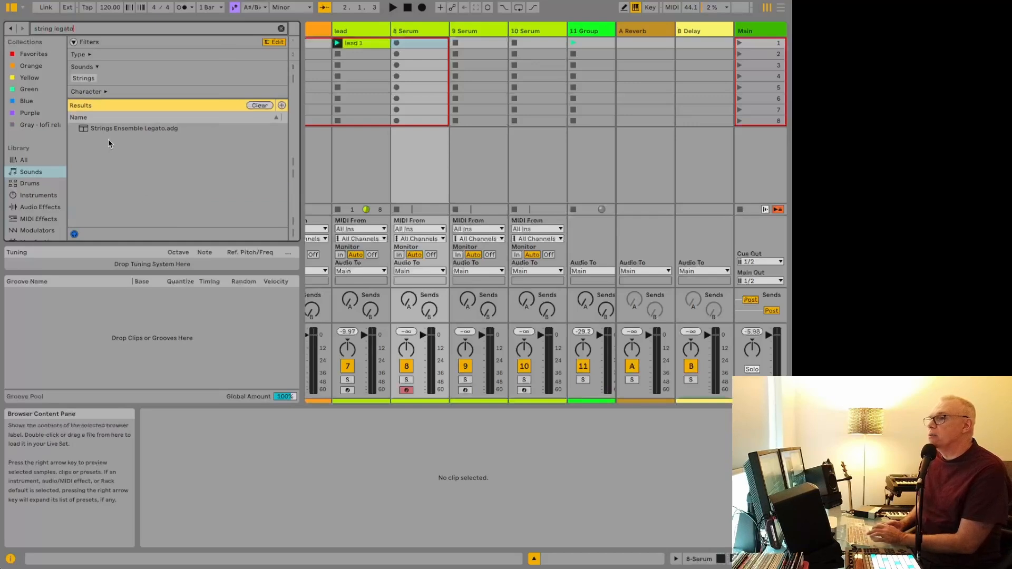
pyautogui.scroll(-5, 32, 197)
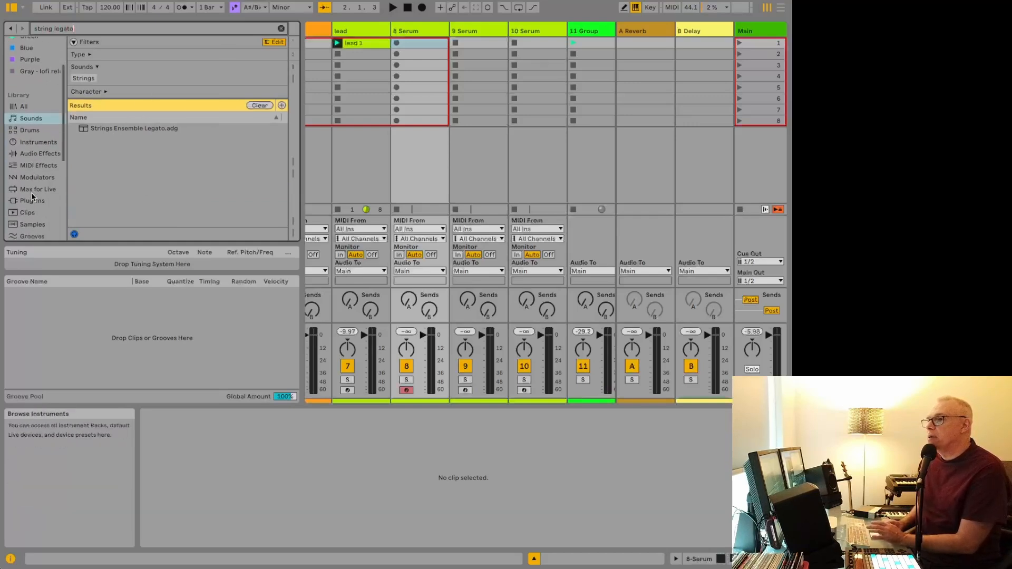
pyautogui.scroll(5, 31, 197)
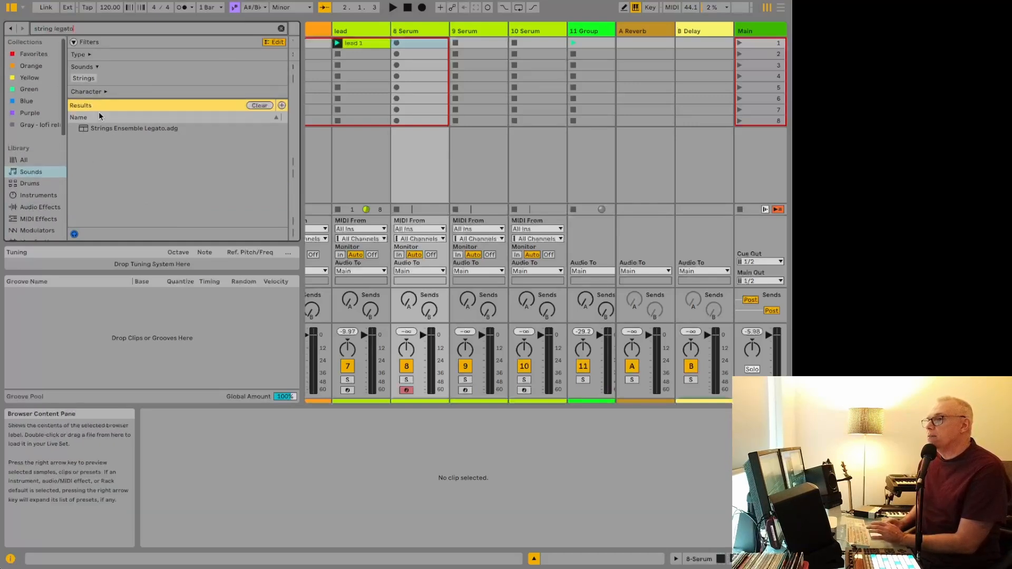
# Search the Sounds library for violin and preview the Violin Section Legato preset.
pyautogui.press('BackSpace')
pyautogui.press('BackSpace')
pyautogui.press('BackSpace')
pyautogui.press('BackSpace')
pyautogui.press('BackSpace')
pyautogui.press('BackSpace')
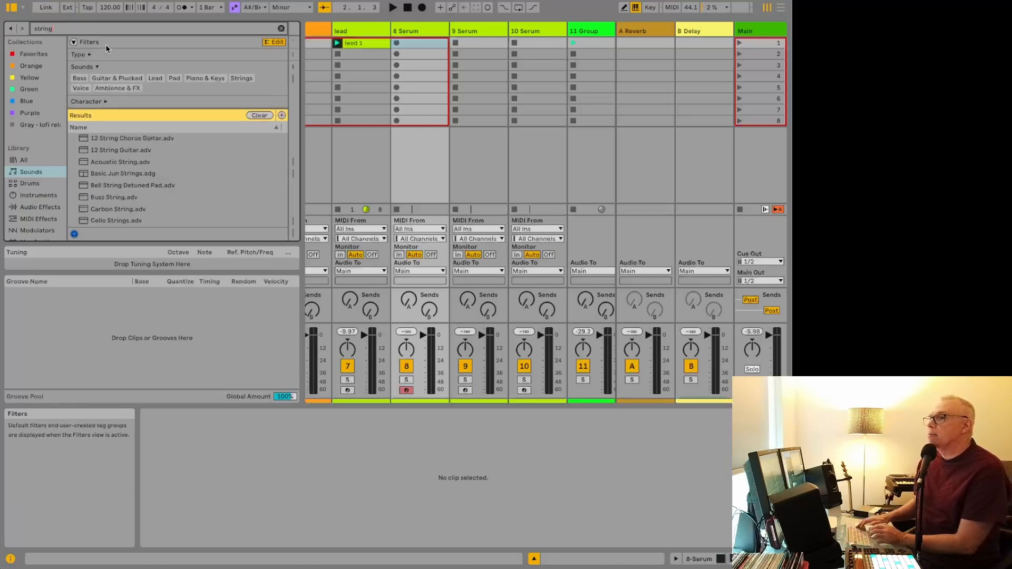
pyautogui.press('BackSpace')
pyautogui.press('BackSpace')
pyautogui.press('BackSpace')
pyautogui.press('BackSpace')
pyautogui.press('BackSpace')
pyautogui.press('BackSpace')
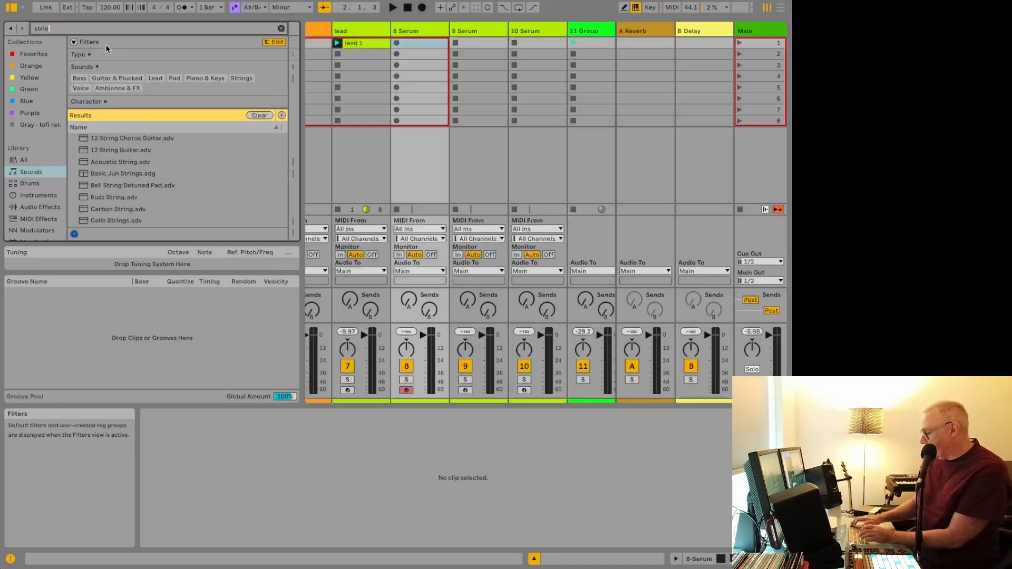
pyautogui.write('violin')
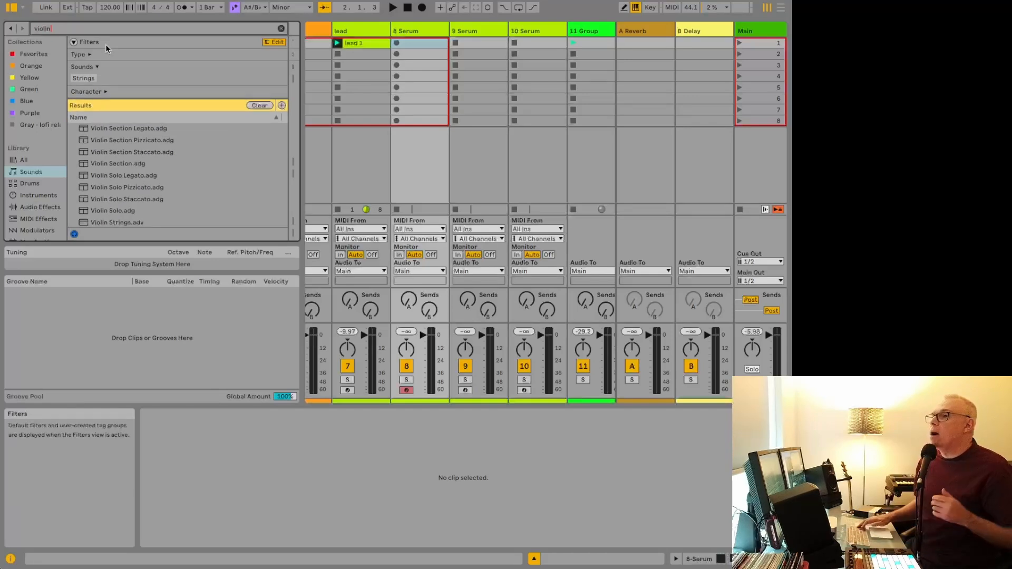
pyautogui.press('Down')
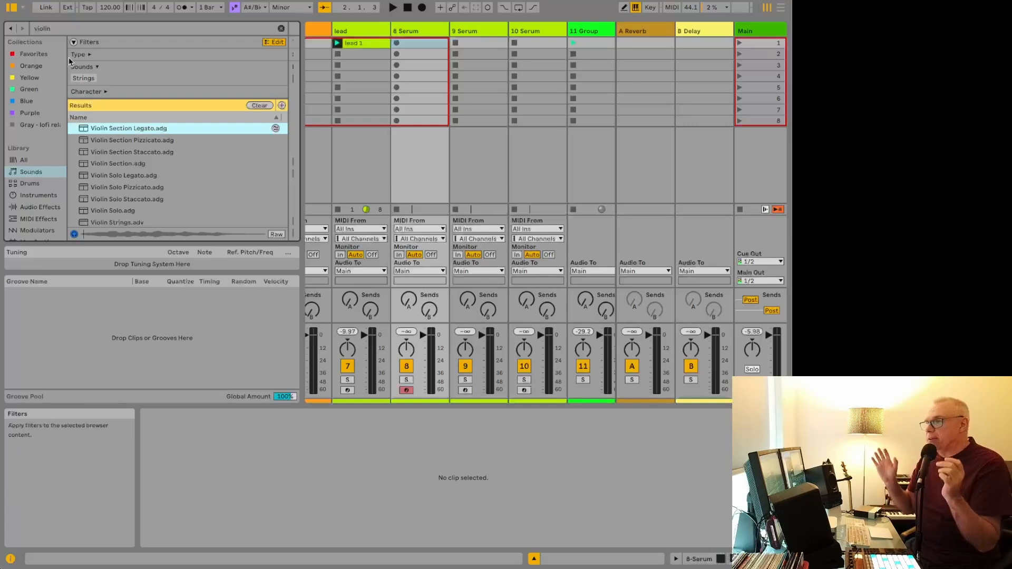
# Load the Violin Solo Legato preset from the Sounds library onto the 8 Serum track.
pyautogui.scroll(-1, 113, 163)
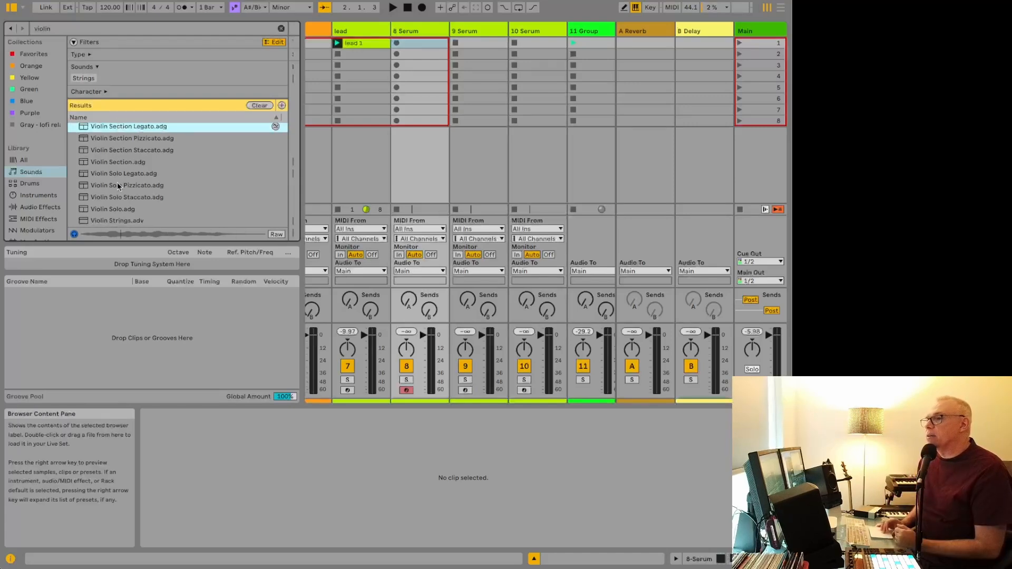
pyautogui.scroll(1, 118, 179)
pyautogui.click(117, 175)
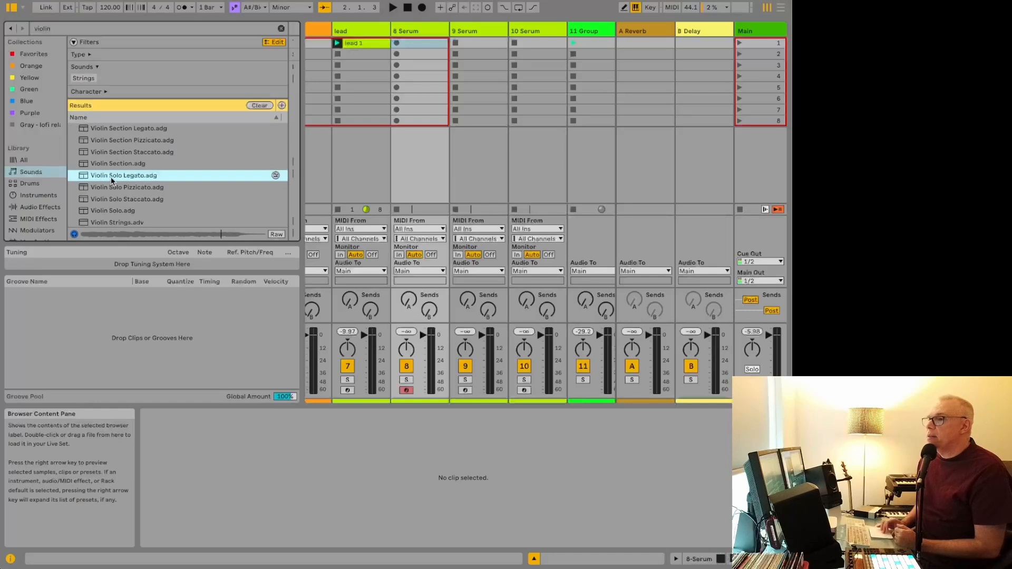
pyautogui.doubleClick(112, 180)
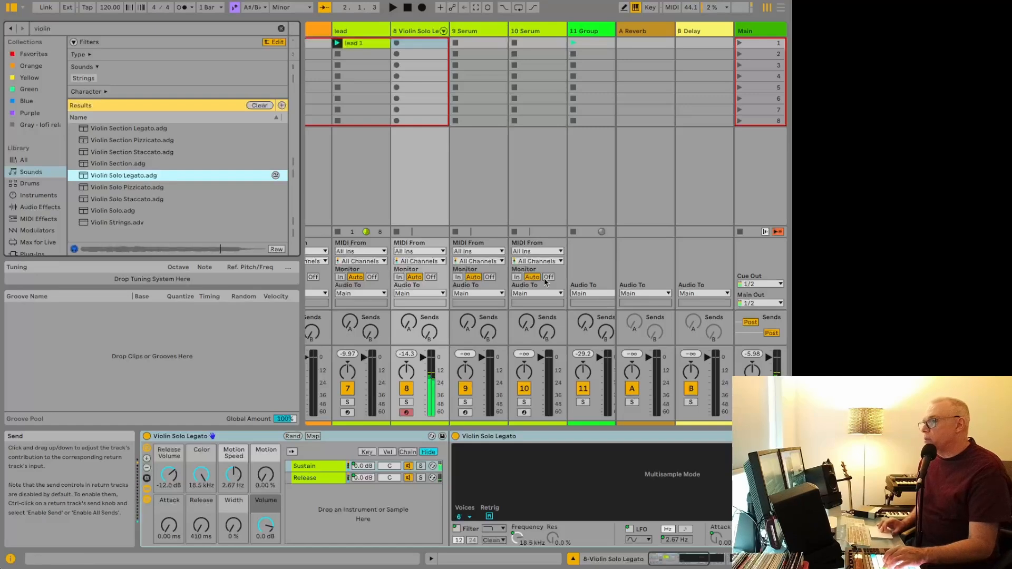
# Create a clip in the first slot of the violin track and record a sustained A#4 note into it.
pyautogui.doubleClick(422, 44)
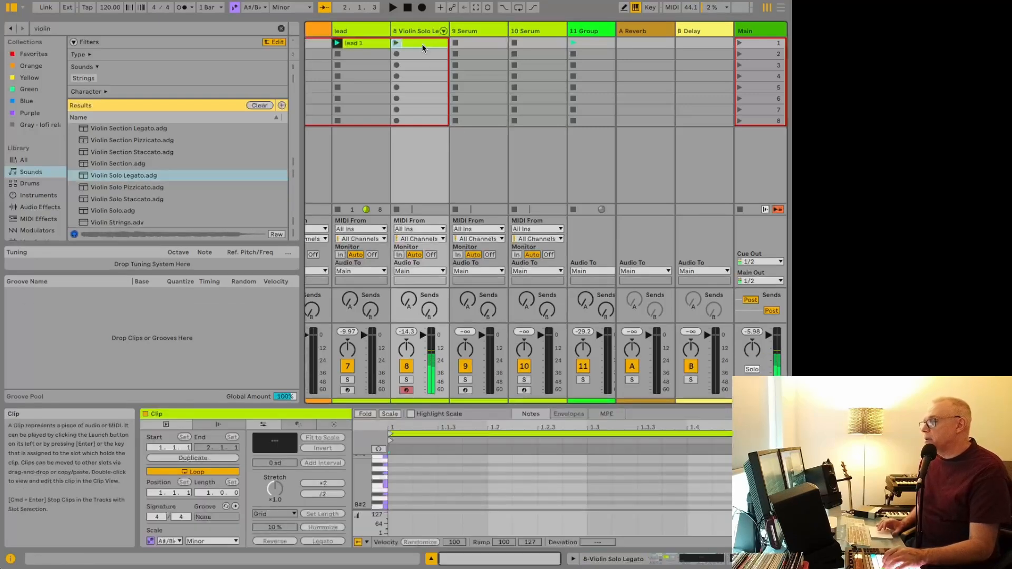
pyautogui.scroll(5, 422, 479)
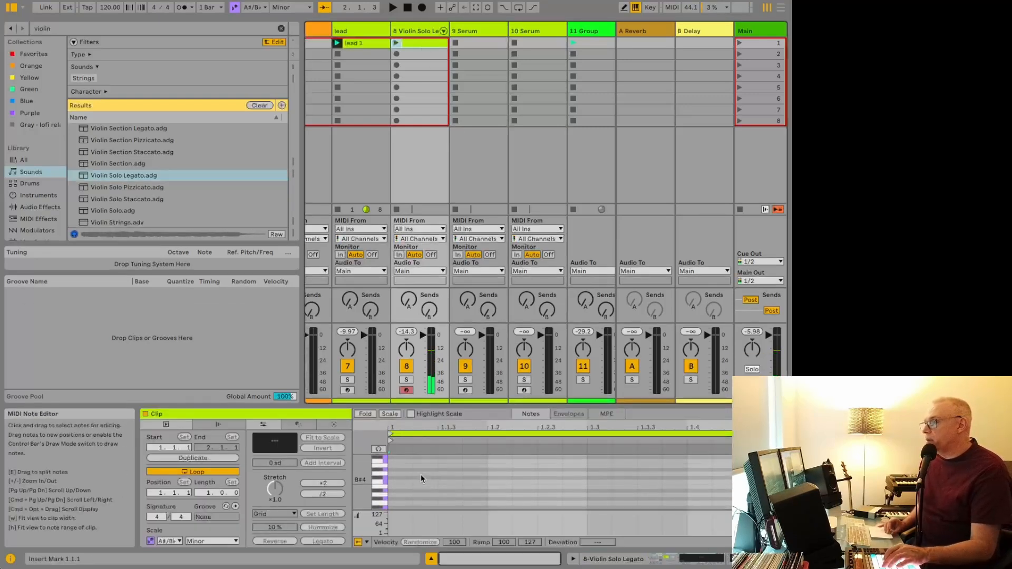
pyautogui.scroll(-1, 421, 474)
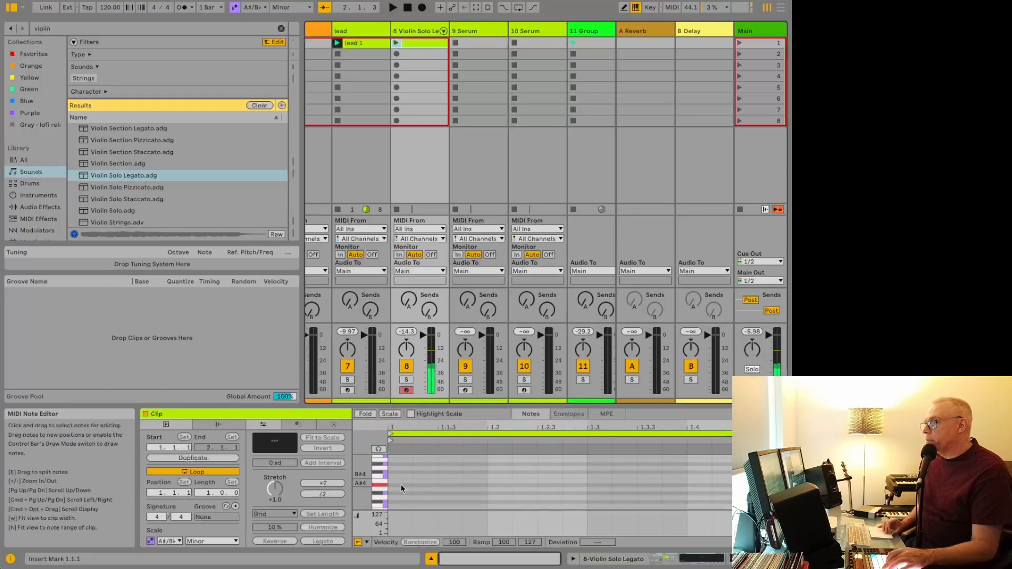
pyautogui.press('super+shift+F9')
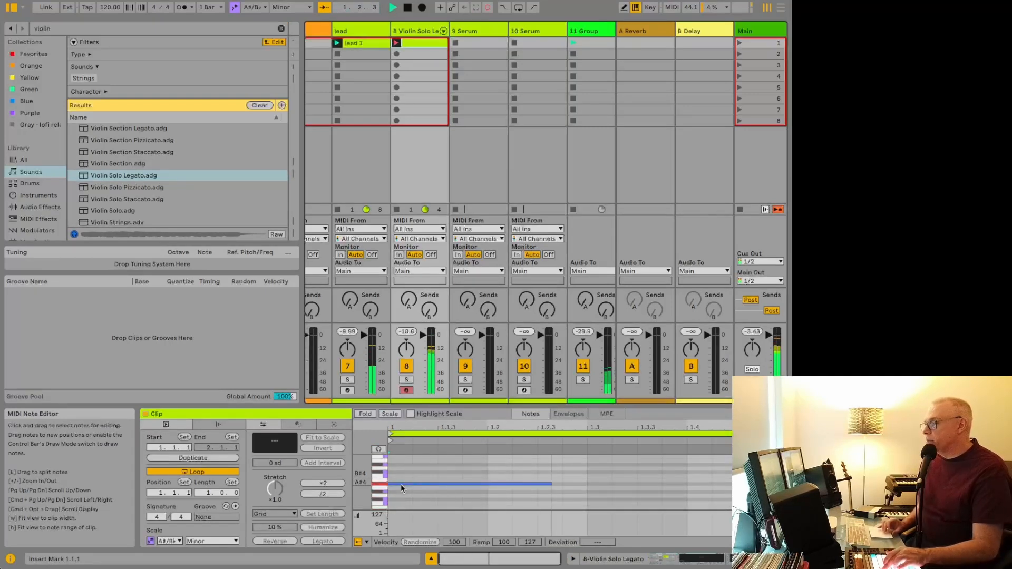
pyautogui.press('space')
# Set the violin clip's loop length to 8 bars and extend the A#4 note across it with Legato.
pyautogui.click(401, 484)
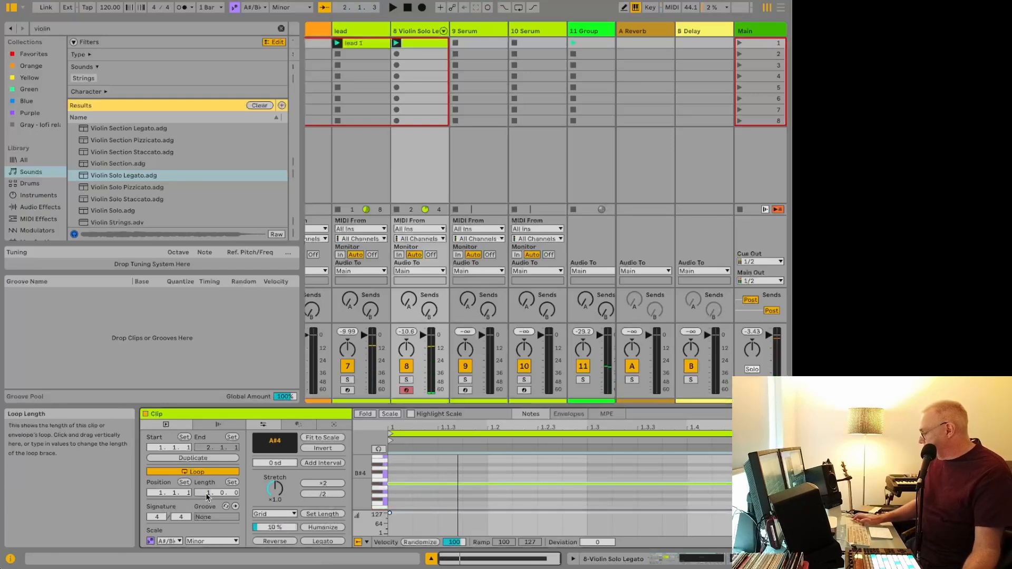
pyautogui.write('8')
pyautogui.press('Return')
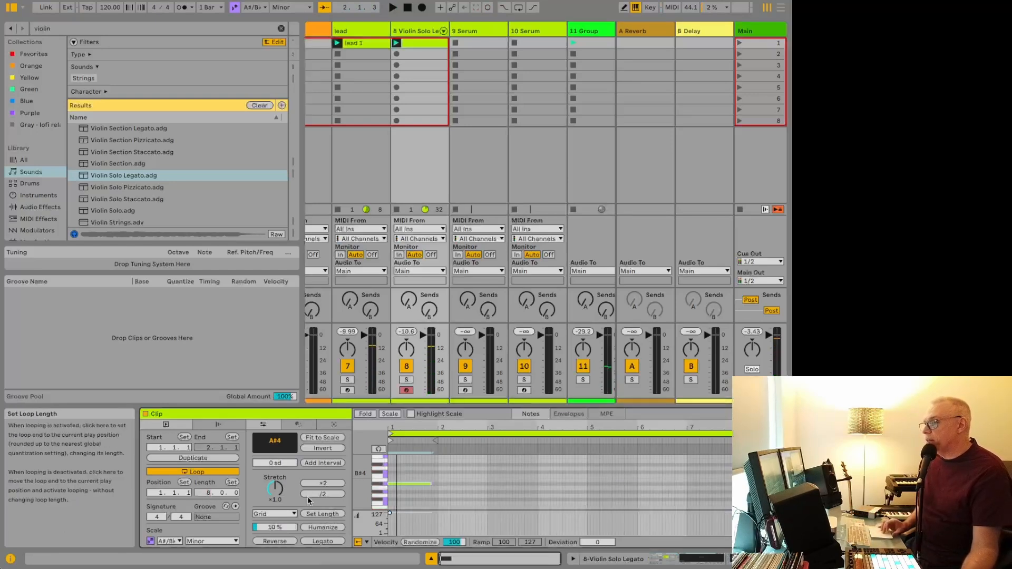
pyautogui.click(319, 542)
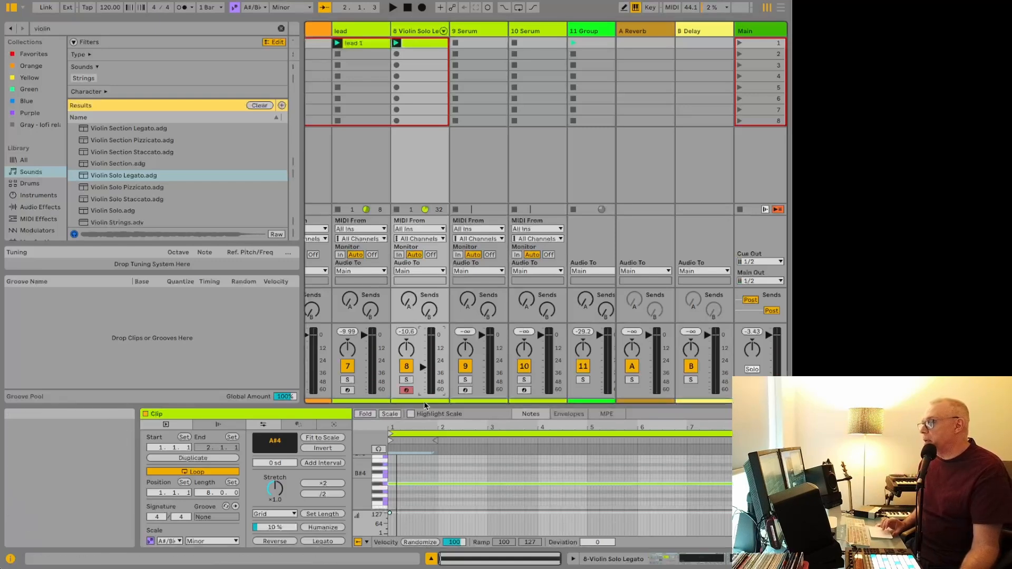
# Add Kickstart 2 to the violin track, choose the fifth ducking curve in the upper row and lower its mix to 29%.
pyautogui.click(134, 32)
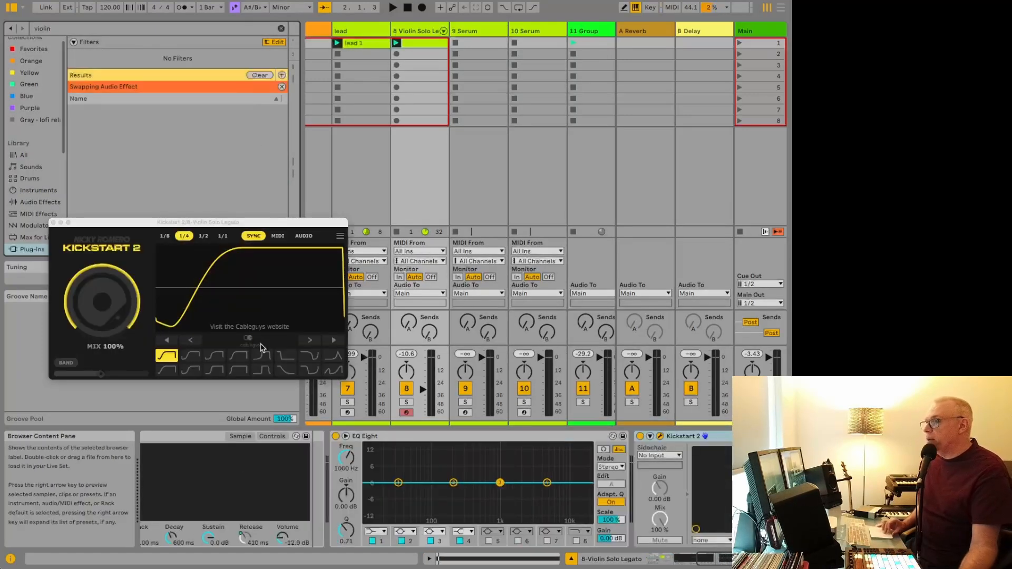
pyautogui.click(264, 358)
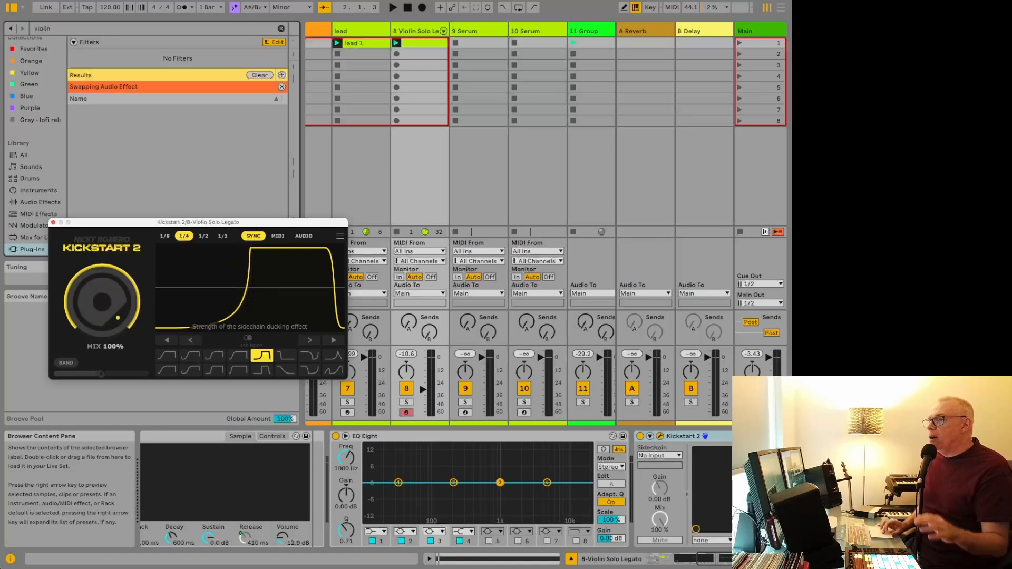
pyautogui.moveTo(102, 302); pyautogui.dragTo(102, 352)
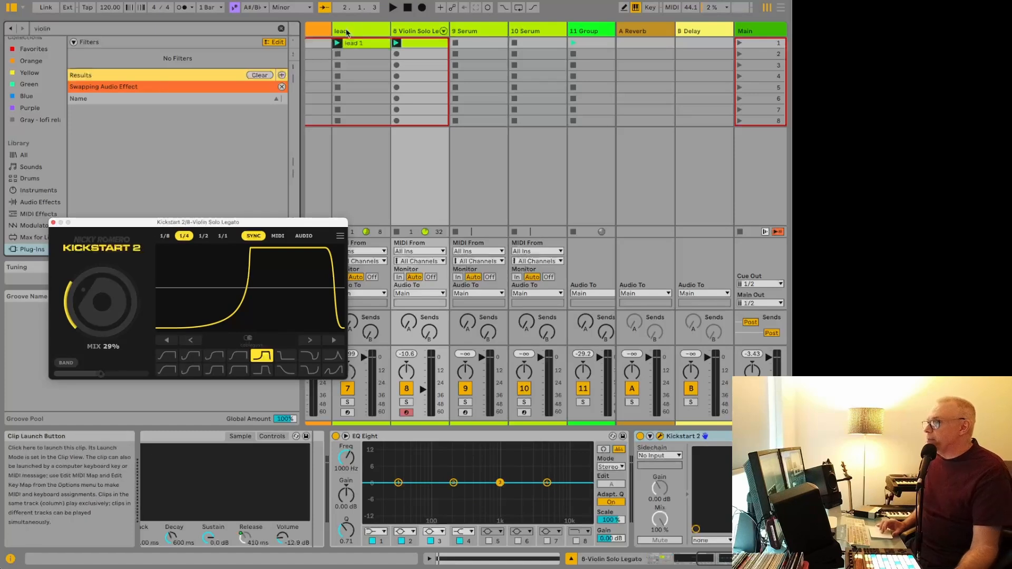
pyautogui.click(407, 41)
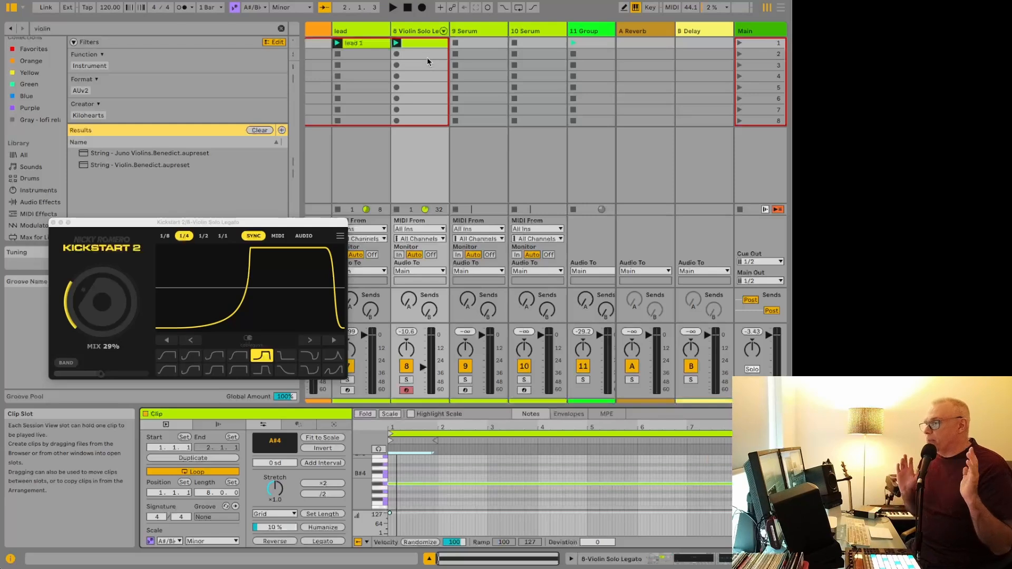
# Load the PL - Pluck 3 preset from the User Packs into Serum on the 9 Serum track.
pyautogui.click(469, 30)
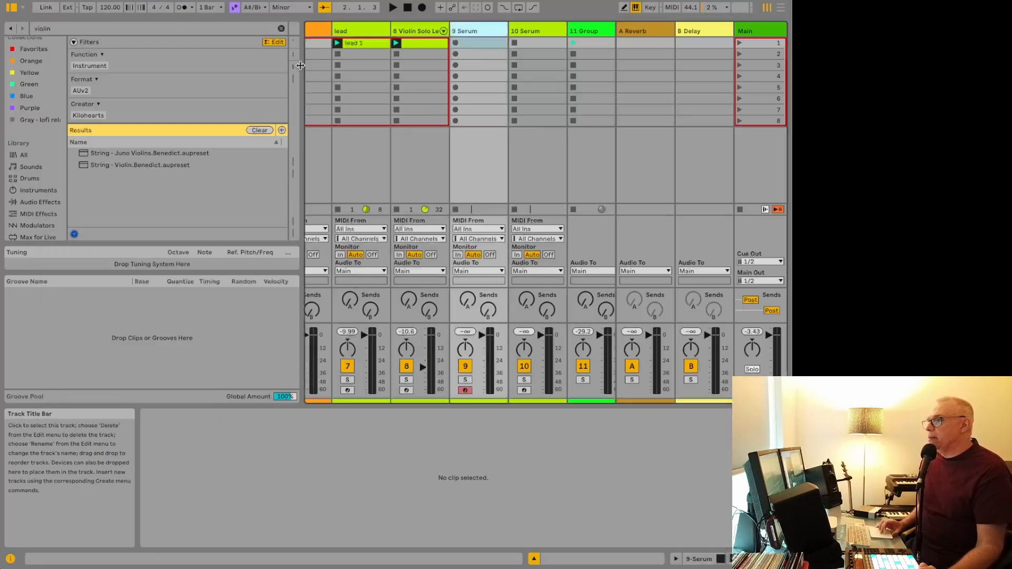
pyautogui.click(156, 29)
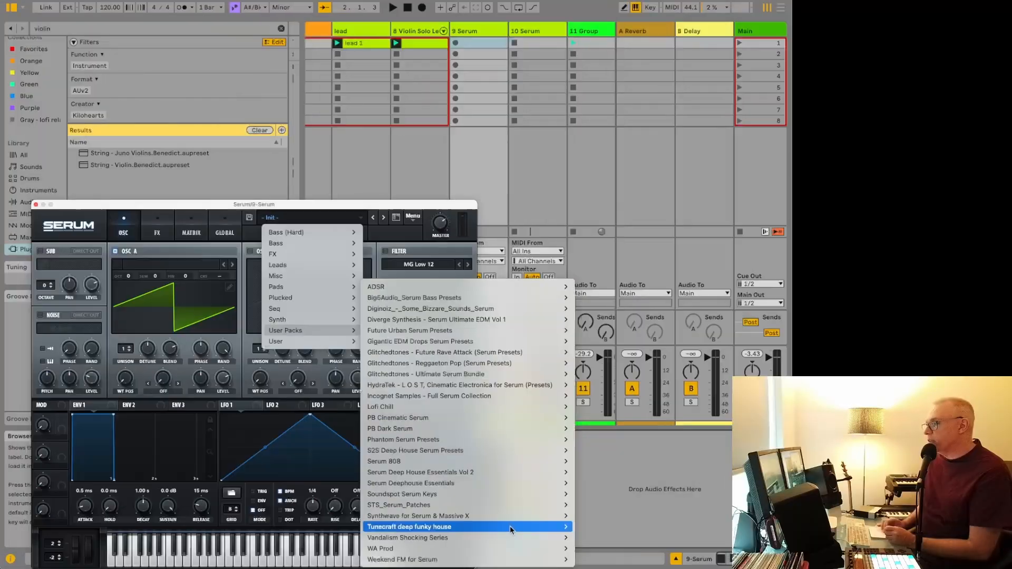
pyautogui.moveTo(514, 526)
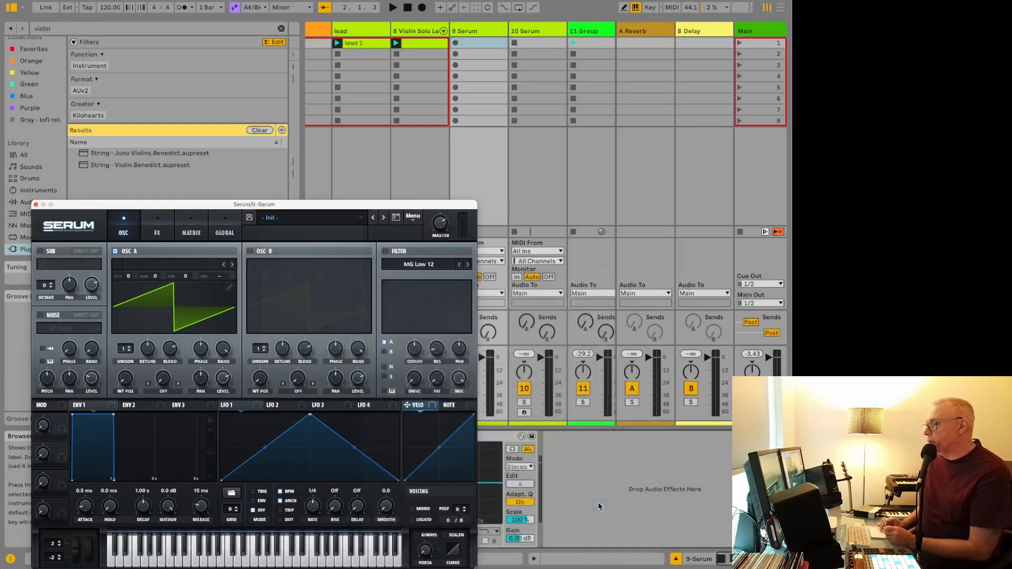
pyautogui.click(599, 505)
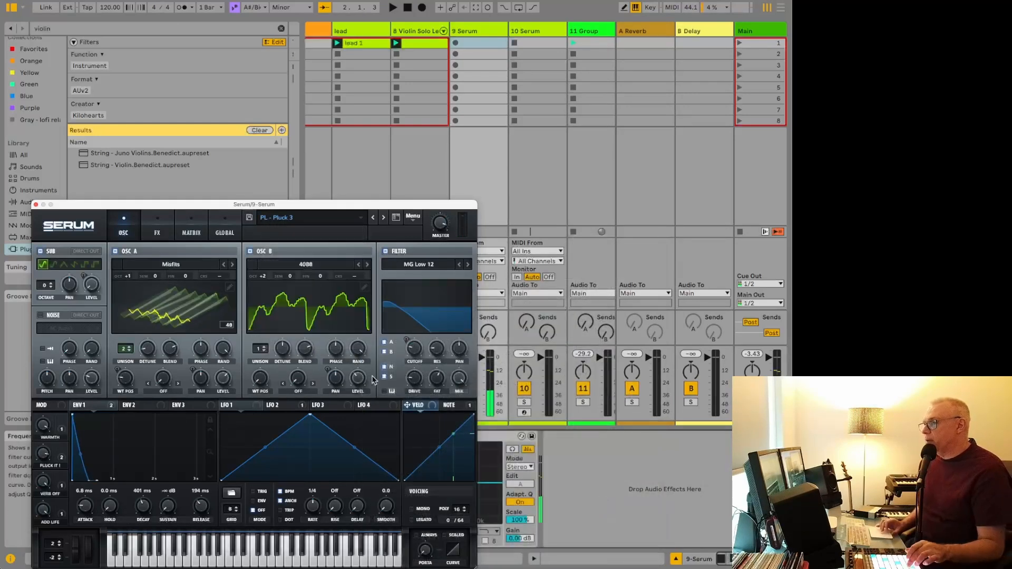
# Change band 1 of the pluck track's EQ Eight to a low cut and raise its frequency to about 562 Hz.
pyautogui.click(502, 442)
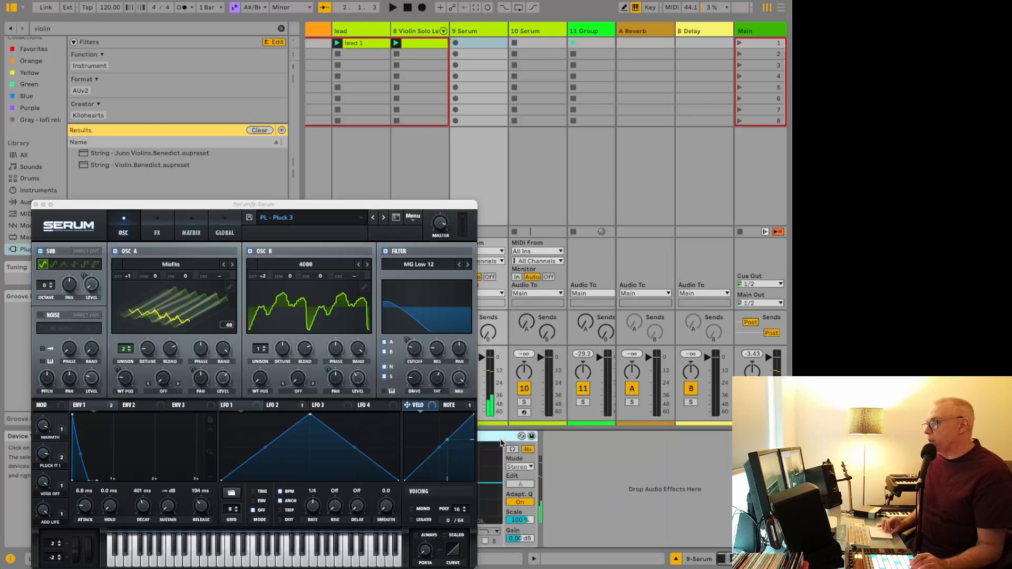
pyautogui.moveTo(384, 206); pyautogui.dragTo(456, 53)
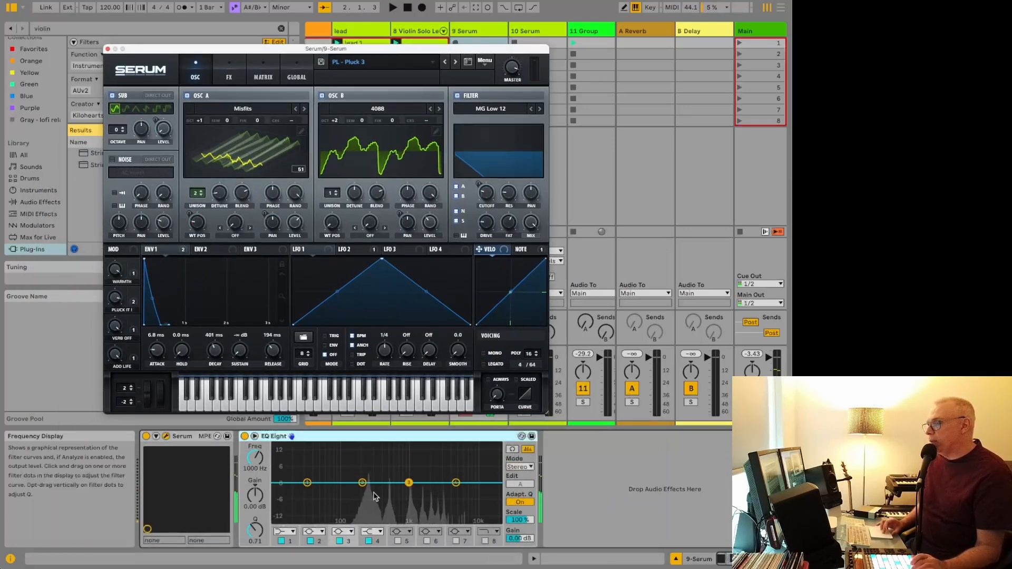
pyautogui.click(281, 531)
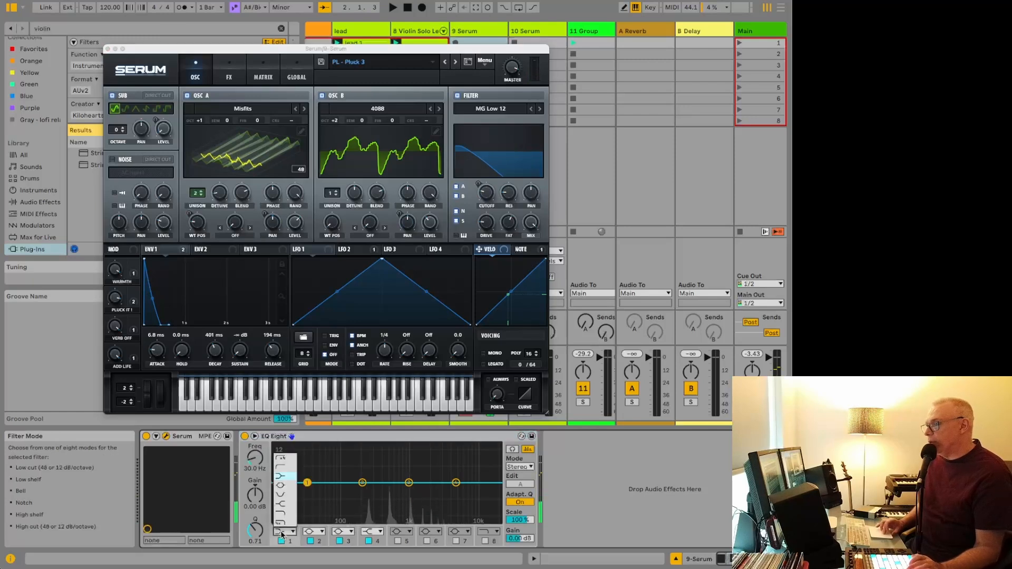
pyautogui.click(289, 467)
pyautogui.moveTo(308, 485); pyautogui.dragTo(392, 495)
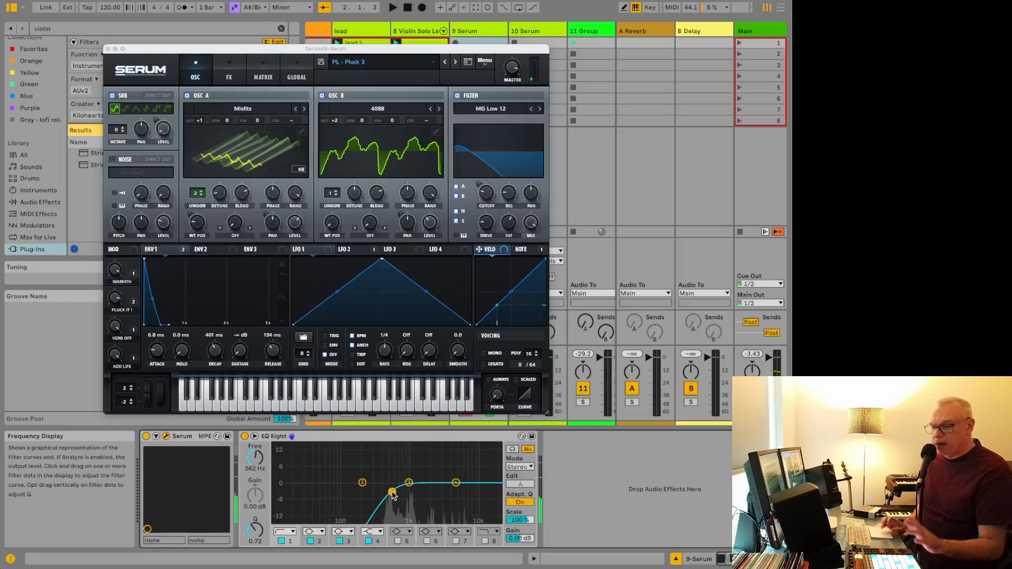
# Record a pluck melody into the first slot of the 9 Serum track and set the clip's loop length to 8 bars.
pyautogui.click(455, 43)
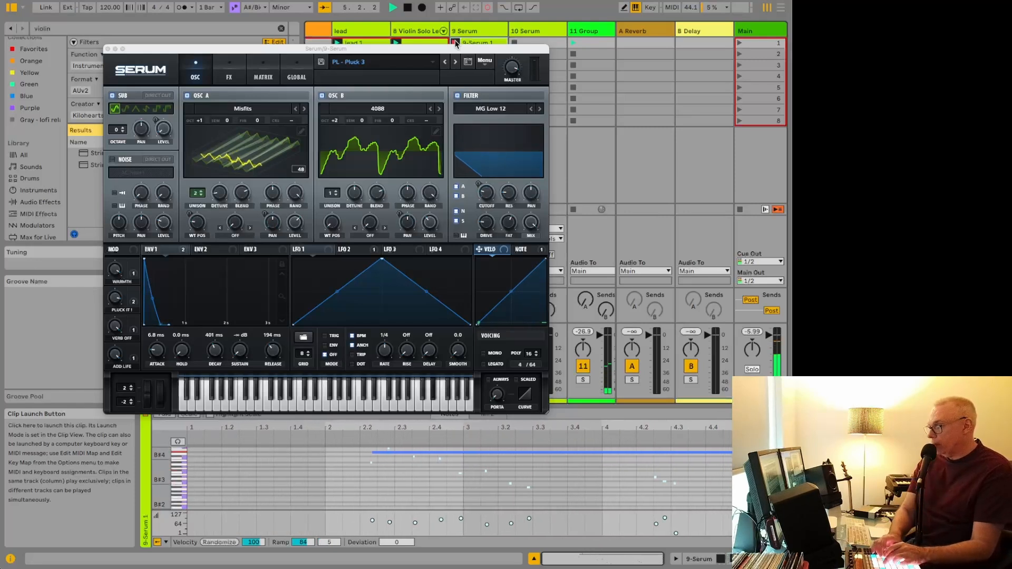
pyautogui.press('space')
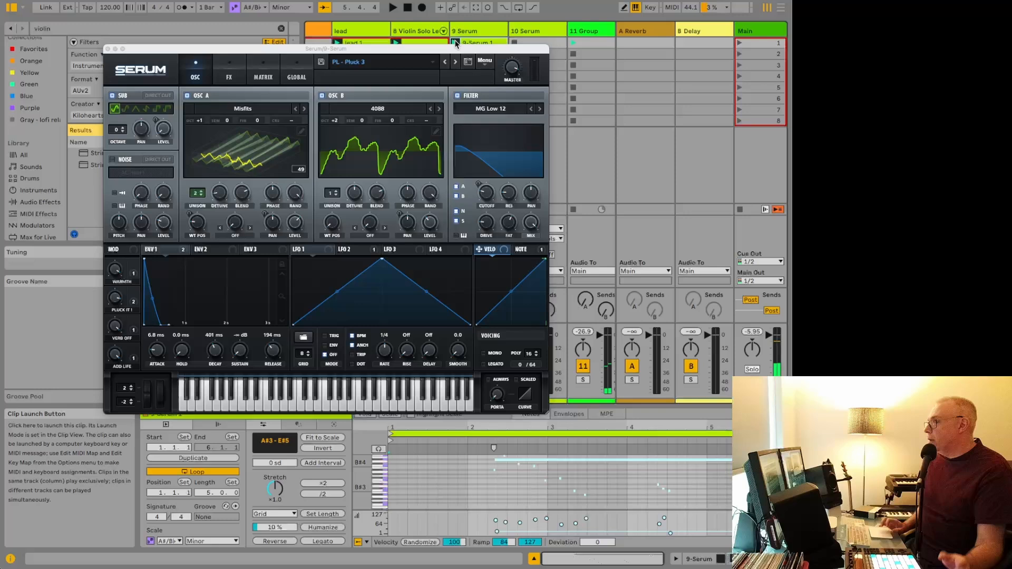
pyautogui.click(207, 494)
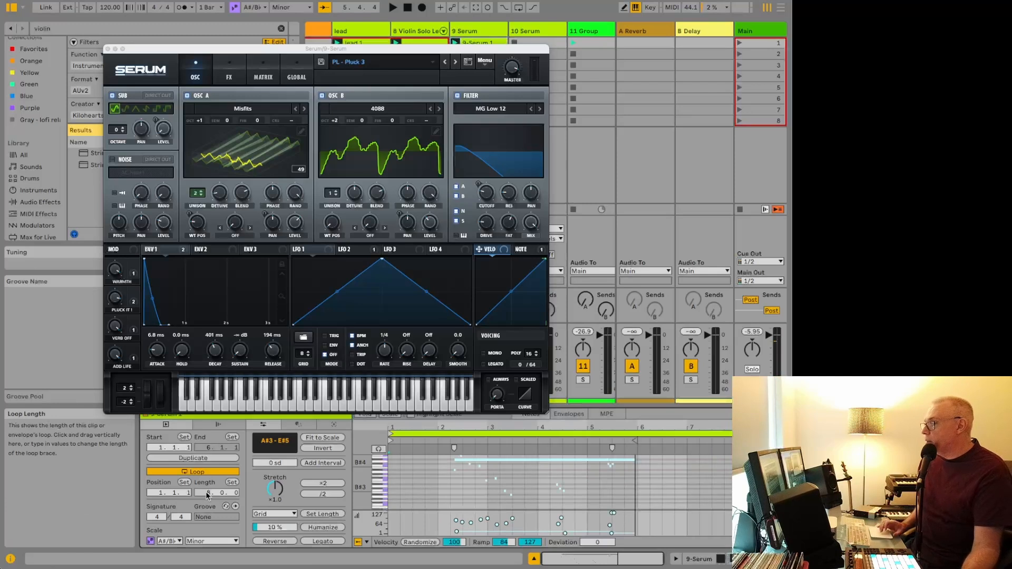
pyautogui.moveTo(635, 440); pyautogui.dragTo(786, 441)
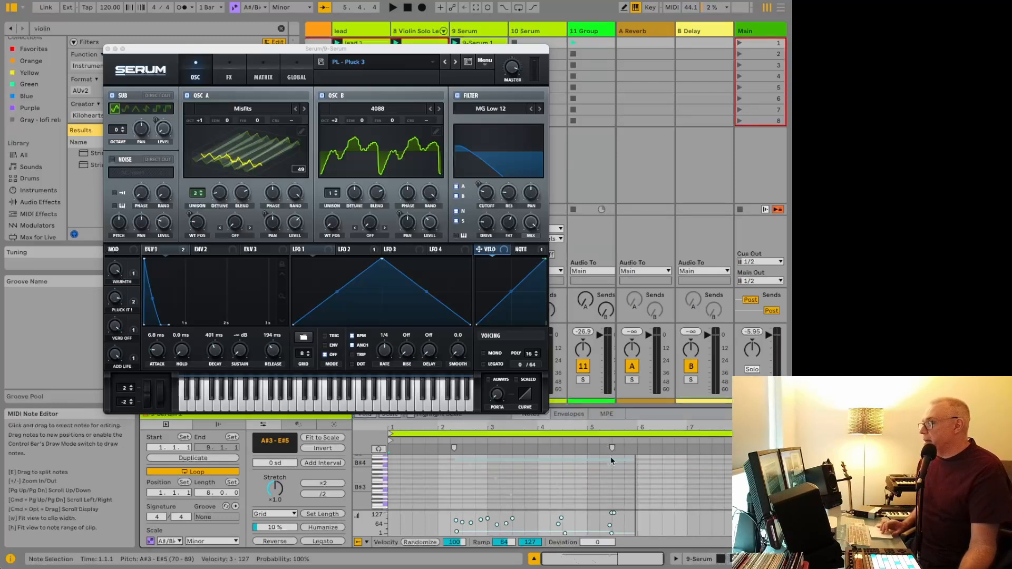
# Play back the pluck clip with the other parts and close the Serum window.
pyautogui.press('space')
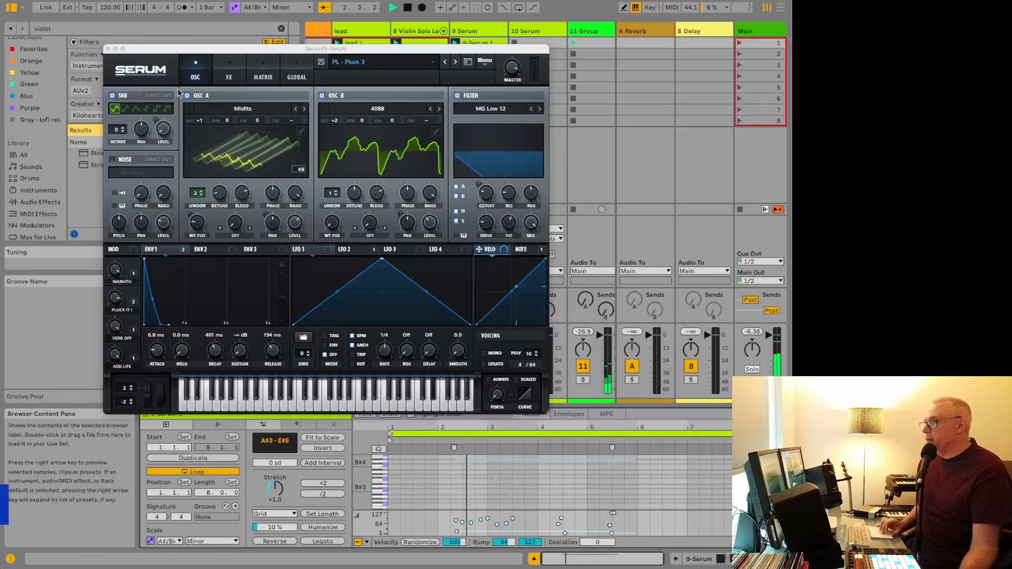
pyautogui.click(108, 49)
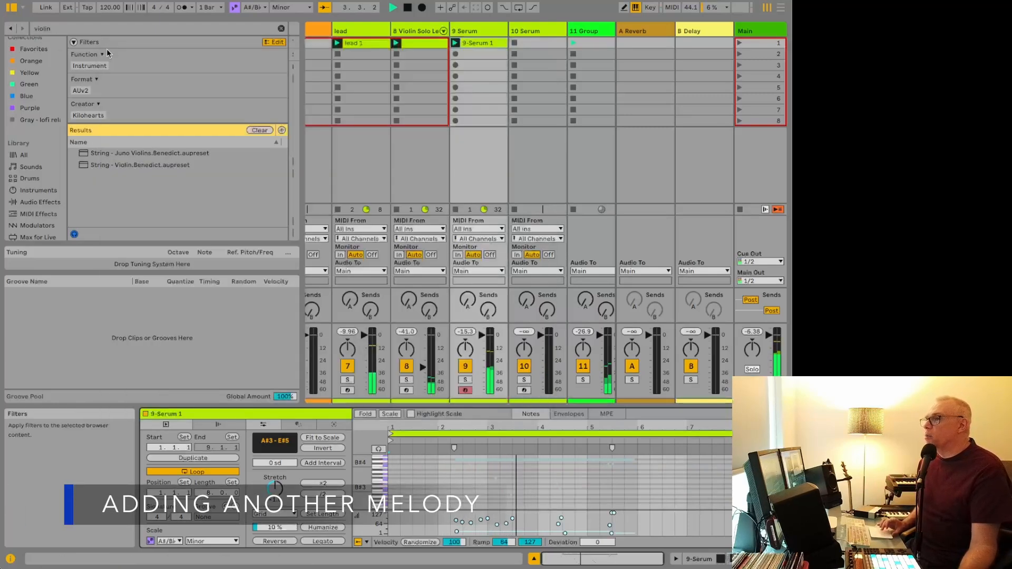
pyautogui.press('space')
# Load LD - Egyptian Ghosts from Phantom's House Serum Presets into Serum on the 10 Serum track, and reopen the preset list.
pyautogui.click(524, 32)
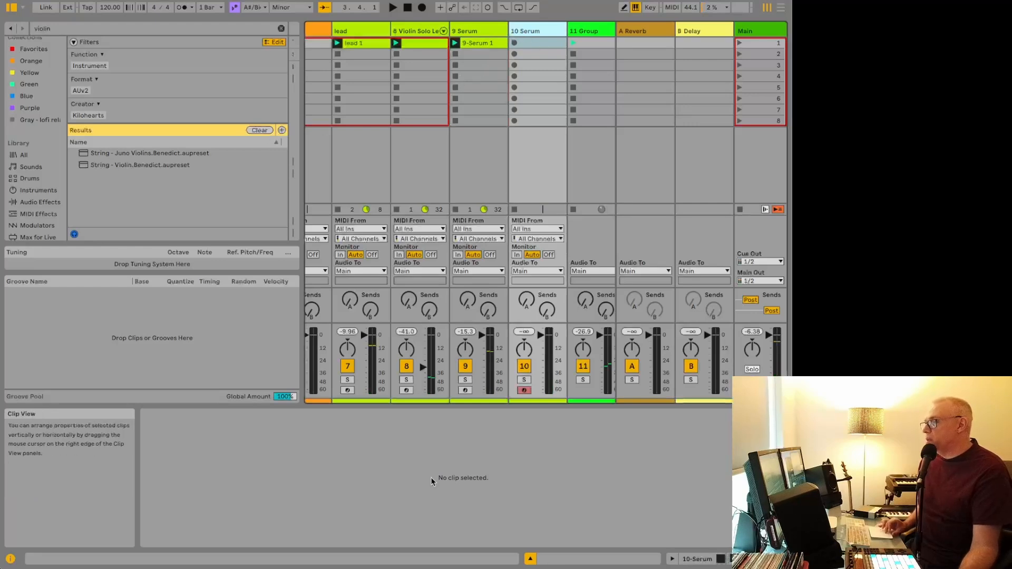
pyautogui.click(672, 558)
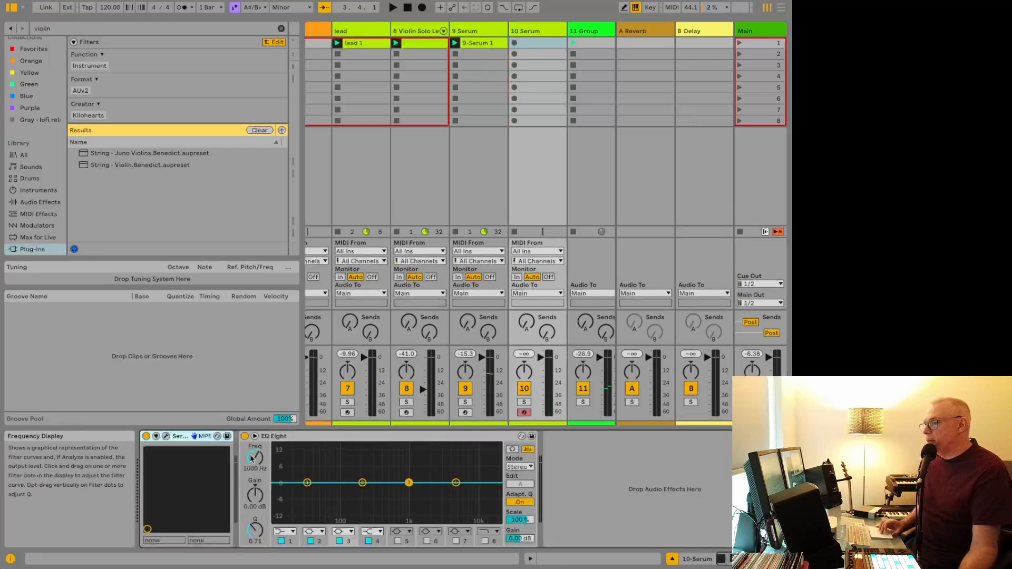
pyautogui.click(166, 438)
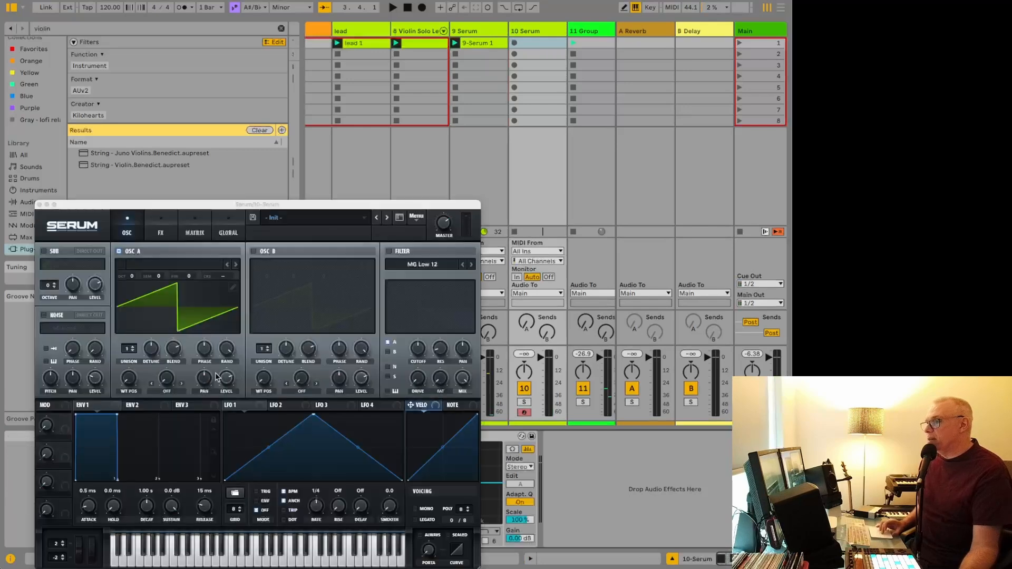
pyautogui.click(306, 218)
pyautogui.moveTo(316, 331)
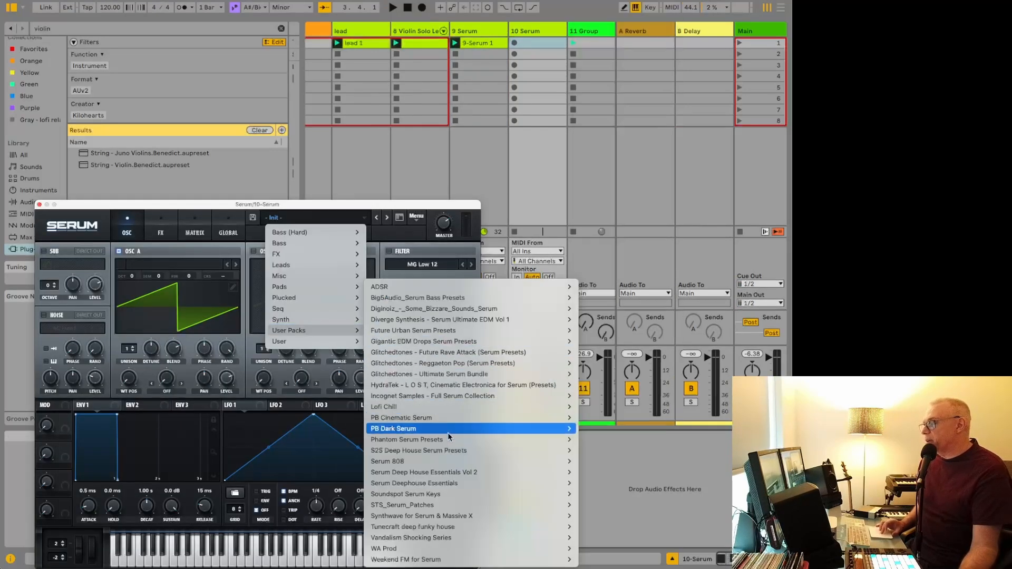
pyautogui.moveTo(451, 438)
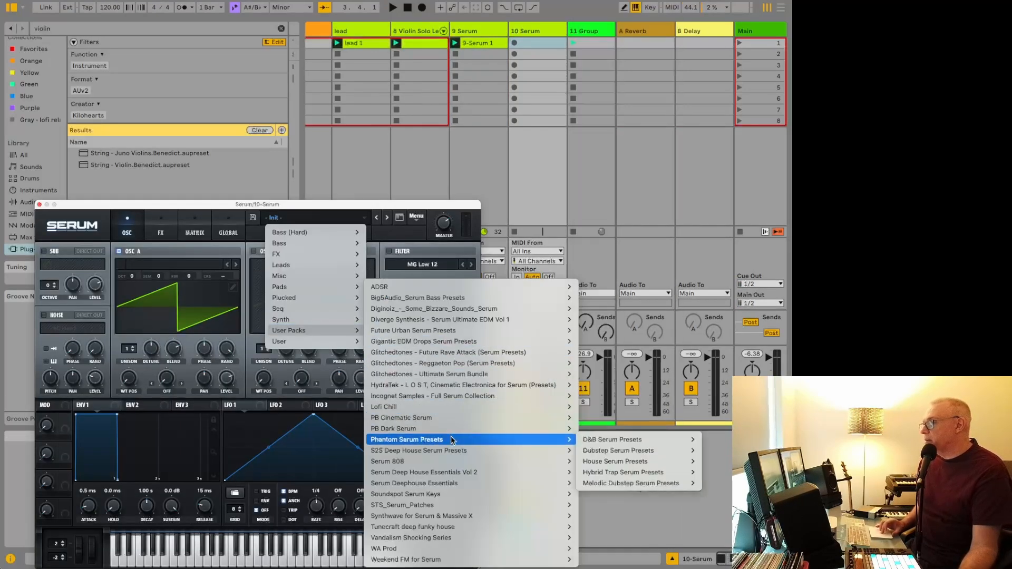
pyautogui.moveTo(652, 461)
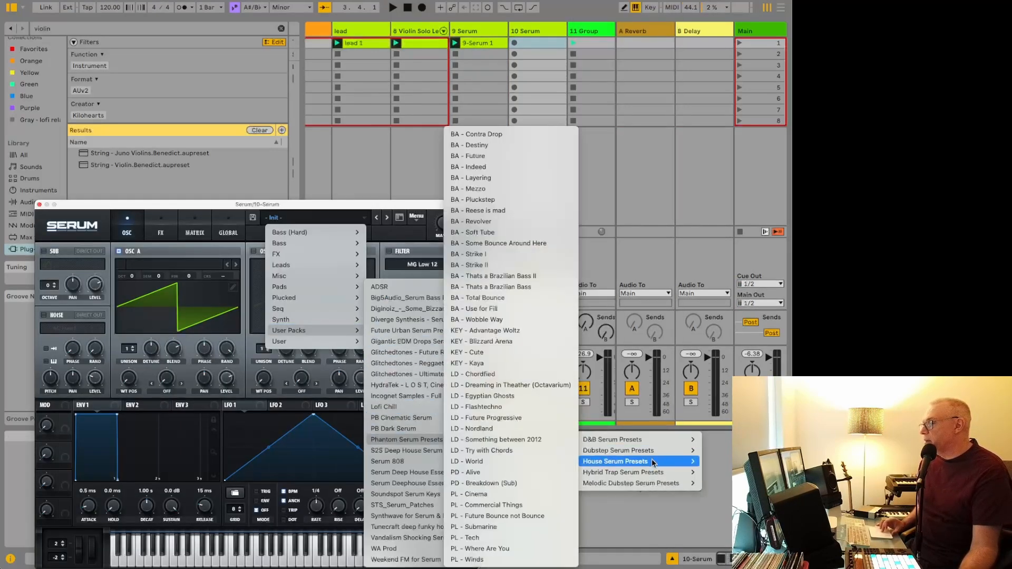
pyautogui.click(494, 396)
pyautogui.click(332, 218)
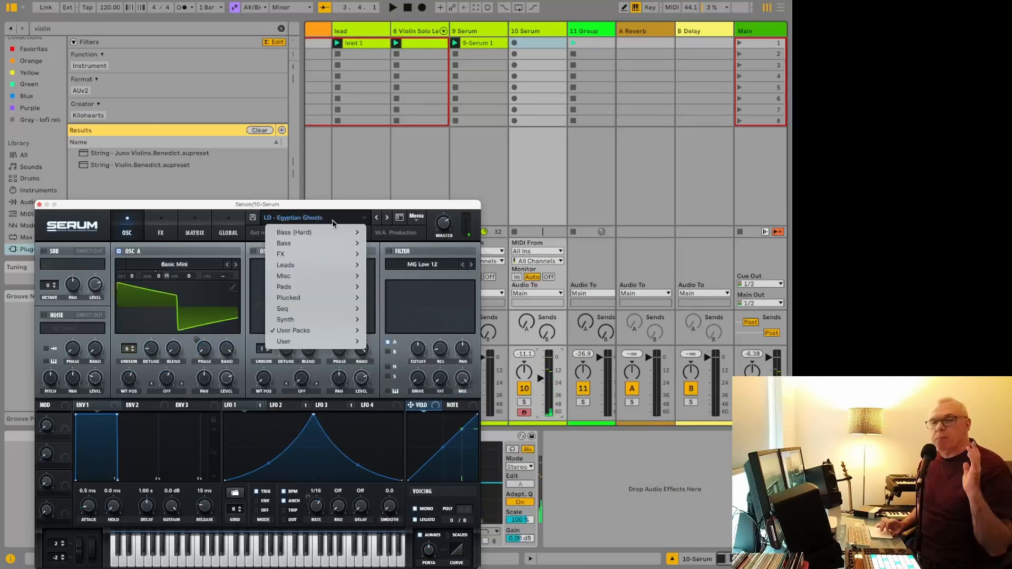
# Load the LD OrganClick preset from the Serum Deephouse Essentials user pack into Serum on the 10 Serum track.
pyautogui.moveTo(328, 321)
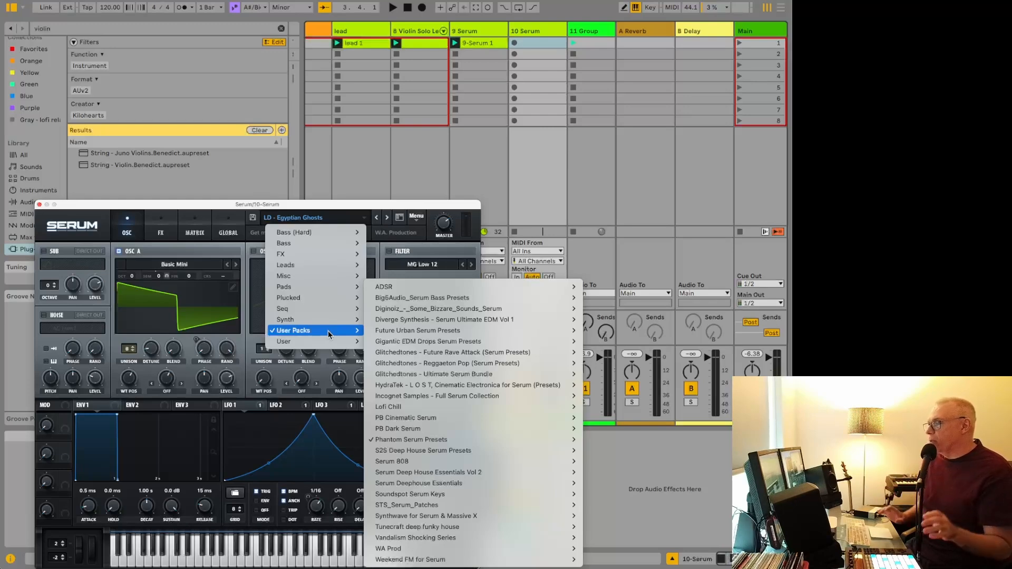
pyautogui.moveTo(461, 476)
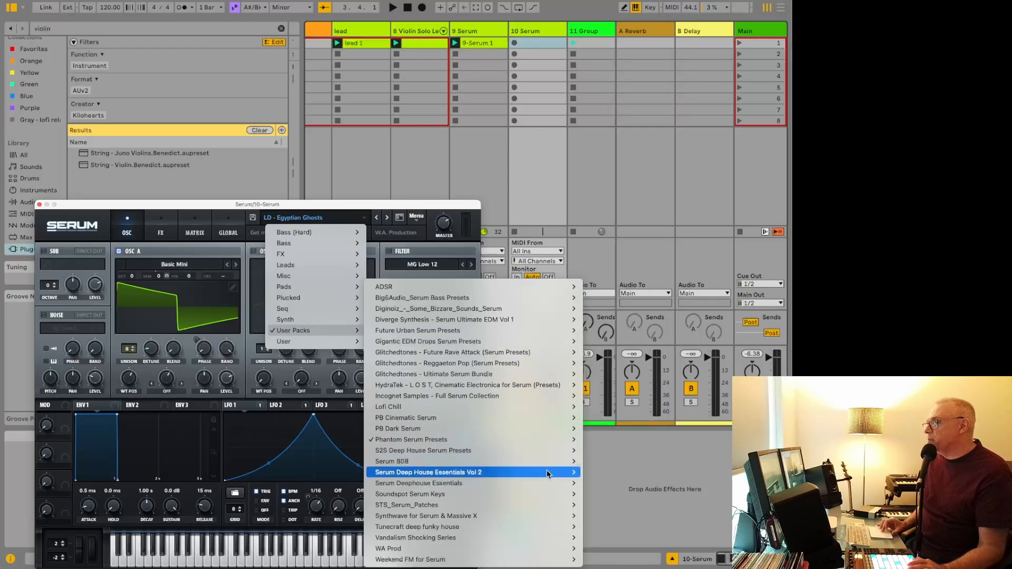
pyautogui.moveTo(539, 477)
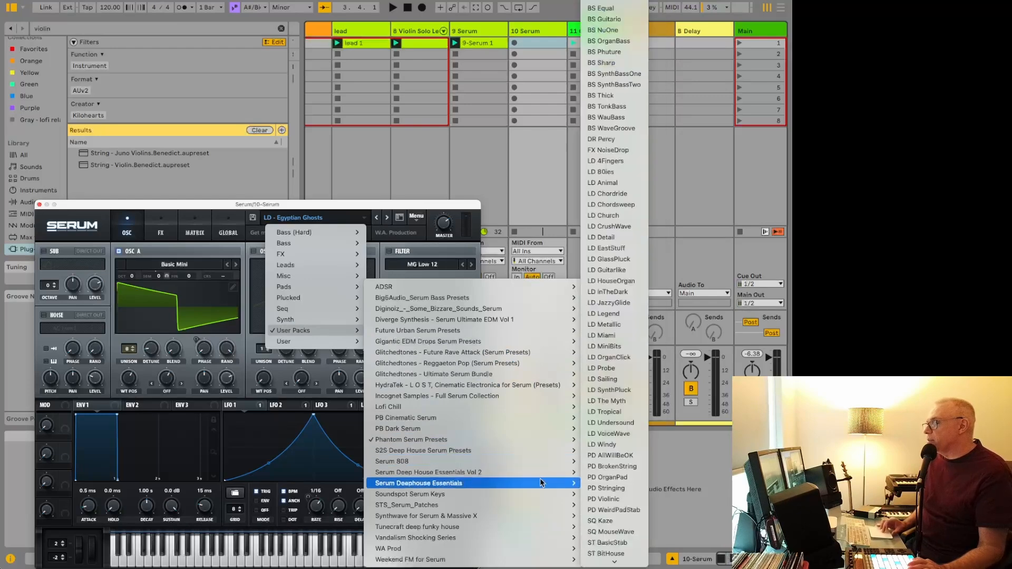
pyautogui.click(610, 359)
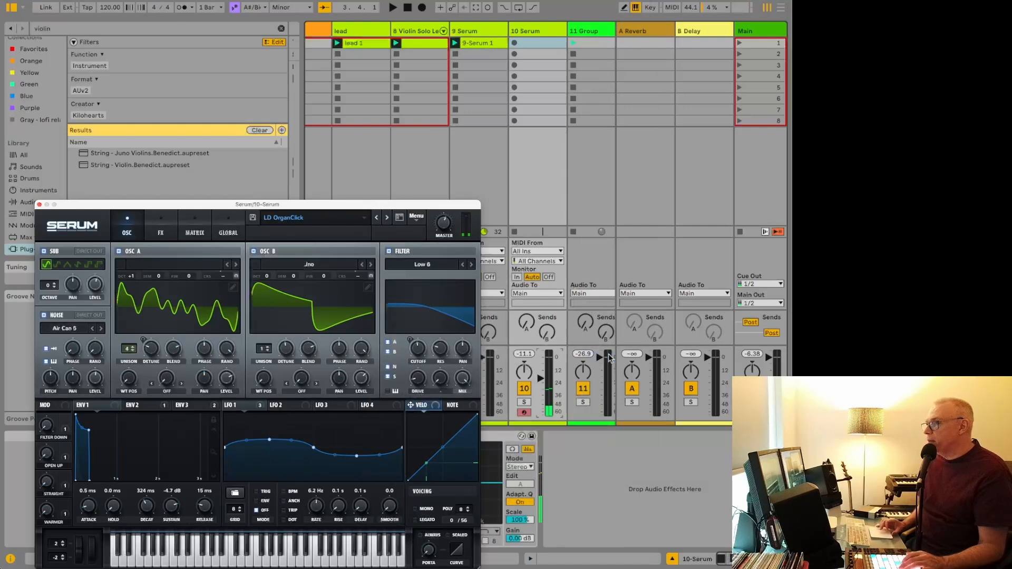
# Record a short organ melody into the first slot of the 10 Serum track, open its clip and close the Serum window.
pyautogui.click(515, 44)
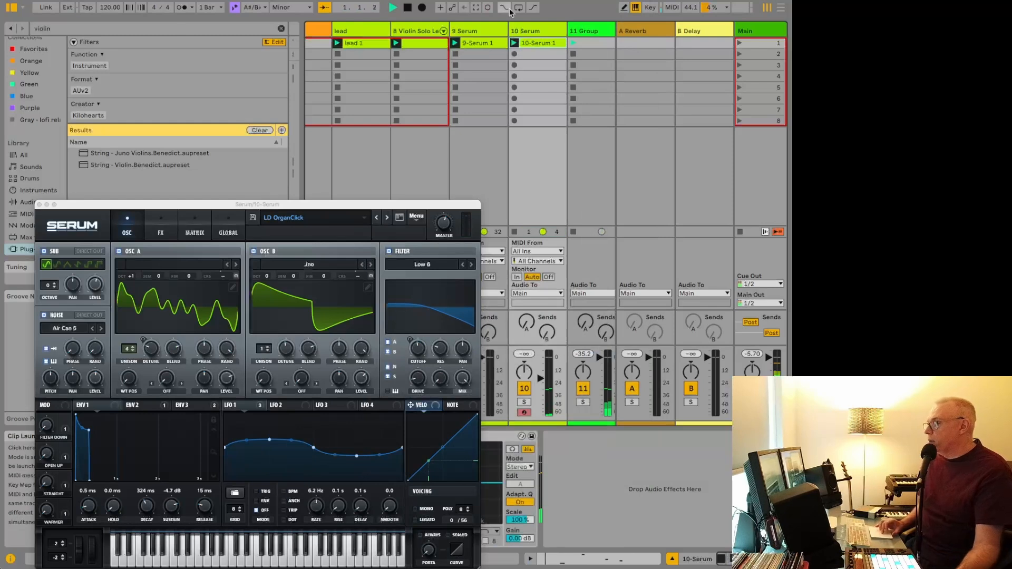
pyautogui.click(530, 43)
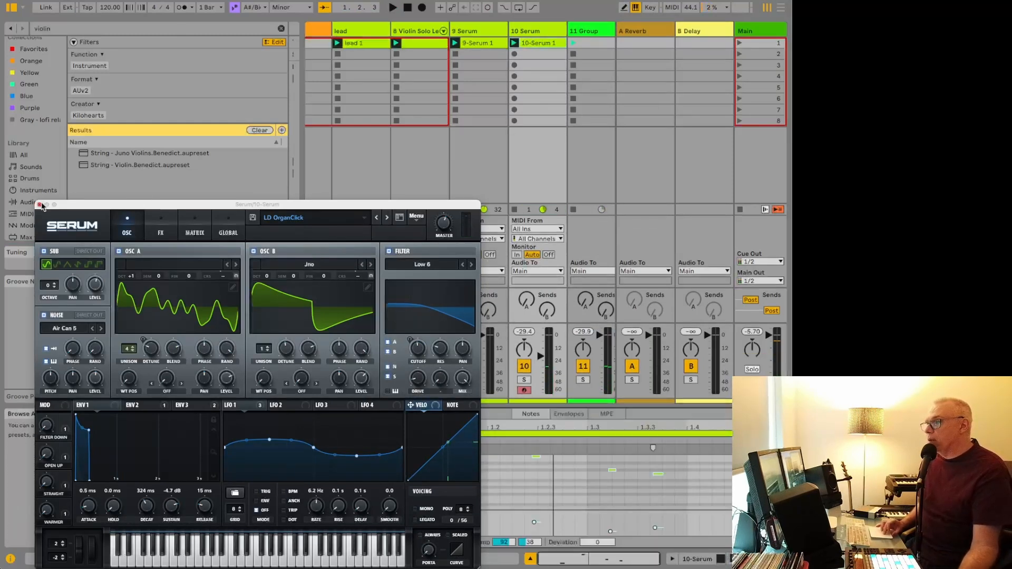
pyautogui.click(40, 204)
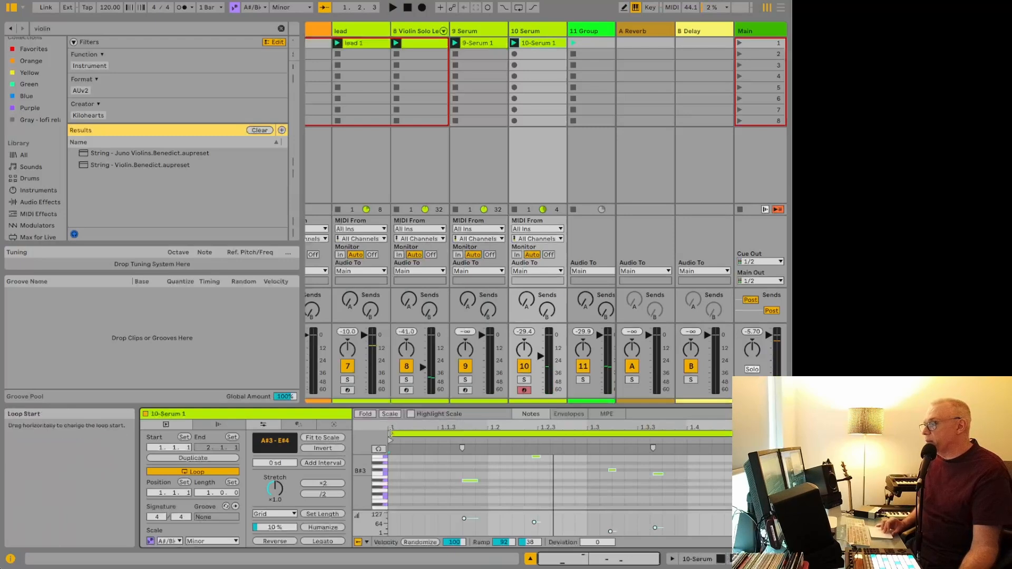
# Tighten the organ clip's loop to start at 1.1.4 on the first note and end after the third note, and crop the clip to it.
pyautogui.moveTo(391, 434); pyautogui.dragTo(464, 435)
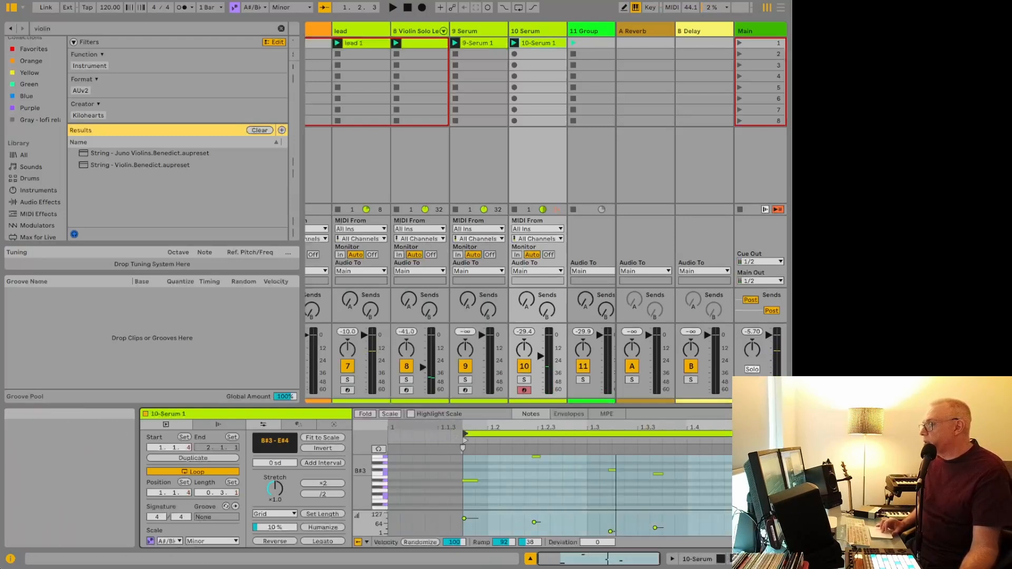
pyautogui.moveTo(730, 447); pyautogui.dragTo(625, 447)
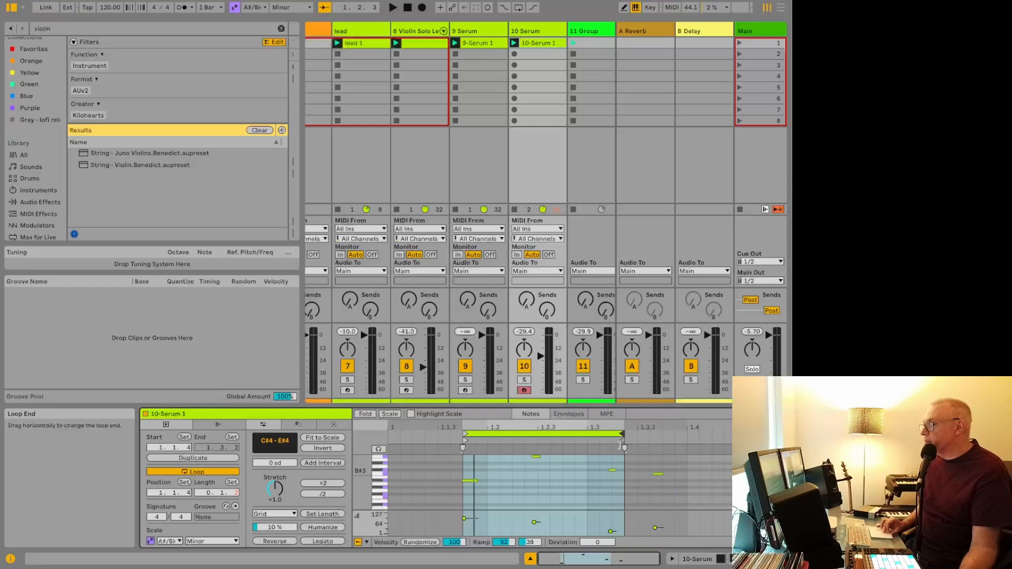
pyautogui.click(474, 491)
pyautogui.rightClick(552, 488)
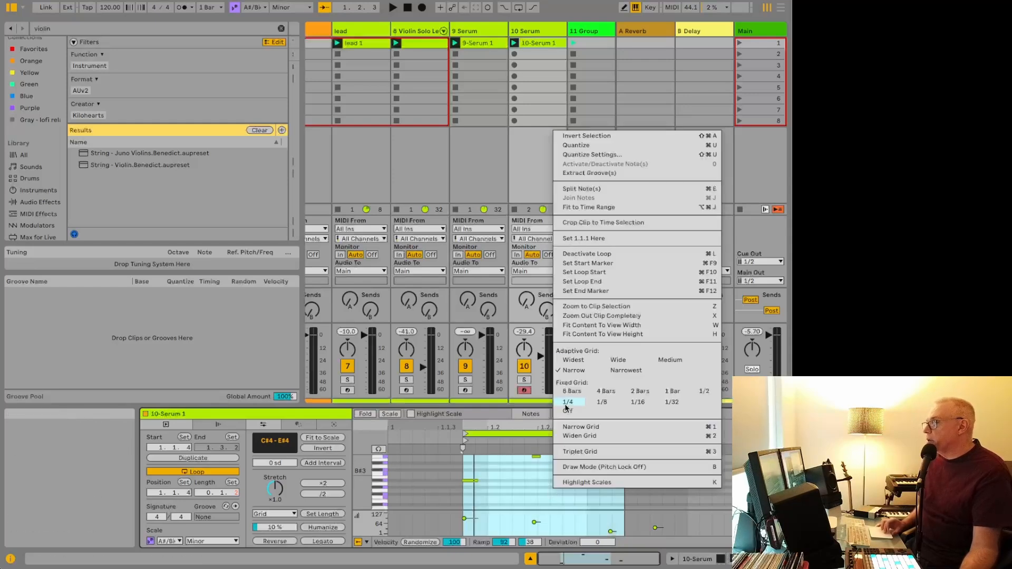
pyautogui.click(590, 222)
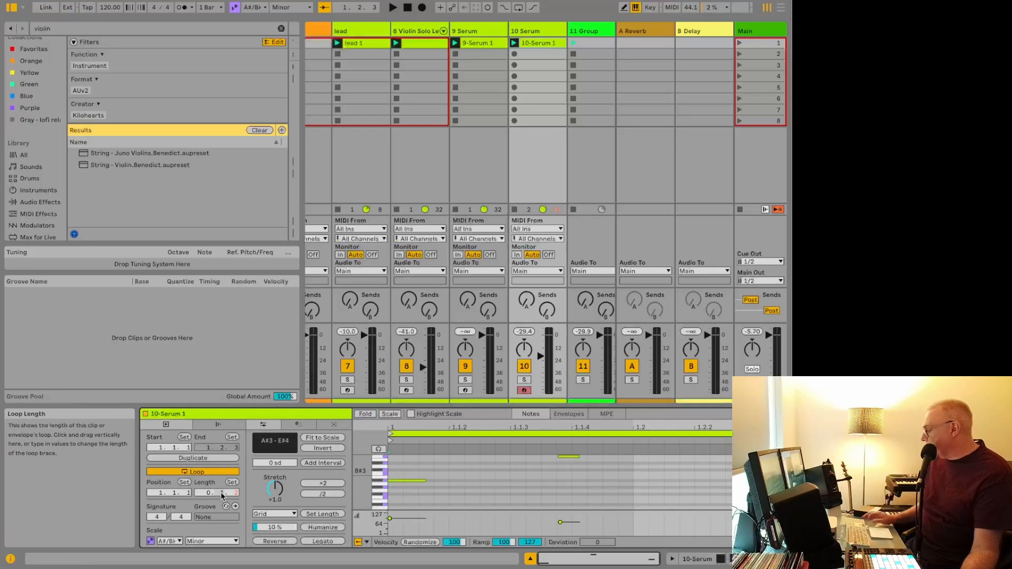
# Set the organ clip's loop length to 0.2.0, play it with the other parts and lower the 10 Serum track's volume.
pyautogui.moveTo(222, 496); pyautogui.dragTo(222, 490)
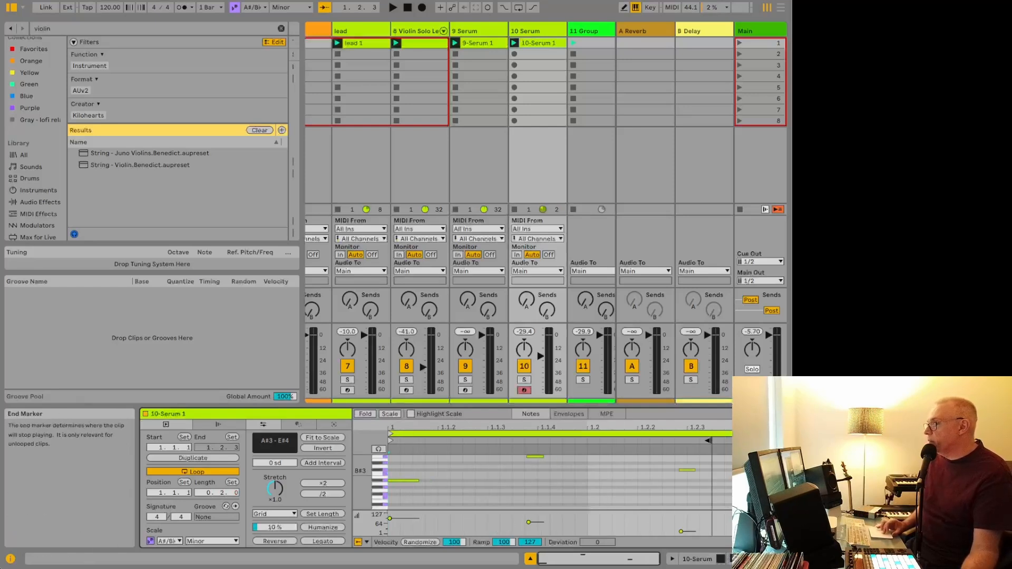
pyautogui.press('space')
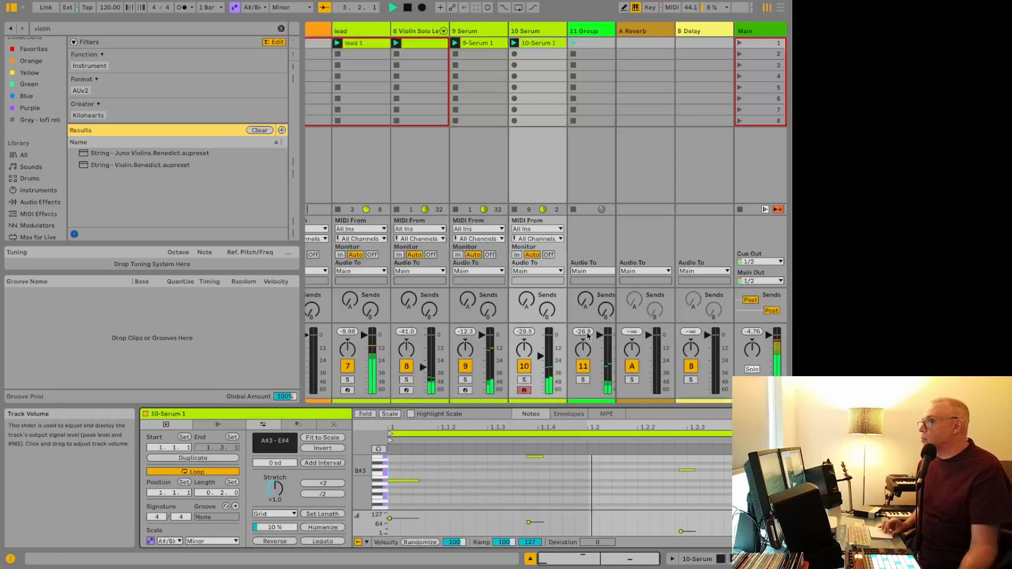
pyautogui.moveTo(542, 357); pyautogui.dragTo(542, 369)
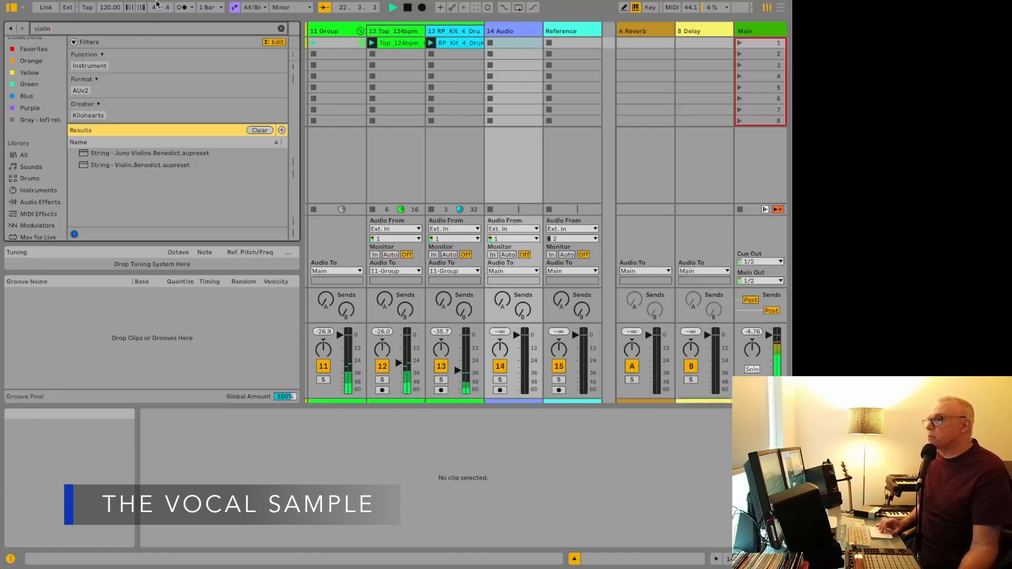
# Insert a new MIDI track after 14 Audio and replace the browser search with "female".
pyautogui.click(111, 1)
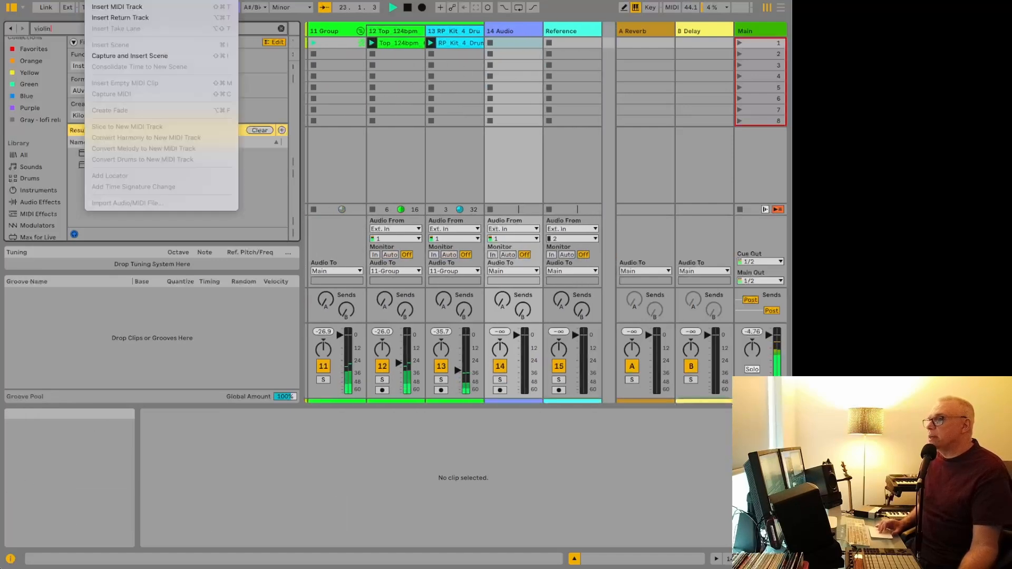
pyautogui.click(116, 8)
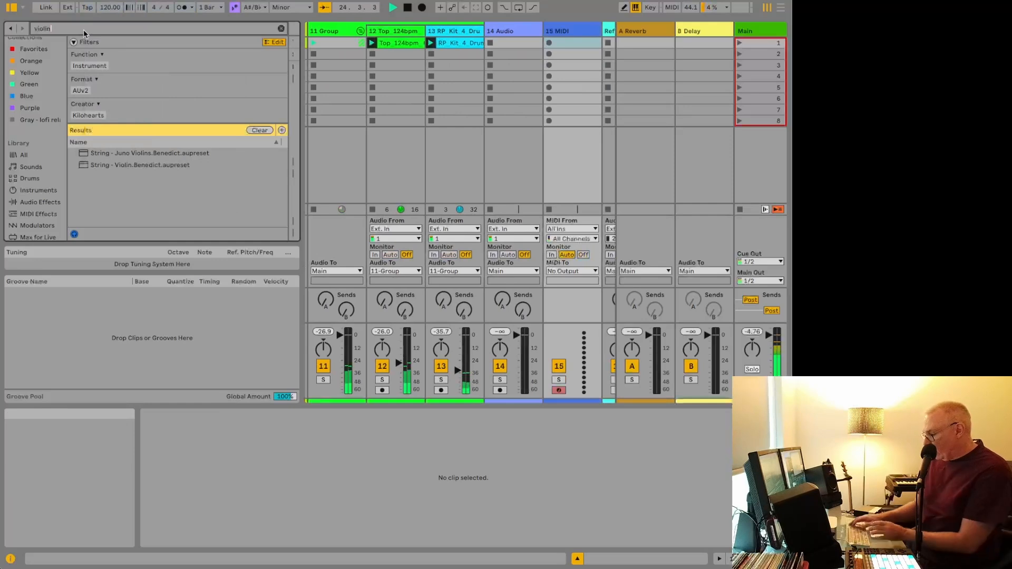
pyautogui.press('BackSpace')
pyautogui.press('BackSpace')
pyautogui.press('BackSpace')
pyautogui.press('BackSpace')
pyautogui.press('BackSpace')
pyautogui.press('BackSpace')
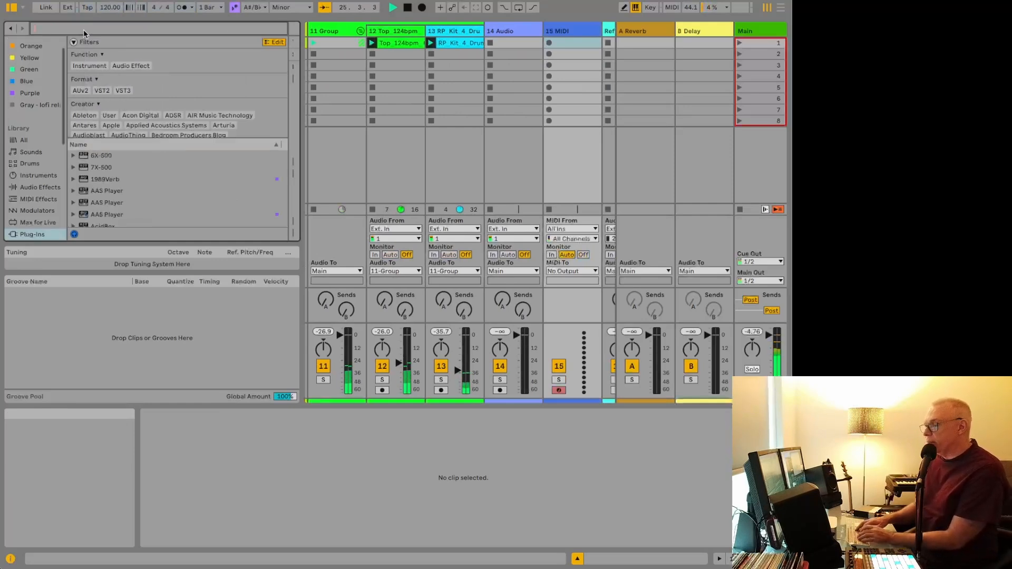
pyautogui.write('femal')
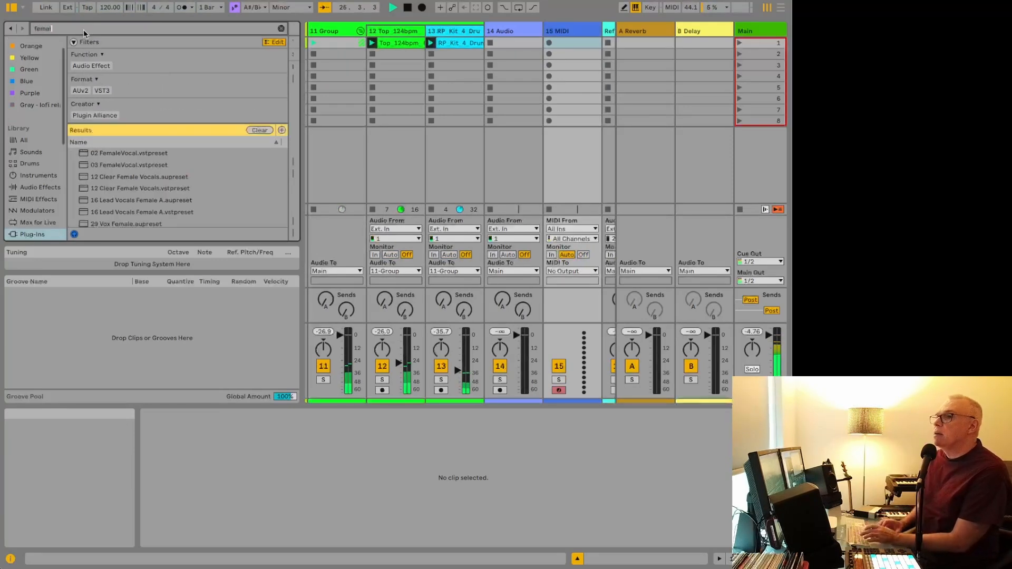
pyautogui.write('e')
# Browse the sound libraries folder for female vocal samples, including the EtherealDeepHouse and SHARP - Female Pop Vocals packs.
pyautogui.scroll(-1, 103, 182)
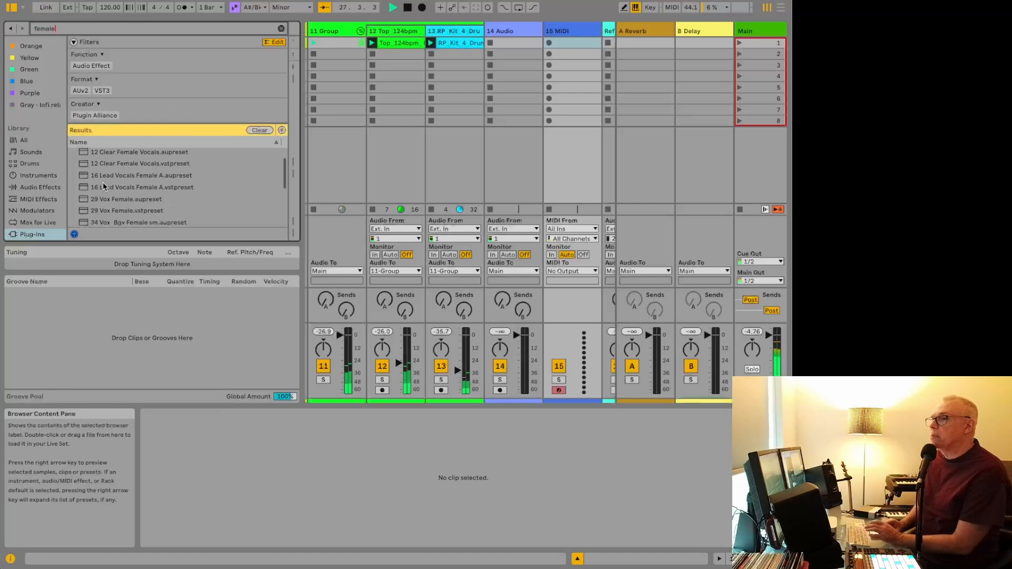
pyautogui.scroll(-2, 103, 183)
pyautogui.scroll(-5, 34, 199)
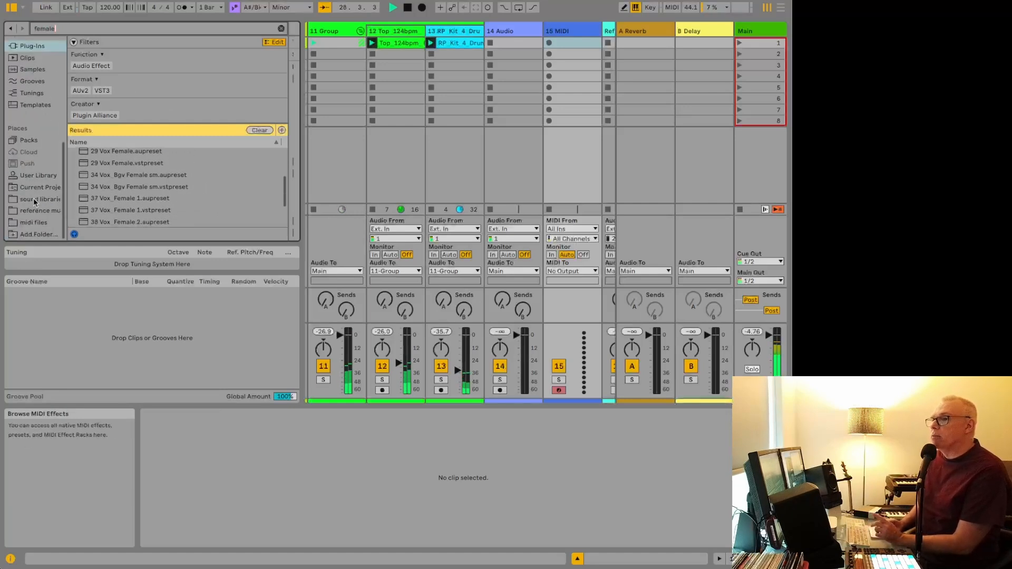
pyautogui.click(31, 200)
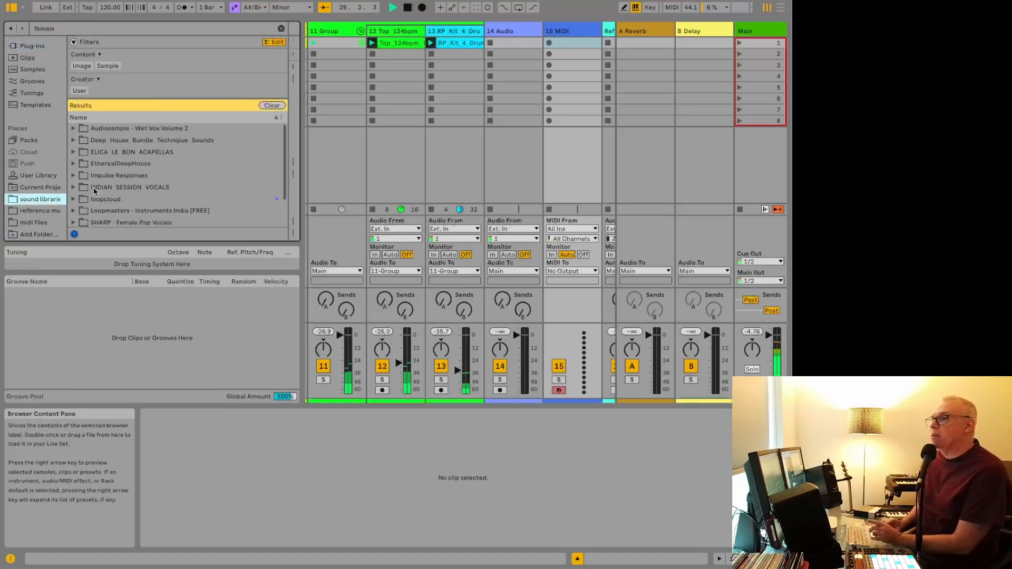
pyautogui.click(73, 164)
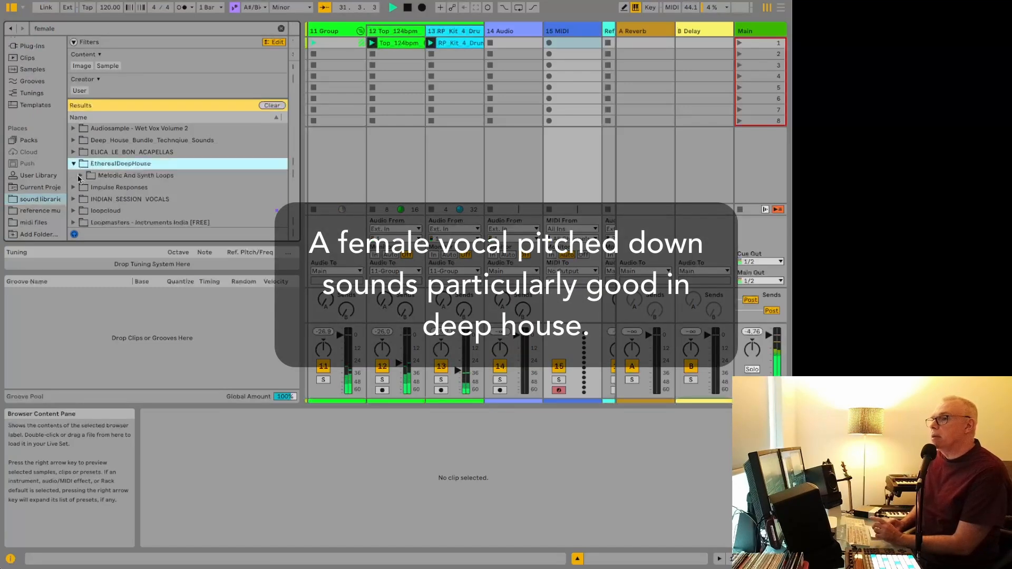
pyautogui.click(80, 176)
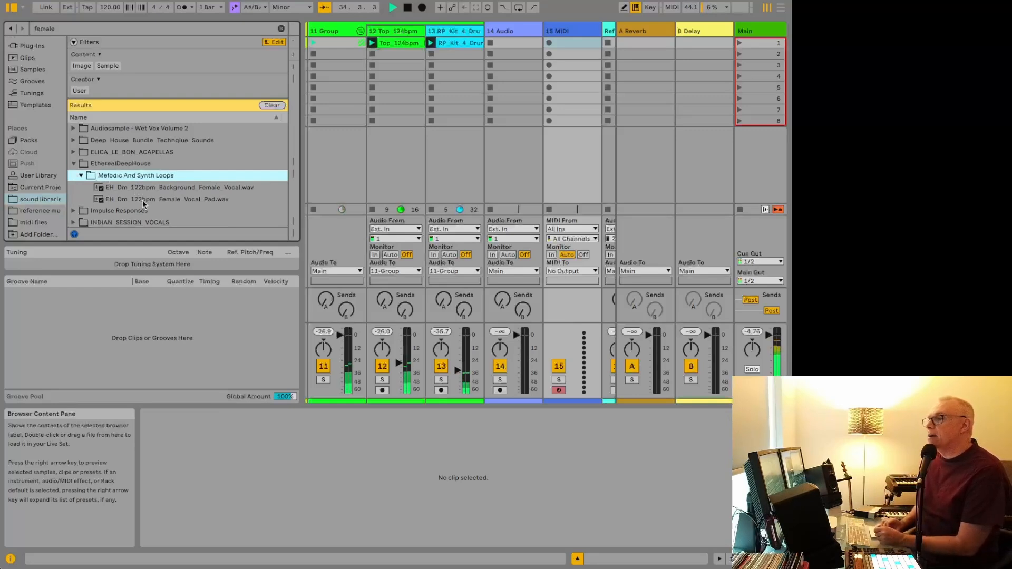
pyautogui.scroll(-2, 138, 202)
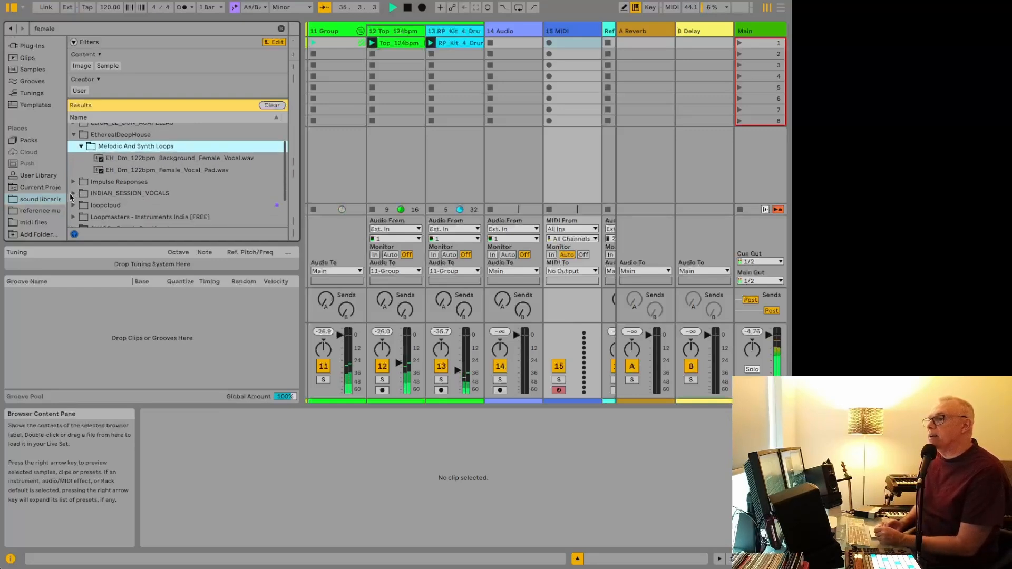
pyautogui.scroll(-3, 74, 206)
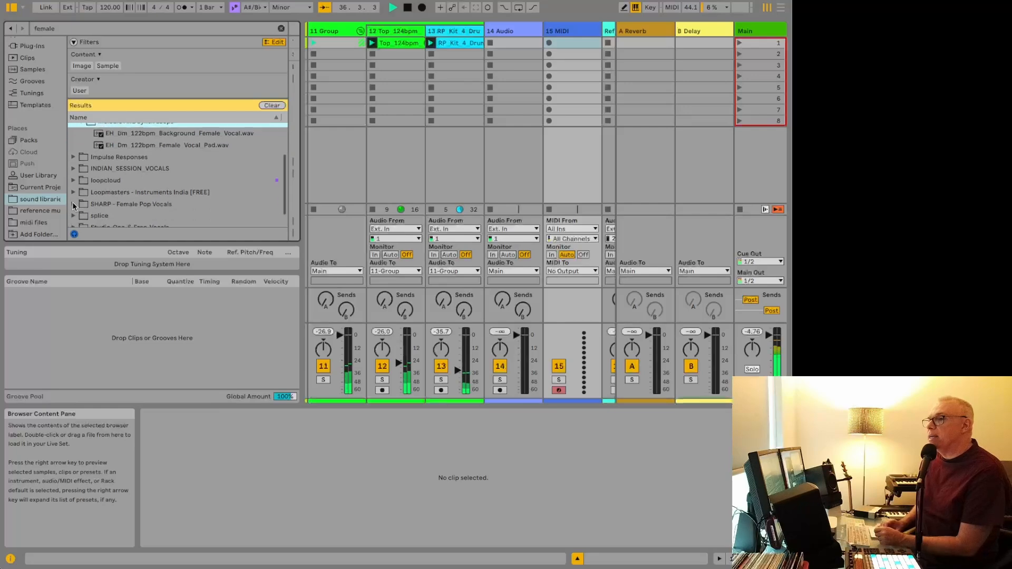
pyautogui.click(74, 186)
pyautogui.scroll(-2, 81, 189)
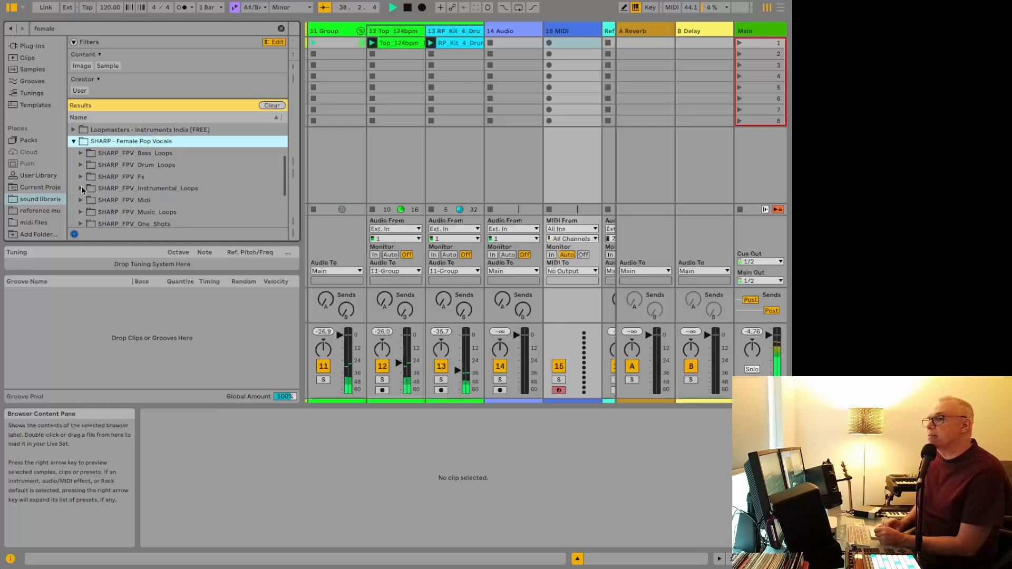
pyautogui.scroll(-3, 81, 186)
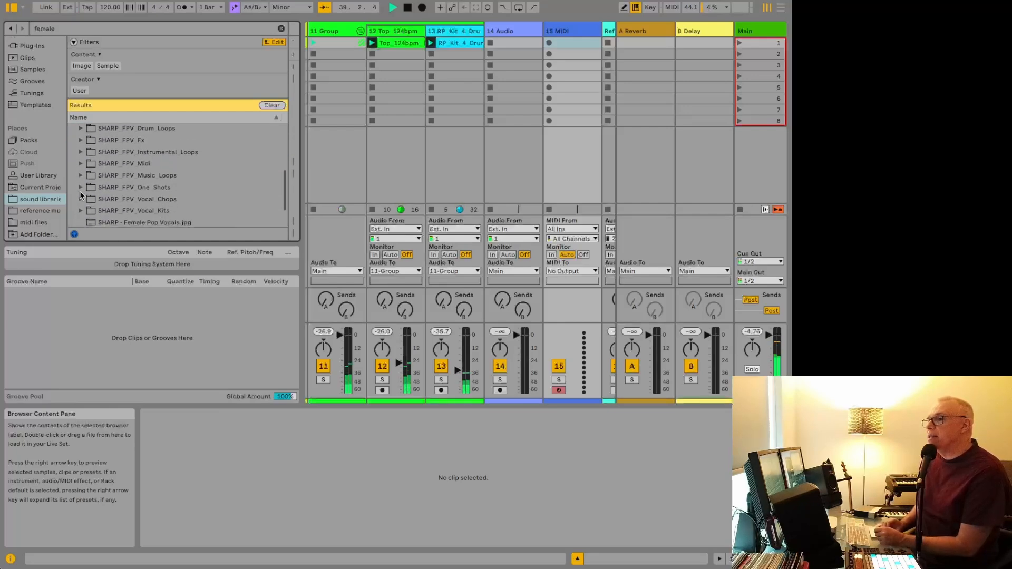
pyautogui.scroll(-2, 81, 185)
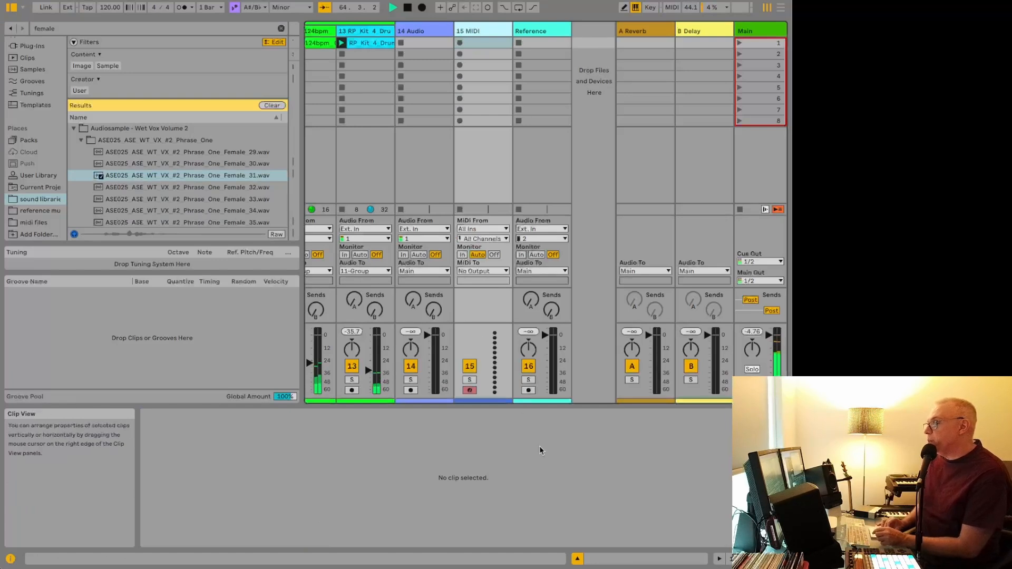
# Load ASE025_ASE_WT_VX_#2_Phrase_One_Female_31.wav as a Simpler on the 15 MIDI track and slice it by transient at 80% sensitivity.
pyautogui.click(730, 560)
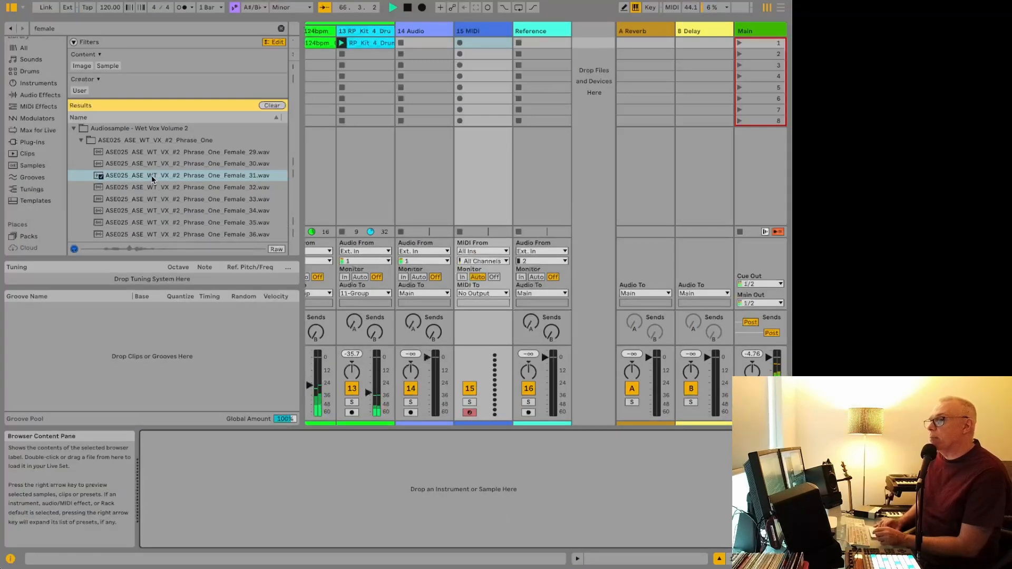
pyautogui.moveTo(152, 180); pyautogui.dragTo(233, 342)
pyautogui.moveTo(256, 434); pyautogui.dragTo(256, 481)
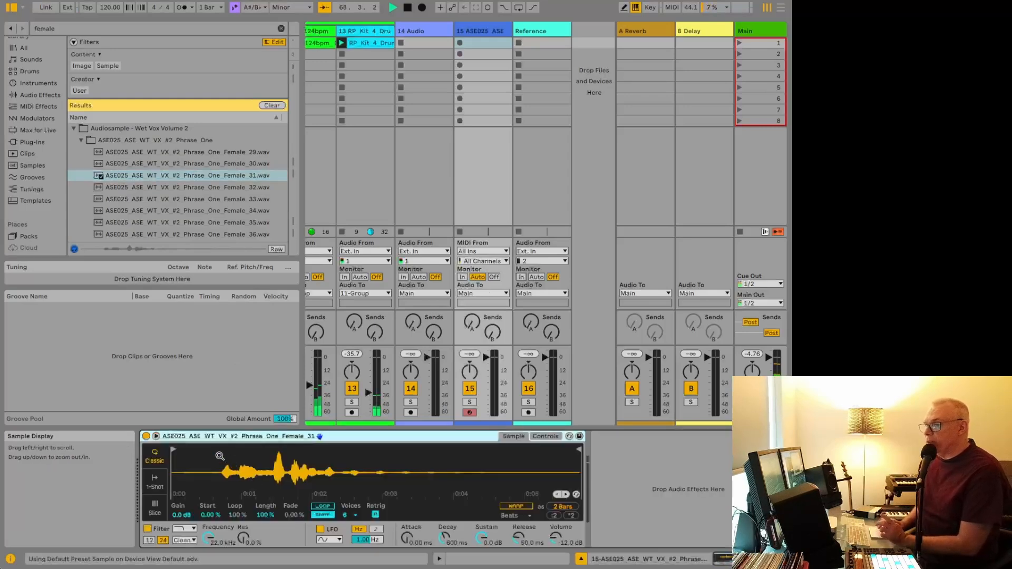
pyautogui.click(153, 509)
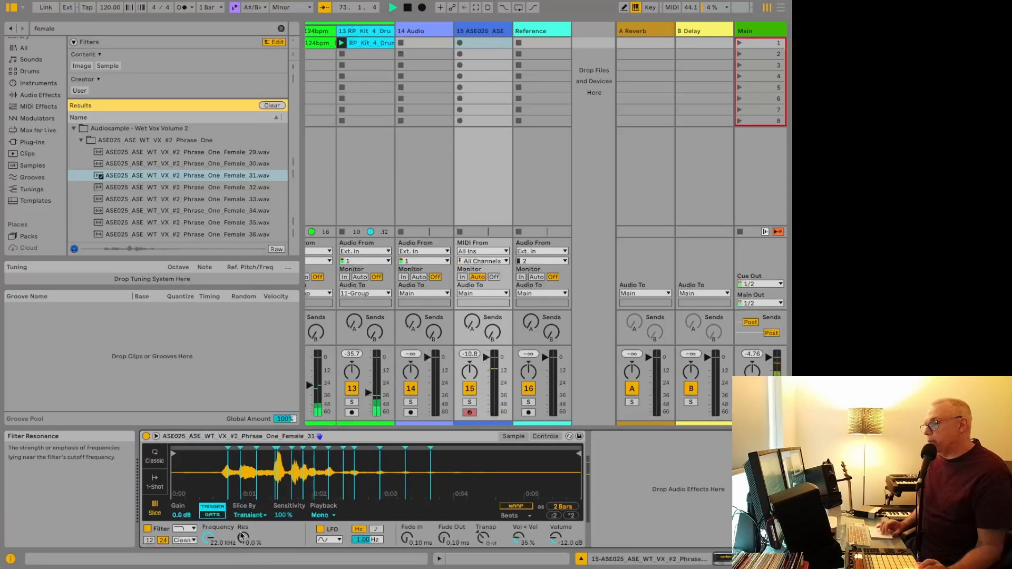
pyautogui.moveTo(288, 519); pyautogui.dragTo(288, 530)
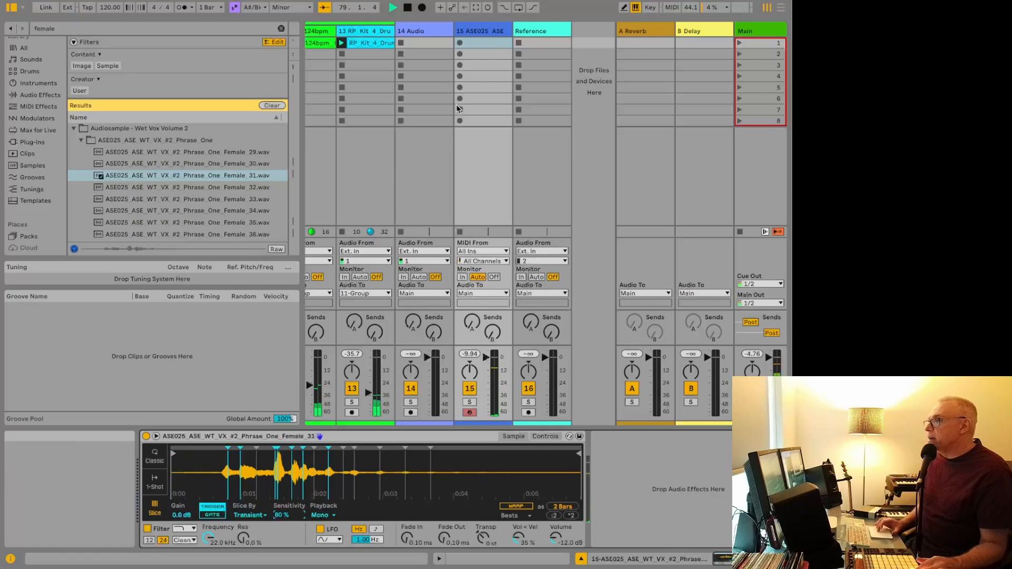
# Record a sliced vocal pattern into the second slot of track 15, open the clip and stop playback.
pyautogui.click(460, 54)
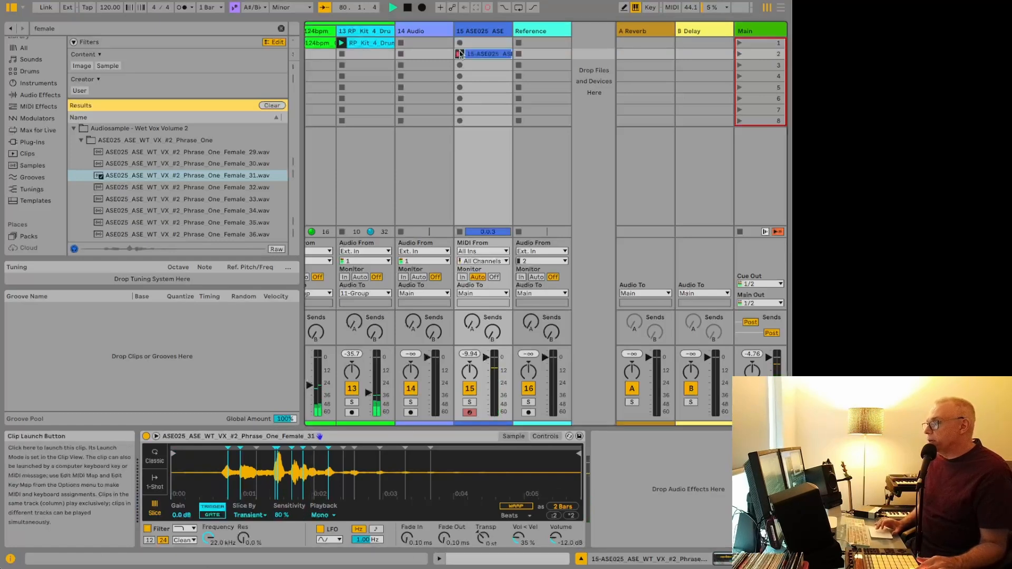
pyautogui.click(468, 54)
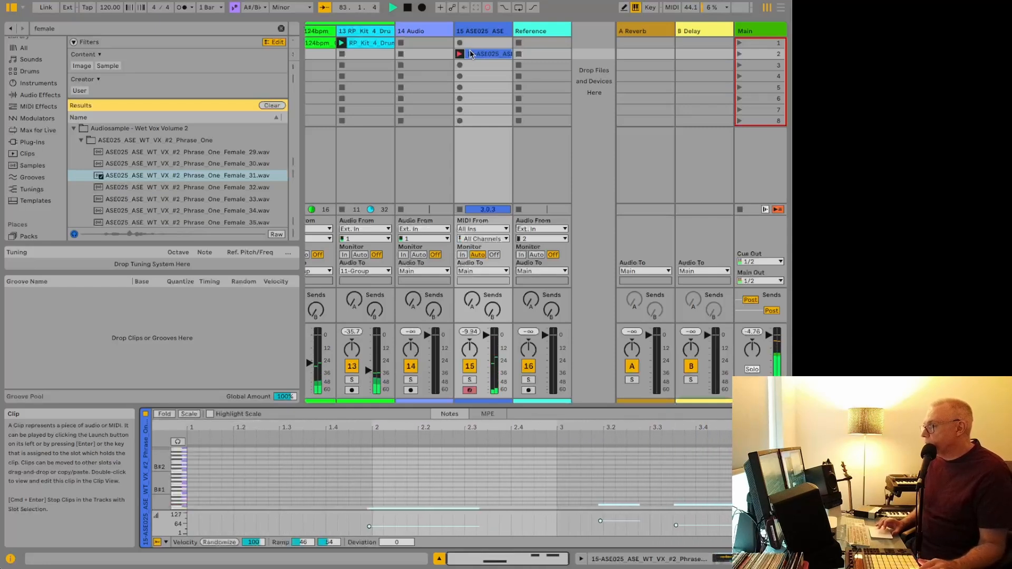
pyautogui.press('space')
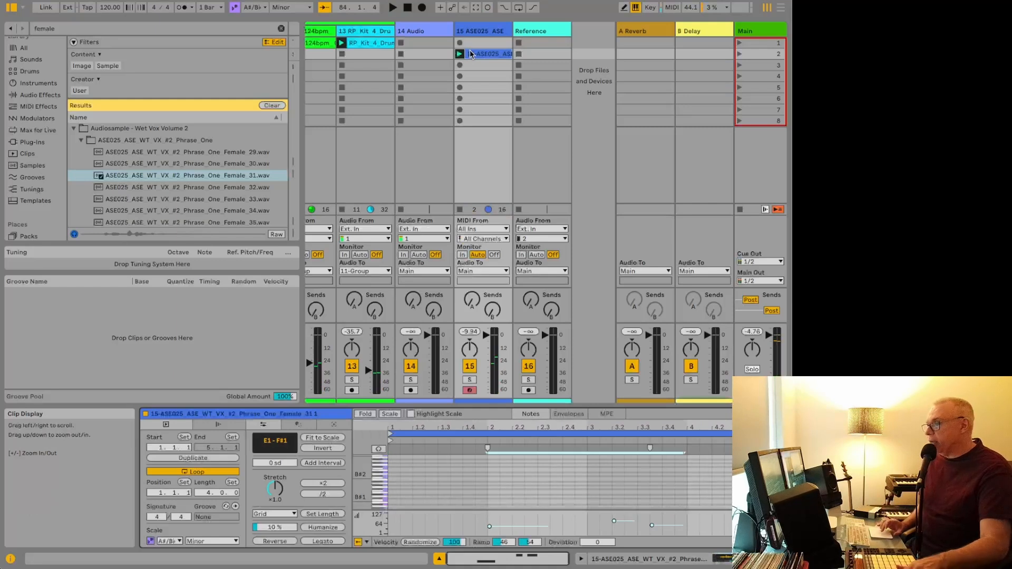
# Warp the Simpler vocal sample on track 15 in Complex Pro mode and play the vocal pattern back.
pyautogui.click(636, 559)
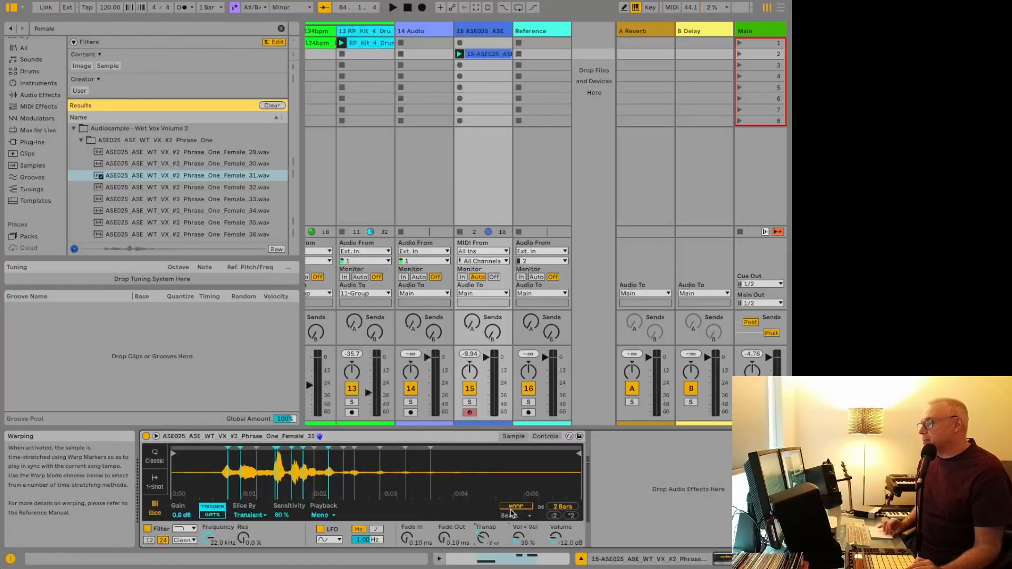
pyautogui.click(510, 516)
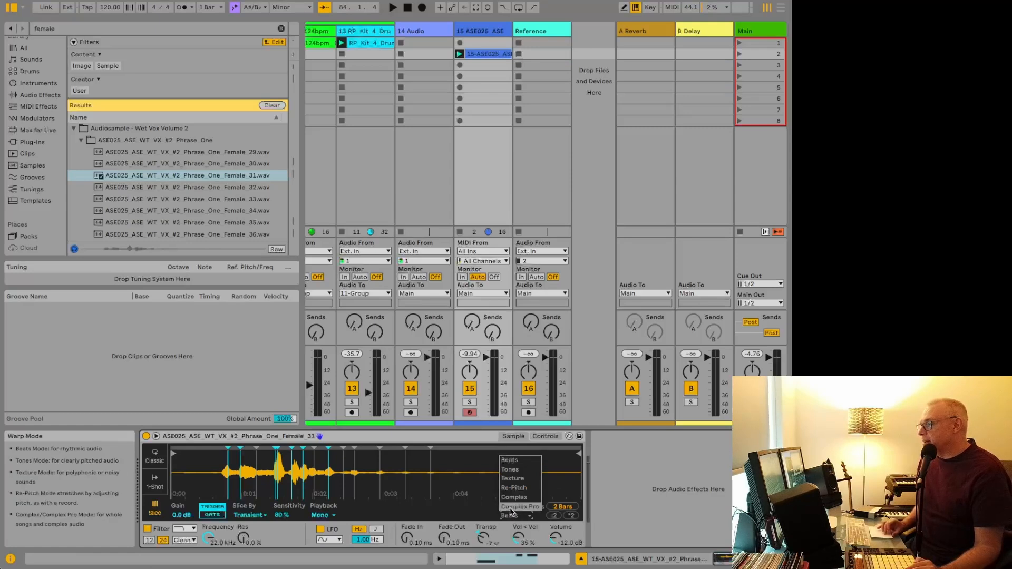
pyautogui.click(514, 507)
pyautogui.click(511, 507)
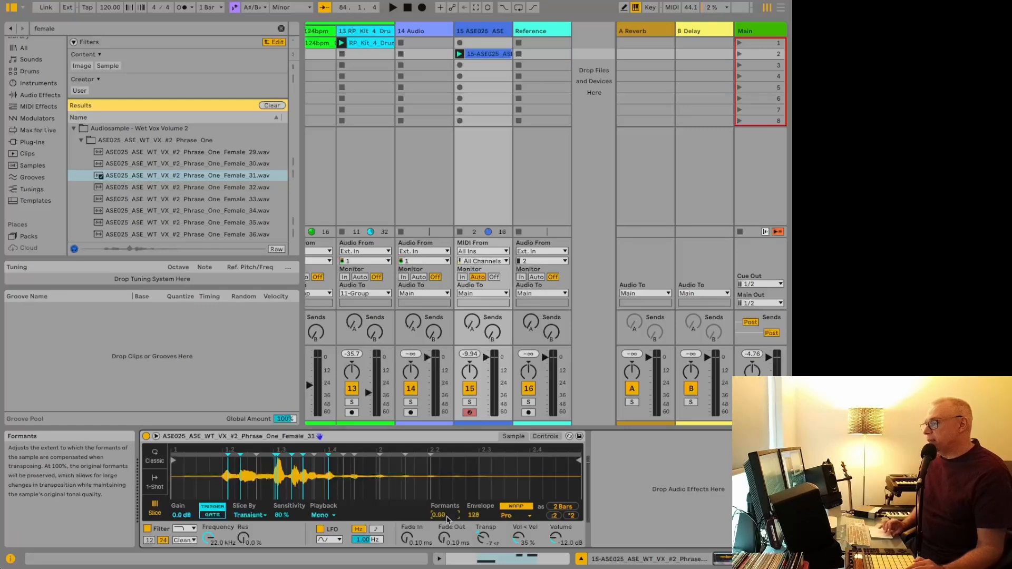
pyautogui.press('space')
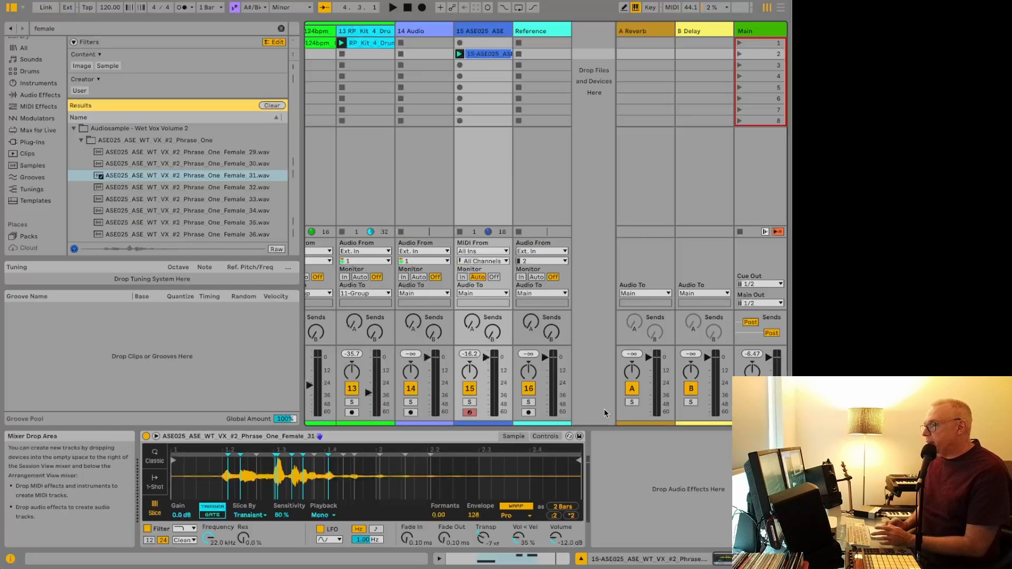
# Search the plug-ins for "raum" and add the Raum reverb after the Simpler on track 15.
pyautogui.click(156, 29)
pyautogui.write('raum')
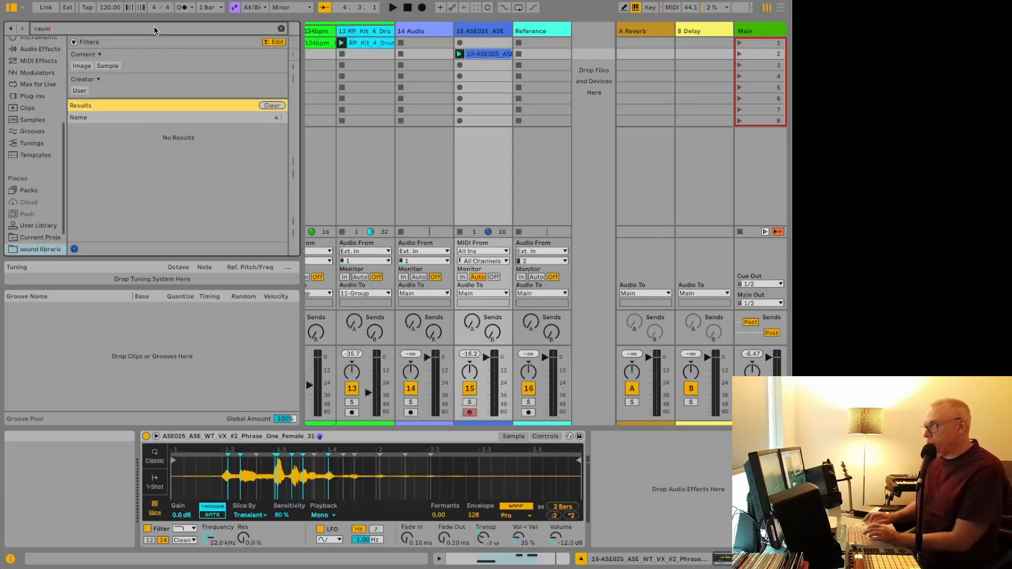
pyautogui.click(34, 97)
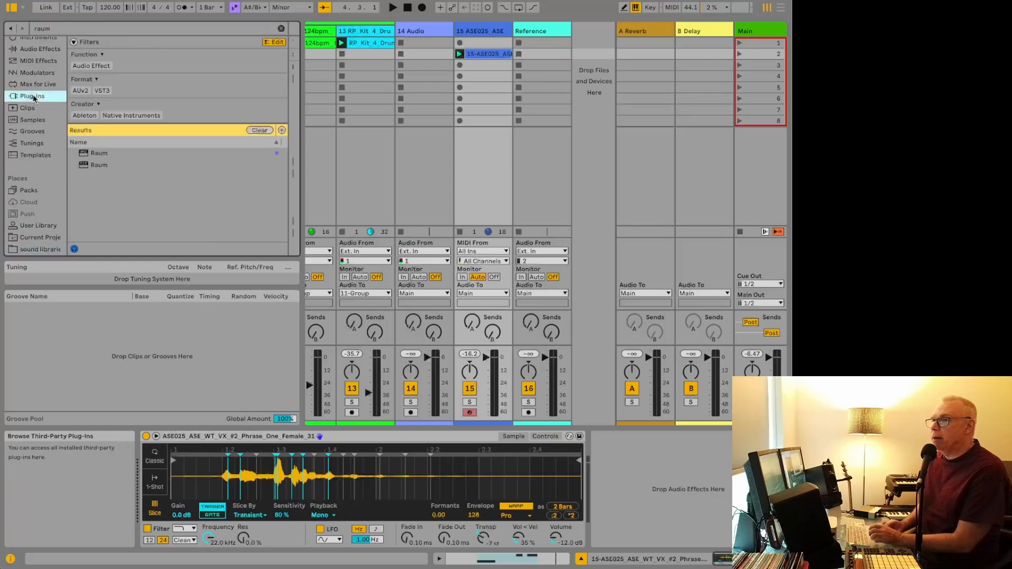
pyautogui.click(102, 154)
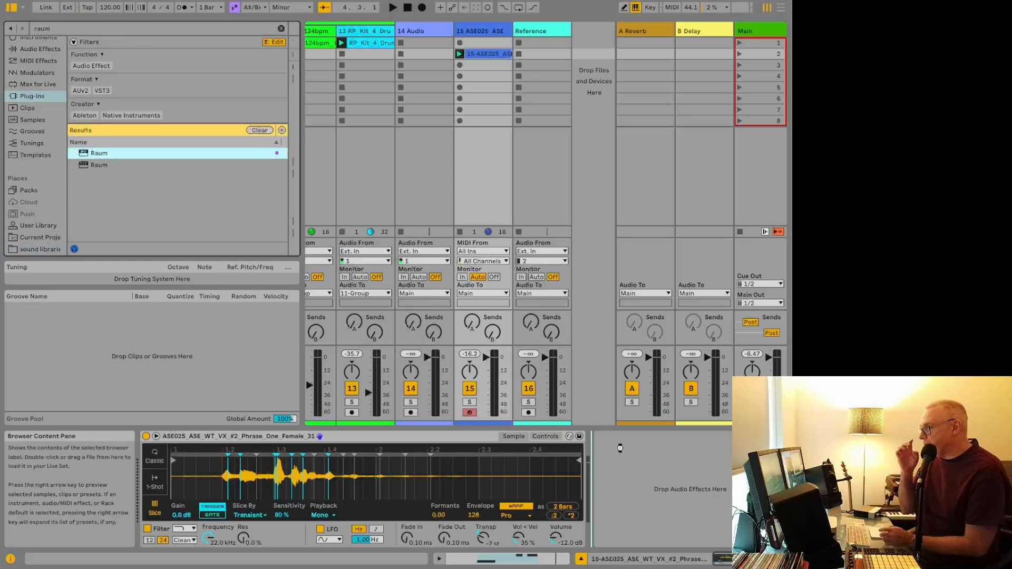
pyautogui.press('Return')
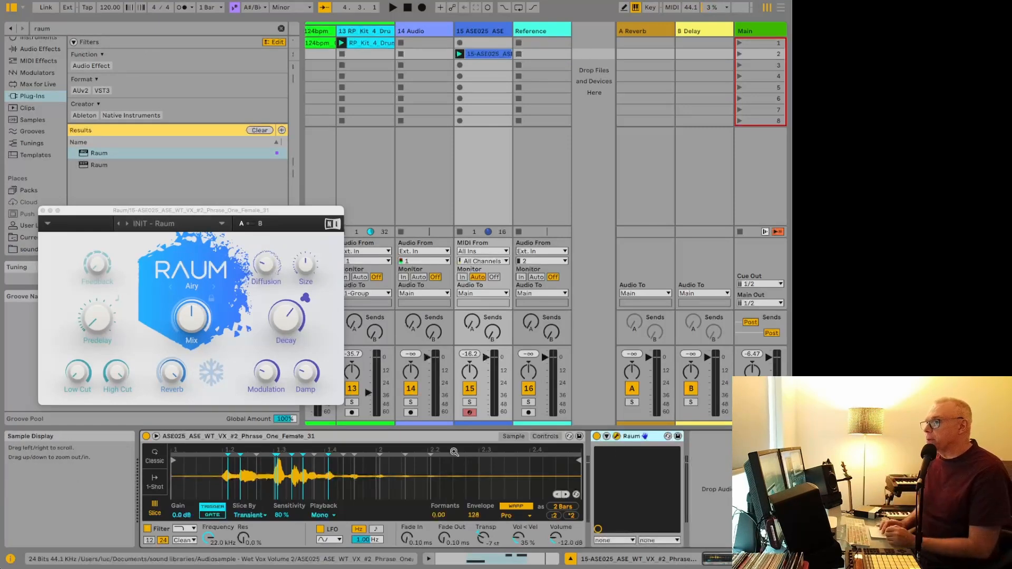
# Lower Raum's mix, raise its decay and size slightly, and close the plug-in window.
pyautogui.click(201, 323)
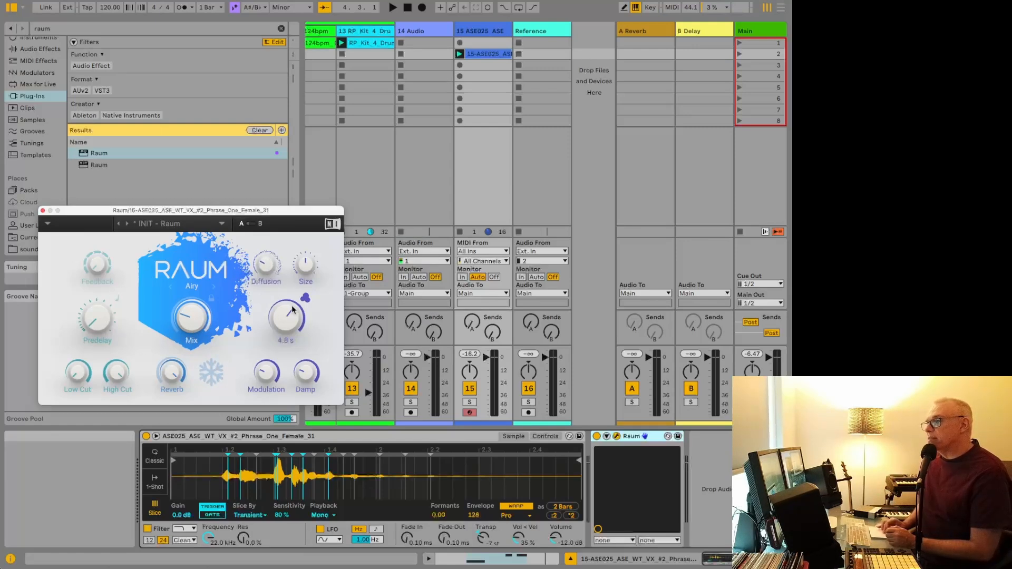
pyautogui.moveTo(290, 310); pyautogui.dragTo(290, 305)
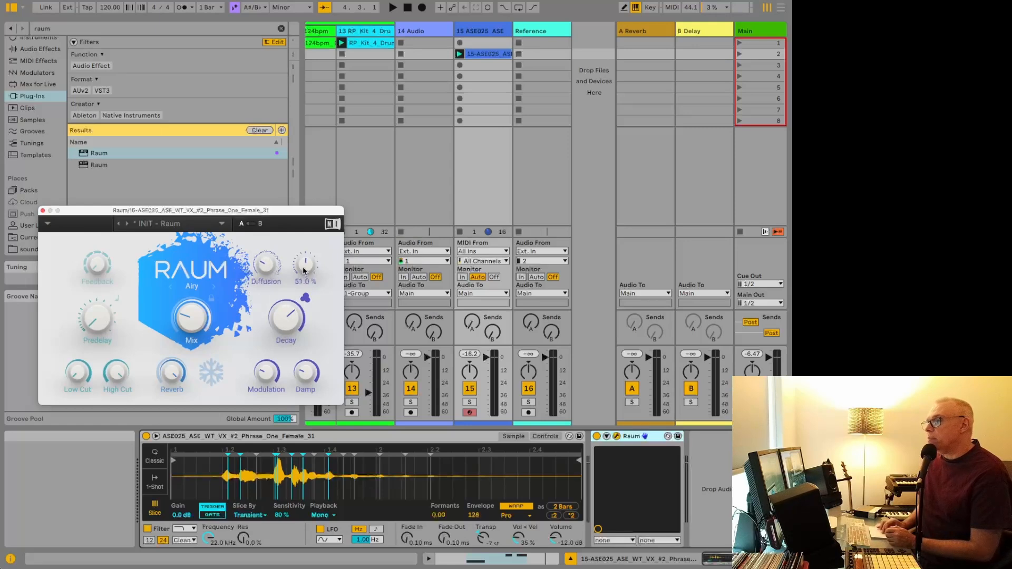
pyautogui.moveTo(305, 260); pyautogui.dragTo(305, 247)
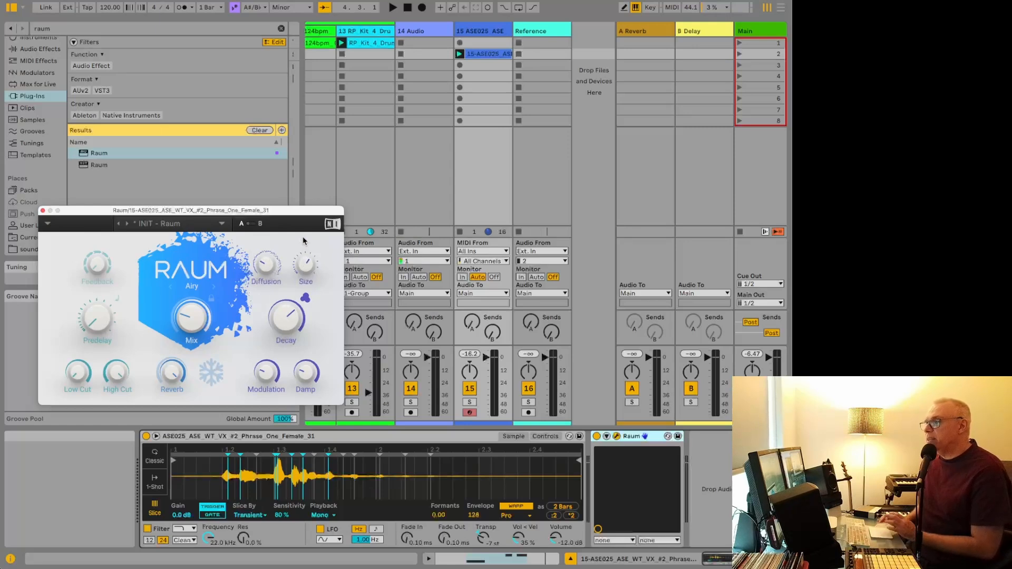
pyautogui.moveTo(182, 328)
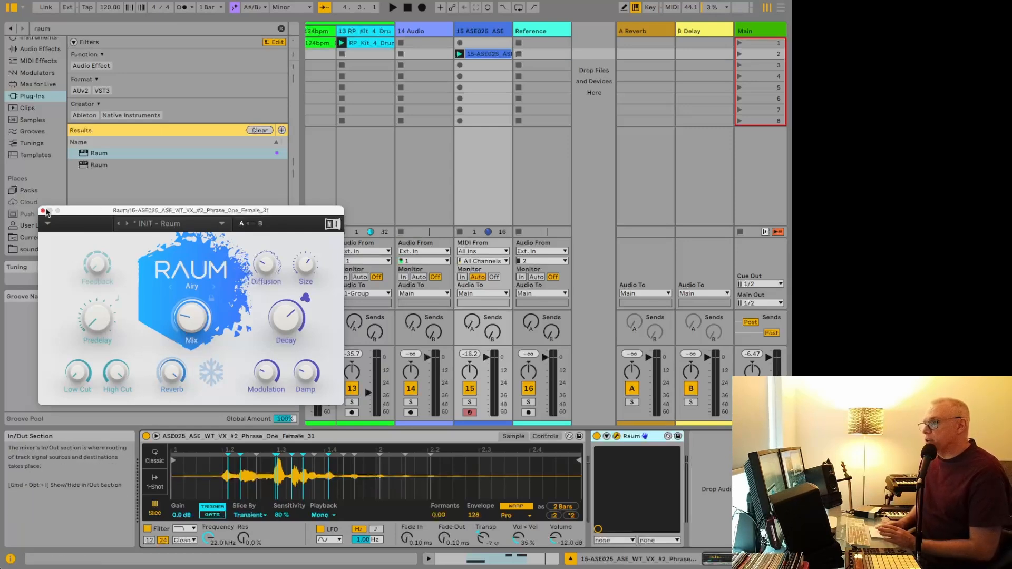
pyautogui.click(44, 211)
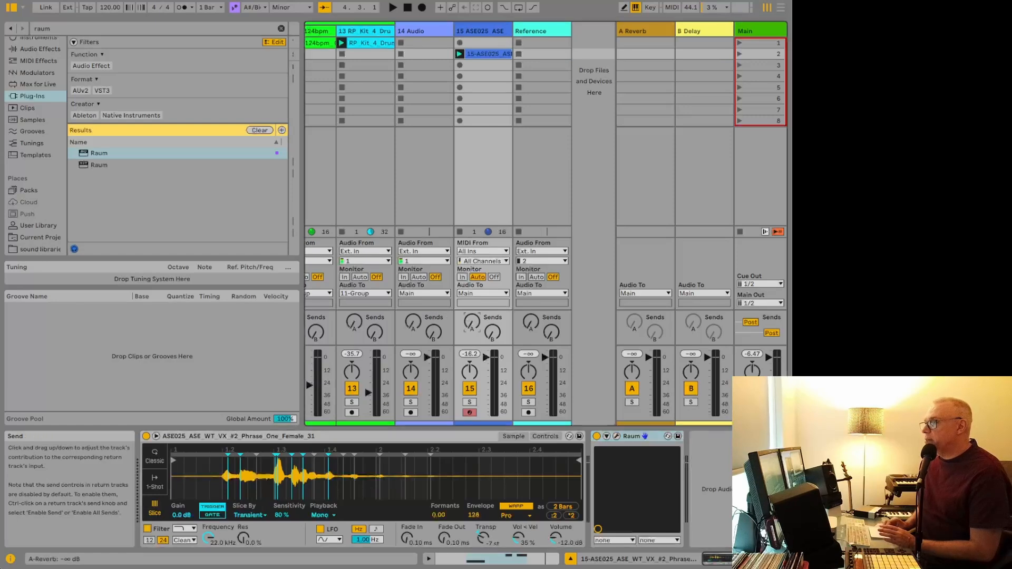
# Raise the A Reverb sends slightly on tracks 15, 14, 10 Serum and 9 Serum, and to about -43 dB on 11 Group.
pyautogui.moveTo(472, 323); pyautogui.dragTo(413, 318)
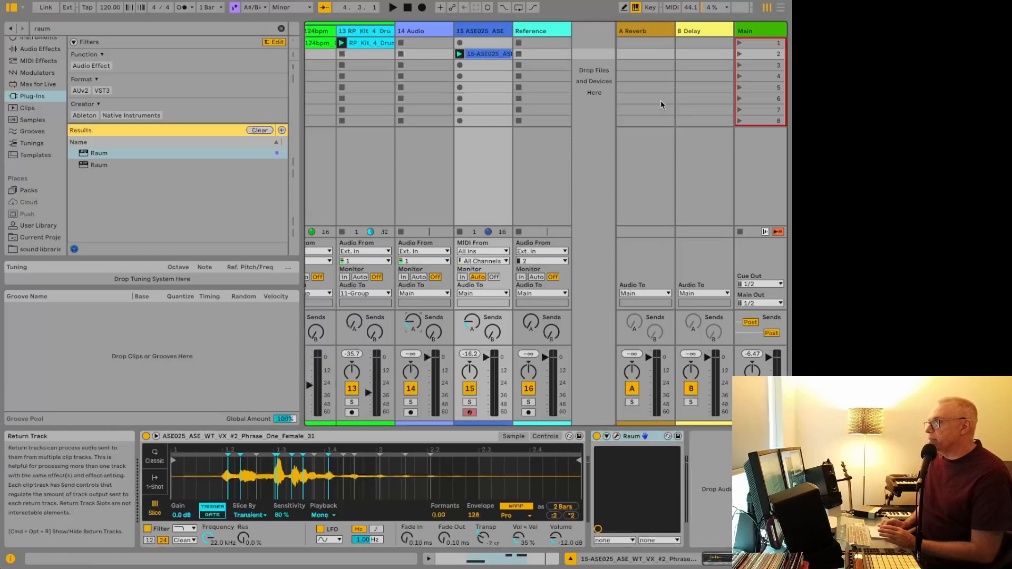
pyautogui.hscroll(-3, 528, 254)
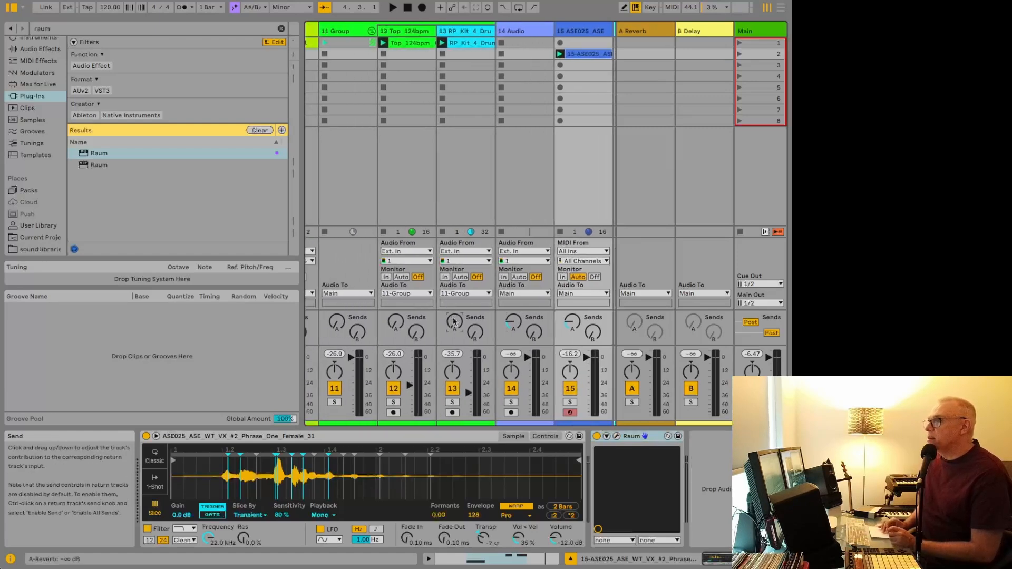
pyautogui.moveTo(337, 322); pyautogui.dragTo(337, 318)
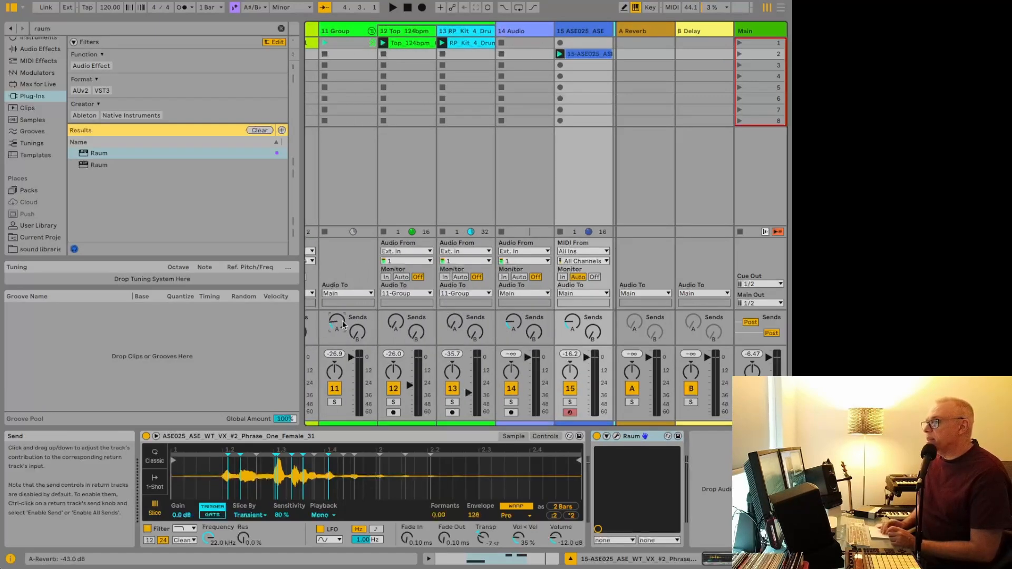
pyautogui.hscroll(-3, 411, 319)
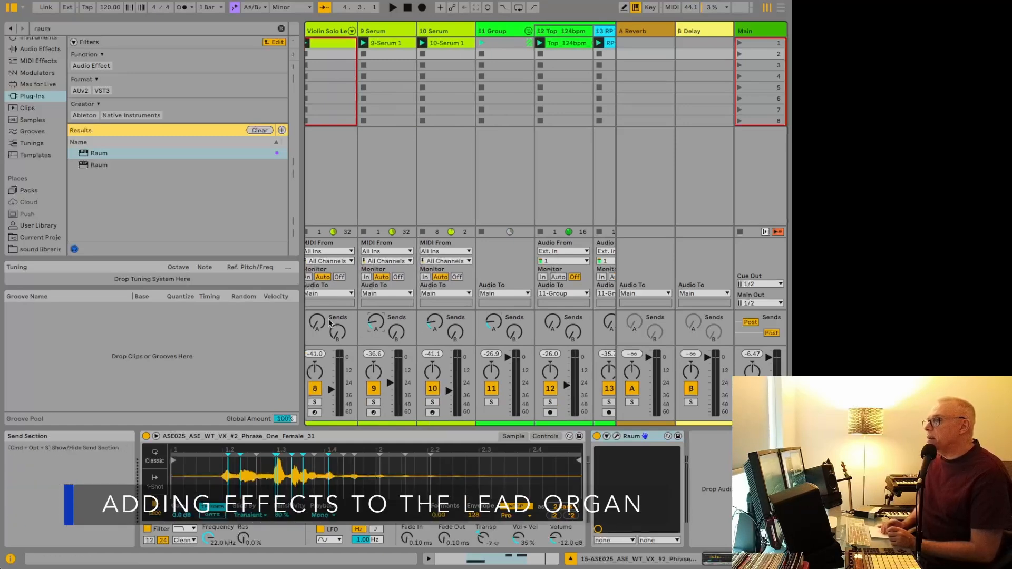
pyautogui.hscroll(-1, 331, 323)
# Search the plug-ins for "tape" and add TR5 Tape Echo after EQ Eight on the lead organ track.
pyautogui.click(343, 30)
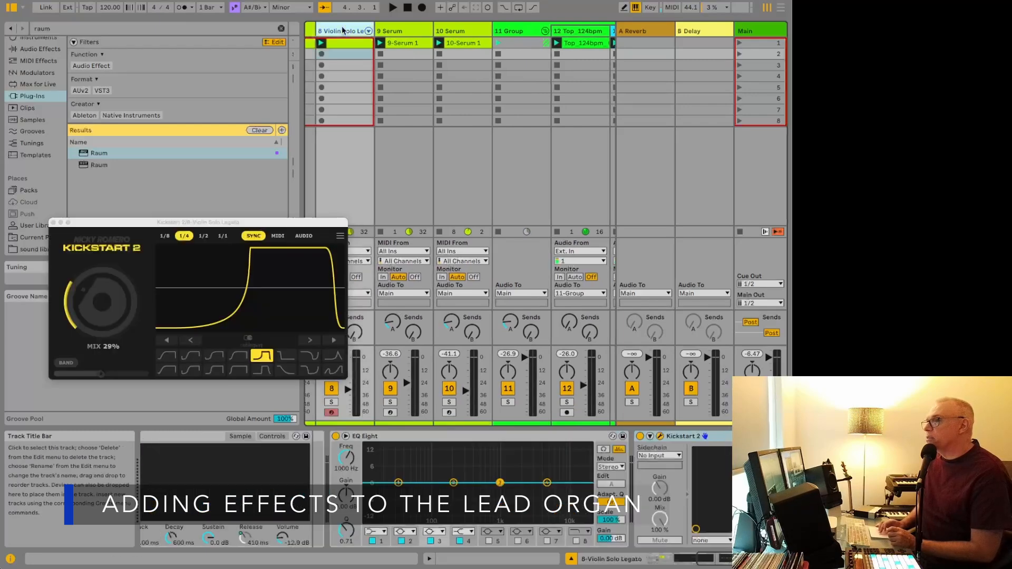
pyautogui.hscroll(-4, 344, 30)
pyautogui.click(348, 30)
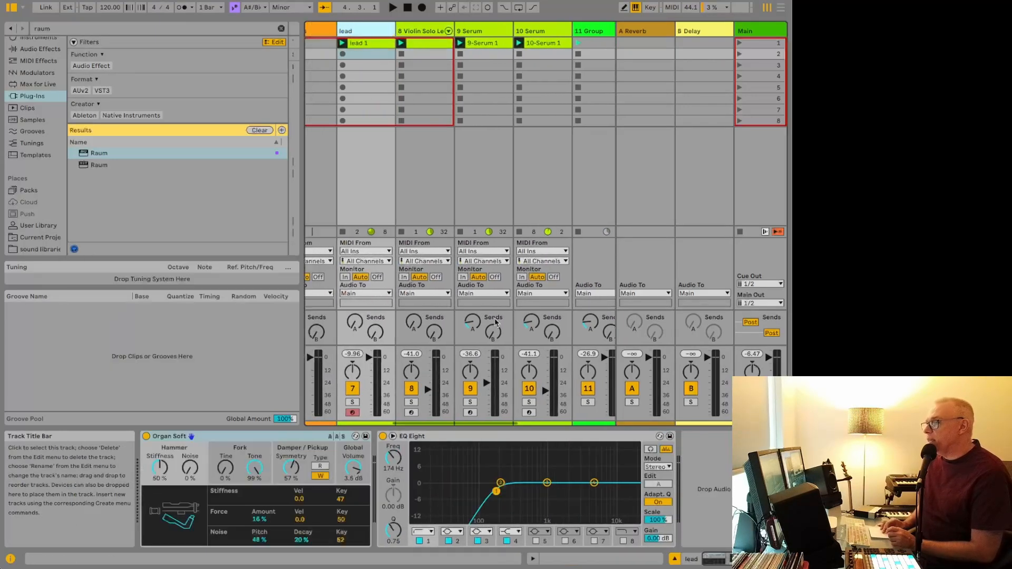
pyautogui.click(739, 488)
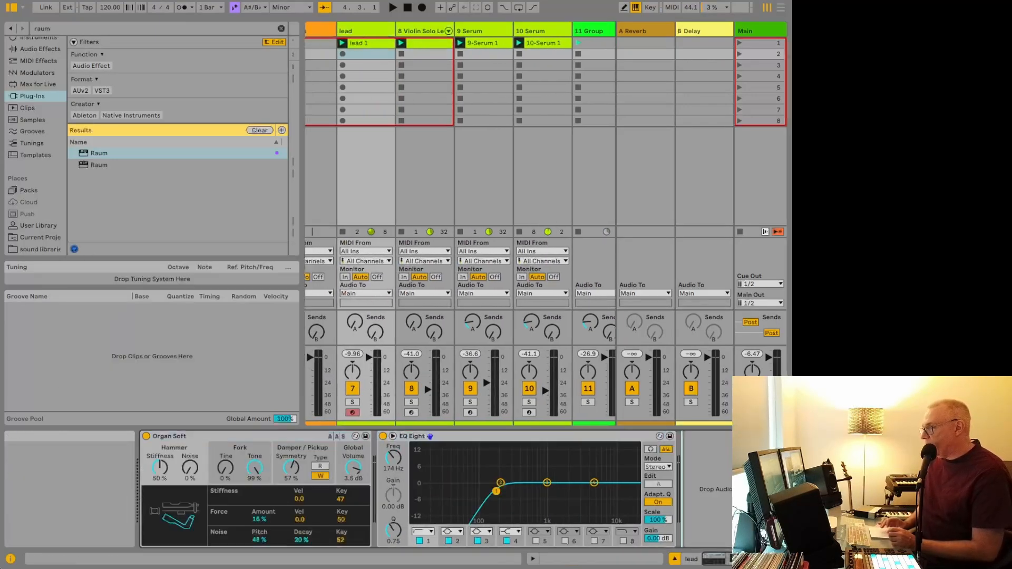
pyautogui.click(53, 31)
pyautogui.write('tape')
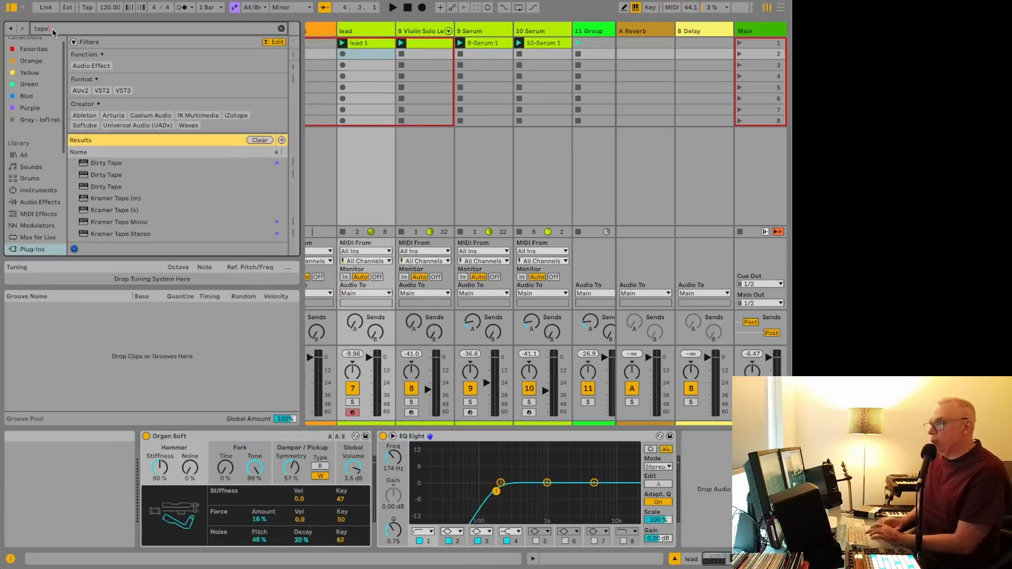
pyautogui.scroll(-5, 83, 208)
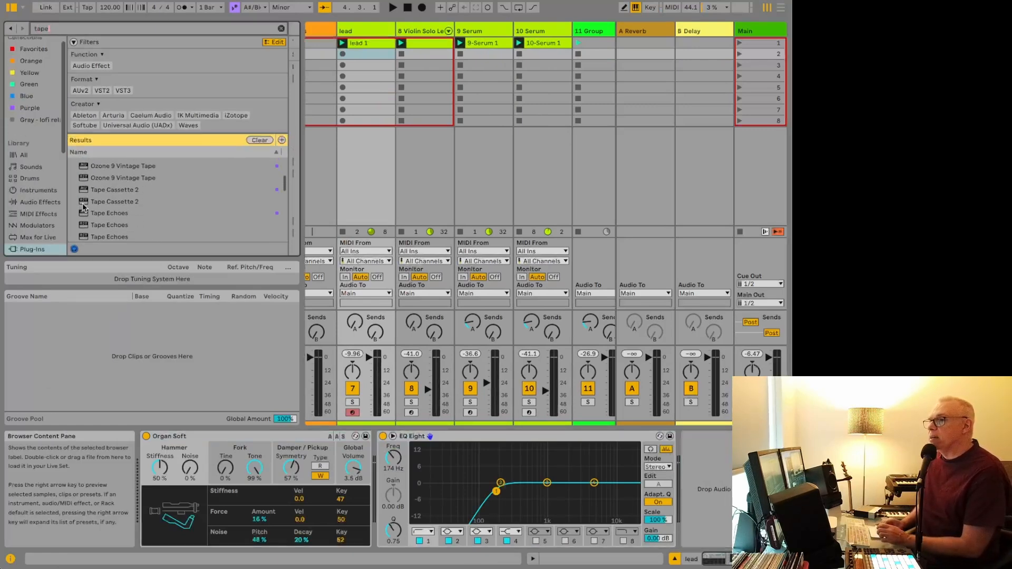
pyautogui.scroll(-8, 83, 208)
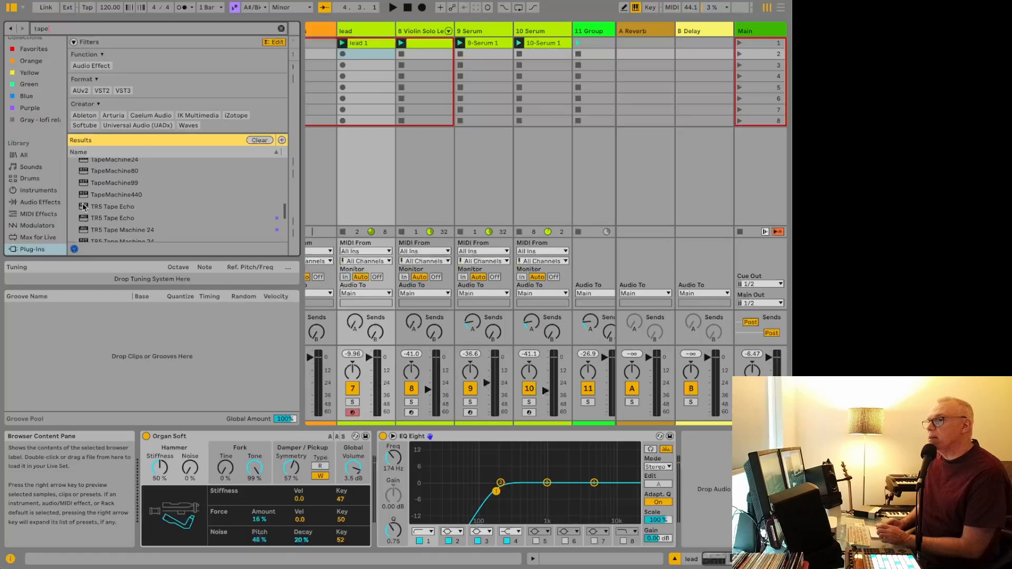
pyautogui.scroll(-3, 83, 207)
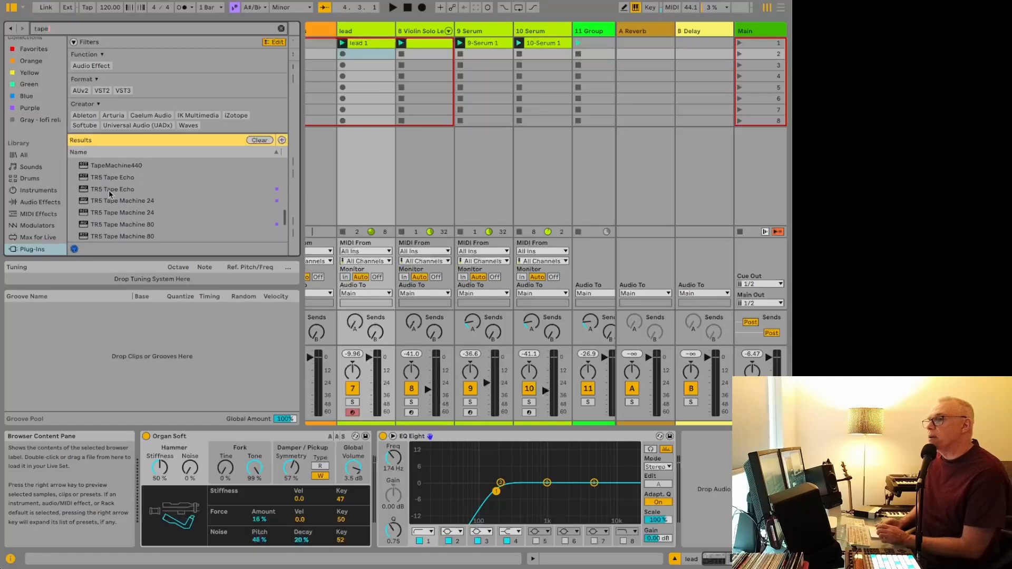
pyautogui.click(110, 192)
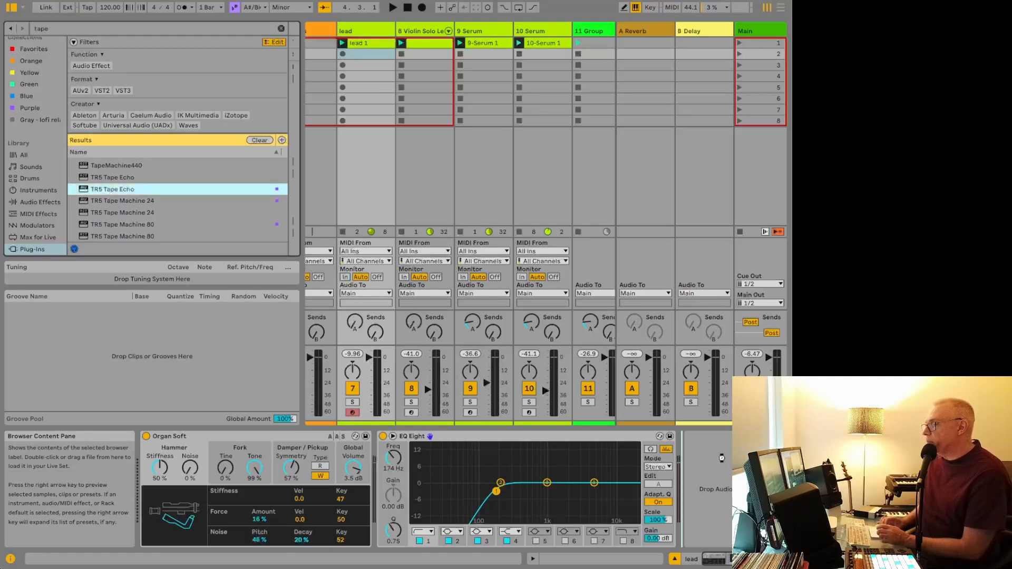
pyautogui.moveTo(721, 457); pyautogui.dragTo(722, 458)
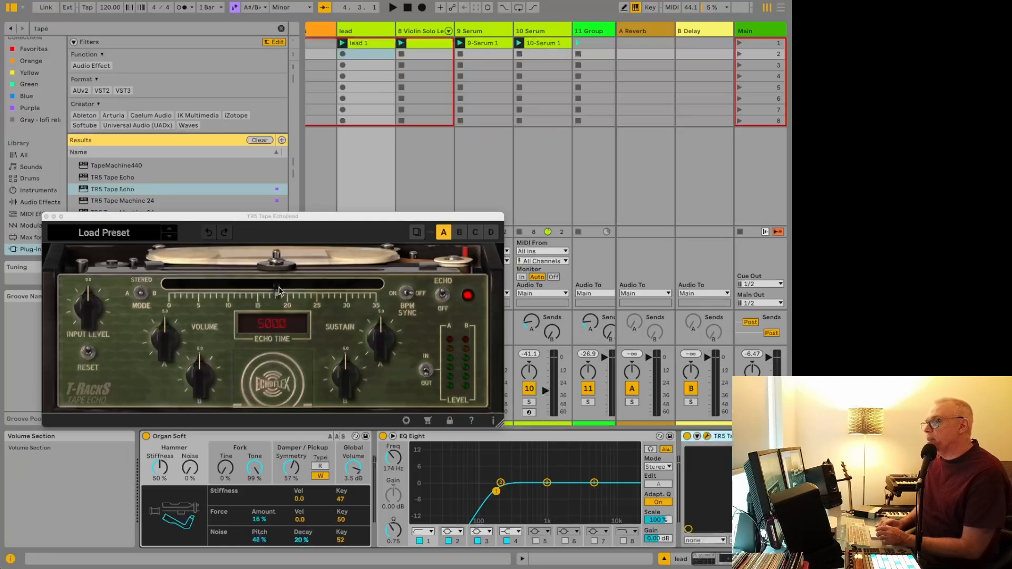
# Sync the Tape Echo to BPM with a 1/2 echo time, and lower its volume and sustain A and B controls.
pyautogui.moveTo(280, 290); pyautogui.dragTo(313, 293)
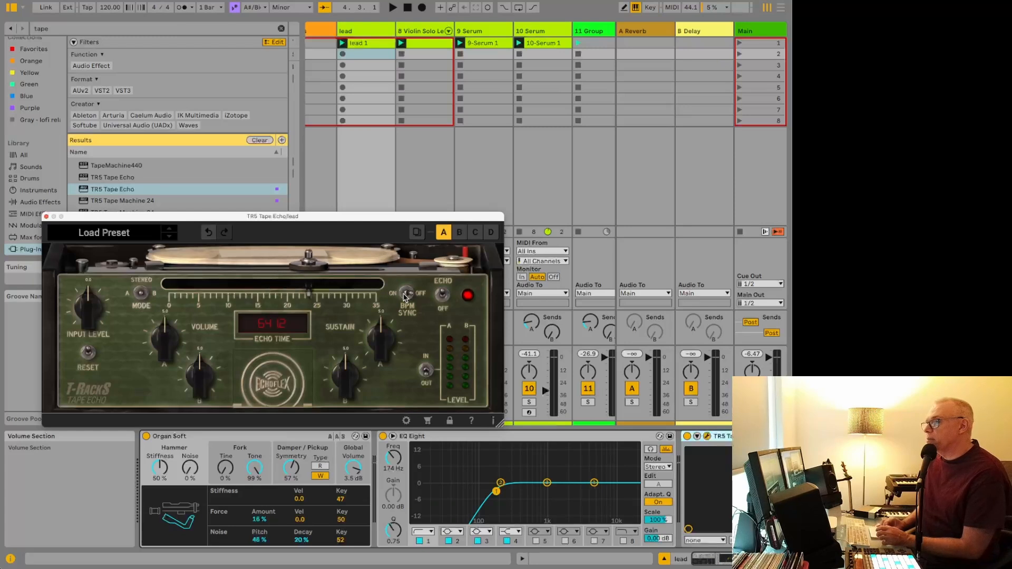
pyautogui.click(415, 294)
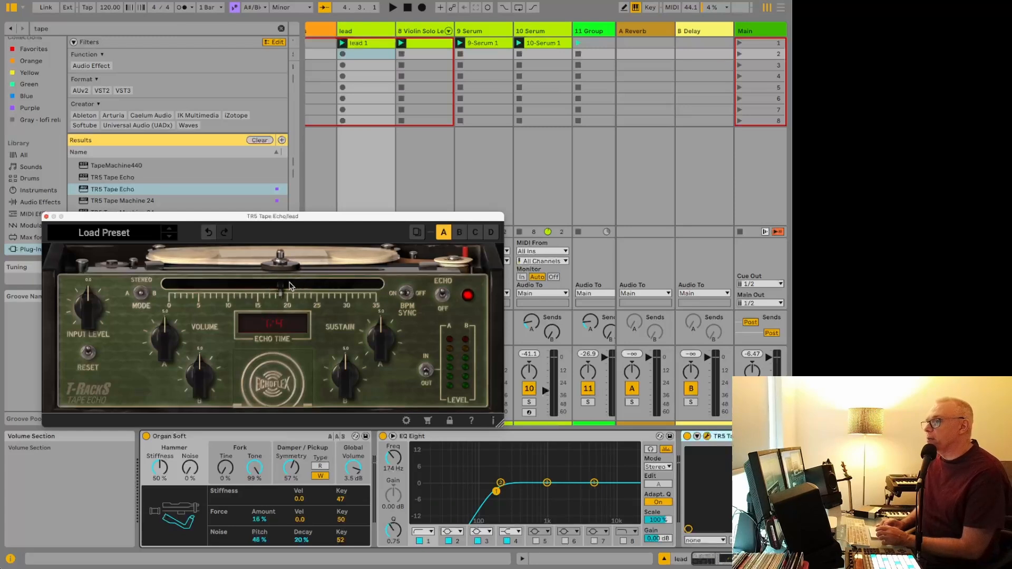
pyautogui.moveTo(280, 289); pyautogui.dragTo(324, 292)
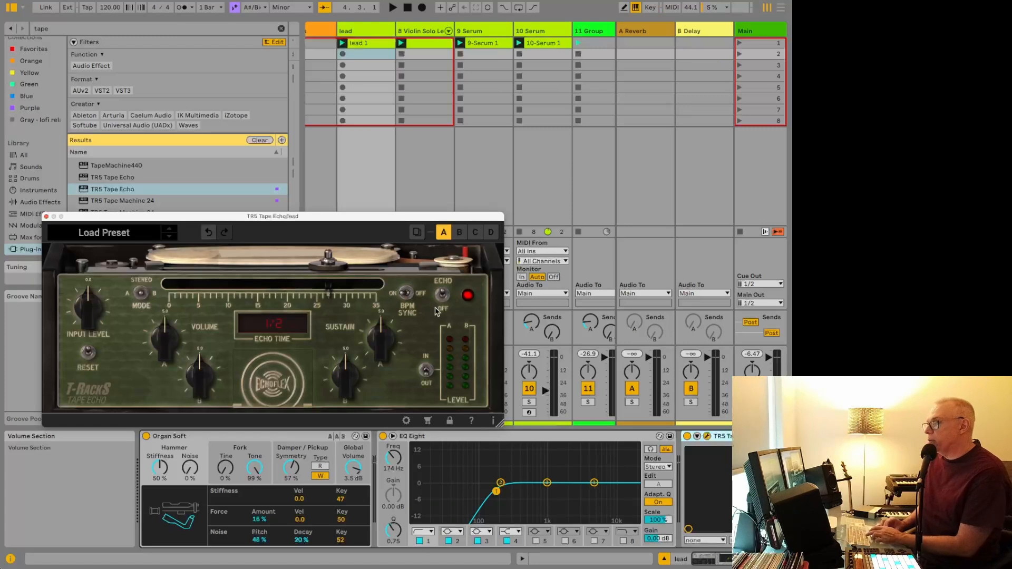
pyautogui.moveTo(386, 333); pyautogui.dragTo(390, 364)
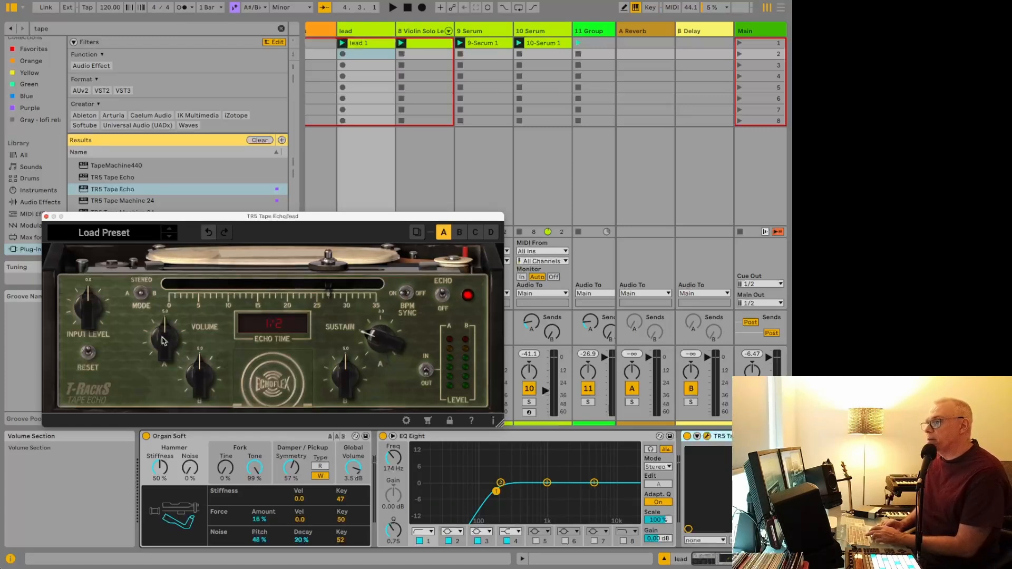
pyautogui.moveTo(163, 341); pyautogui.dragTo(203, 423)
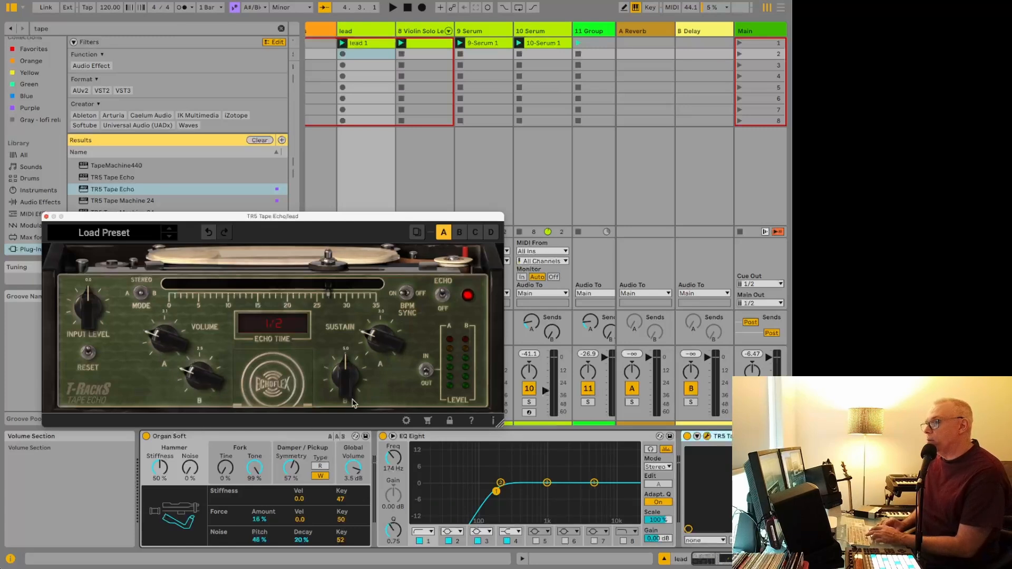
pyautogui.moveTo(345, 383); pyautogui.dragTo(347, 413)
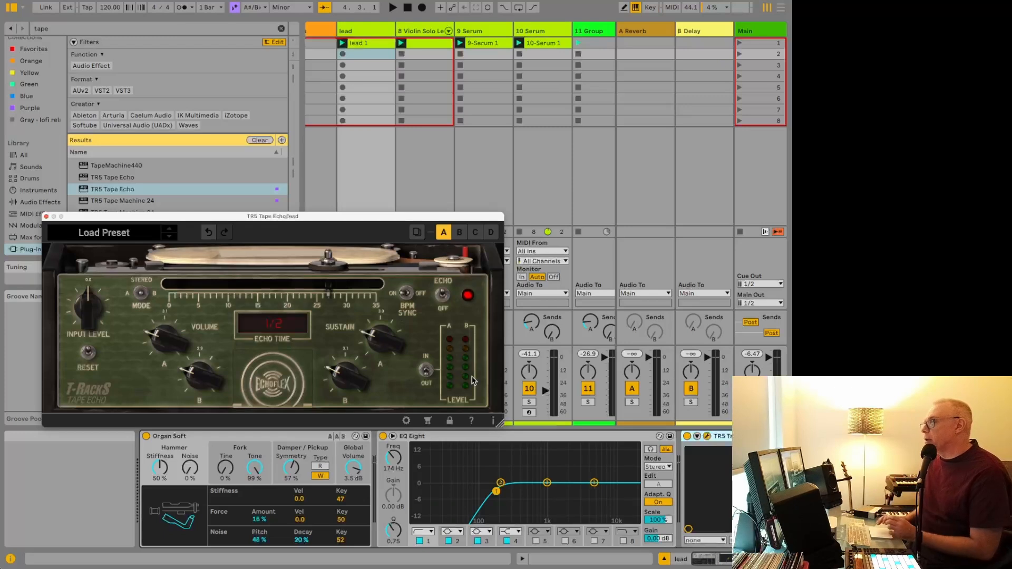
pyautogui.click(461, 170)
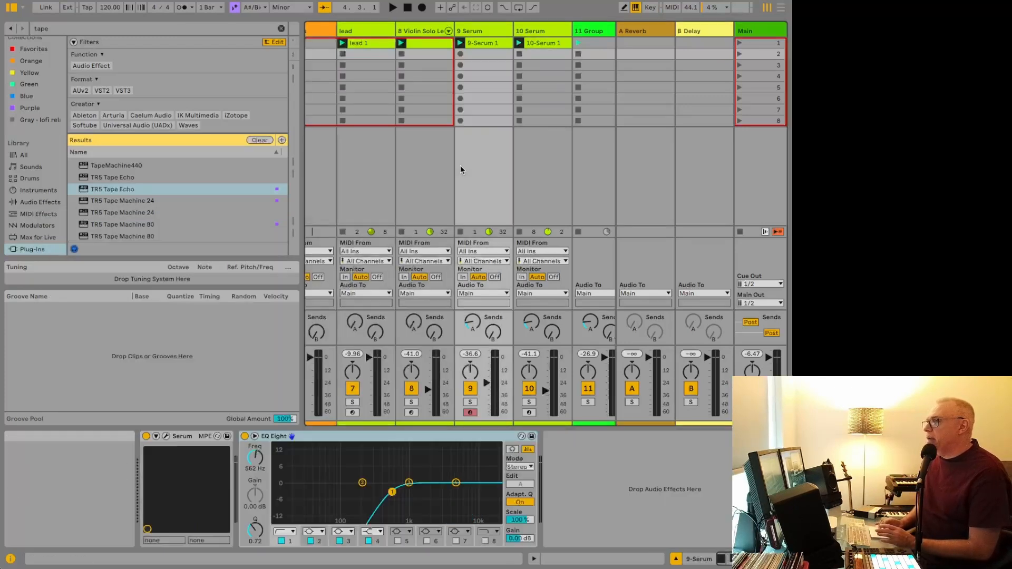
# Search the plug-ins for "izotop" and add Ozone 9 to the Main track after Tonal Balance.
pyautogui.hscroll(5, 431, 156)
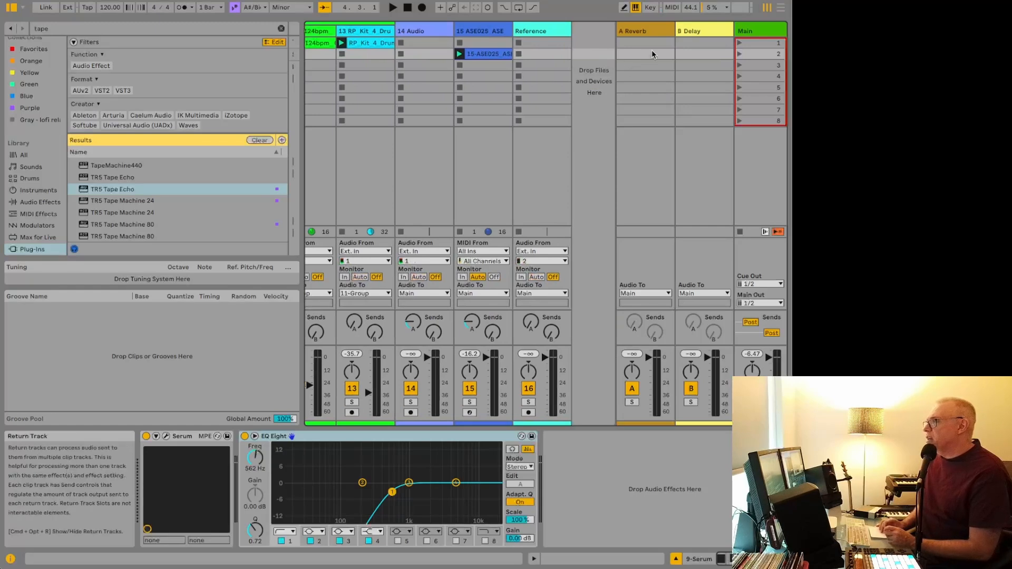
pyautogui.click(748, 31)
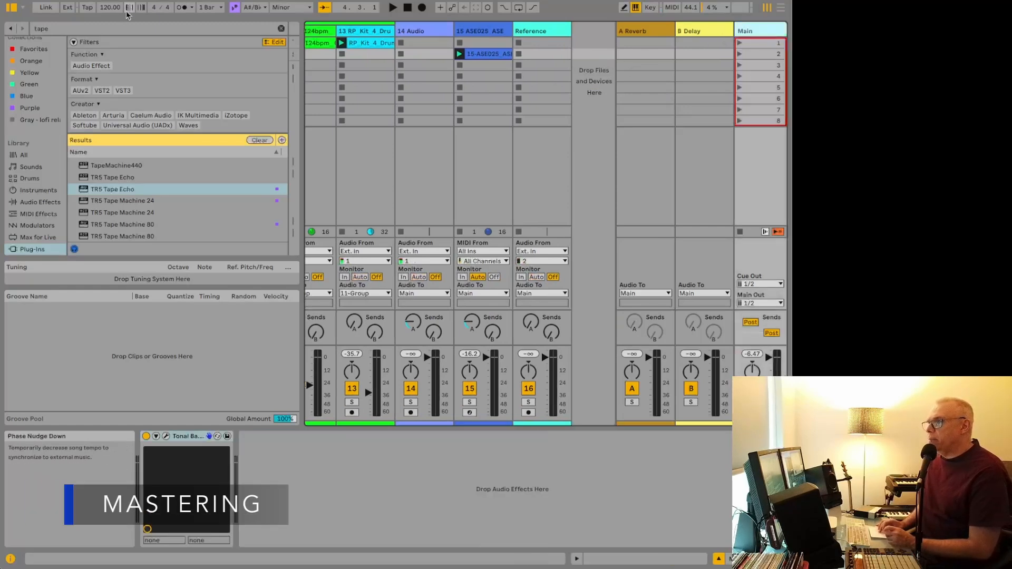
pyautogui.click(127, 30)
pyautogui.press('BackSpace')
pyautogui.press('BackSpace')
pyautogui.press('BackSpace')
pyautogui.press('BackSpace')
pyautogui.write('izotop')
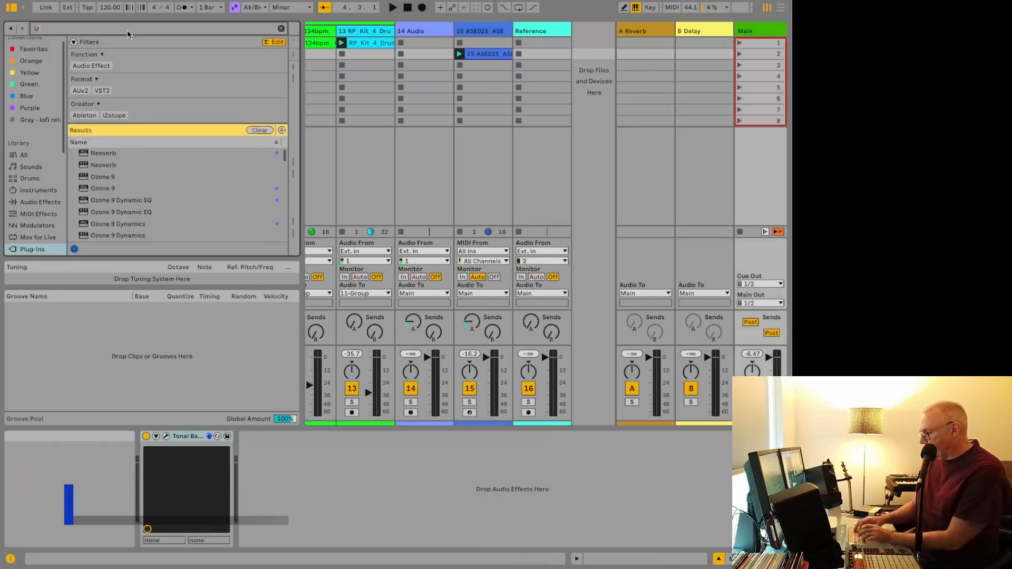
pyautogui.doubleClick(114, 191)
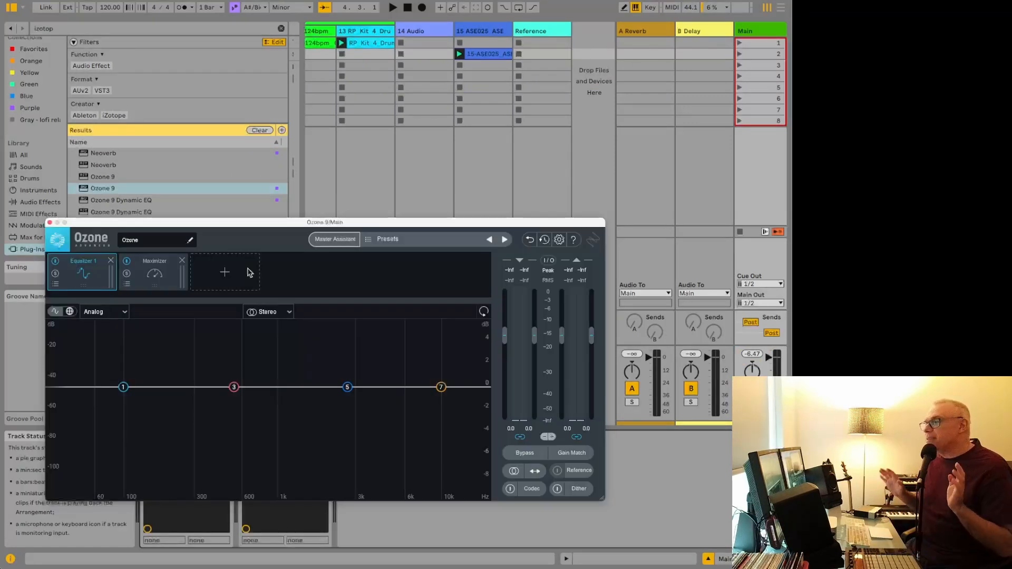
# Load the Electronic Analog preset from Ozone's Genre-Specific Mastering presets.
pyautogui.click(390, 240)
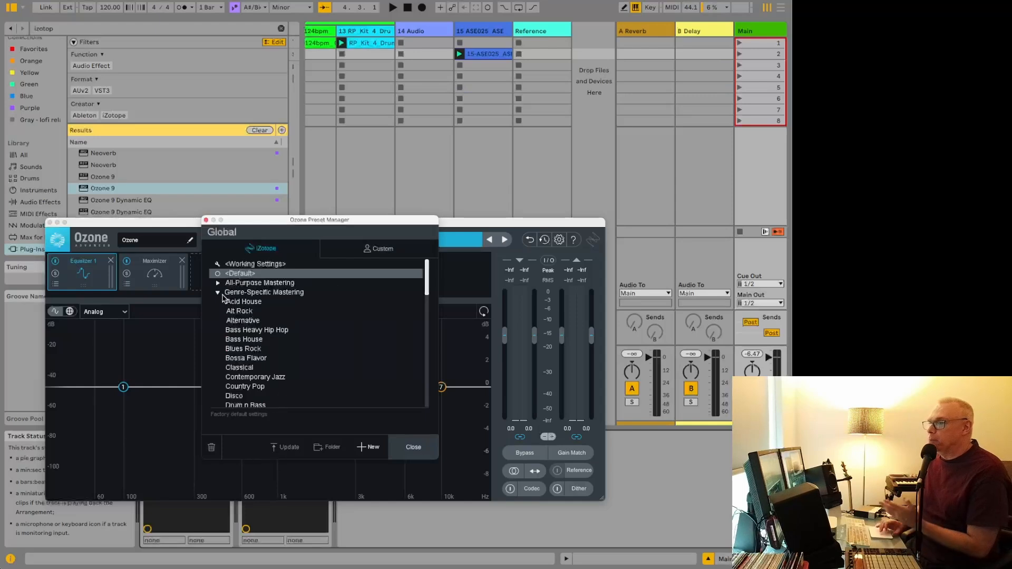
pyautogui.click(223, 294)
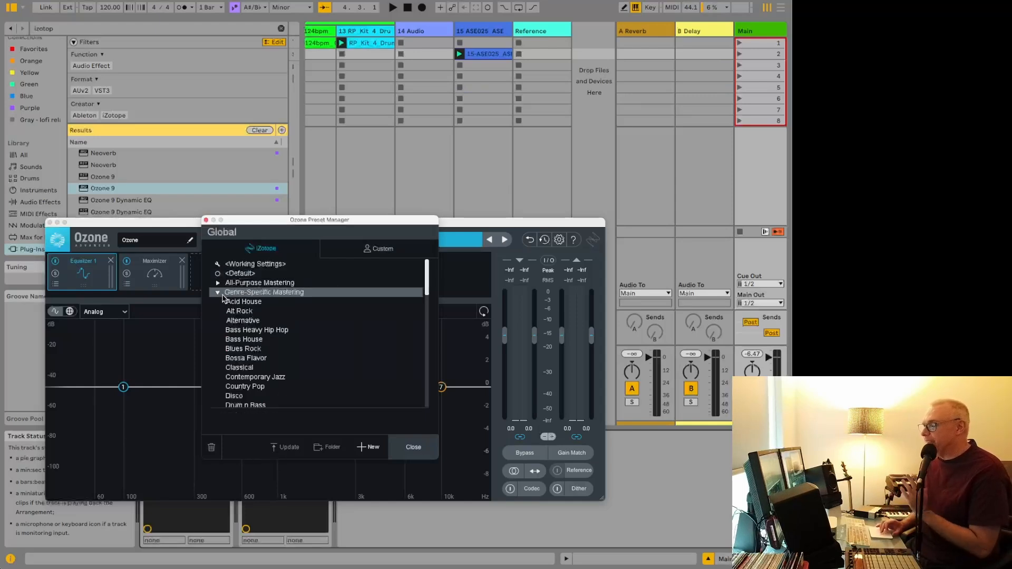
pyautogui.scroll(-3, 258, 369)
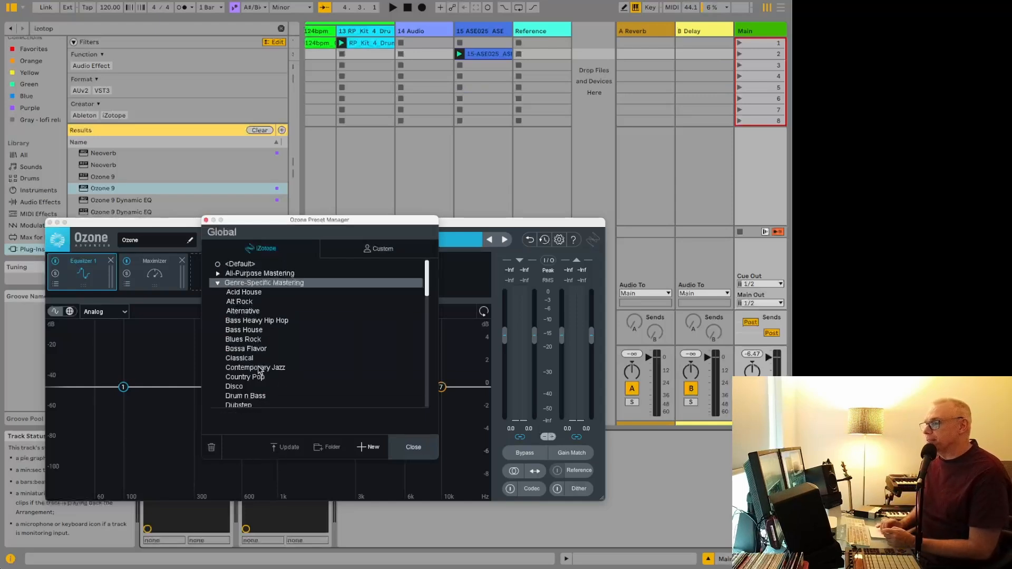
pyautogui.scroll(-5, 259, 369)
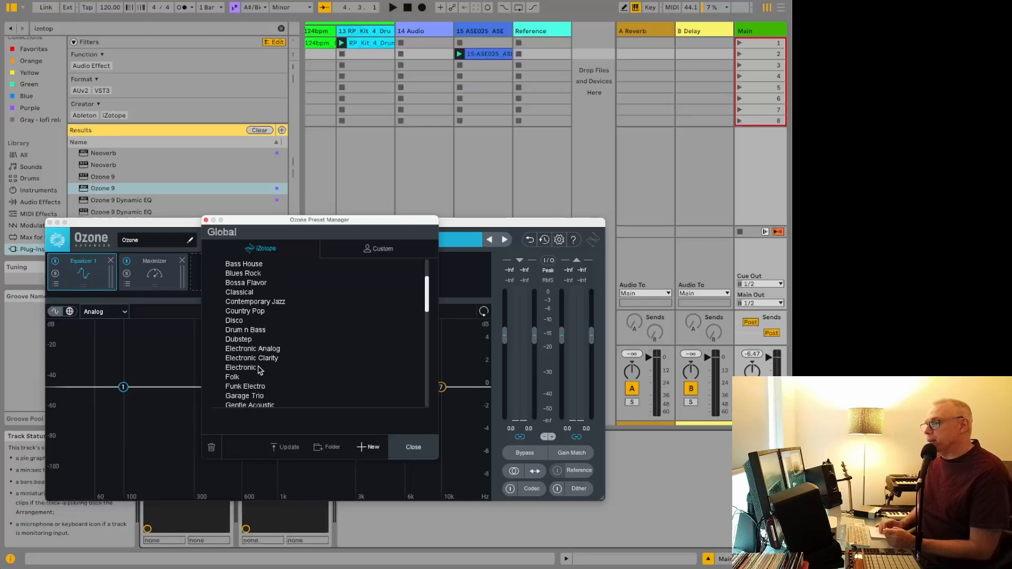
pyautogui.scroll(-1, 260, 371)
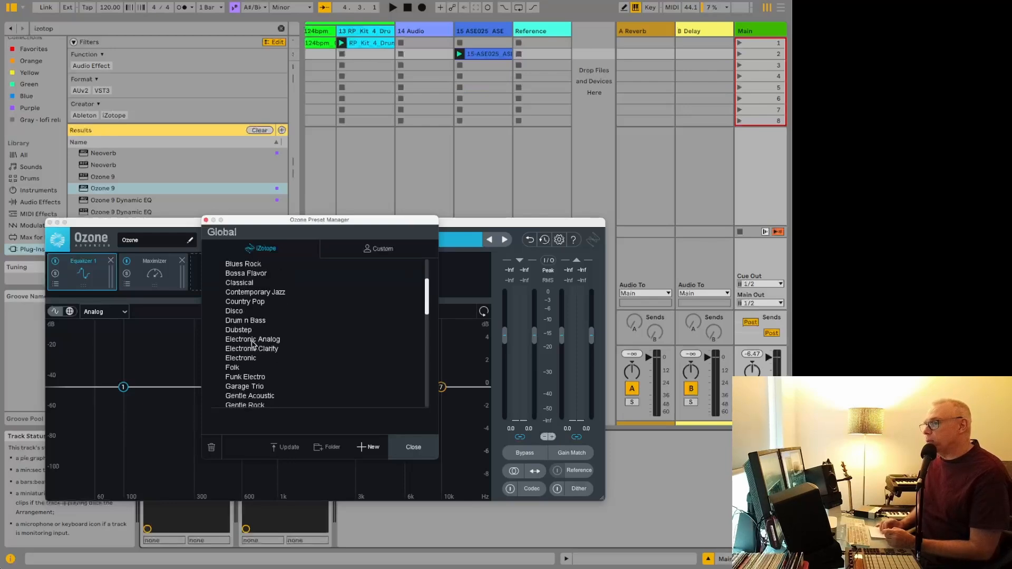
pyautogui.click(252, 340)
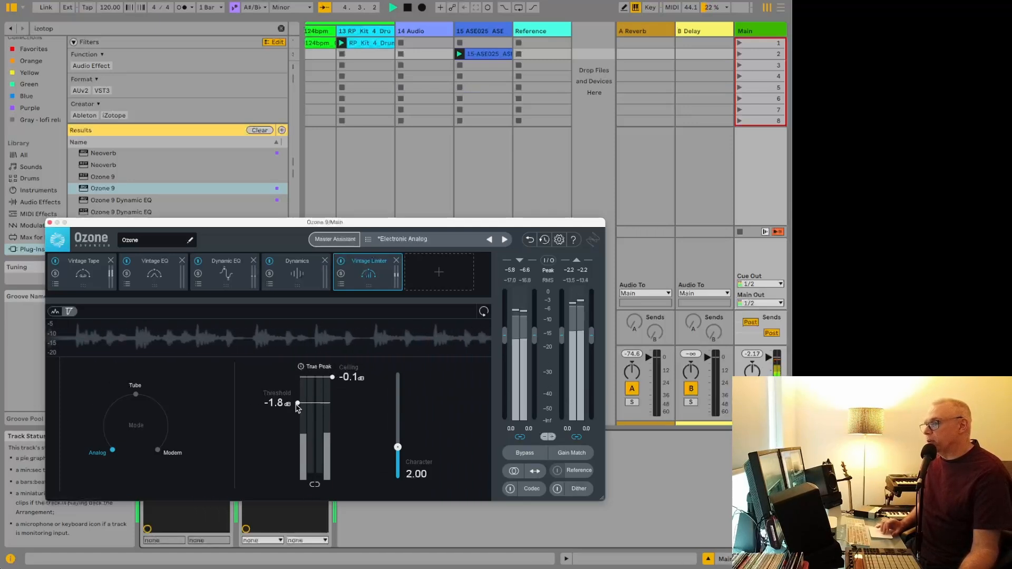
# Lower the Vintage Limiter's threshold to -6.1 dB and close the Ozone window.
pyautogui.moveTo(299, 404); pyautogui.dragTo(299, 437)
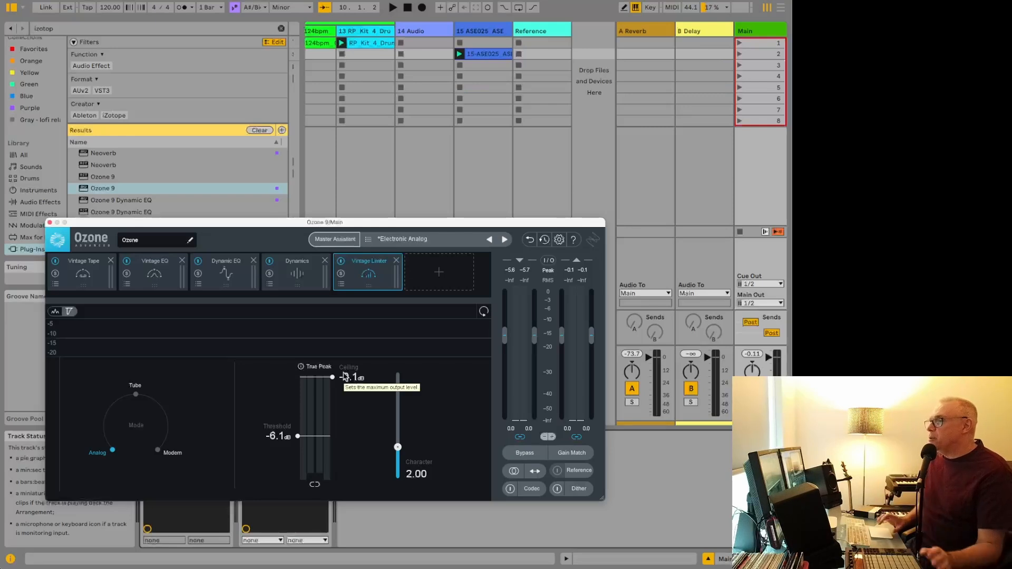
pyautogui.click(433, 110)
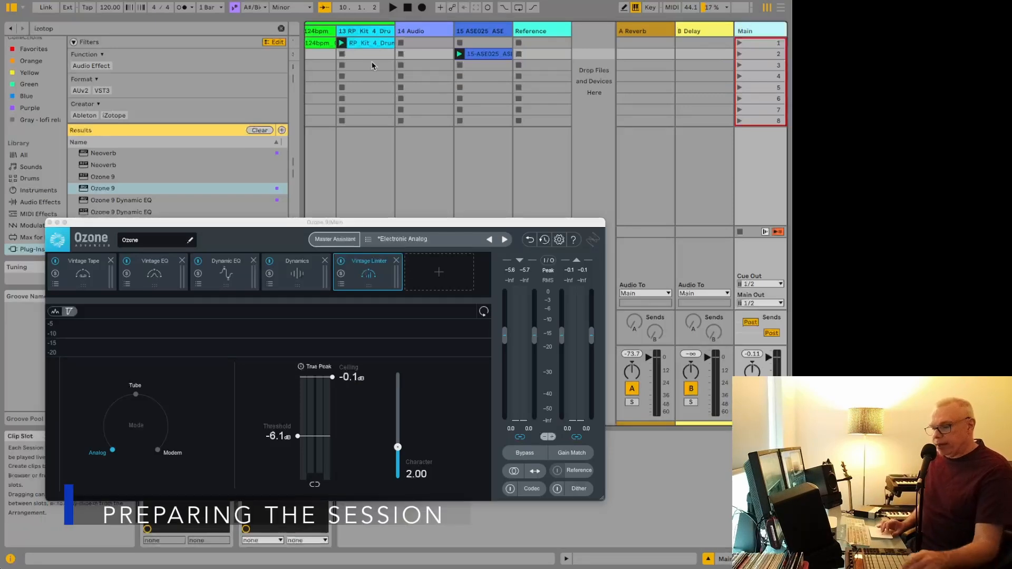
pyautogui.press('Tab')
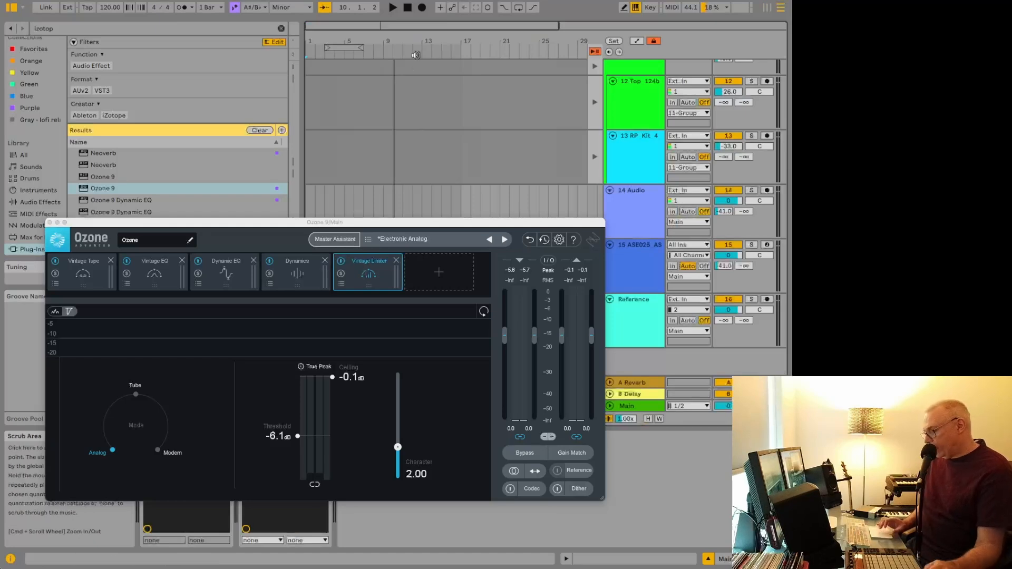
pyautogui.press('Tab')
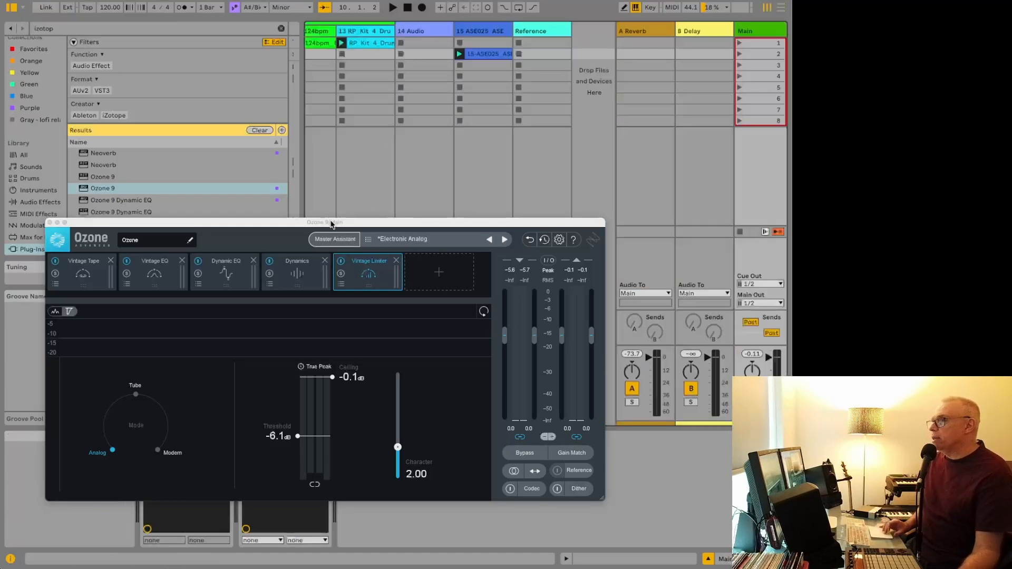
pyautogui.click(49, 223)
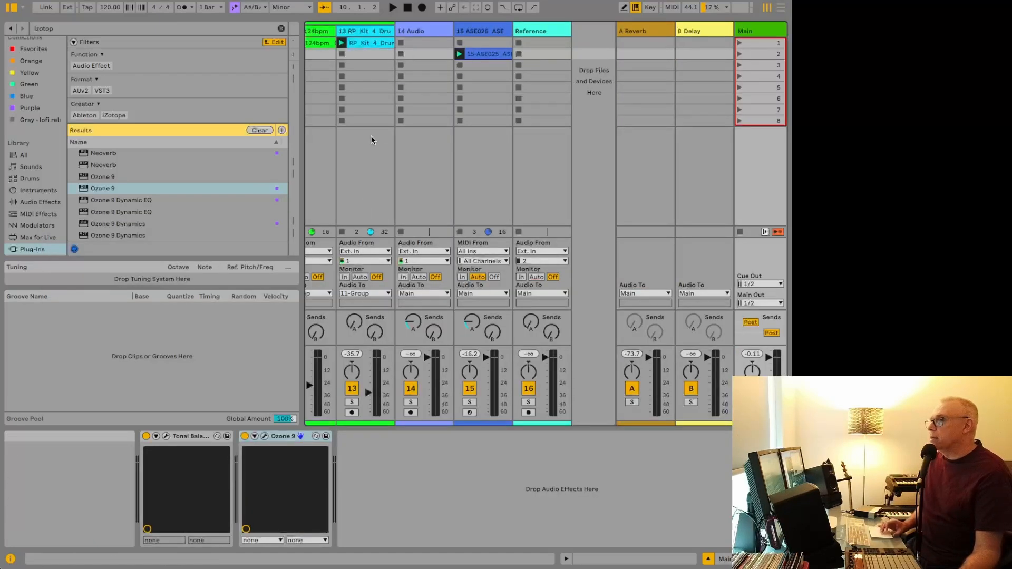
pyautogui.hscroll(-10, 371, 140)
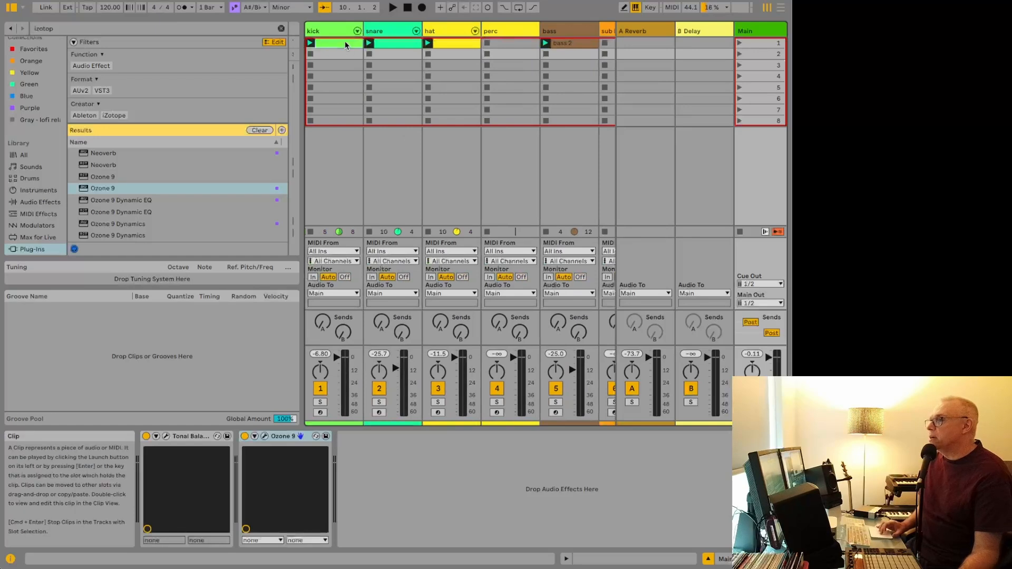
pyautogui.moveTo(347, 45); pyautogui.dragTo(345, 87)
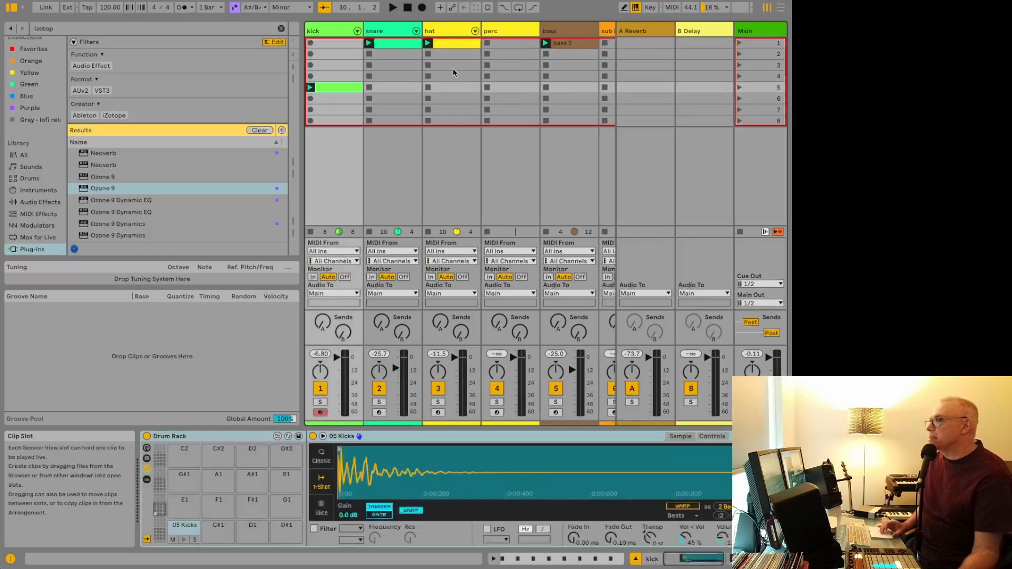
pyautogui.hscroll(10, 454, 68)
pyautogui.hscroll(-5, 453, 68)
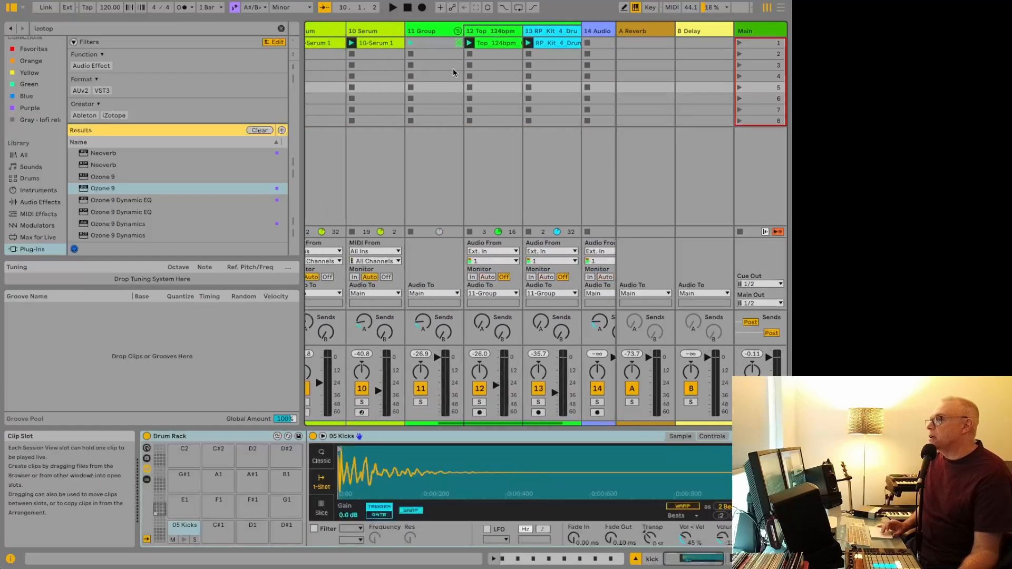
pyautogui.hscroll(-5, 449, 69)
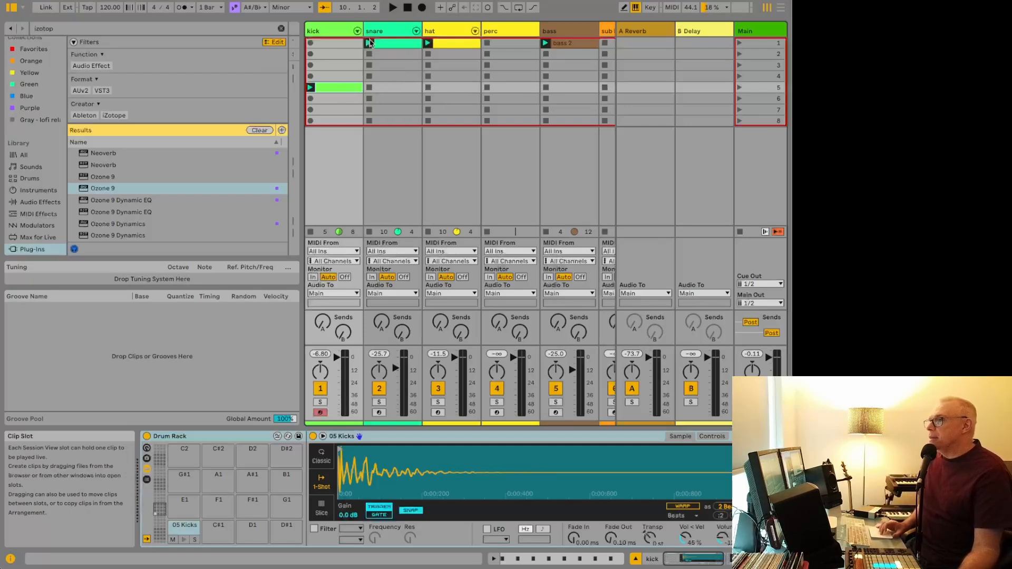
pyautogui.moveTo(331, 88); pyautogui.dragTo(331, 53)
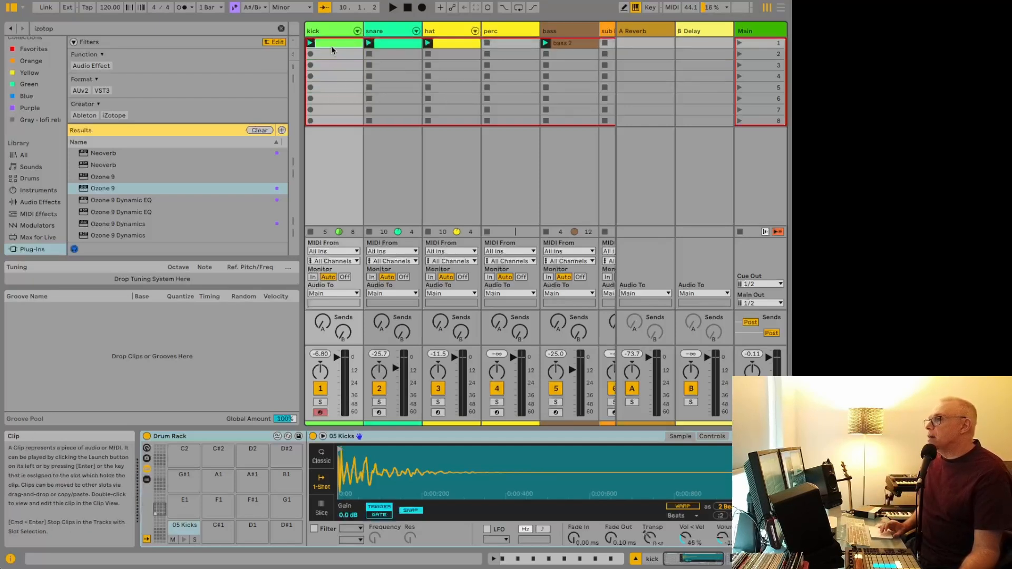
# Move the sliced vocal clip on track 15 from scene 2 up to scene 1.
pyautogui.hscroll(10, 332, 46)
pyautogui.hscroll(6, 332, 48)
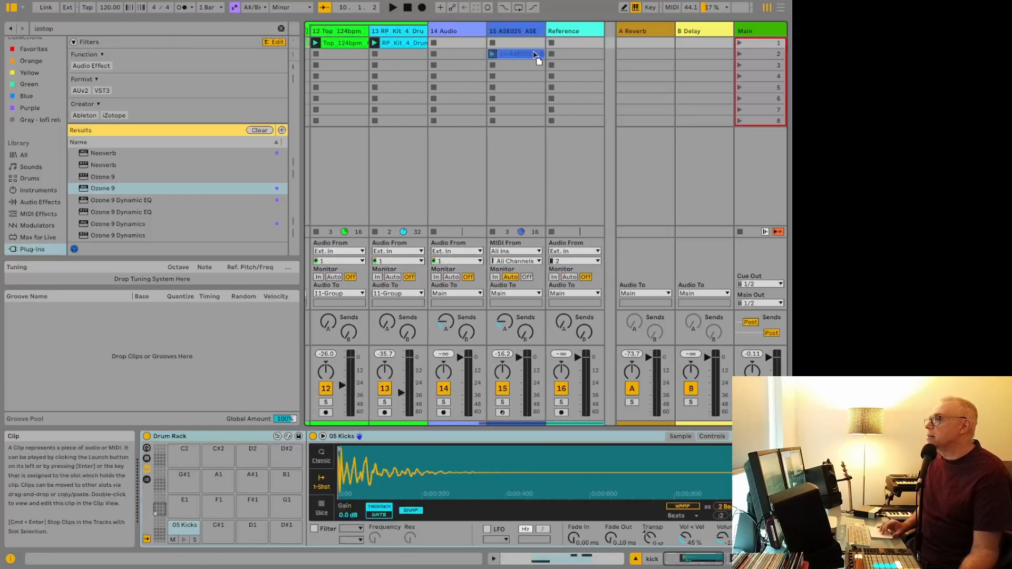
pyautogui.moveTo(534, 58); pyautogui.dragTo(535, 43)
pyautogui.hscroll(2, 535, 43)
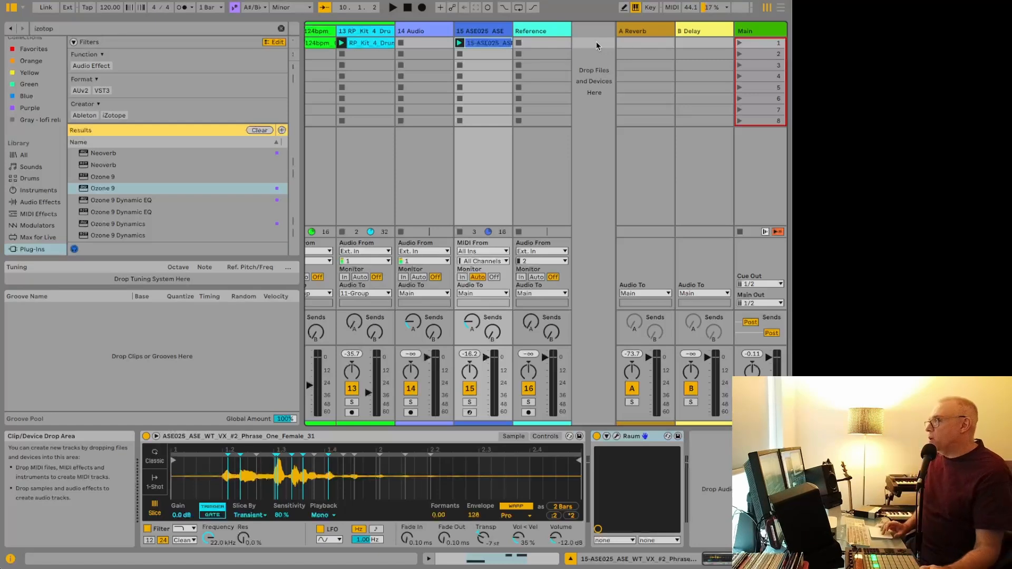
# Delete the unused 14 Audio, perc and sub bass tracks.
pyautogui.click(411, 31)
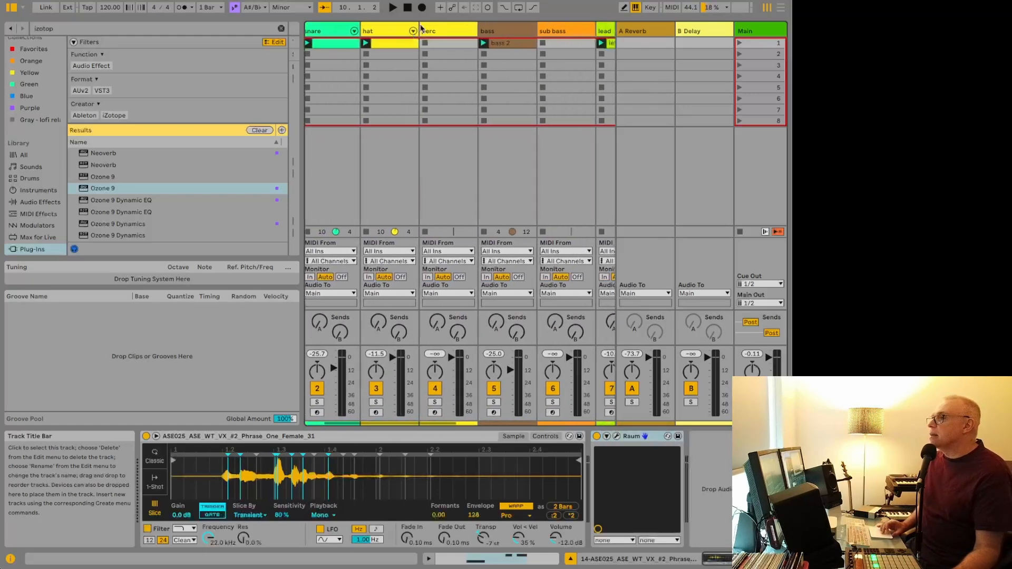
pyautogui.click(442, 29)
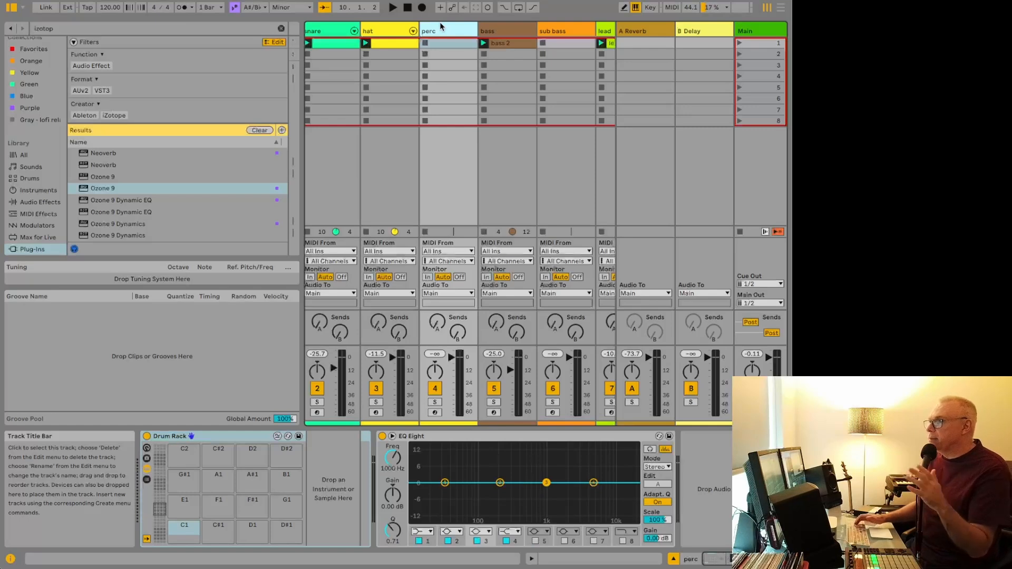
pyautogui.press('Delete')
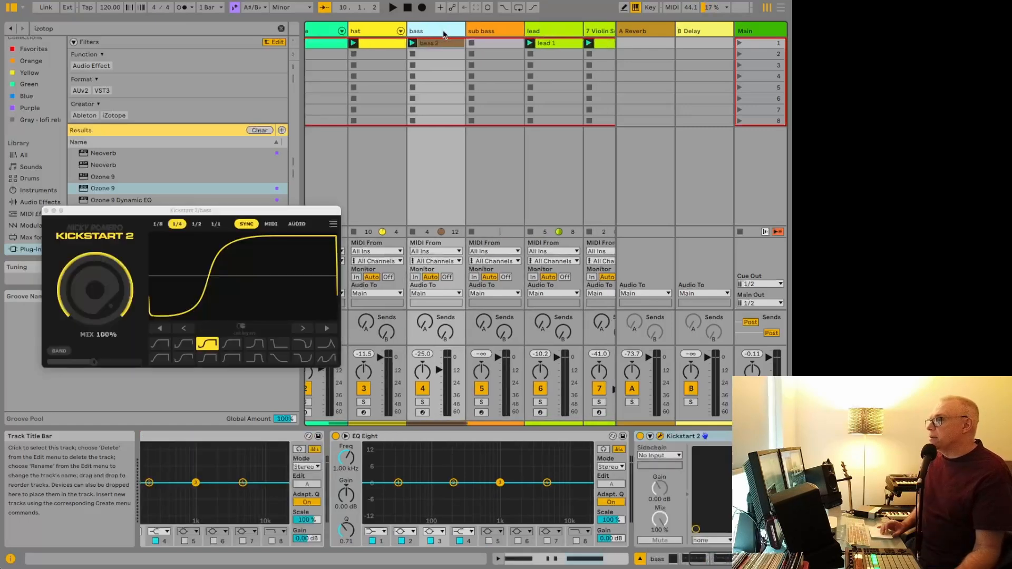
pyautogui.click(481, 30)
pyautogui.press('Delete')
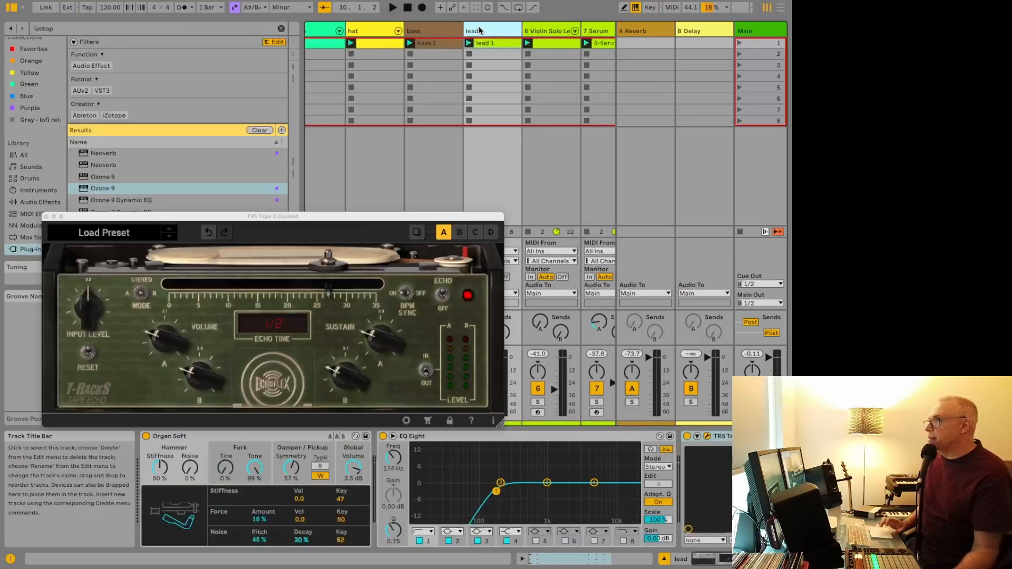
# Stop the clips not needed in the intro and start recording the kick and snare into the arrangement from bar 1.
pyautogui.hscroll(10, 425, 44)
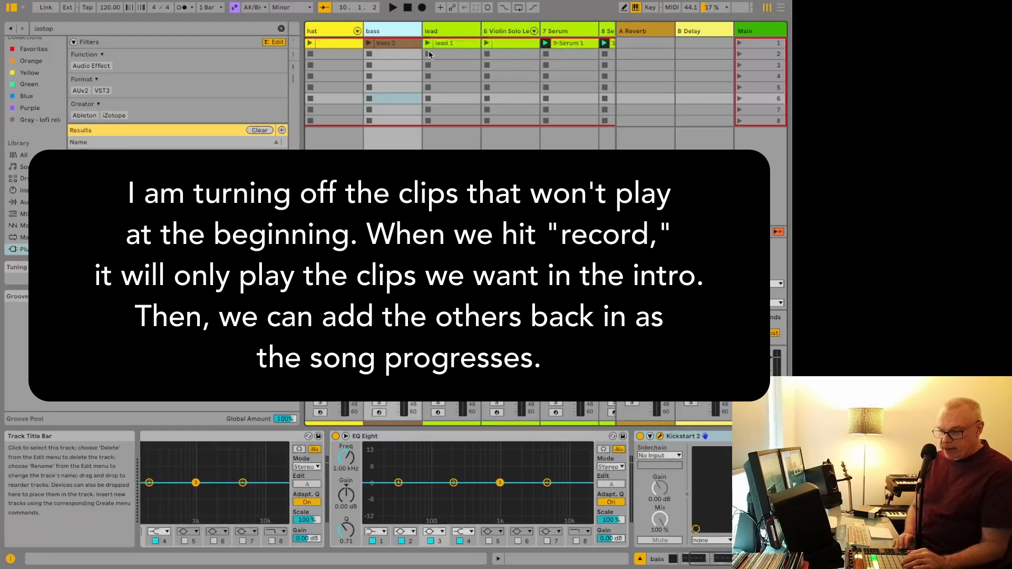
pyautogui.hscroll(7, 430, 55)
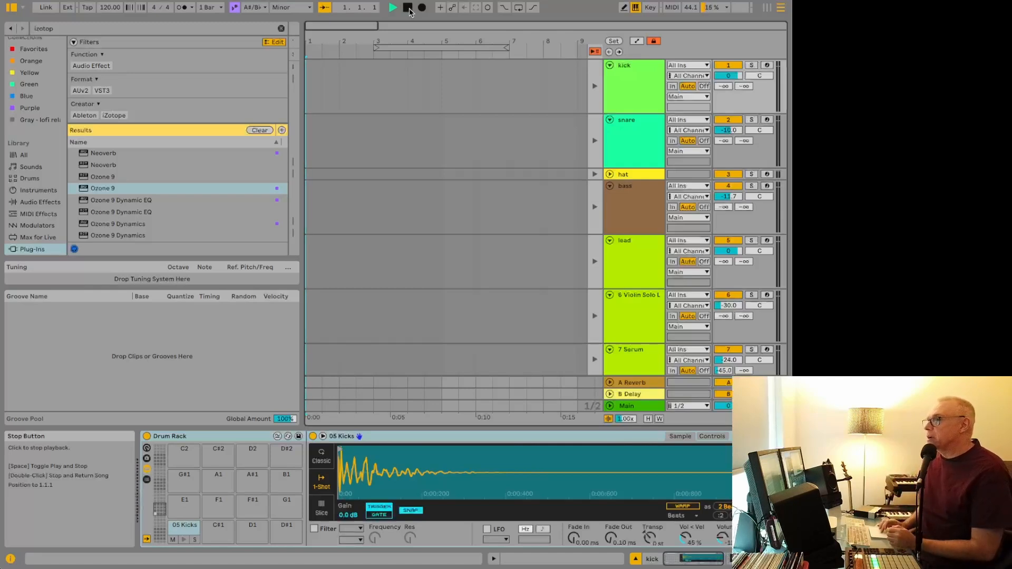
pyautogui.click(421, 8)
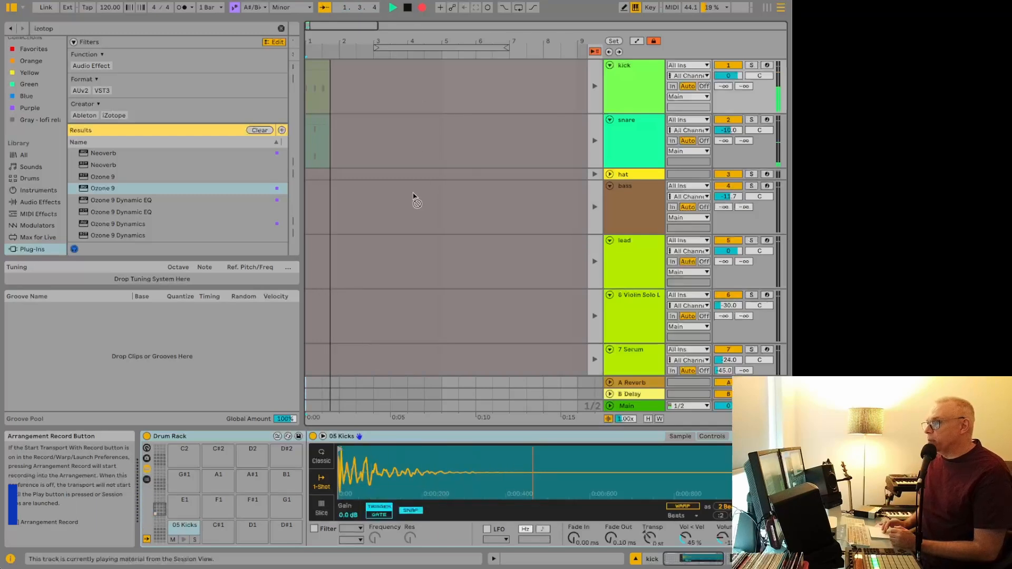
pyautogui.scroll(-10, 414, 199)
pyautogui.scroll(10, 414, 199)
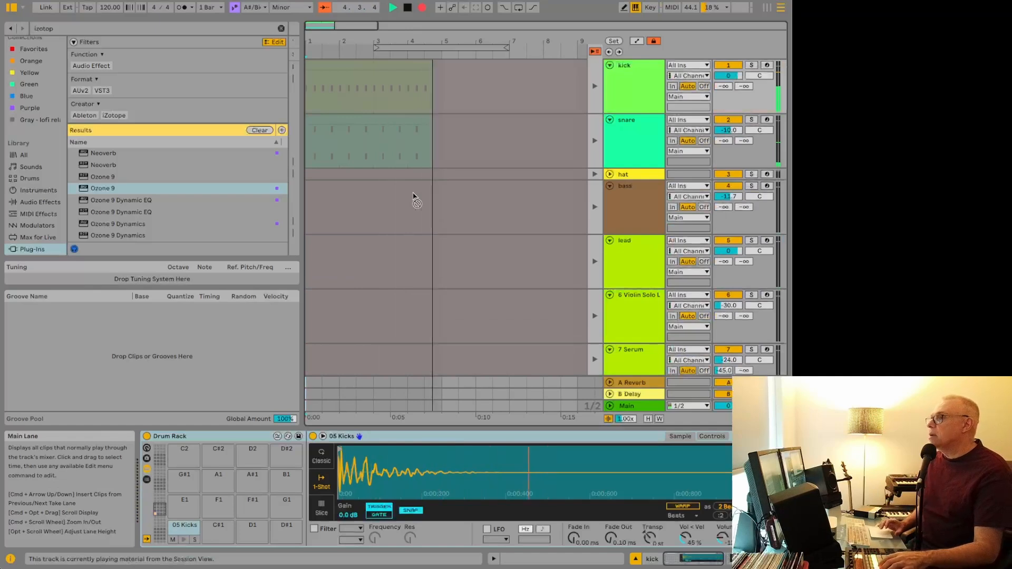
# Stop the arrangement recording at about bar 60 and switch playback from the session clips back to the arrangement.
pyautogui.click(414, 198)
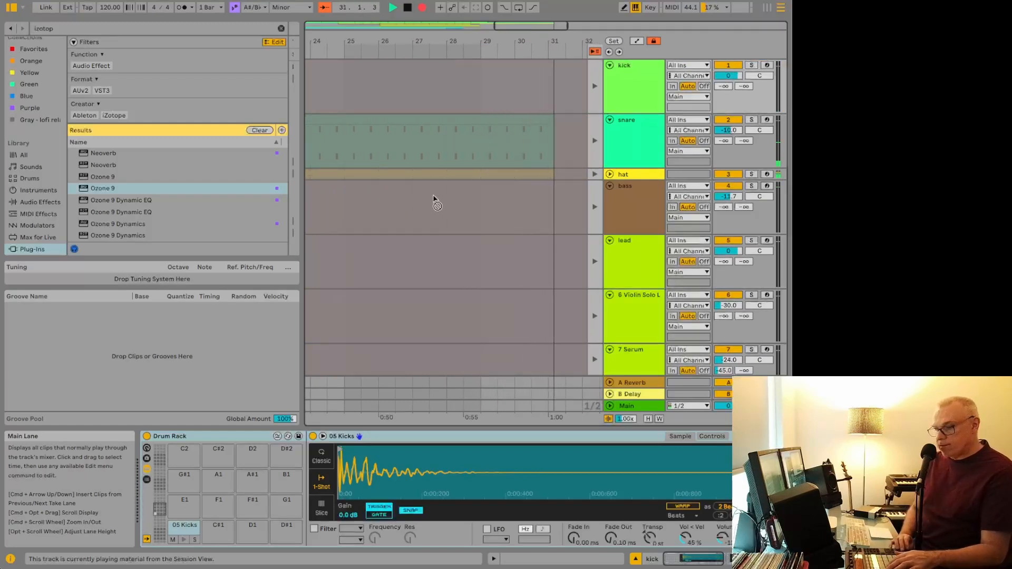
pyautogui.click(434, 204)
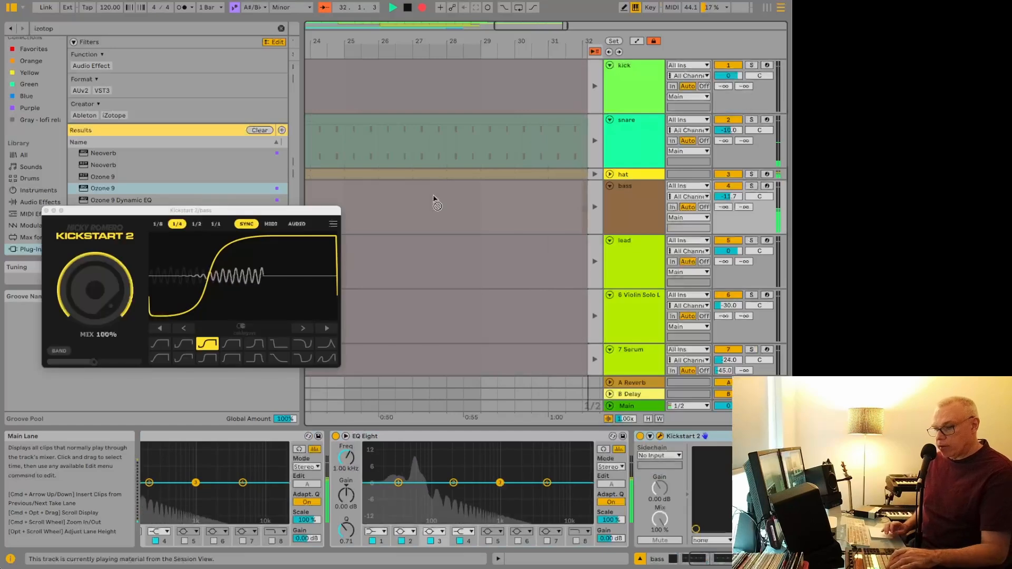
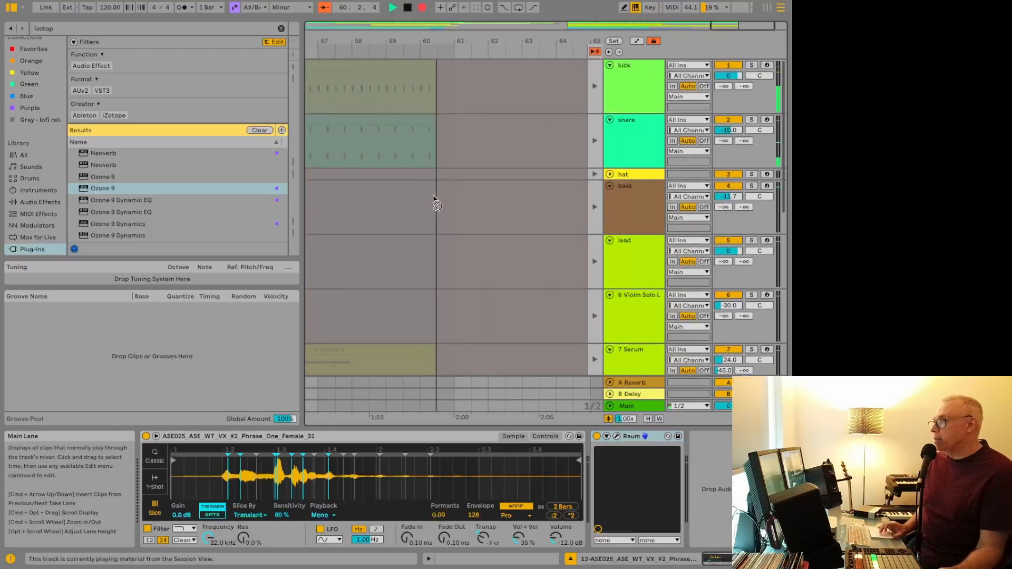
pyautogui.press('space')
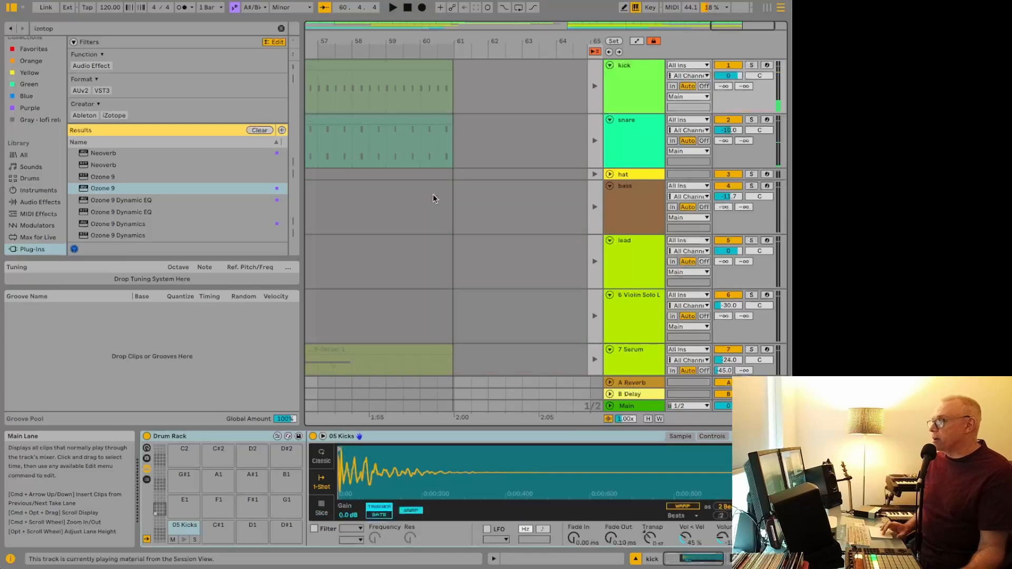
pyautogui.click(595, 52)
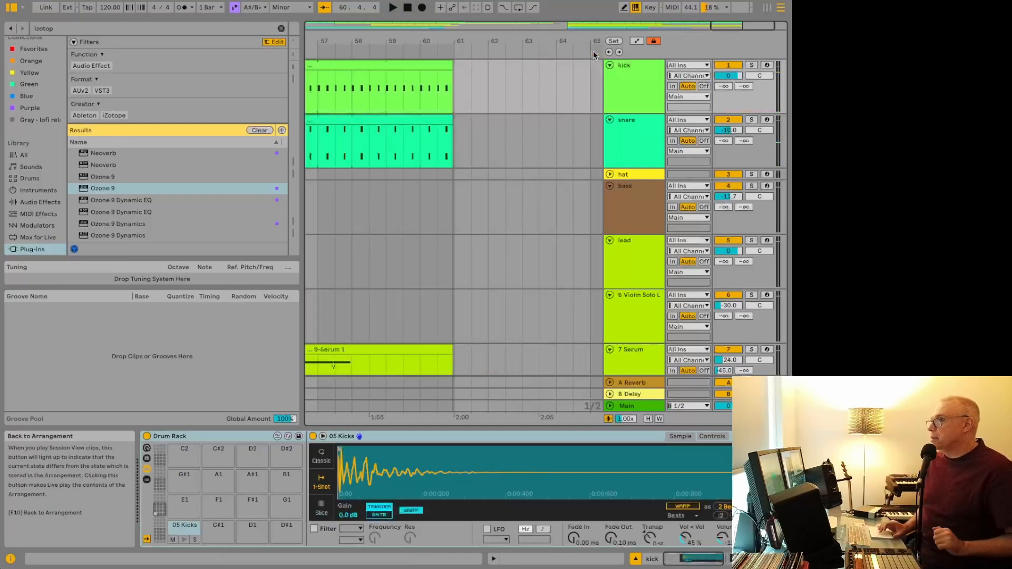
# Delete the four bars of time from bar 29 to bar 33 in the arrangement.
pyautogui.hscroll(-3, 475, 106)
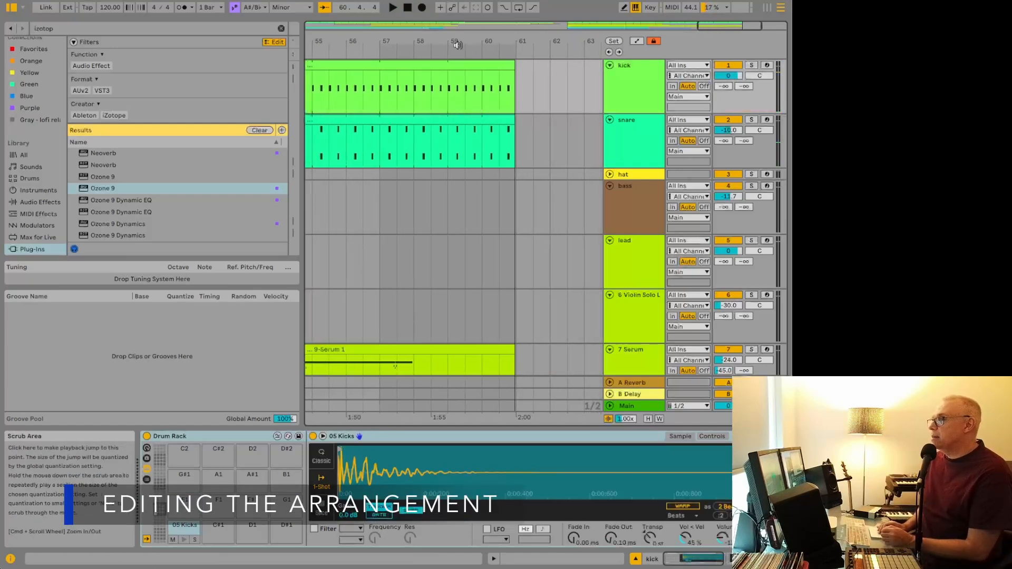
pyautogui.moveTo(464, 25)
pyautogui.mouseDown()
pyautogui.moveTo(464, 52)
pyautogui.moveTo(455, 16)
pyautogui.mouseUp()
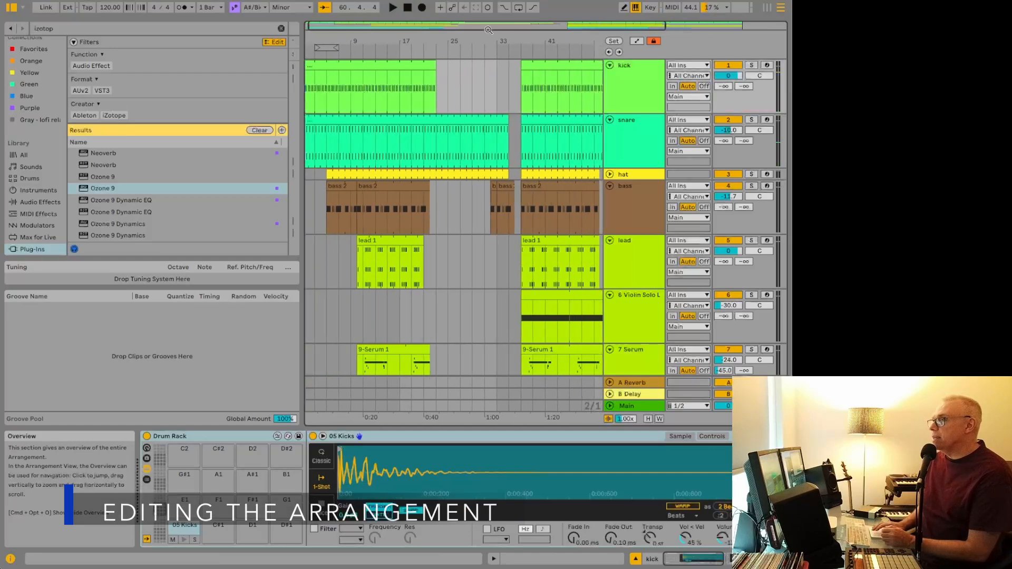
pyautogui.scroll(-1, 389, 169)
pyautogui.scroll(1, 390, 169)
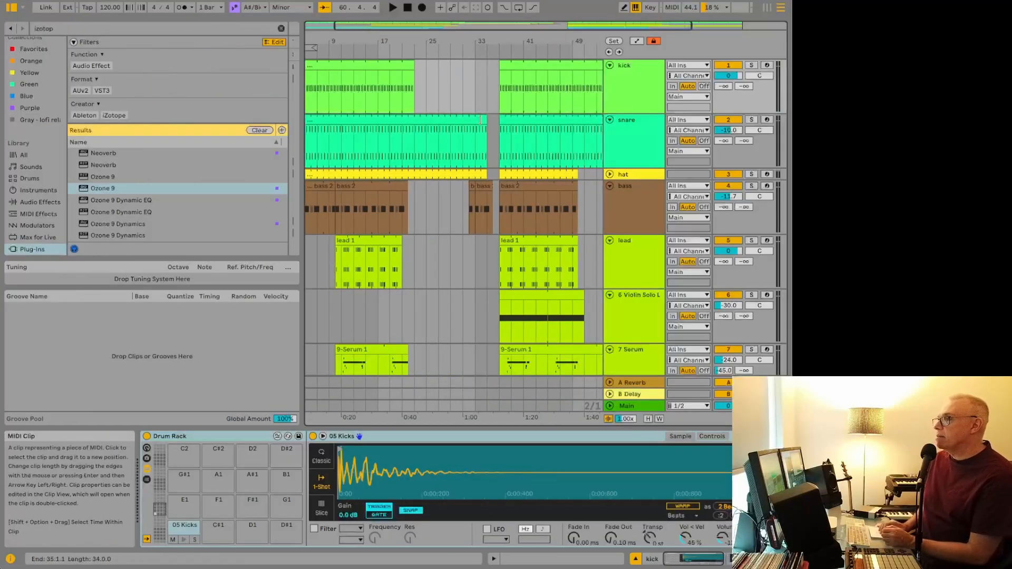
pyautogui.click(78, 0)
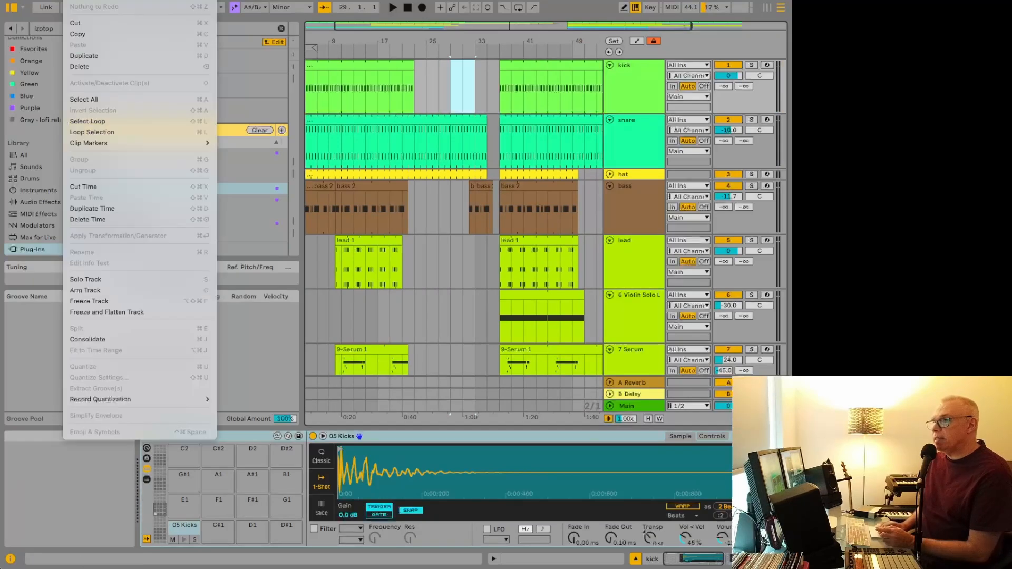
pyautogui.click(105, 218)
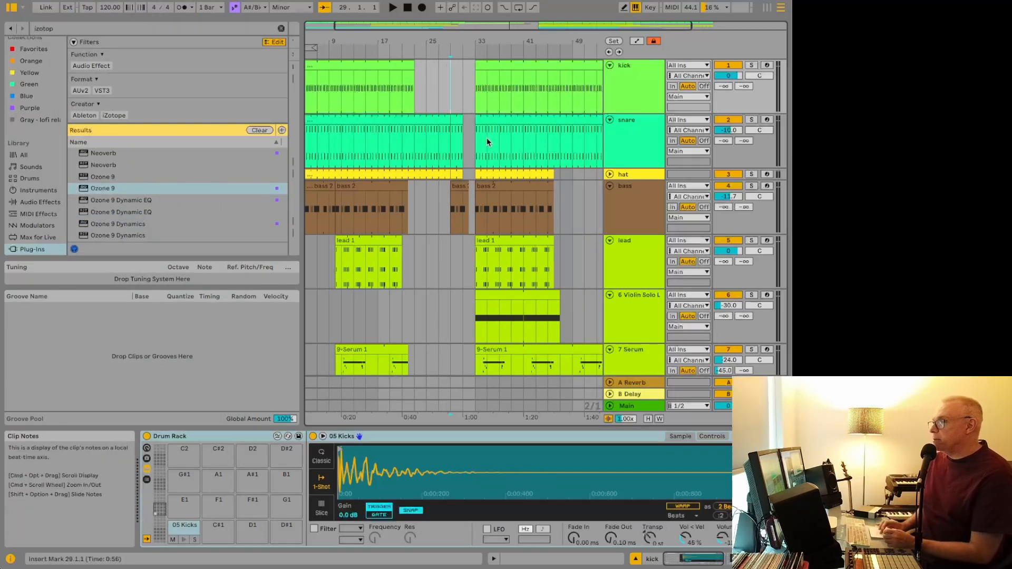
# Extend the hat and snare clips that start at bar 29 so that both end at bar 32.
pyautogui.click(461, 174)
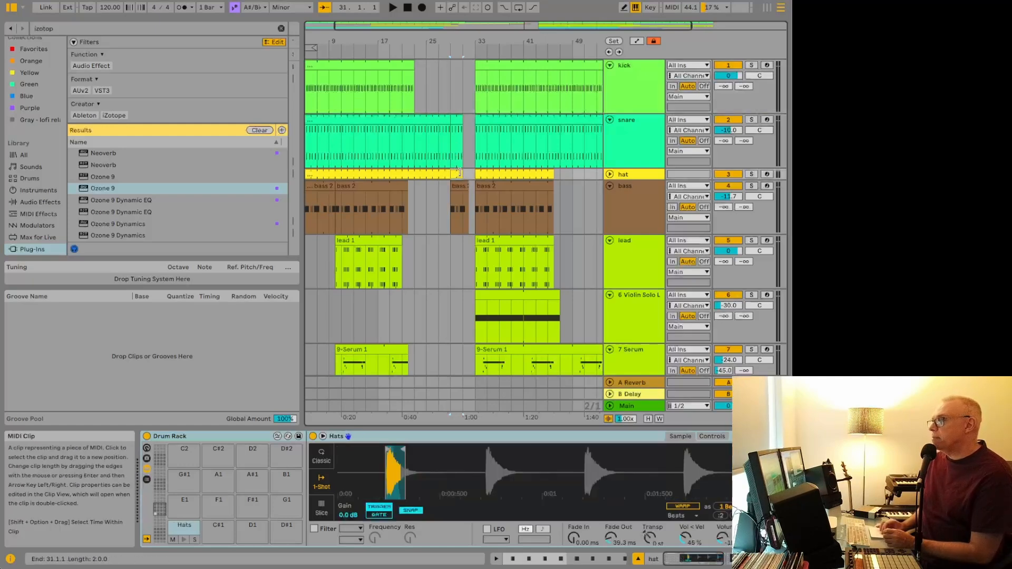
pyautogui.moveTo(469, 175); pyautogui.dragTo(466, 175)
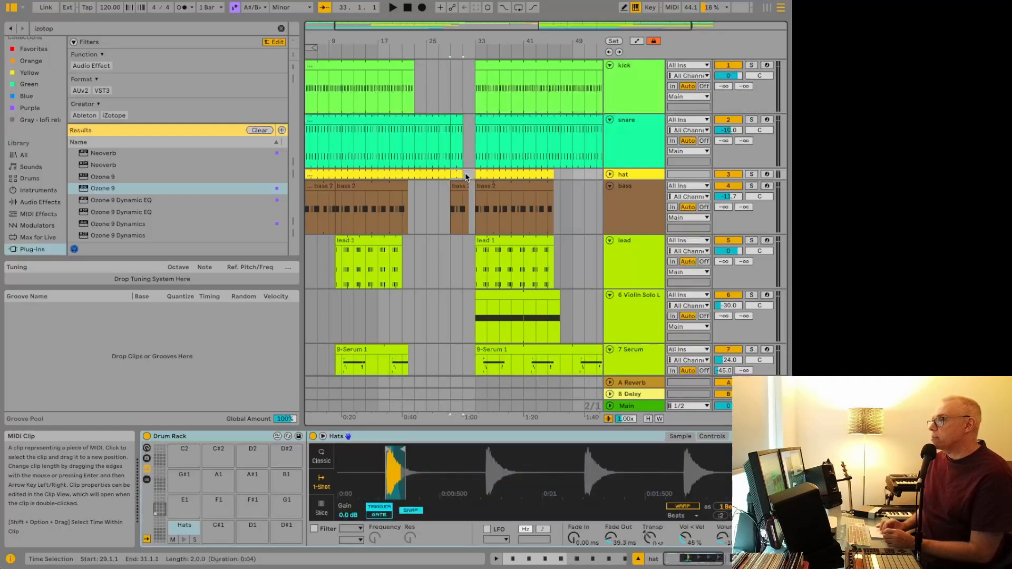
pyautogui.click(457, 25)
pyautogui.moveTo(456, 26); pyautogui.dragTo(469, 54)
pyautogui.moveTo(470, 53); pyautogui.dragTo(499, 53)
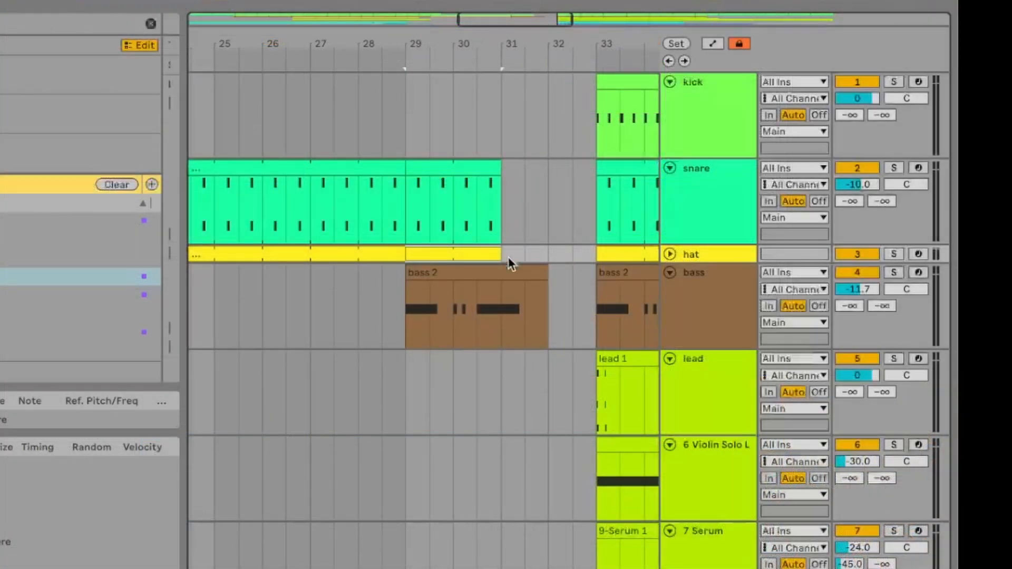
pyautogui.moveTo(496, 248); pyautogui.dragTo(511, 249)
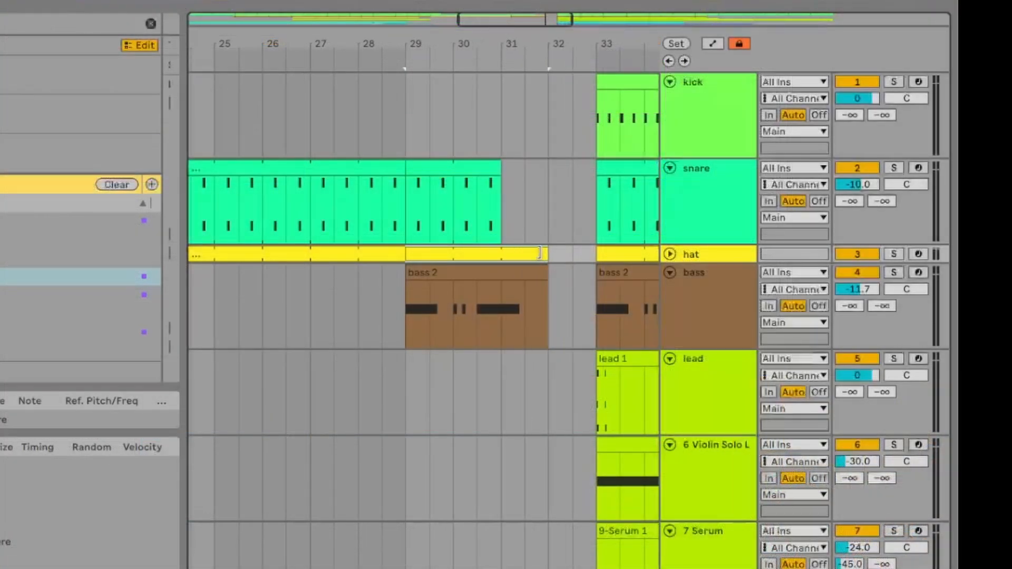
pyautogui.moveTo(492, 169); pyautogui.dragTo(548, 169)
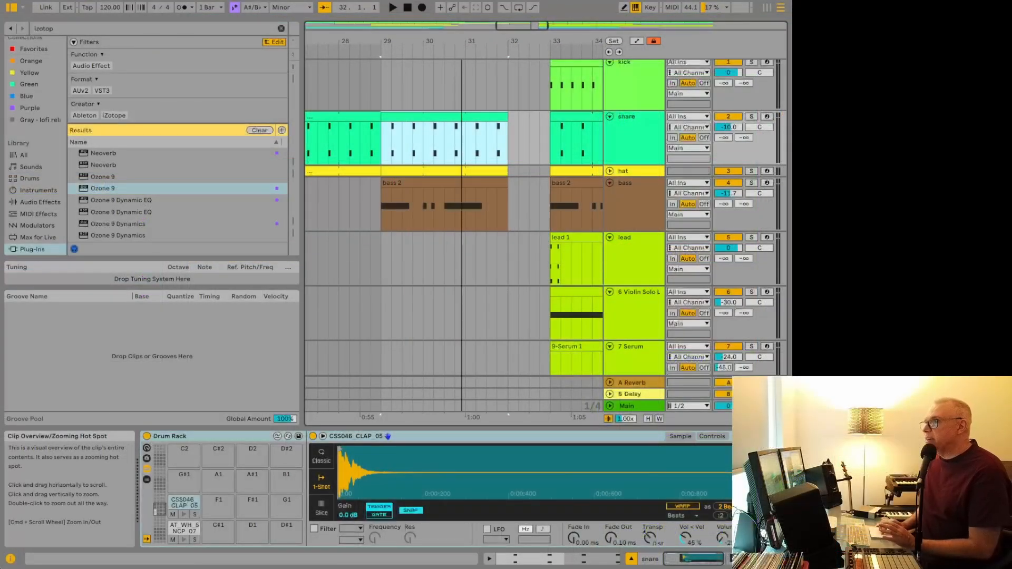
# Extend the first kick clip so that it ends at bar 25.
pyautogui.press('-')
pyautogui.press('-')
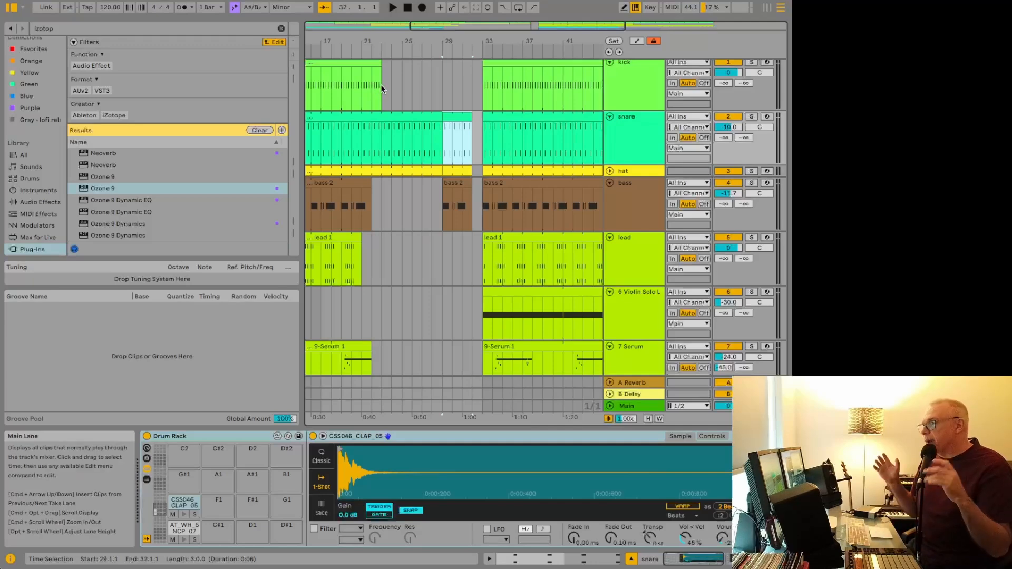
pyautogui.click(378, 72)
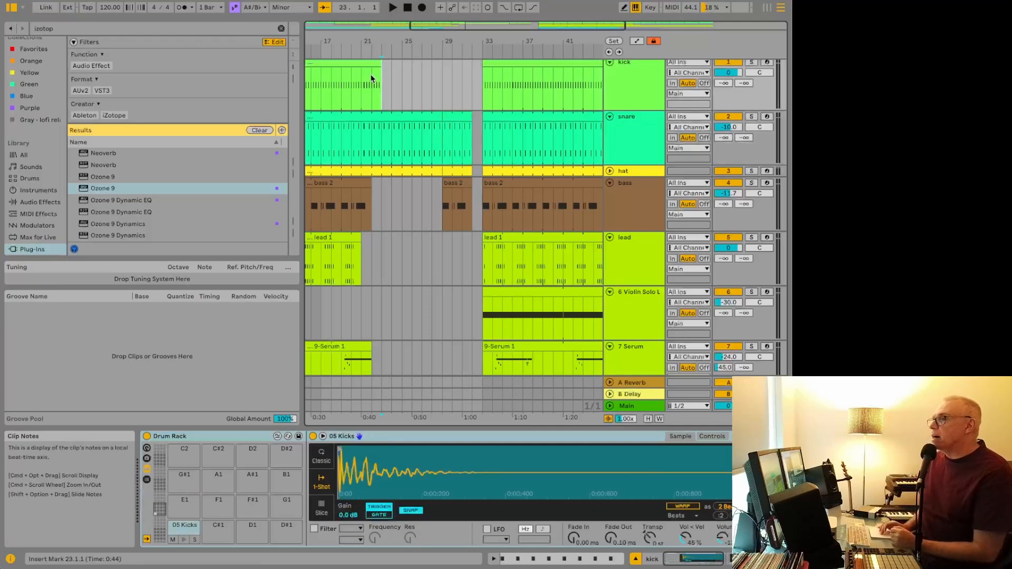
pyautogui.hscroll(-5, 395, 95)
pyautogui.scroll(-2, 395, 95)
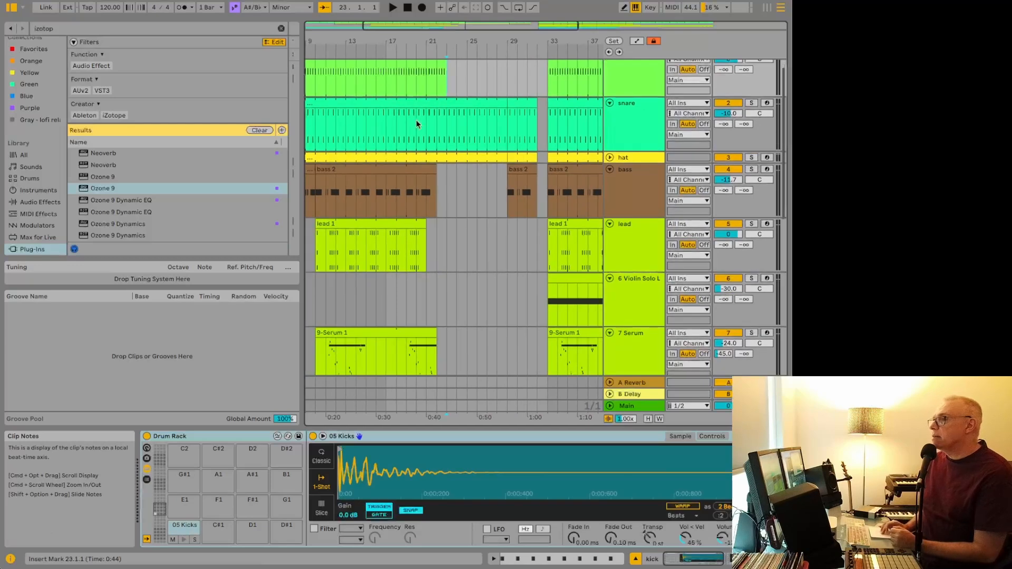
pyautogui.scroll(1, 429, 147)
pyautogui.hscroll(-2, 430, 148)
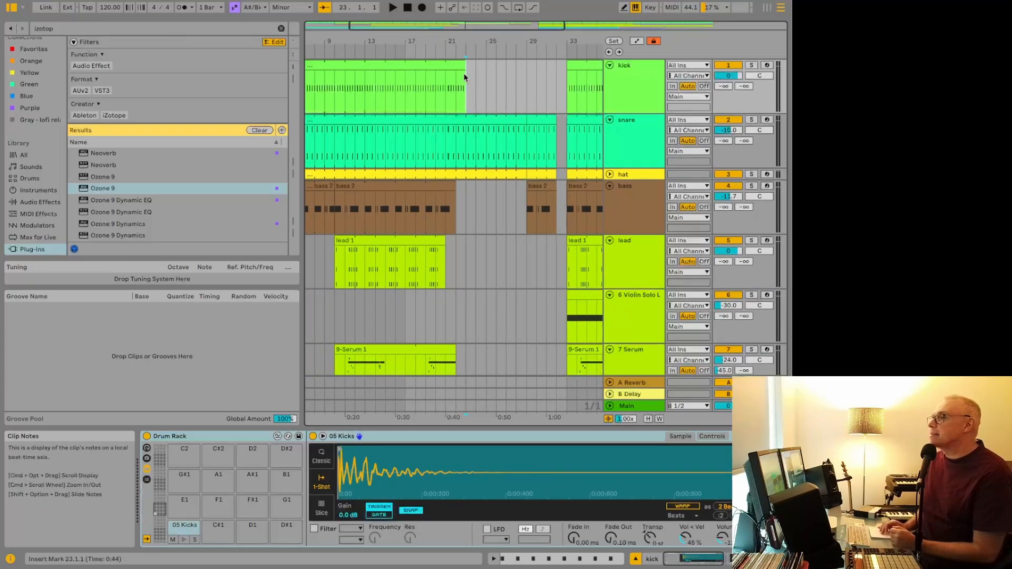
pyautogui.moveTo(465, 77); pyautogui.dragTo(486, 79)
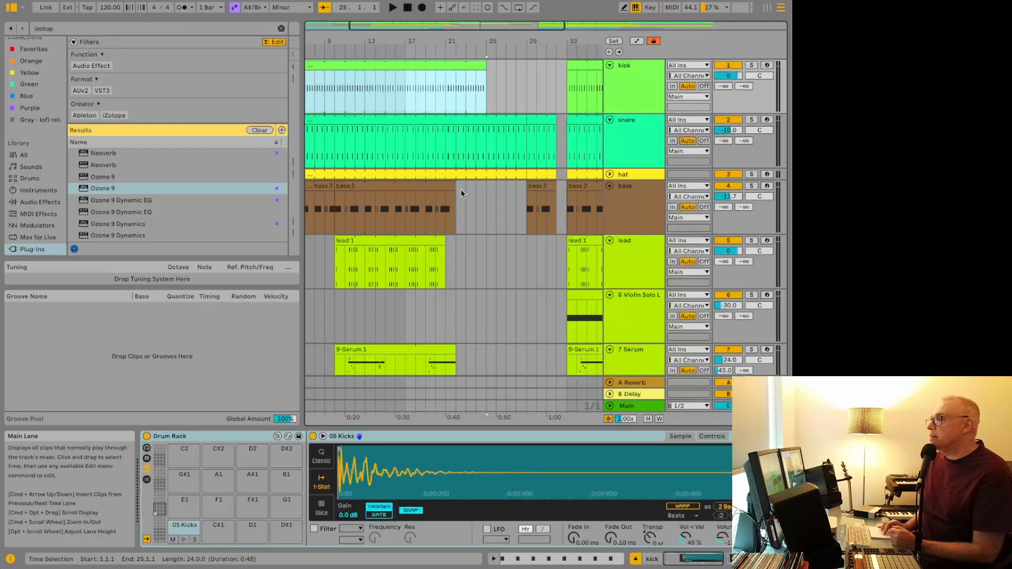
# Extend the bass 2 clip and the lead 1 clip that start at bar 10 to end at bar 25.
pyautogui.moveTo(455, 184); pyautogui.dragTo(479, 183)
pyautogui.scroll(-3, 489, 217)
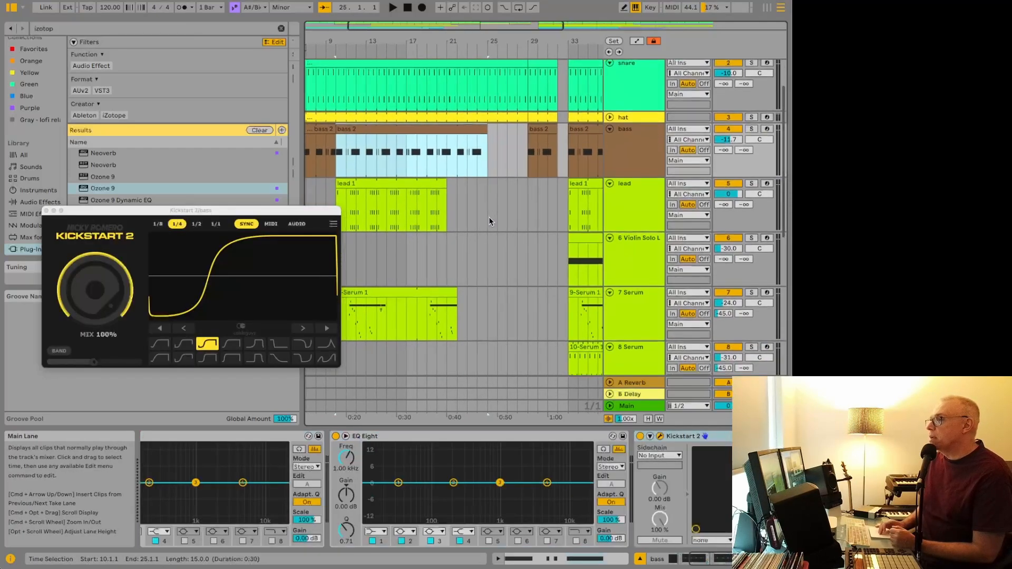
pyautogui.moveTo(448, 187); pyautogui.dragTo(486, 186)
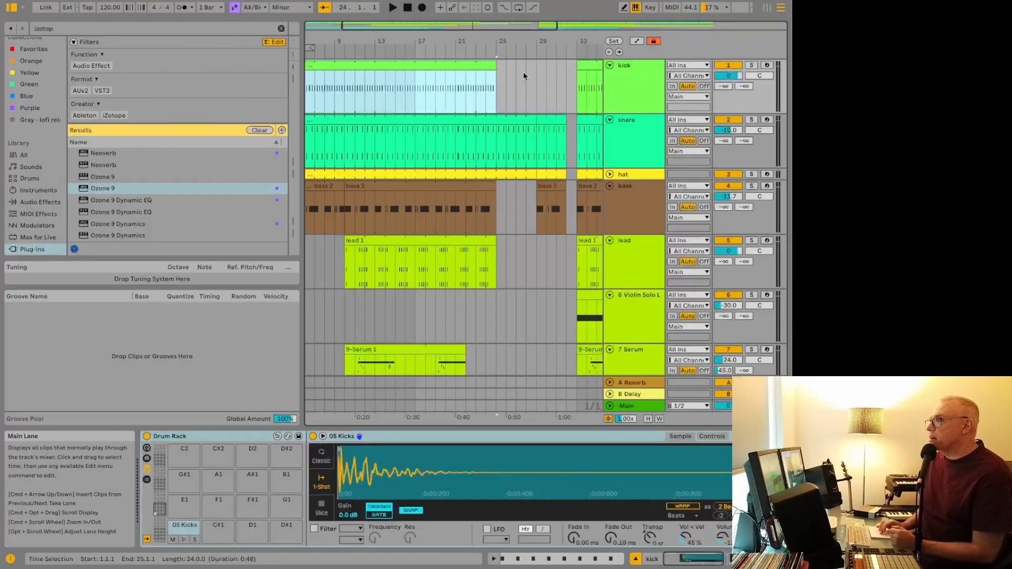
# Extend the 9-Serum 1 clip on the 7 Serum track to end at bar 25.
pyautogui.scroll(-5, 524, 110)
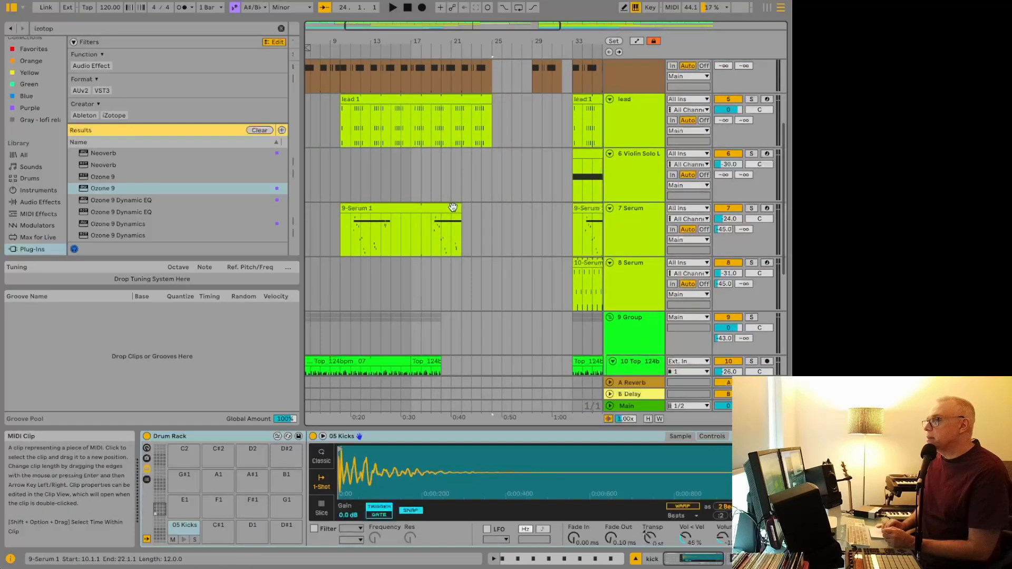
pyautogui.click(462, 205)
pyautogui.moveTo(462, 206); pyautogui.dragTo(492, 206)
# Extend the Top_124bpm_07 and RP_Kit_4 drum loop clips starting at bar 17 to end at bar 25.
pyautogui.scroll(-3, 496, 183)
pyautogui.scroll(-3, 496, 182)
pyautogui.hscroll(-1, 496, 182)
pyautogui.moveTo(462, 246); pyautogui.dragTo(513, 246)
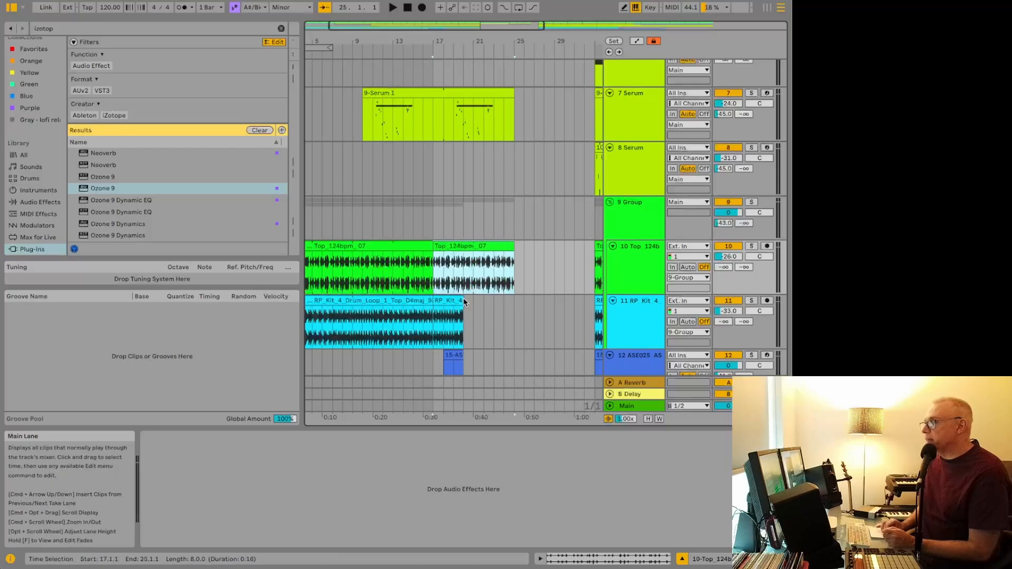
pyautogui.moveTo(463, 300); pyautogui.dragTo(513, 300)
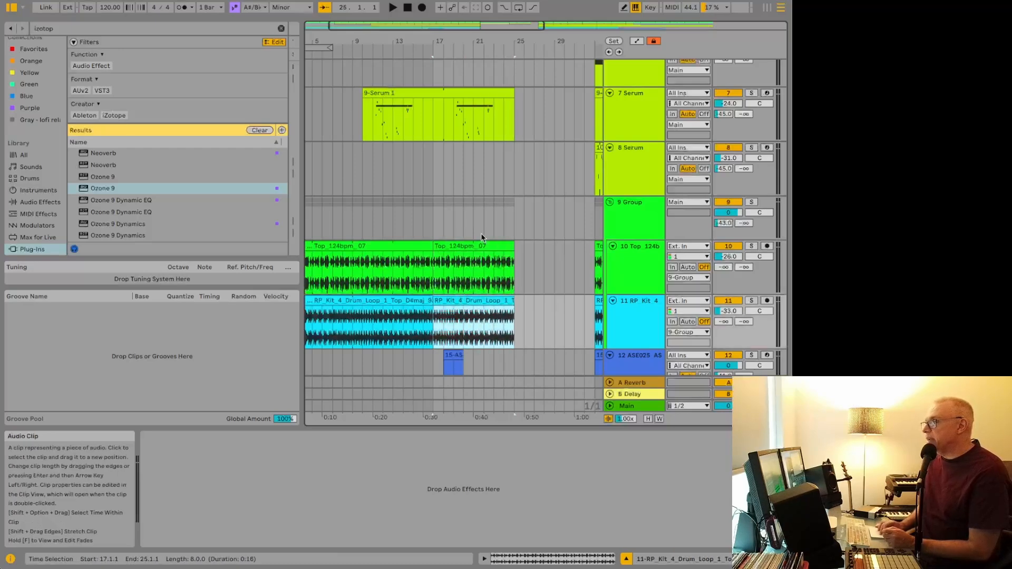
# Copy the two-bar vocal clip at bar 18 on track 12 and paste it at bars 25 and 31.
pyautogui.scroll(10, 481, 222)
pyautogui.scroll(-6, 481, 222)
pyautogui.scroll(5, 481, 222)
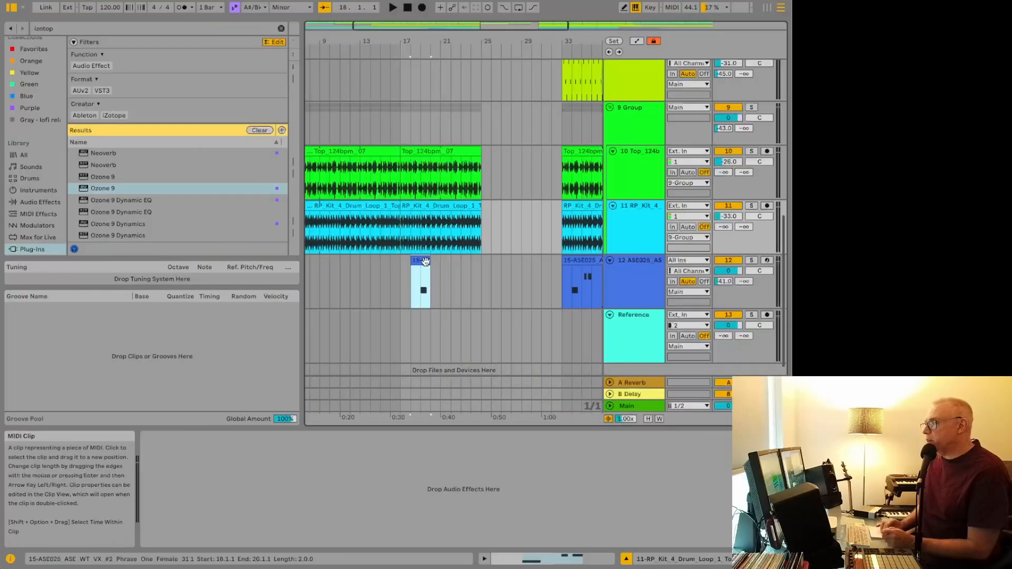
pyautogui.click(422, 261)
pyautogui.click(487, 262)
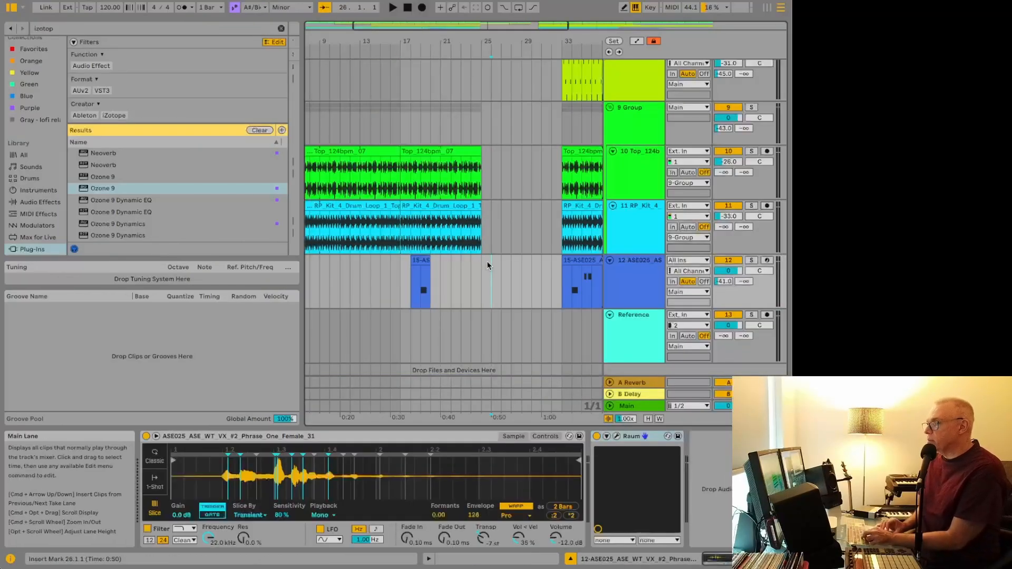
pyautogui.press('super+v')
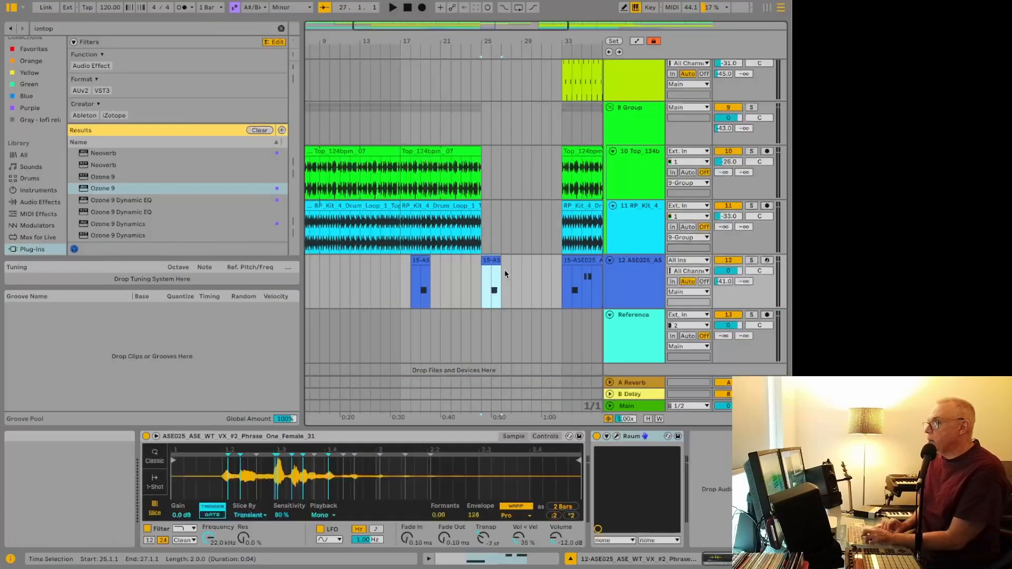
pyautogui.click(531, 266)
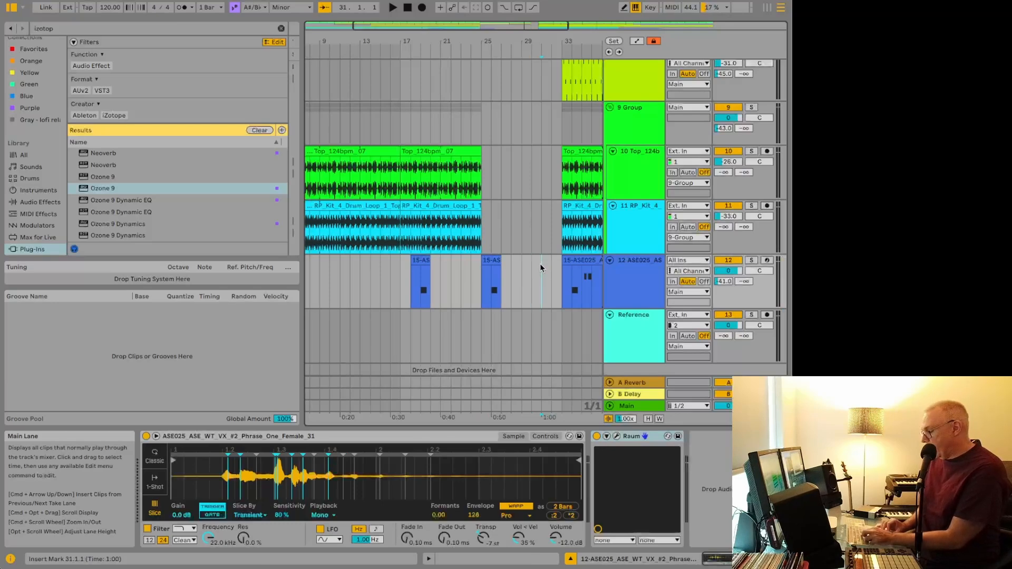
pyautogui.press('super+v')
# Review the edited first section across all arrangement tracks and check the tracks in the session mixer.
pyautogui.scroll(8, 532, 237)
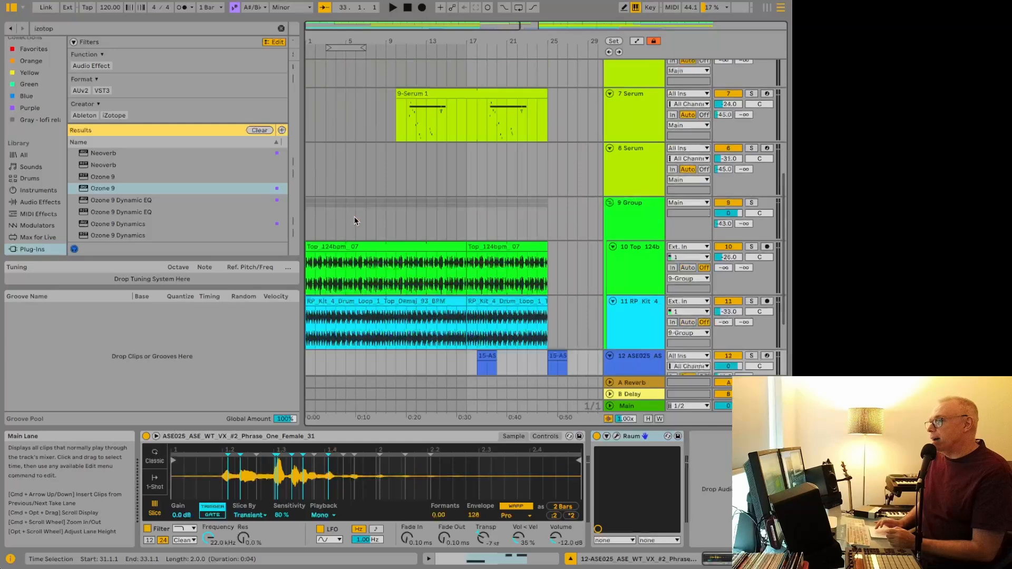
pyautogui.scroll(-4, 353, 218)
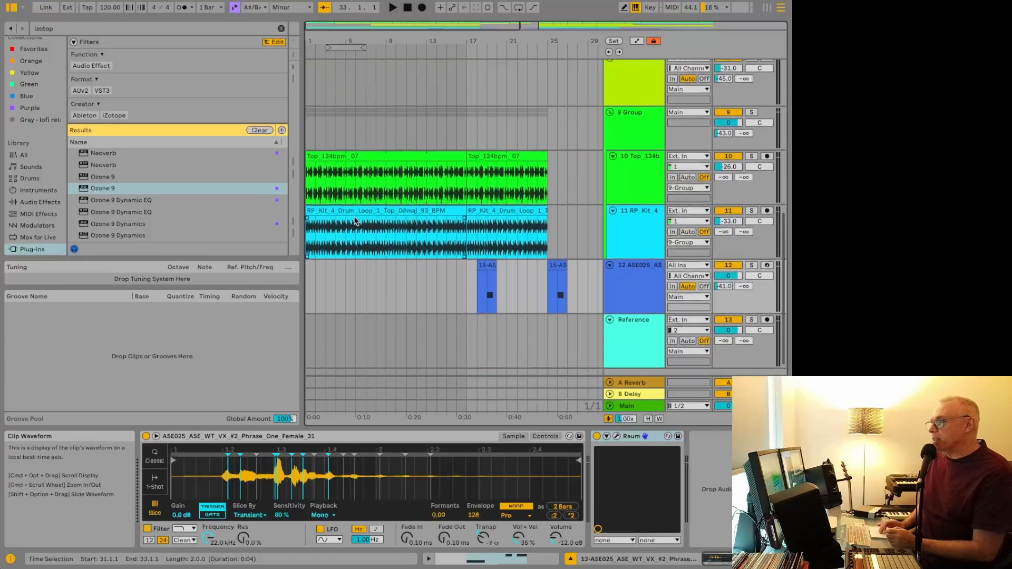
pyautogui.scroll(10, 354, 218)
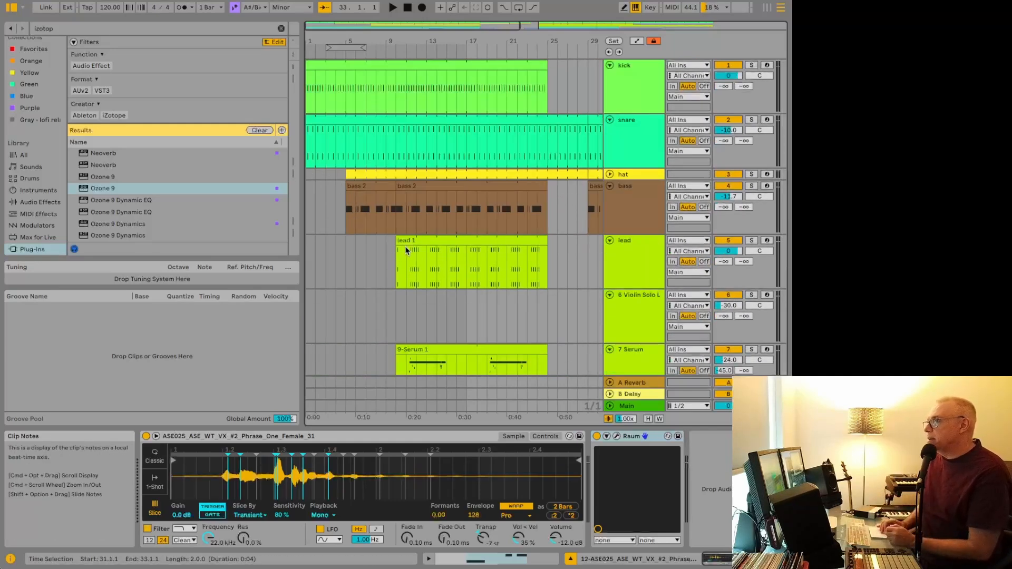
pyautogui.scroll(-3, 399, 244)
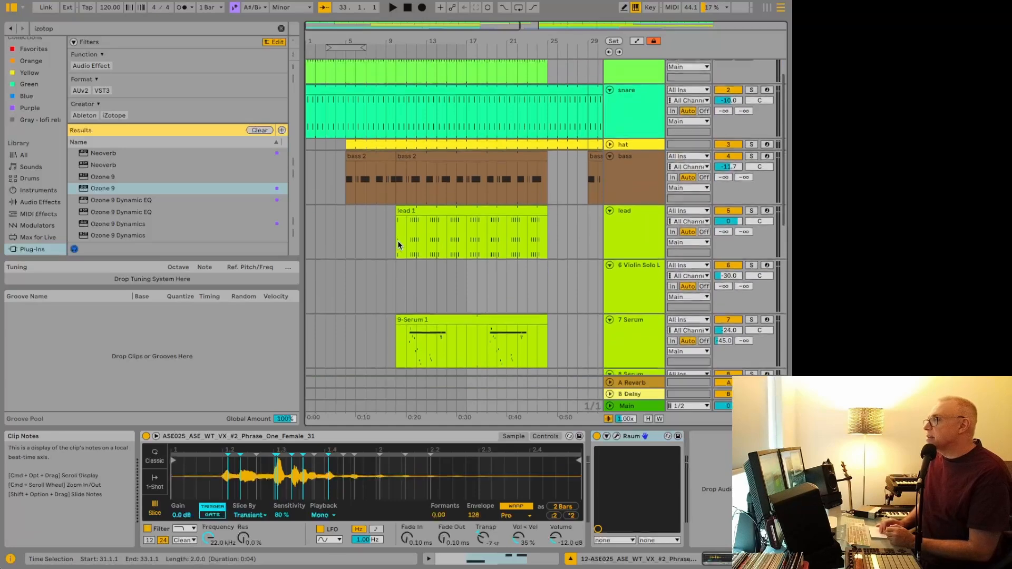
pyautogui.scroll(3, 397, 240)
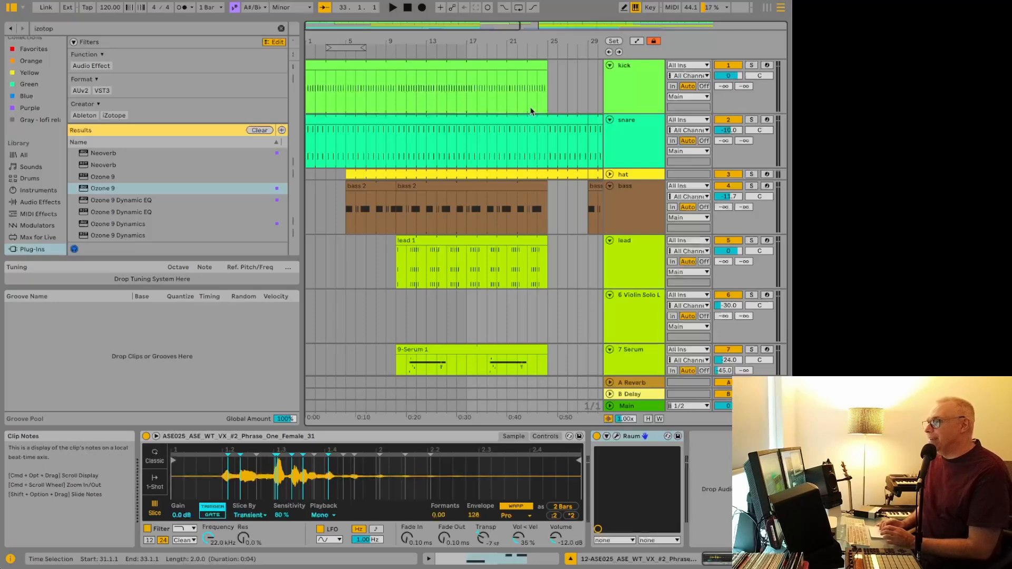
pyautogui.press('Tab')
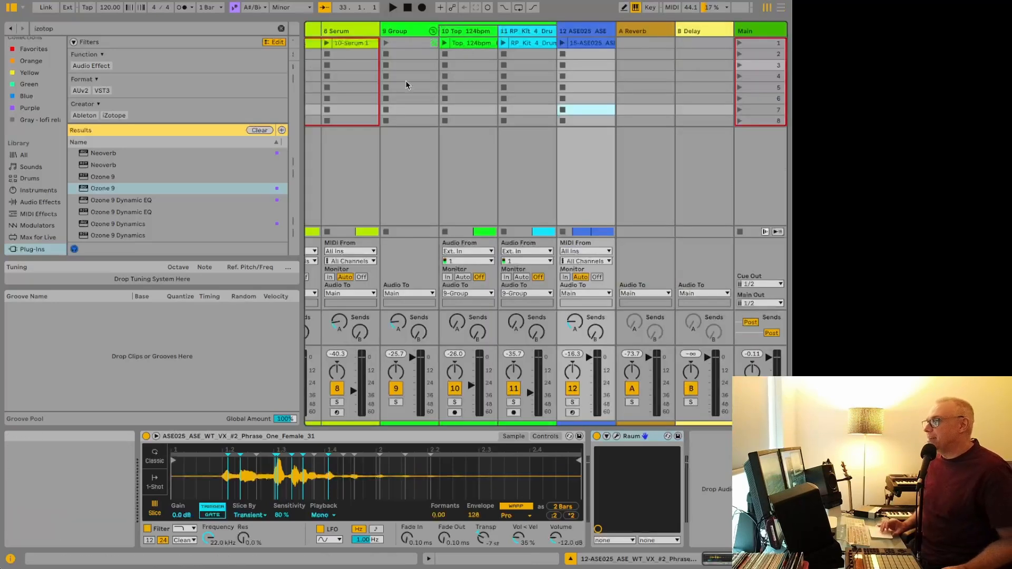
pyautogui.hscroll(3, 406, 81)
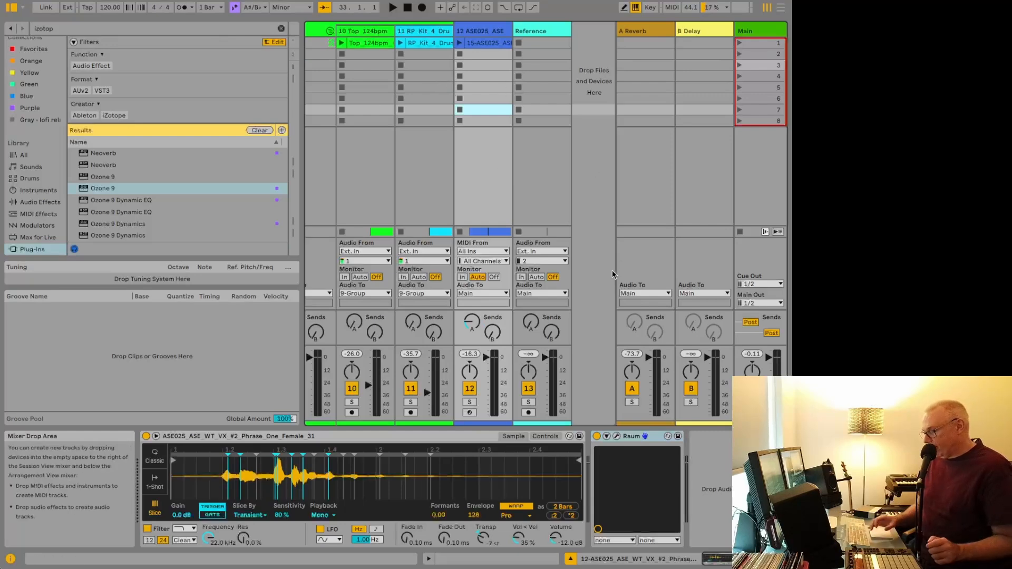
pyautogui.press('Tab')
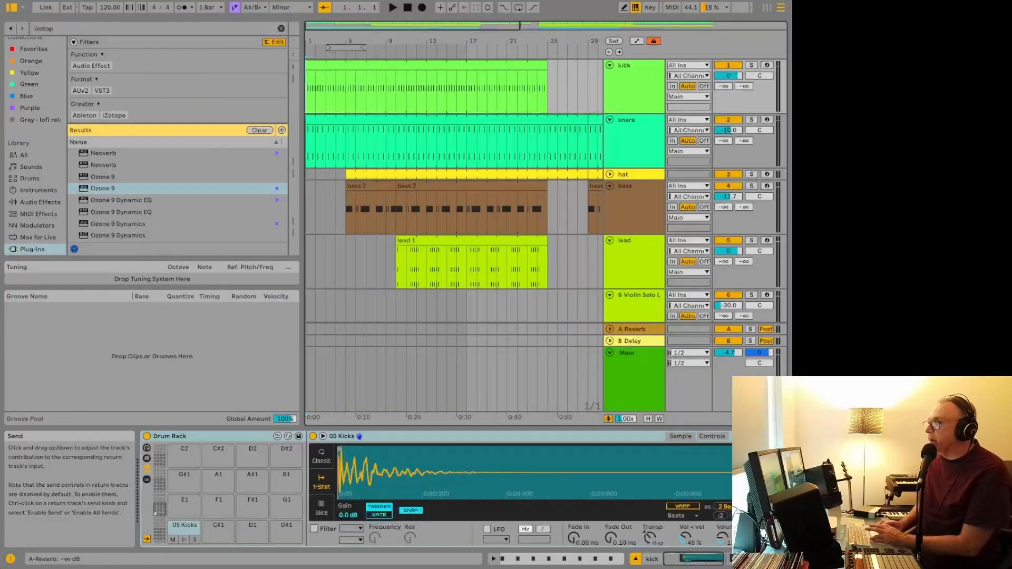
# Play the arrangement from bar 1 to about bar 57 while checking the clips on each track, and stop playback.
pyautogui.click(394, 9)
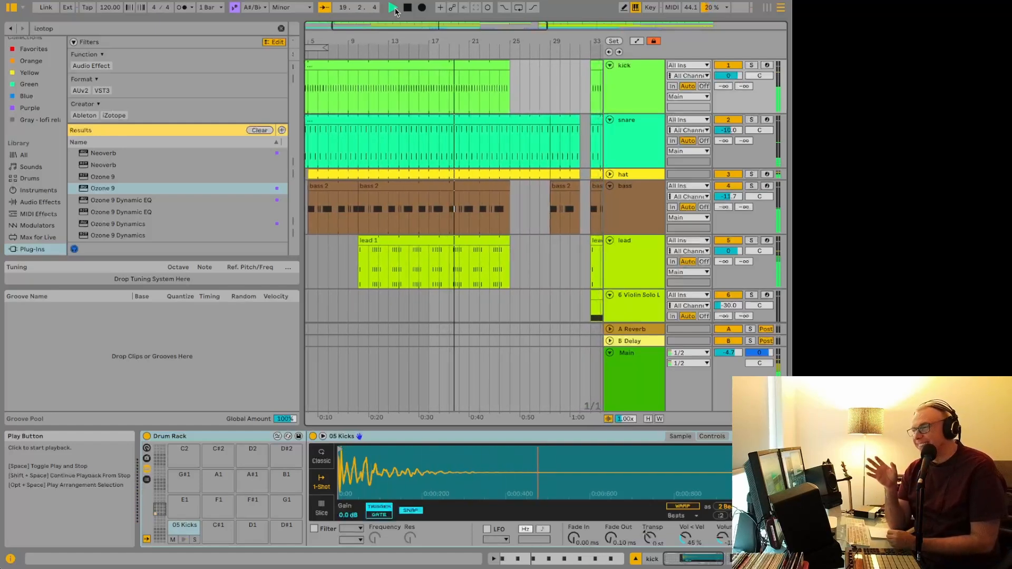
pyautogui.click(409, 78)
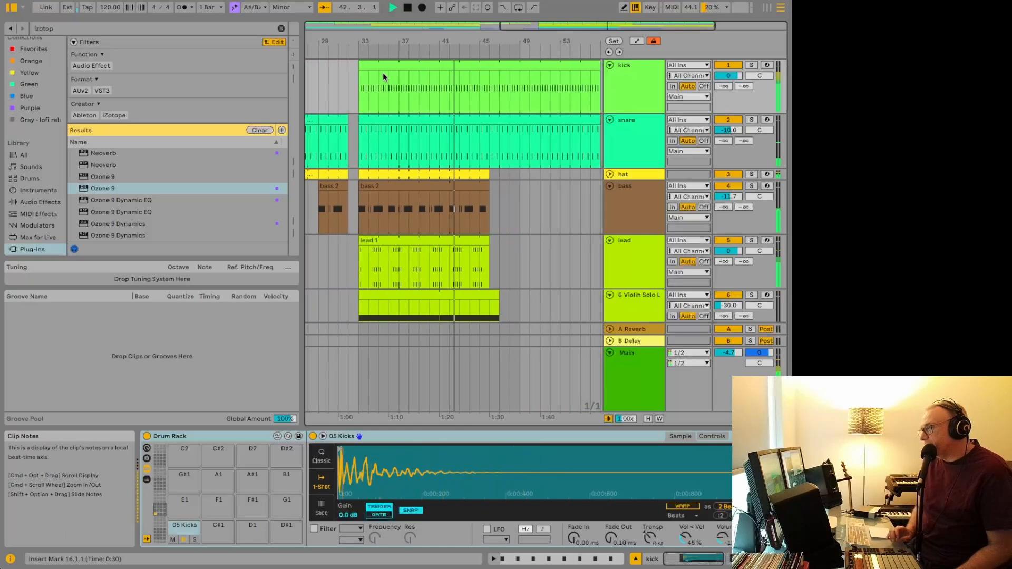
pyautogui.scroll(-10, 384, 77)
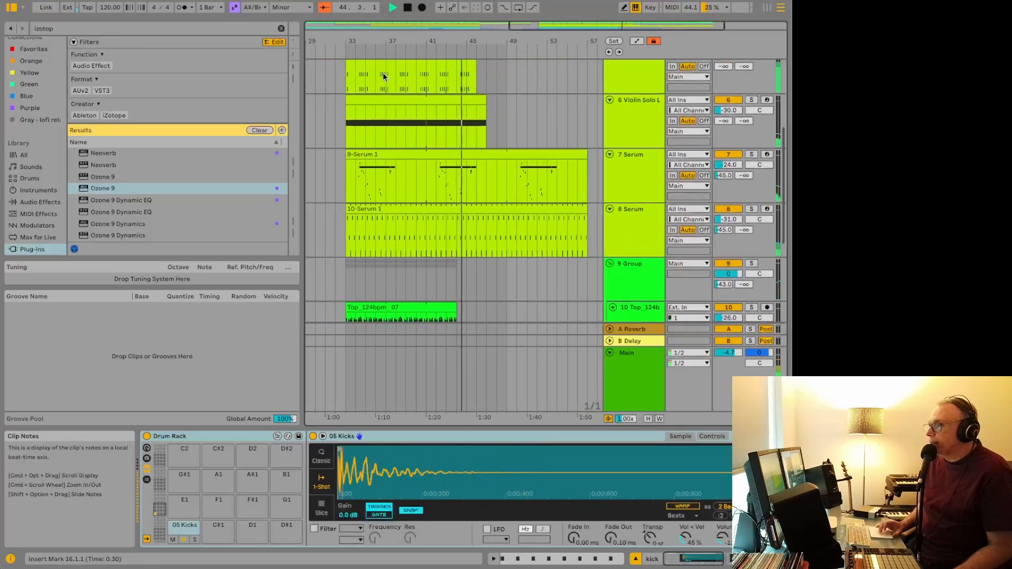
pyautogui.scroll(8, 383, 77)
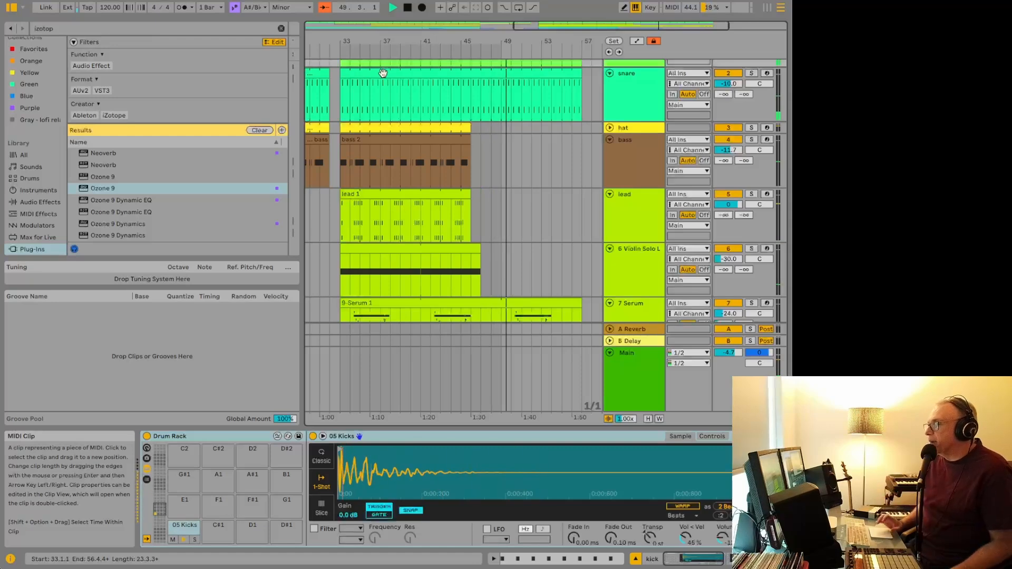
pyautogui.scroll(-3, 383, 73)
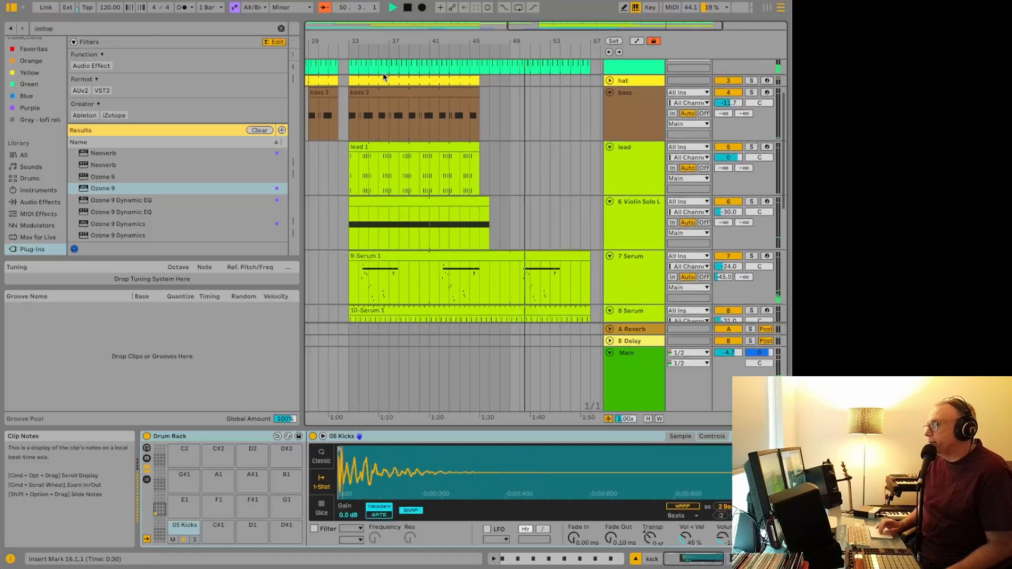
pyautogui.scroll(-1, 383, 73)
pyautogui.scroll(-1, 385, 74)
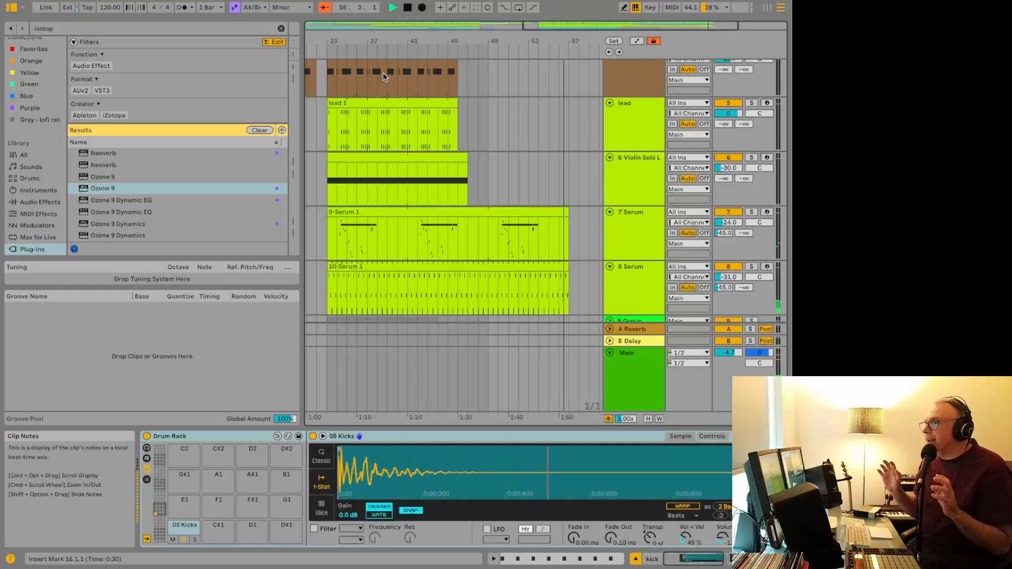
pyautogui.press('space')
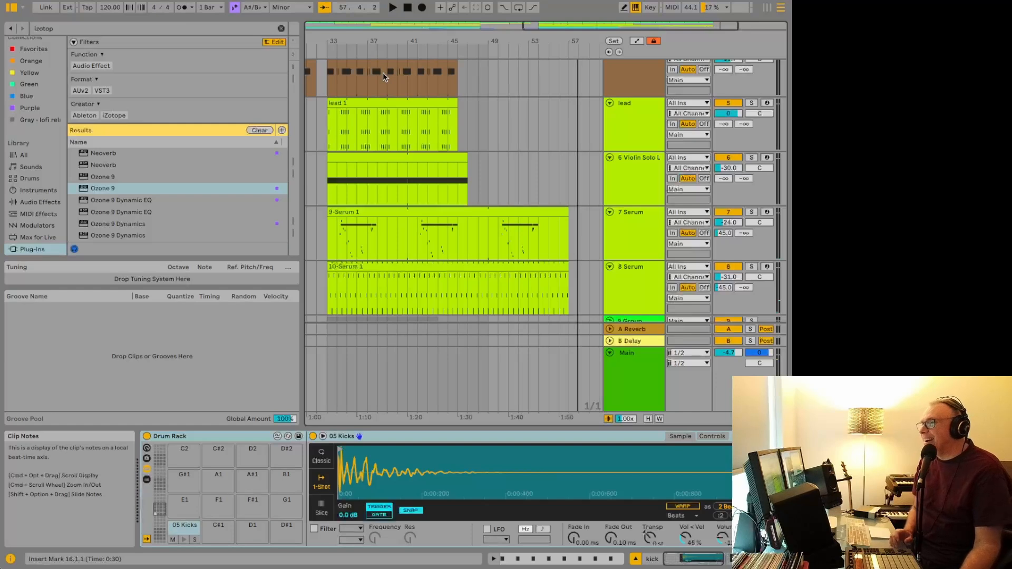